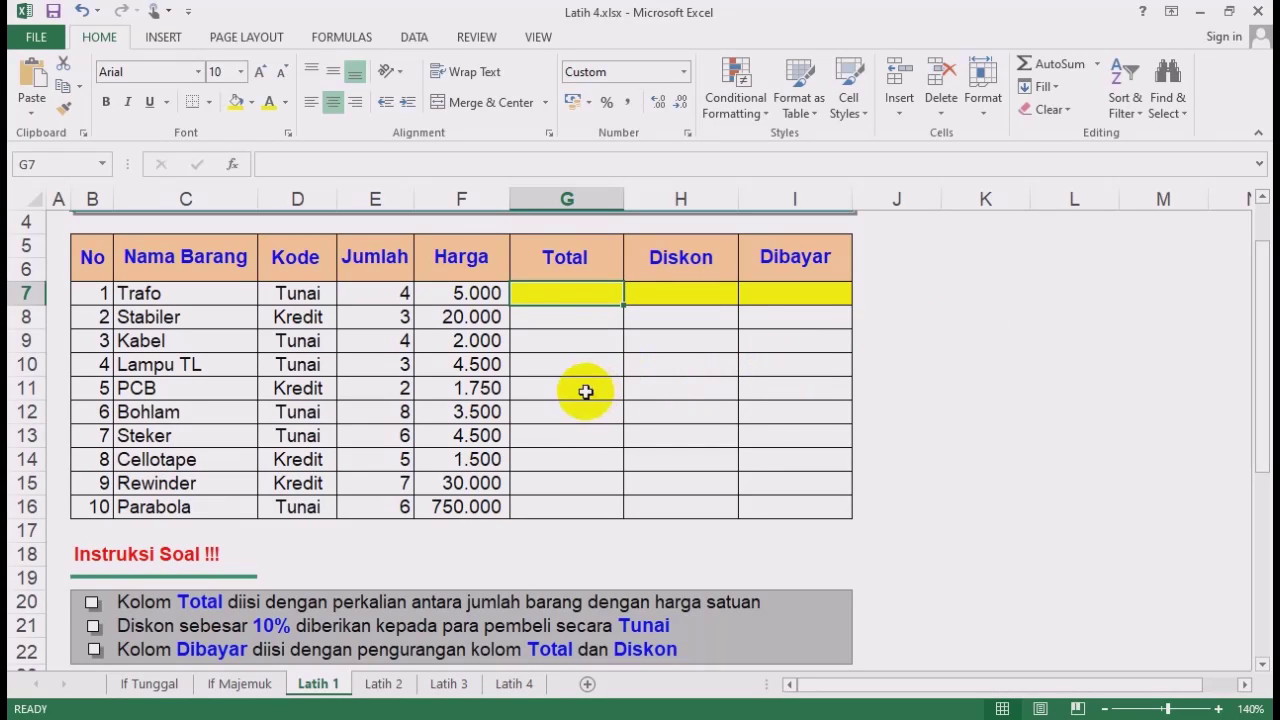
Examine the sales table's existing data, its empty Total, Diskon and Dibayar columns, and the instructions for filling them.
{"action": "left_click", "coordinate": [311, 367]}
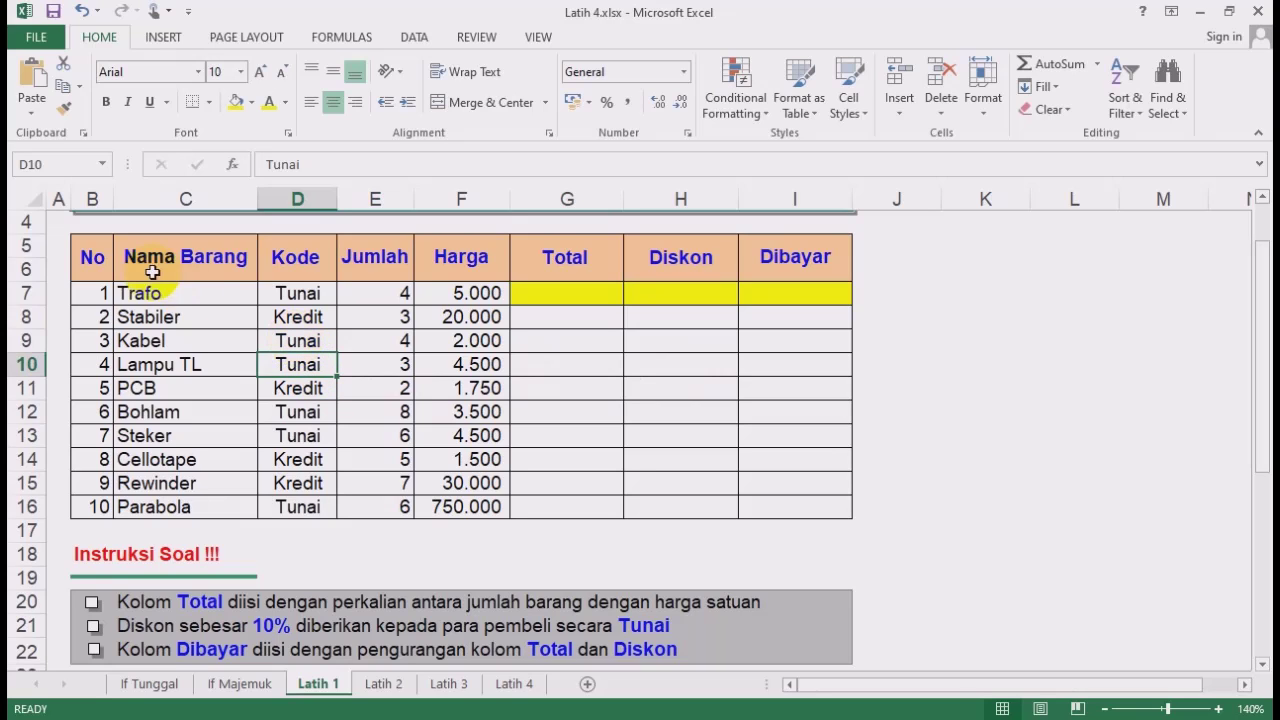
{"action": "left_click_drag", "start_coordinate": [94, 254], "coordinate": [785, 502]}
{"action": "left_click", "coordinate": [966, 405]}
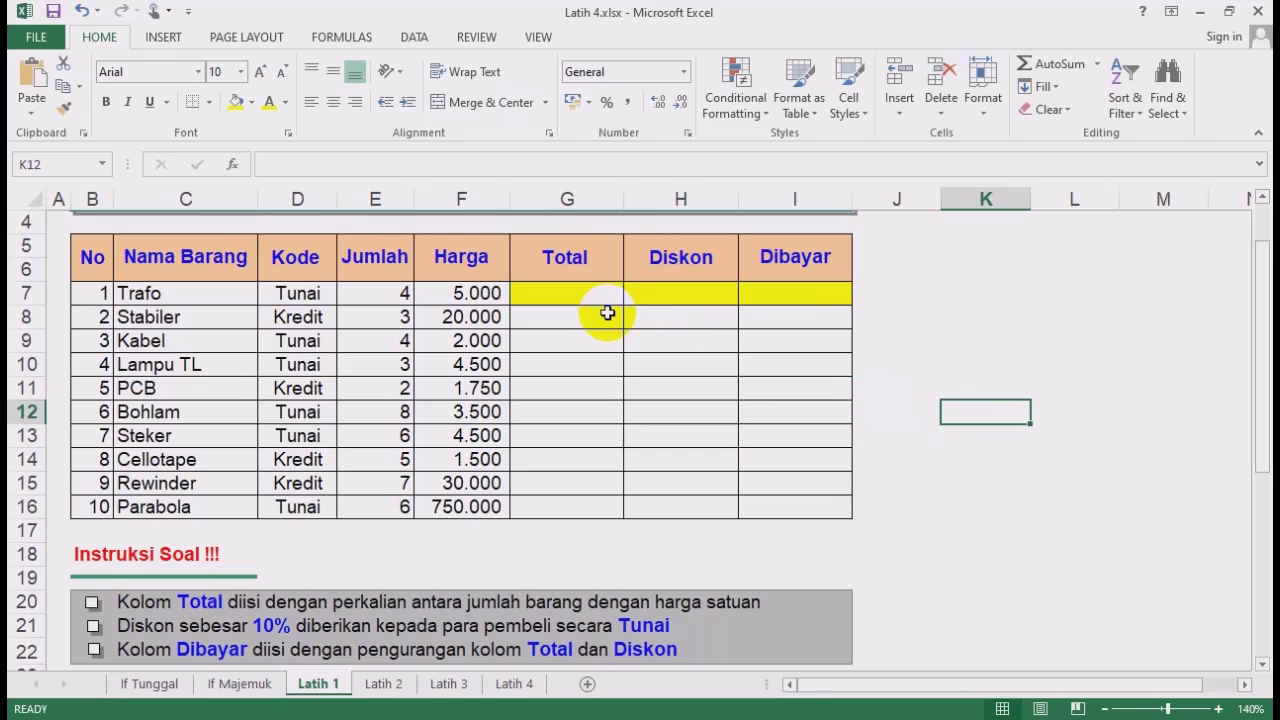
{"action": "left_click", "coordinate": [580, 275]}
{"action": "left_click", "coordinate": [712, 265]}
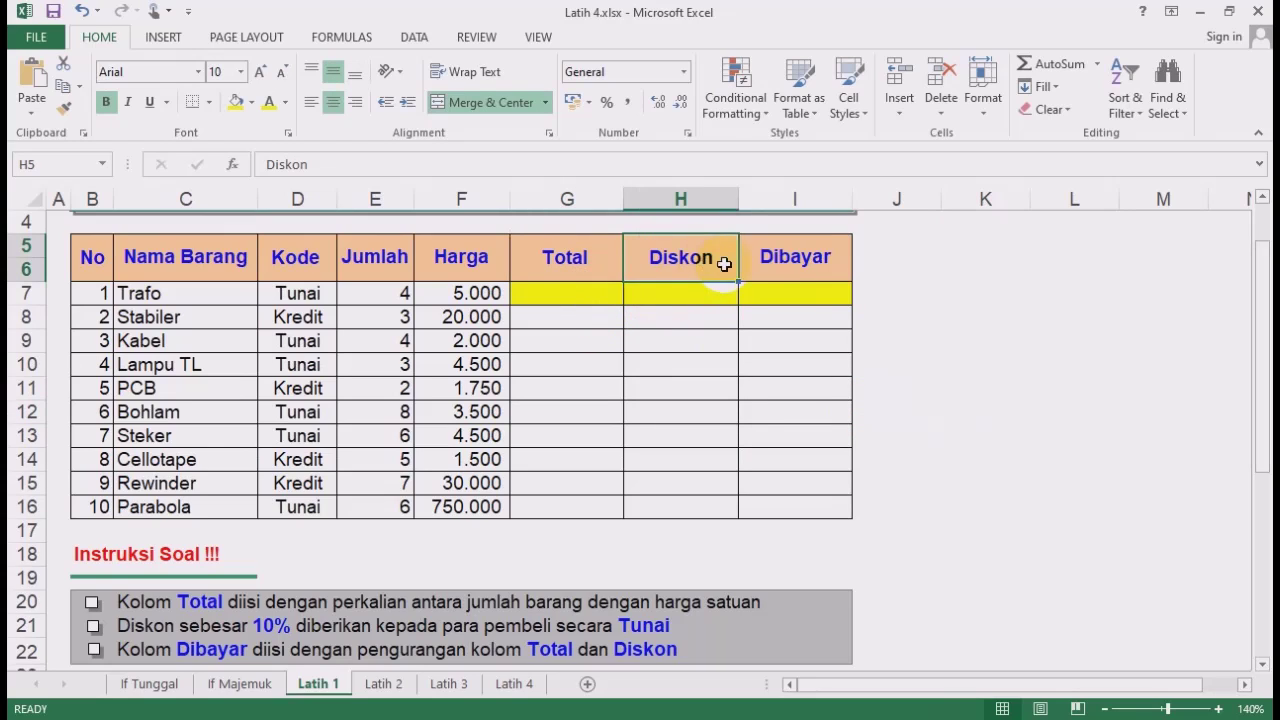
{"action": "left_click", "coordinate": [800, 262]}
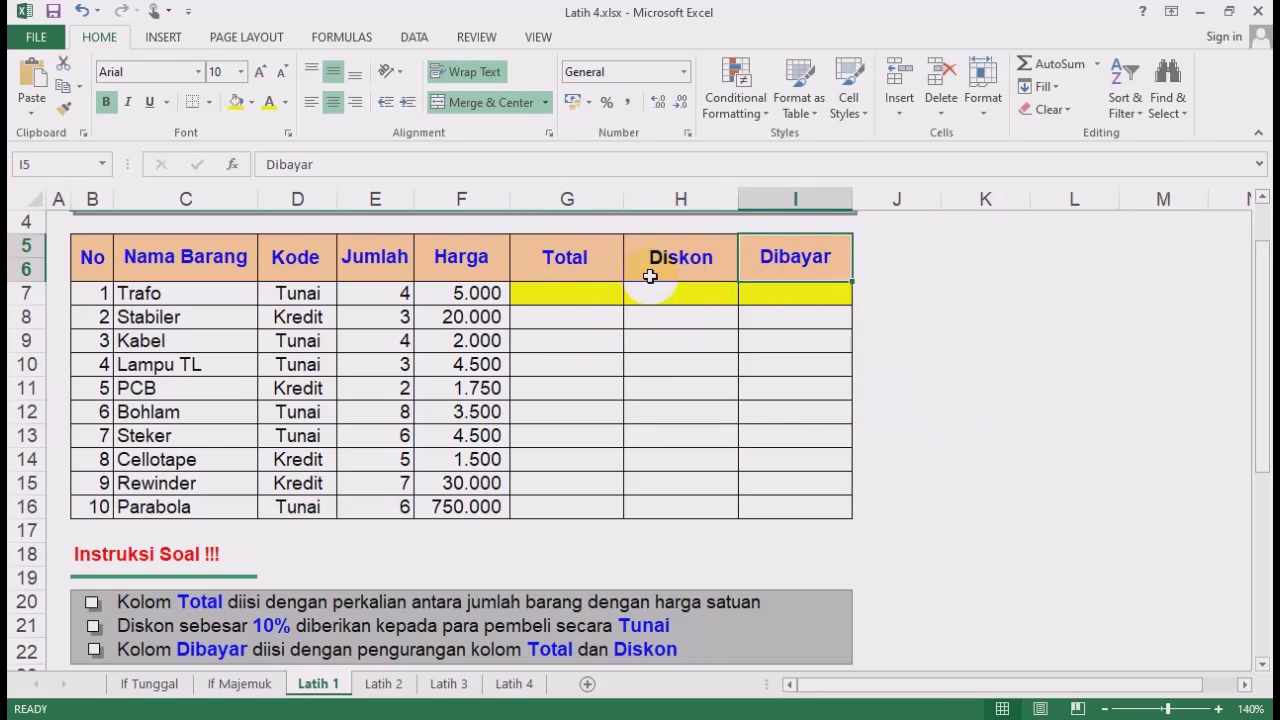
{"action": "left_click", "coordinate": [569, 260]}
{"action": "left_click", "coordinate": [677, 260]}
{"action": "left_click", "coordinate": [769, 271]}
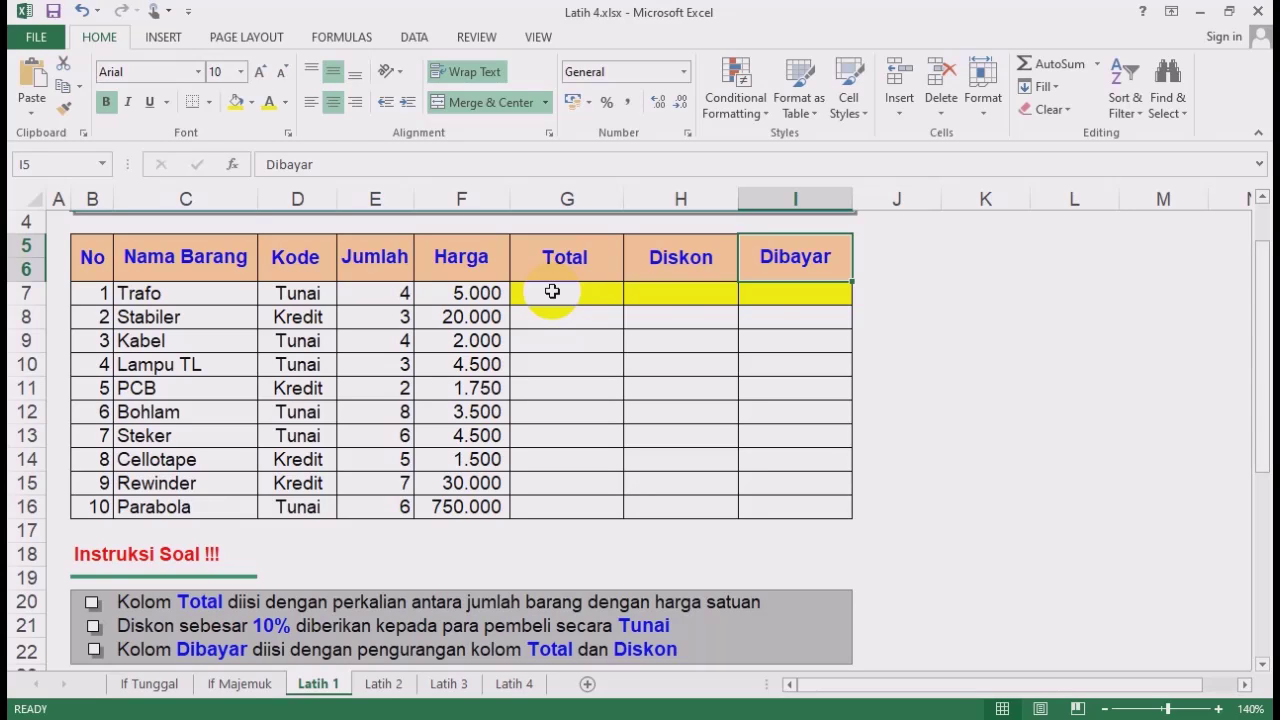
{"action": "left_click", "coordinate": [905, 296]}
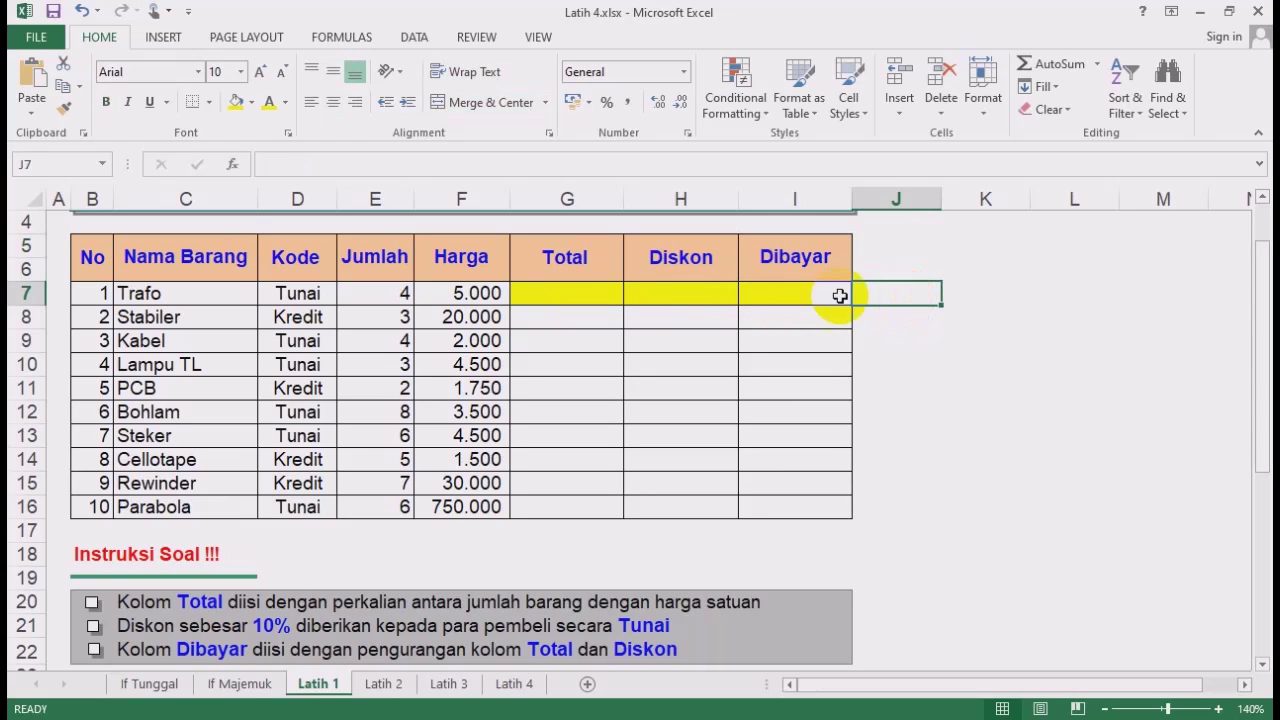
{"action": "left_click", "coordinate": [558, 380]}
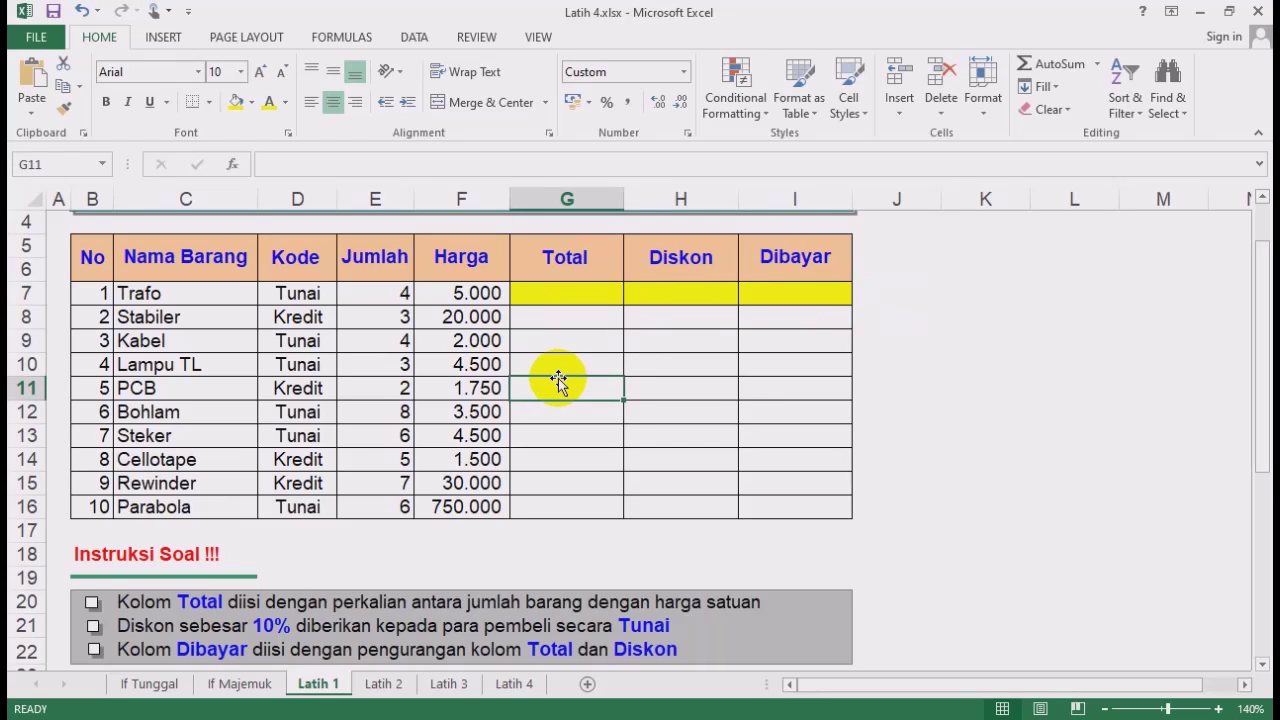
{"action": "left_click", "coordinate": [951, 368]}
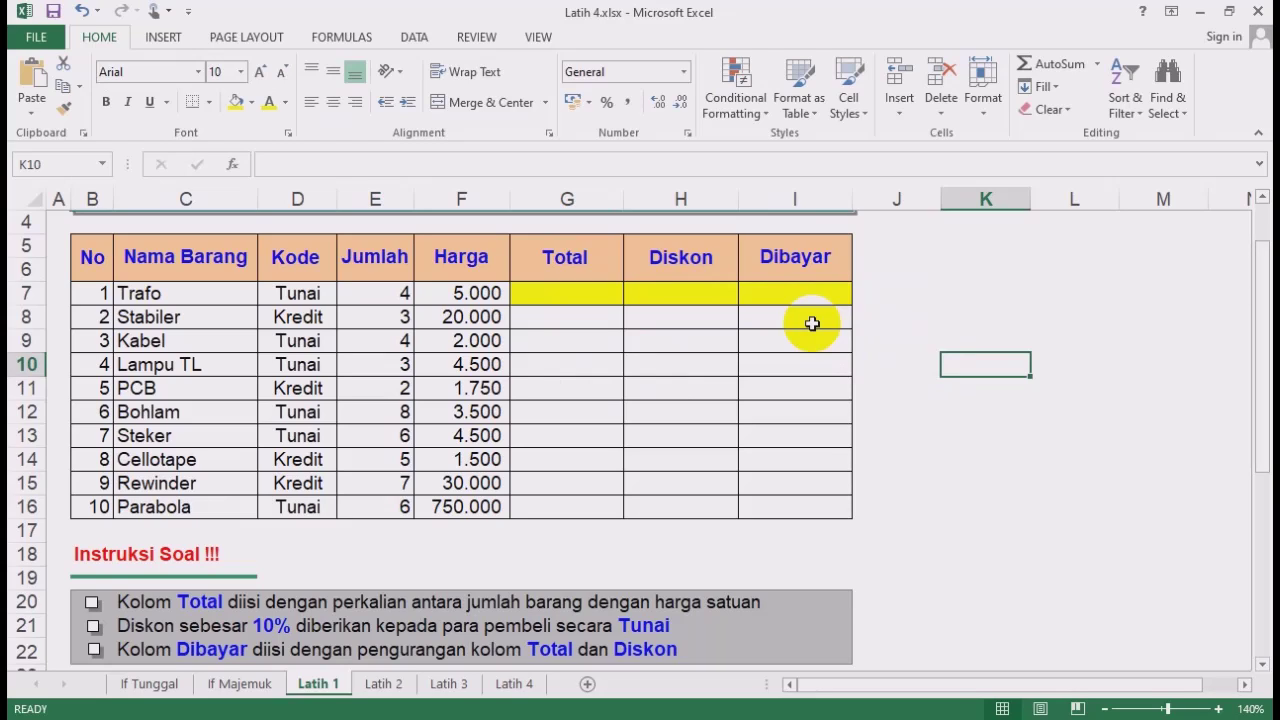
{"action": "left_click", "coordinate": [900, 366]}
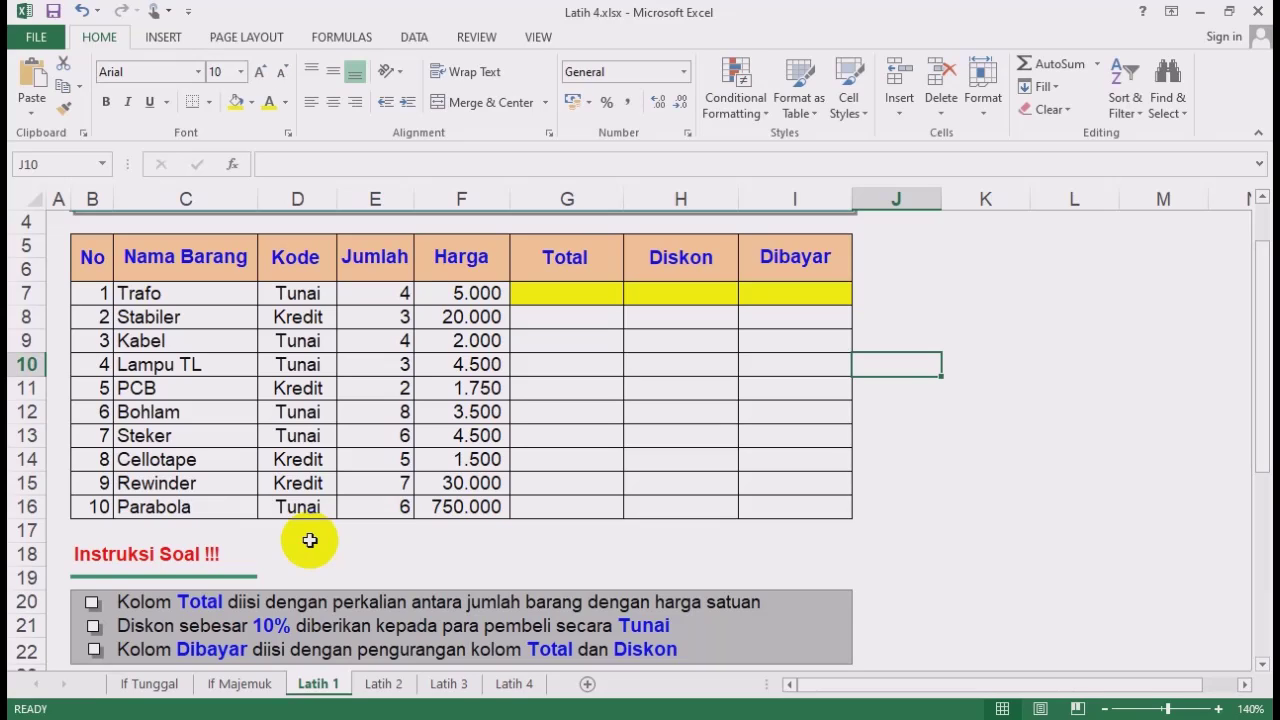
{"action": "left_click", "coordinate": [558, 290]}
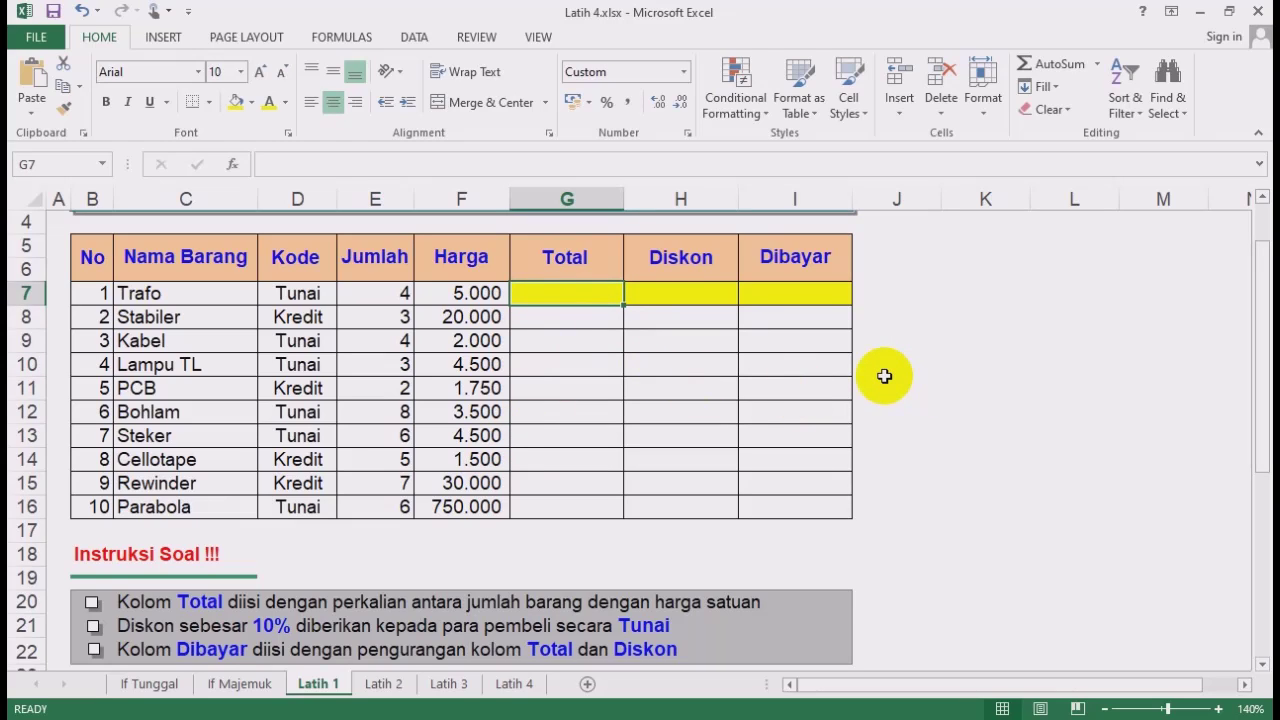
{"action": "left_click", "coordinate": [968, 344]}
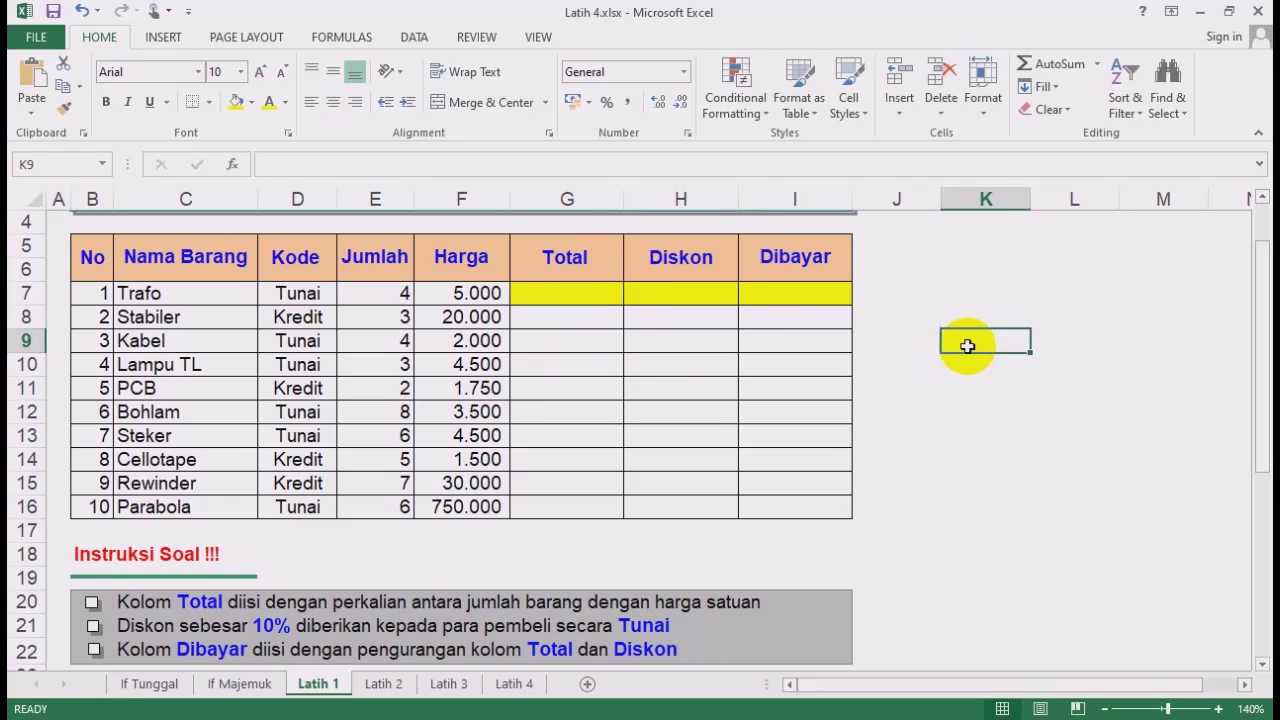
Calculate the Total for Trafo in G7 by multiplying price and quantity with the formula =F7*E7.
{"action": "left_click", "coordinate": [580, 291]}
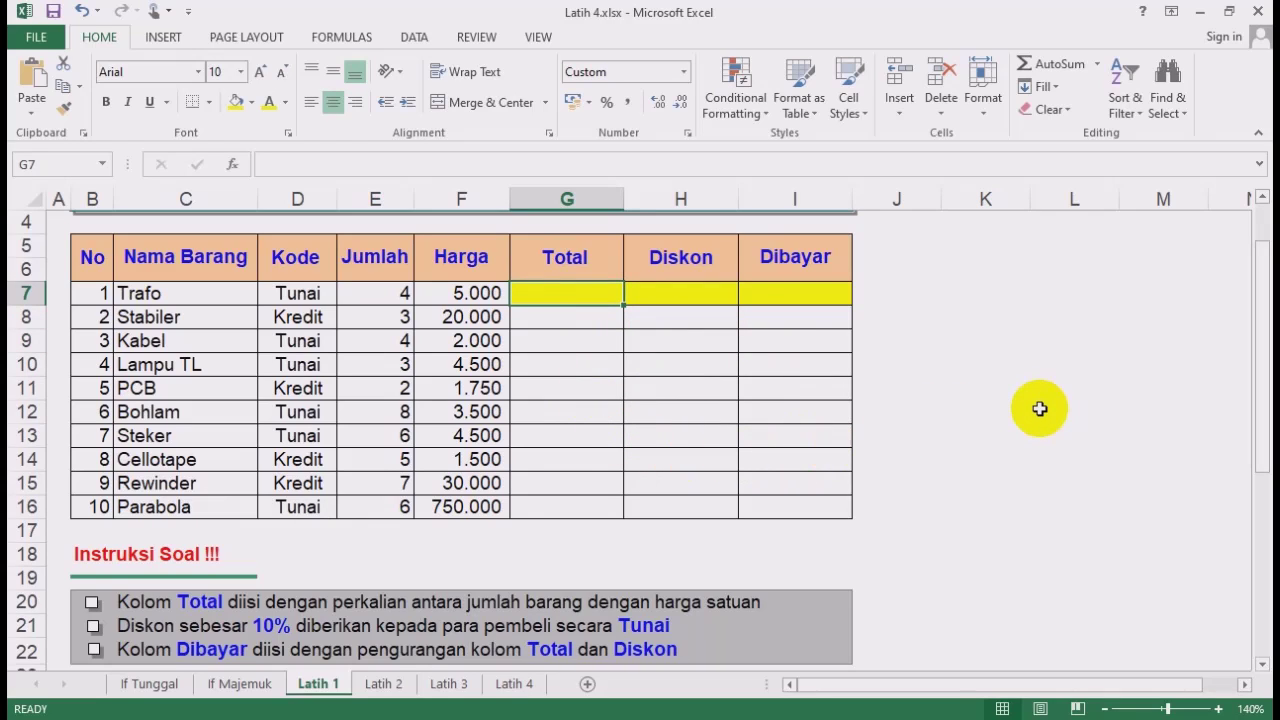
{"action": "type", "text": "=="}
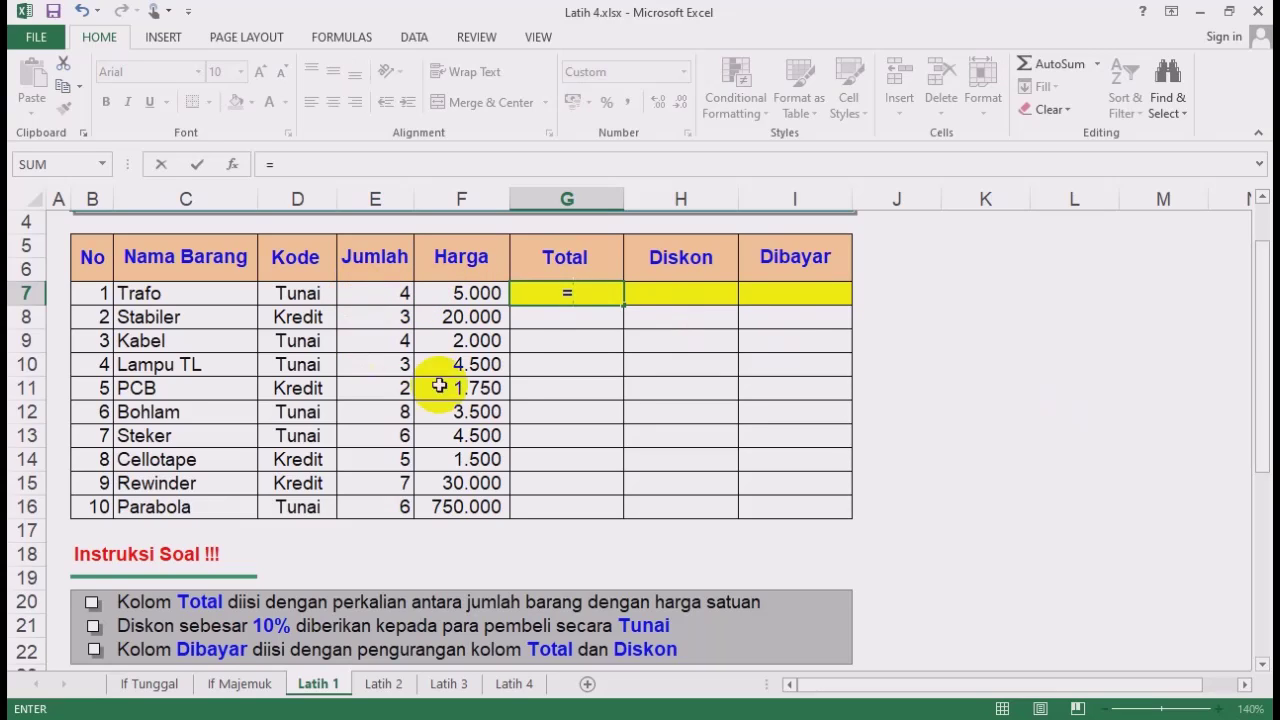
{"action": "left_click", "coordinate": [461, 292]}
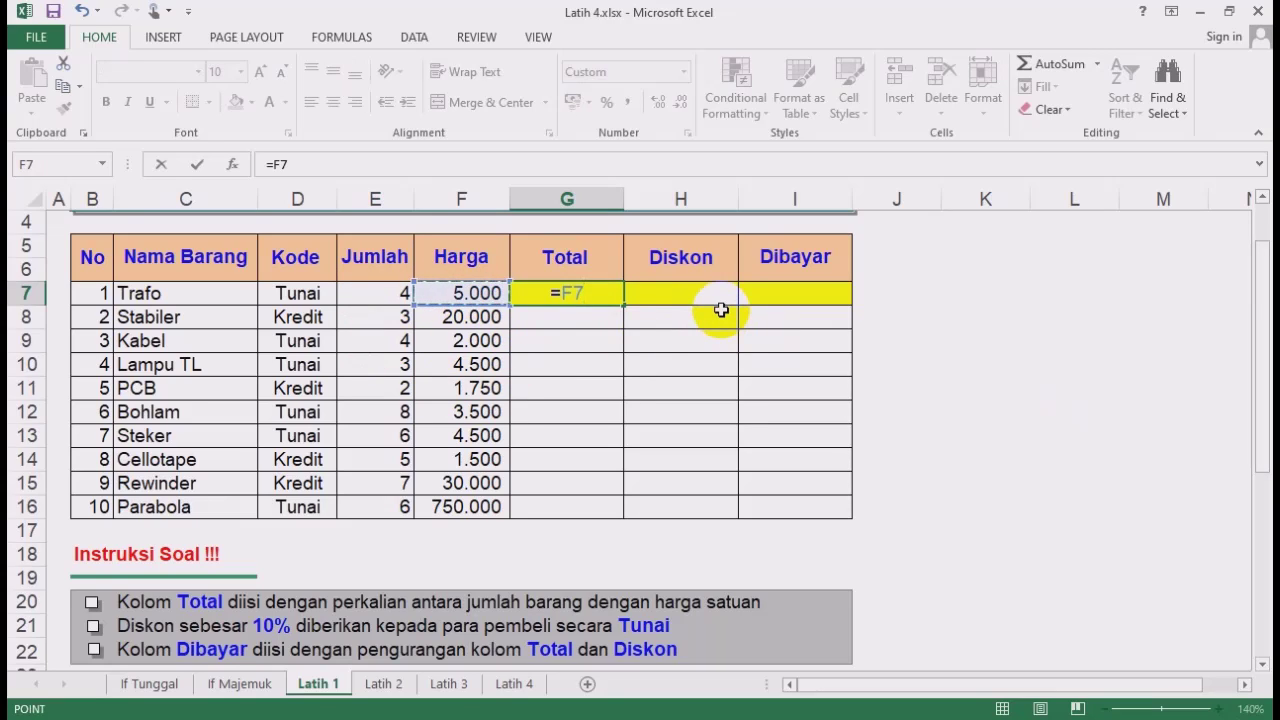
{"action": "type", "text": "*"}
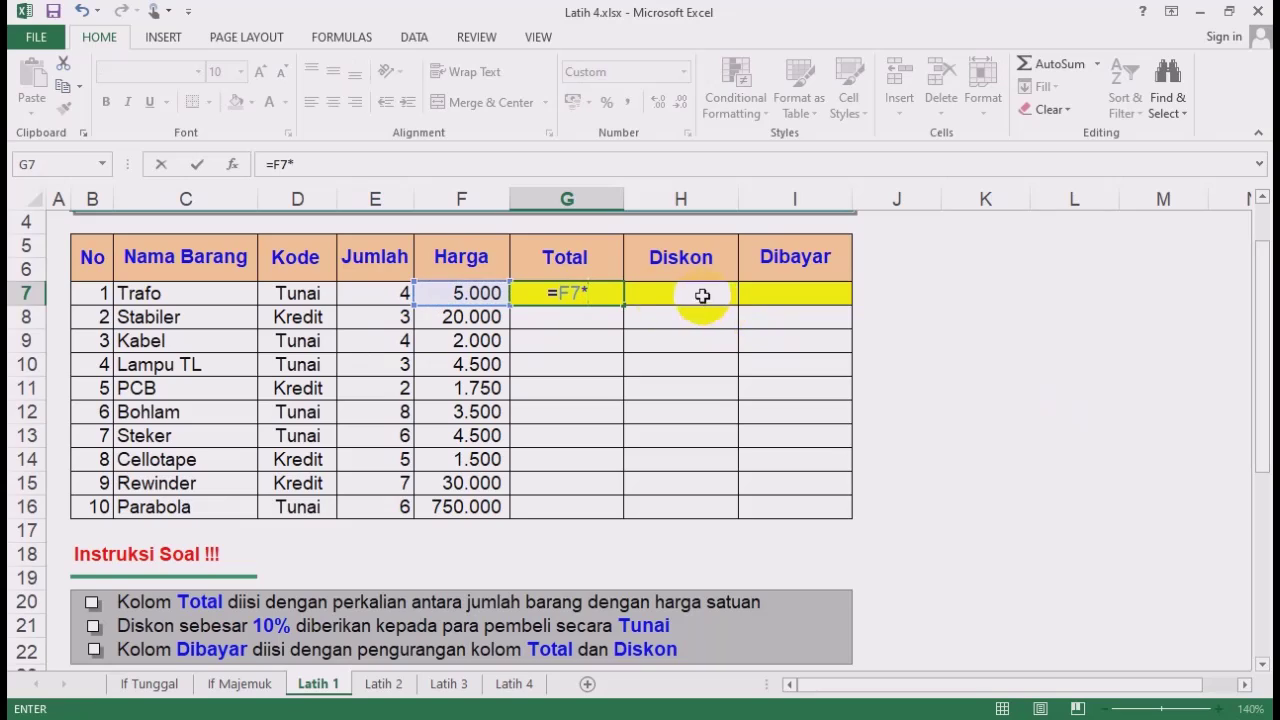
{"action": "left_click", "coordinate": [366, 294]}
{"action": "key", "text": "Return"}
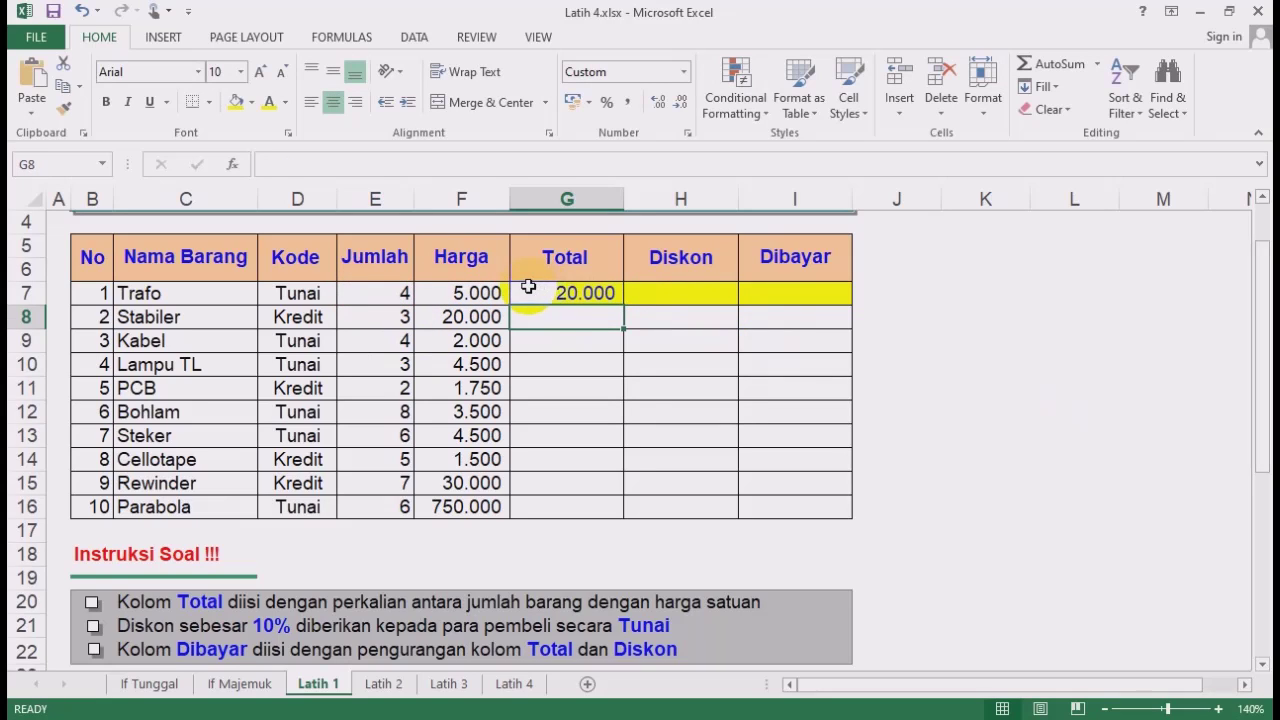
Copy the Total formula from G7 down to the remaining items through G16.
{"action": "left_click", "coordinate": [580, 296]}
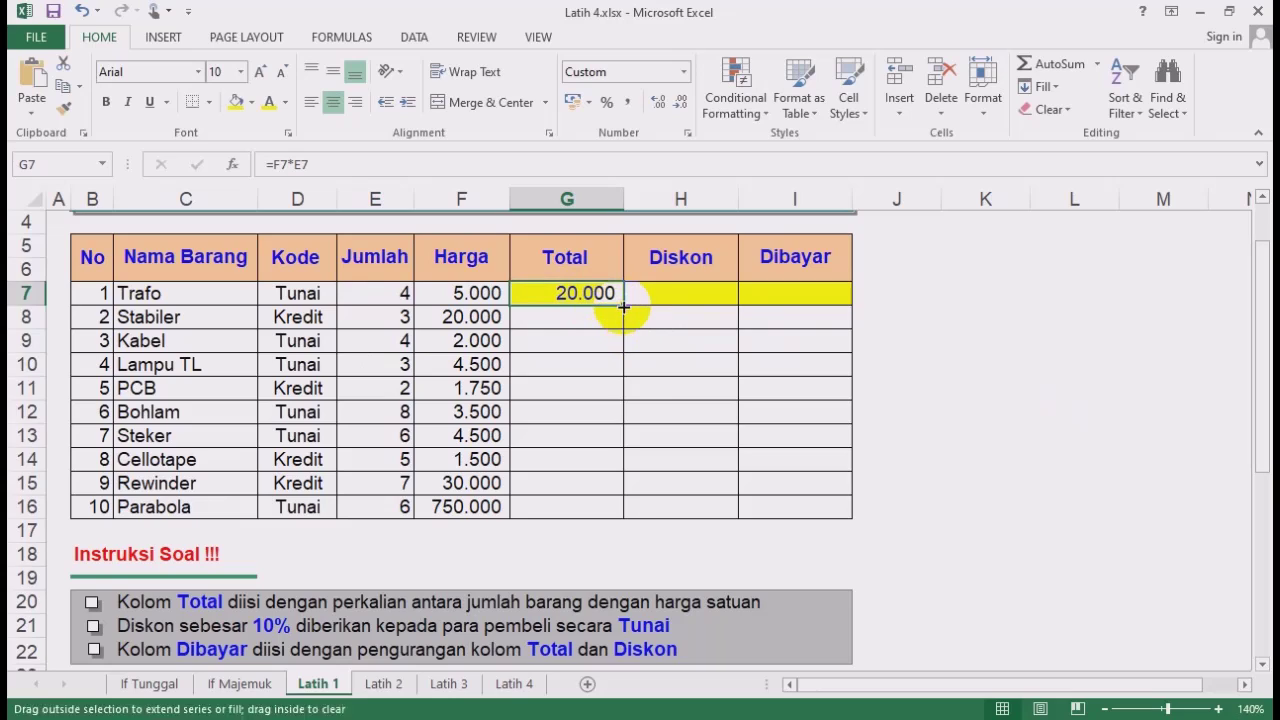
{"action": "double_click", "coordinate": [622, 302]}
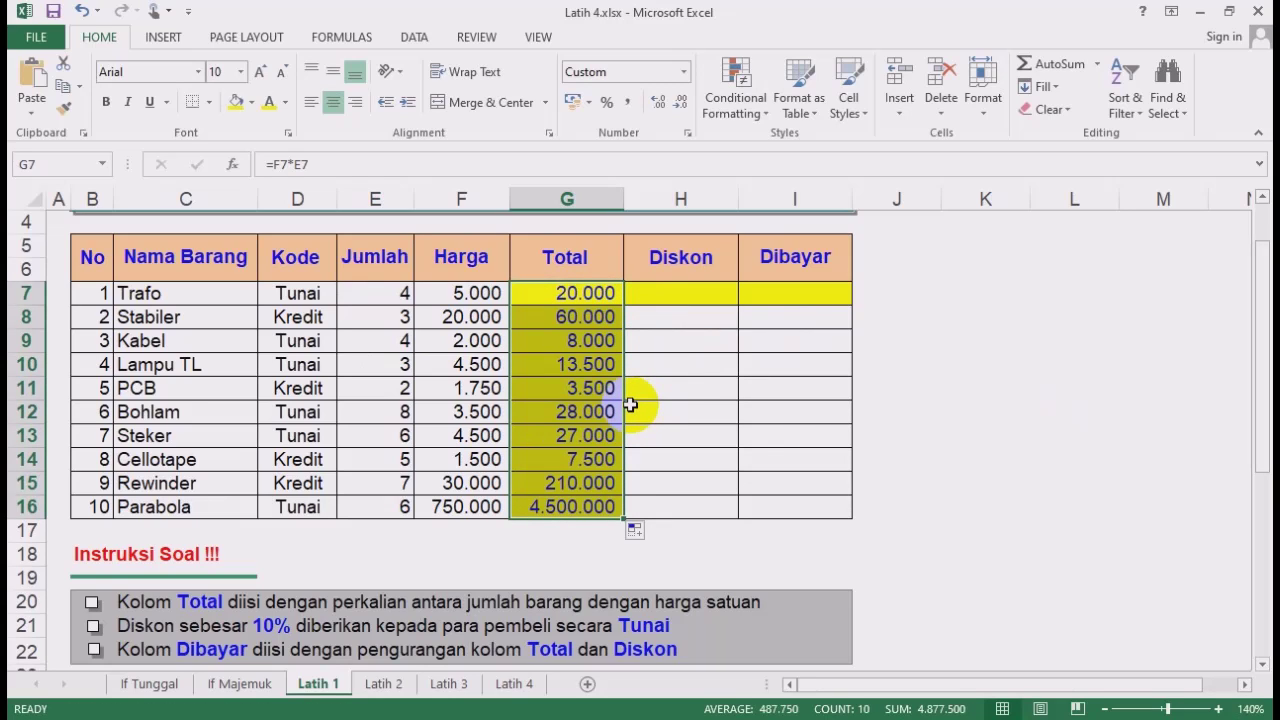
{"action": "left_click", "coordinate": [582, 293]}
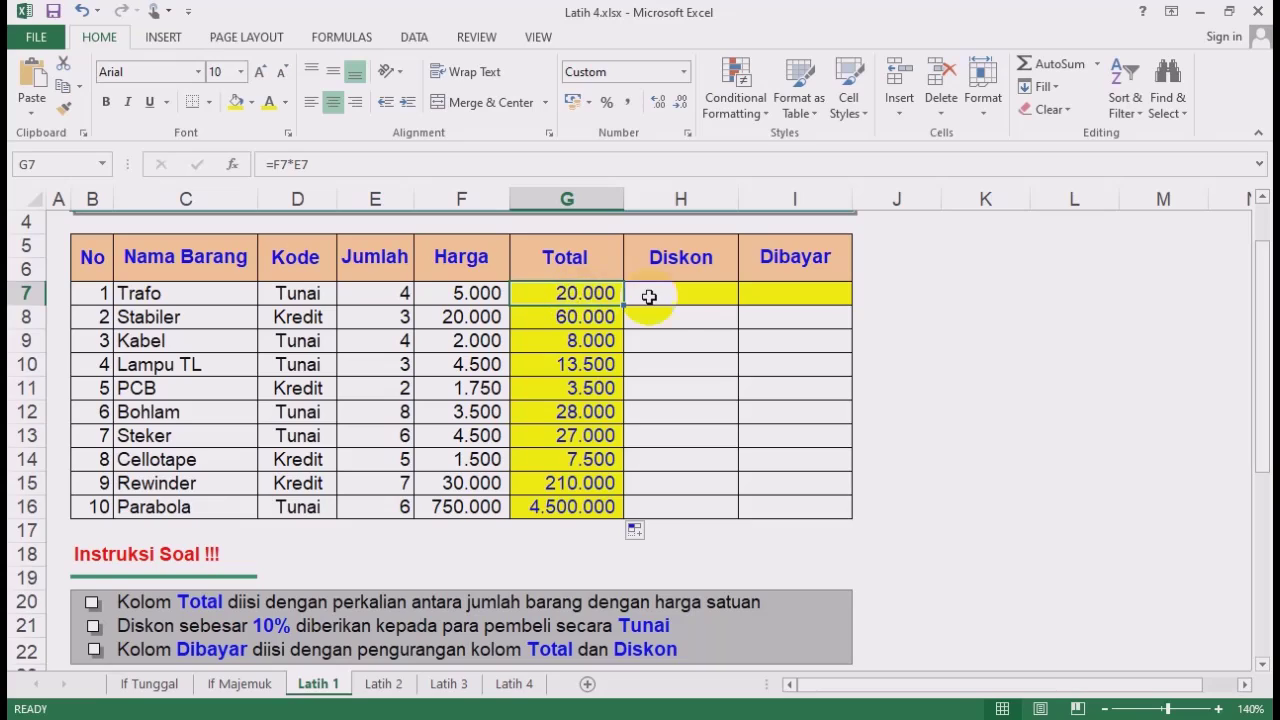
{"action": "left_click", "coordinate": [677, 297]}
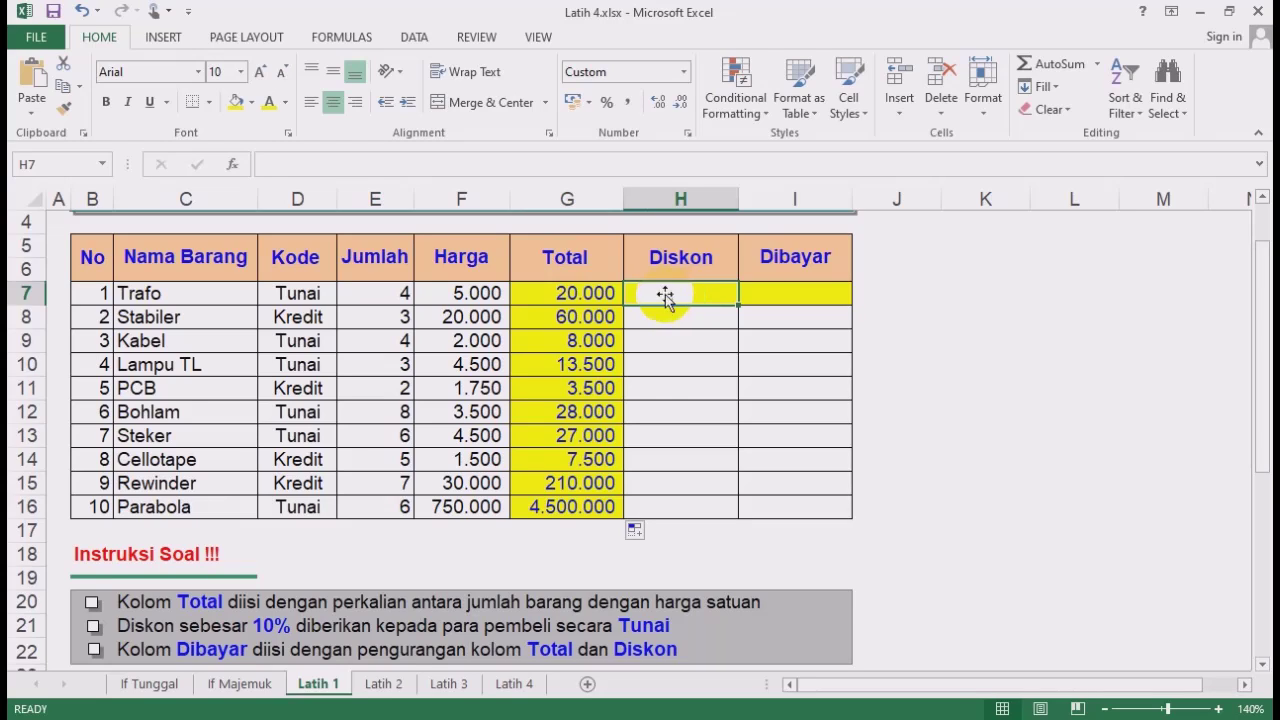
{"action": "left_click_drag", "start_coordinate": [297, 262], "coordinate": [303, 500]}
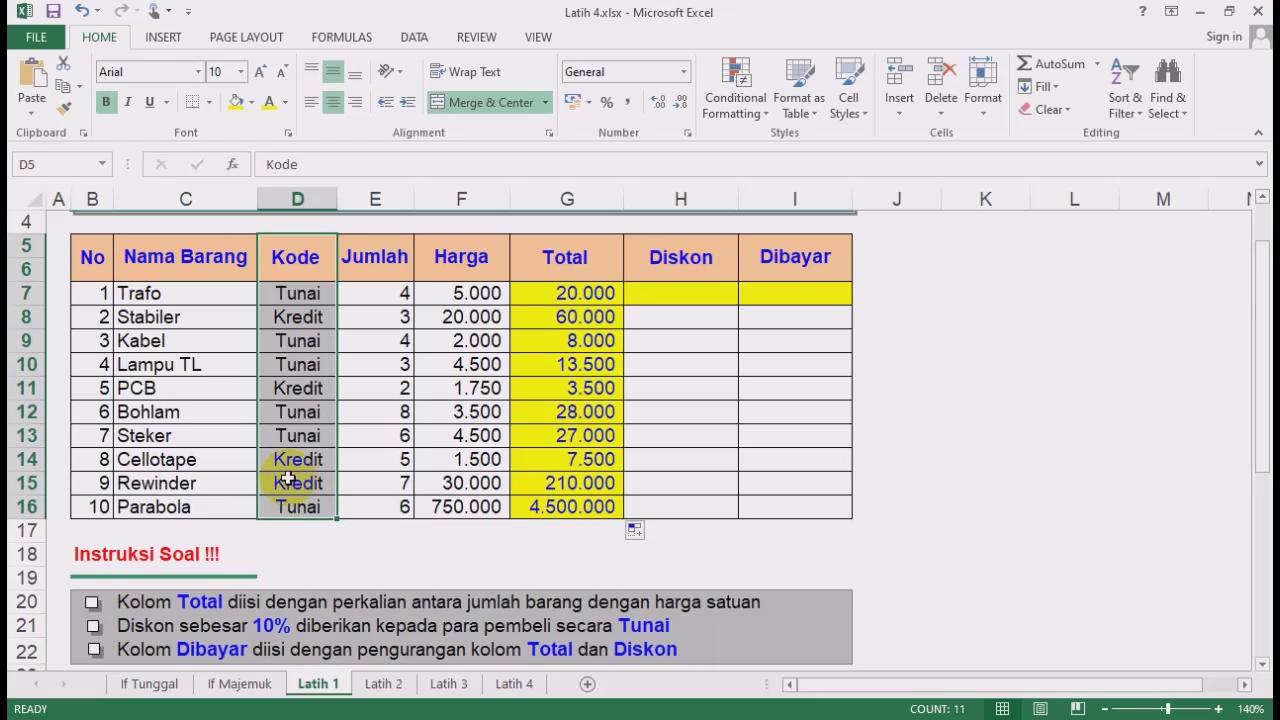
{"action": "left_click_drag", "start_coordinate": [686, 262], "coordinate": [709, 508]}
Begin an IF formula in the first Diskon cell, H7, testing whether the Kode in D7 equals "Tunai".
{"action": "left_click", "coordinate": [678, 292]}
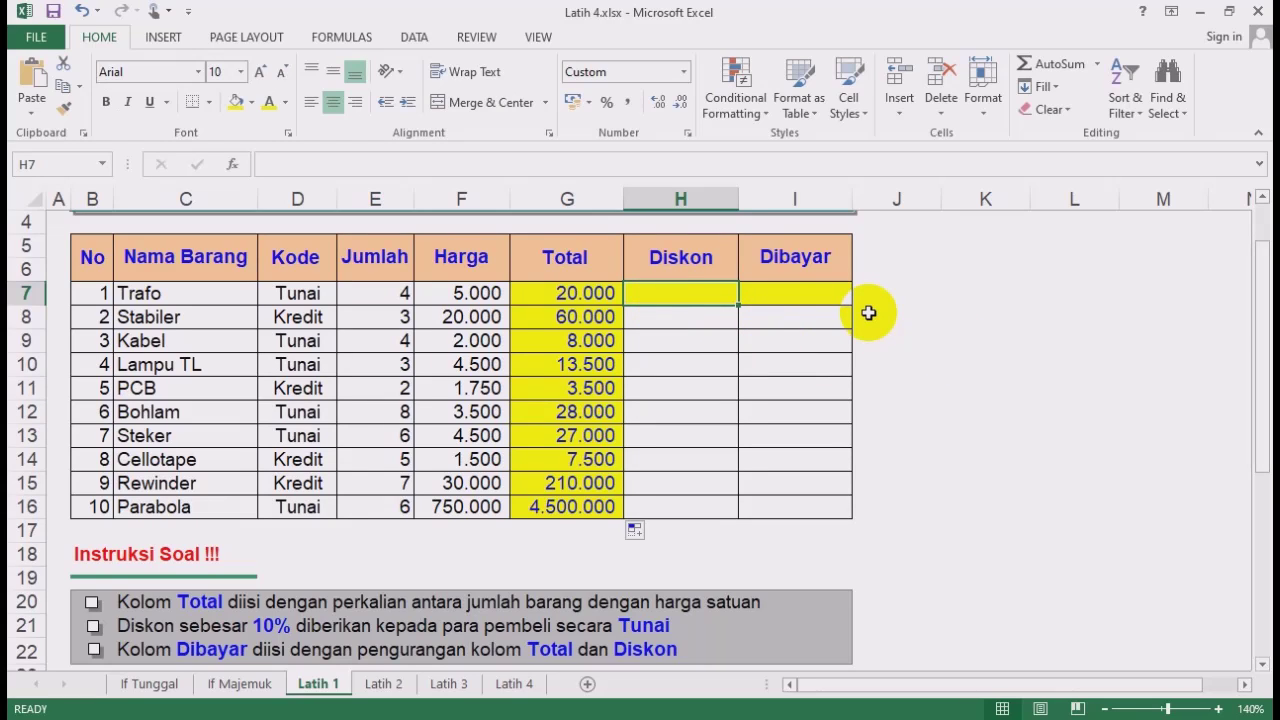
{"action": "type", "text": "=if("}
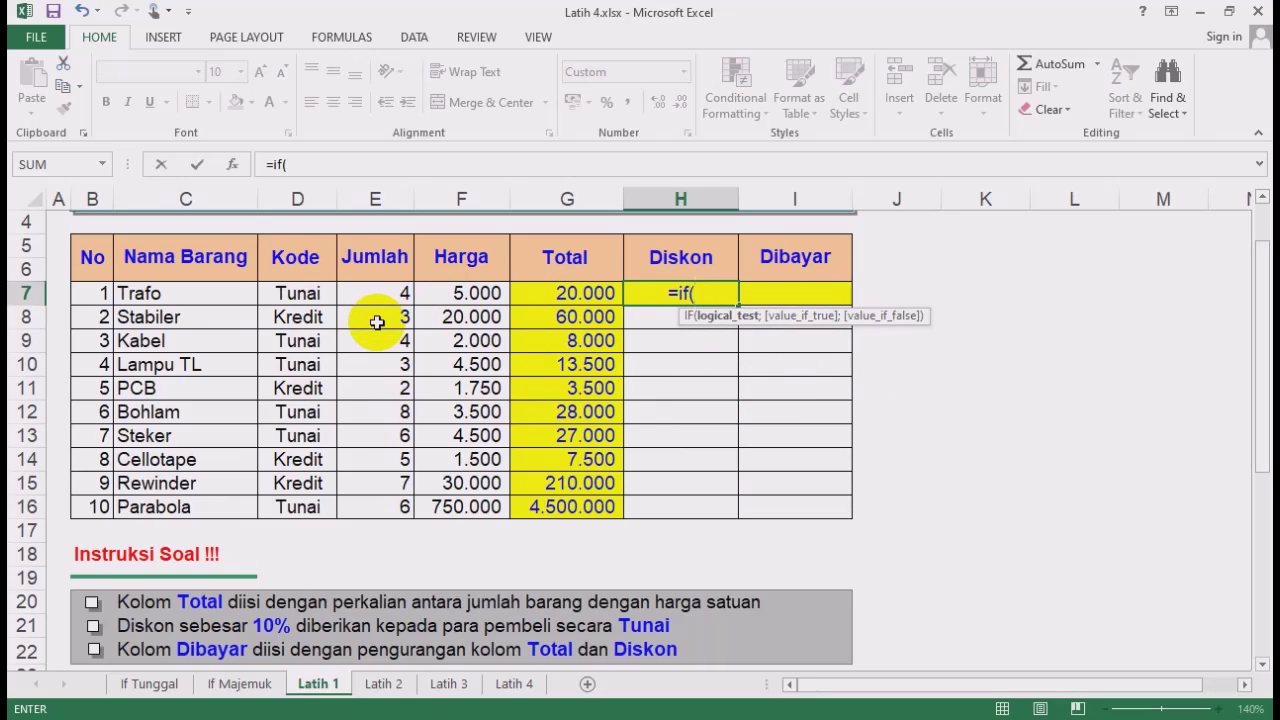
{"action": "left_click", "coordinate": [297, 291]}
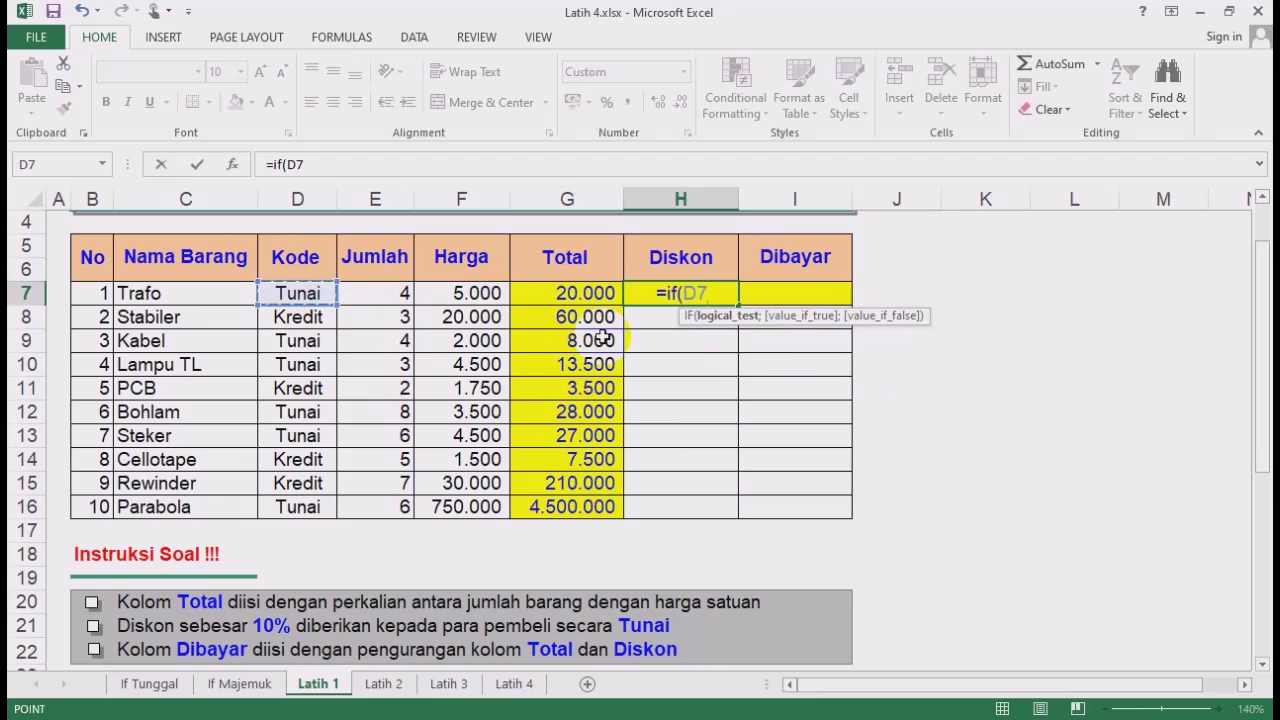
{"action": "type", "text": "="}
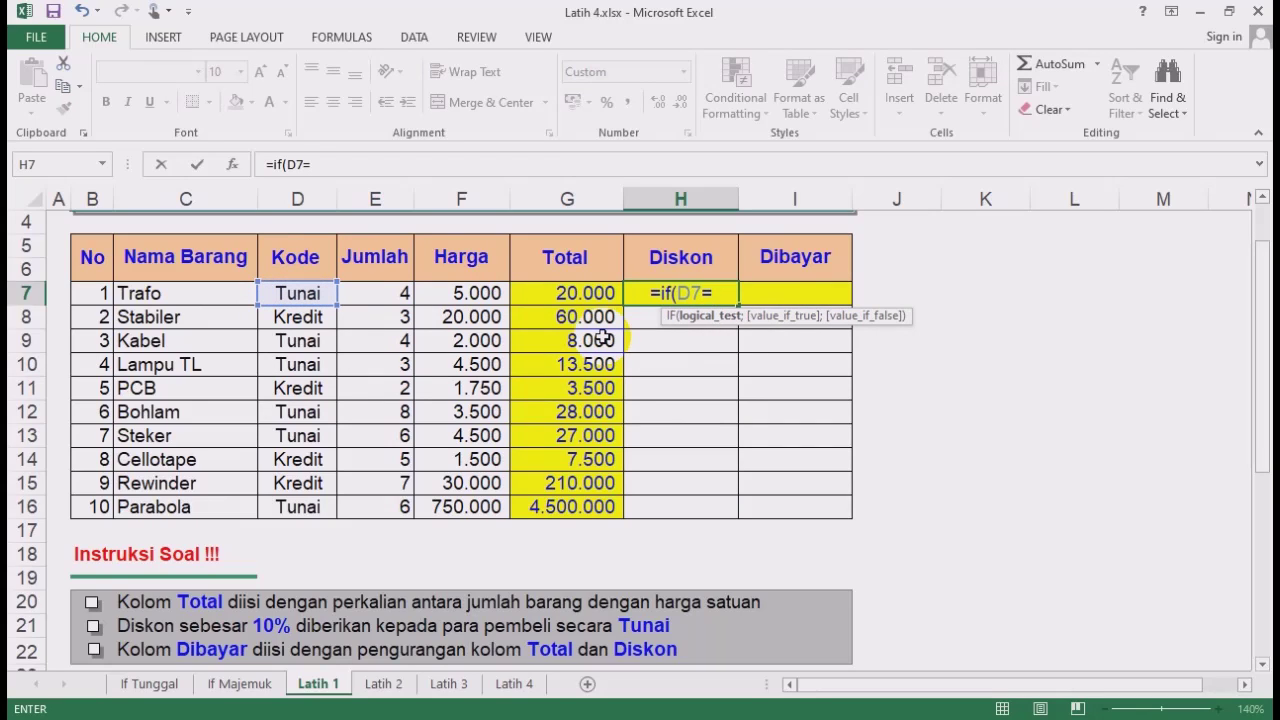
{"action": "type", "text": "\""}
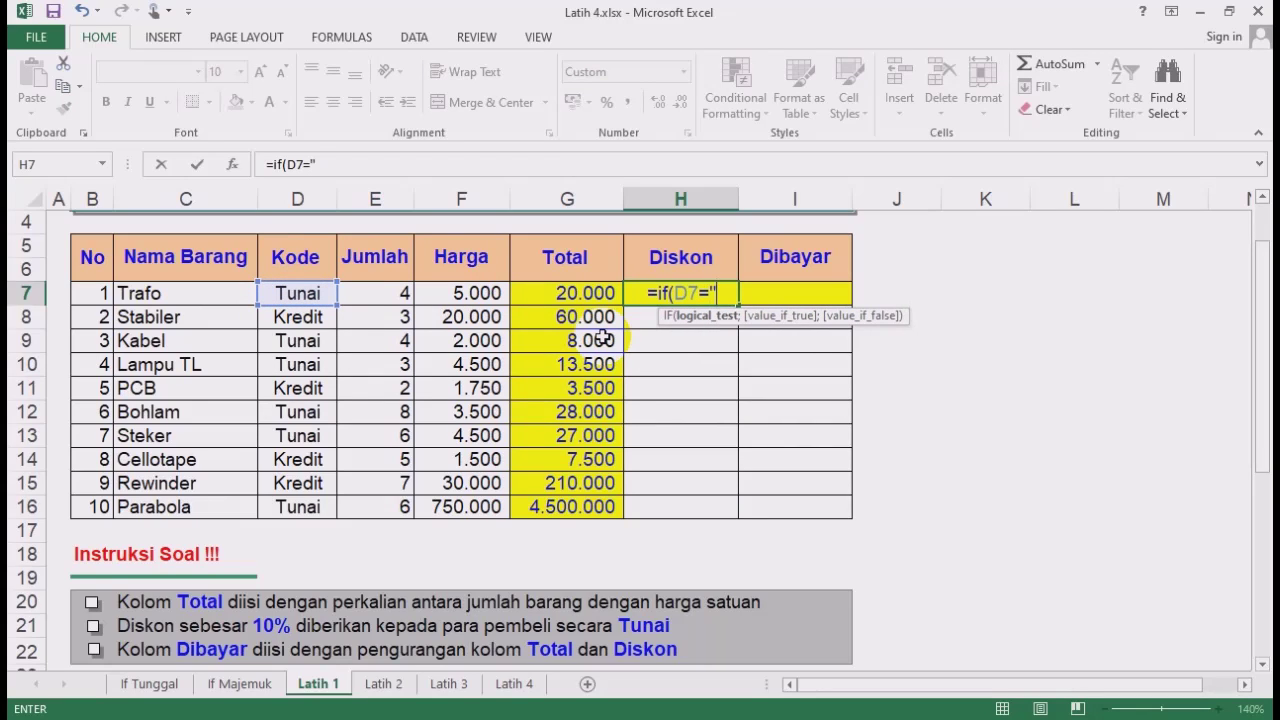
{"action": "type", "text": "T"}
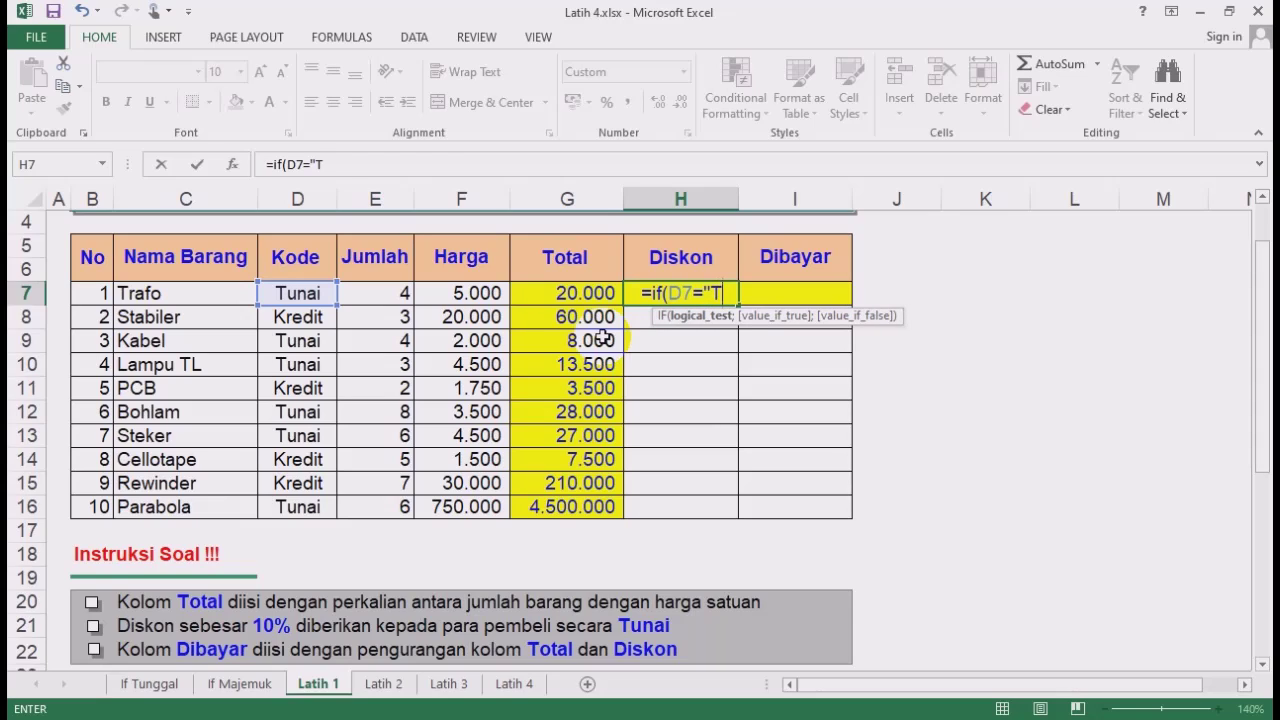
{"action": "type", "text": "unai\""}
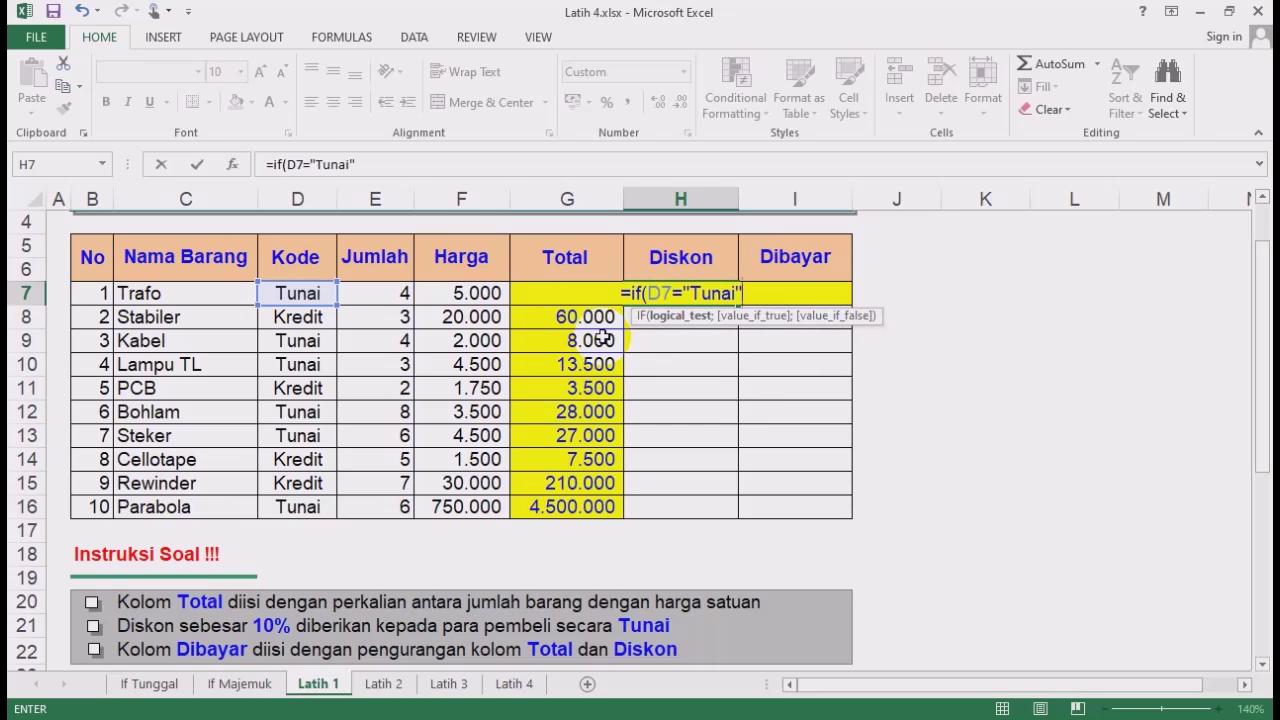
Complete the Diskon formula in H7 as =IF(D7="Tunai";10%;0)*G7 and copy it down through H16.
{"action": "type", "text": ";"}
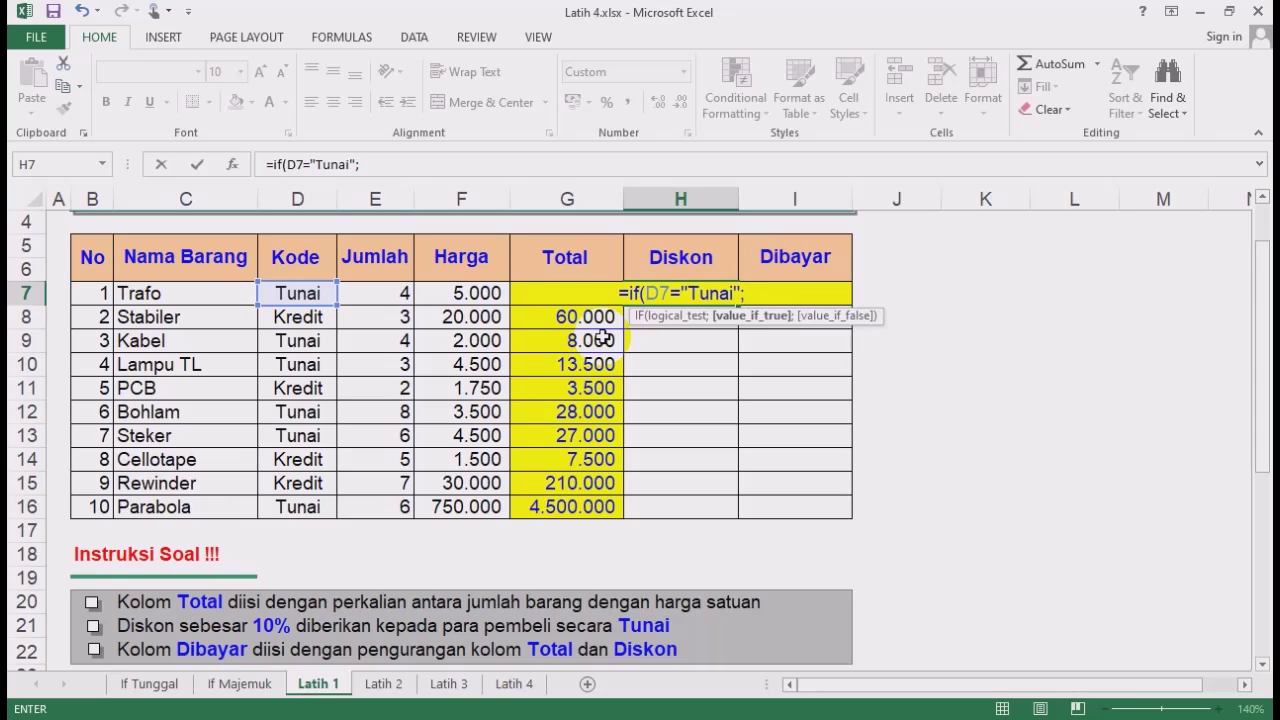
{"action": "type", "text": "10"}
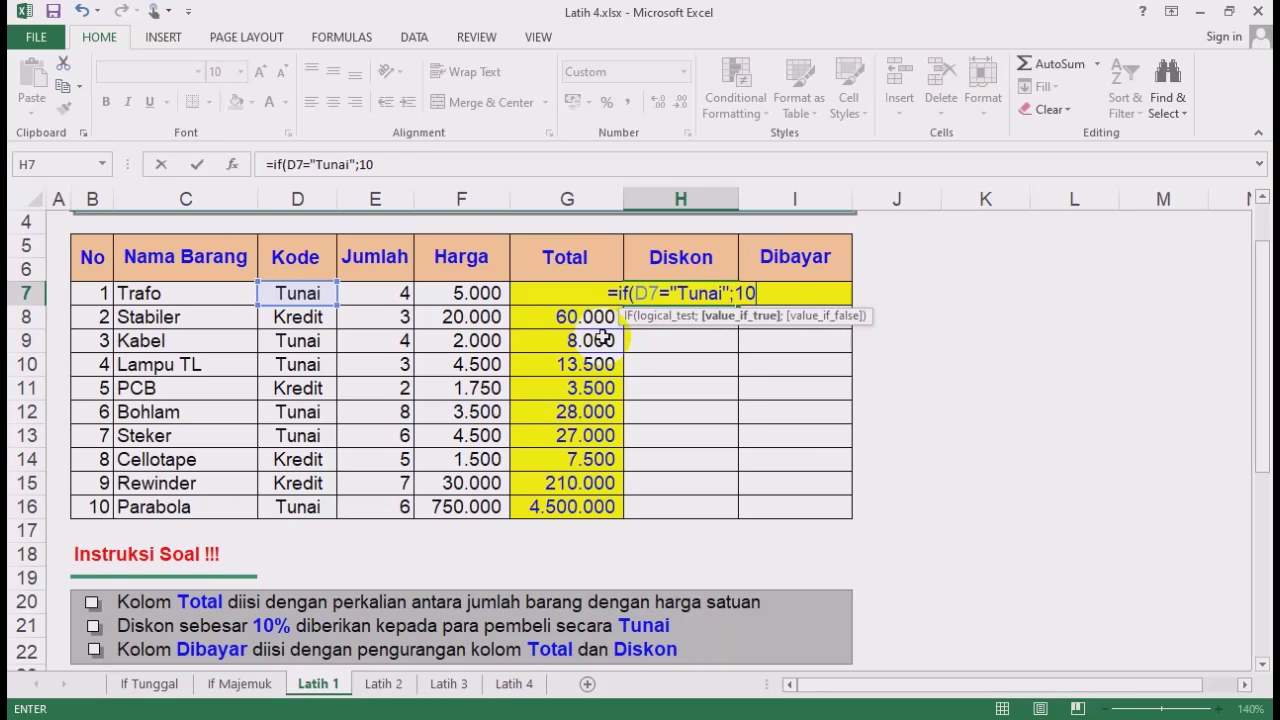
{"action": "type", "text": "%"}
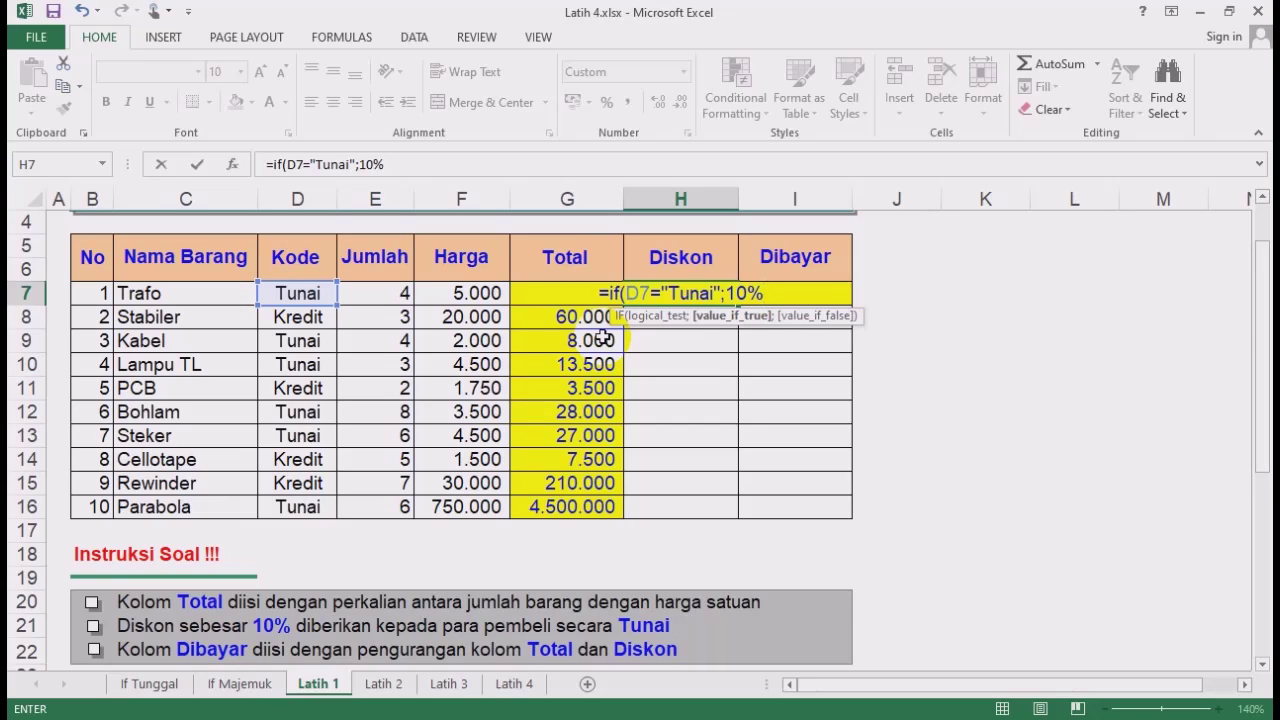
{"action": "type", "text": ";0"}
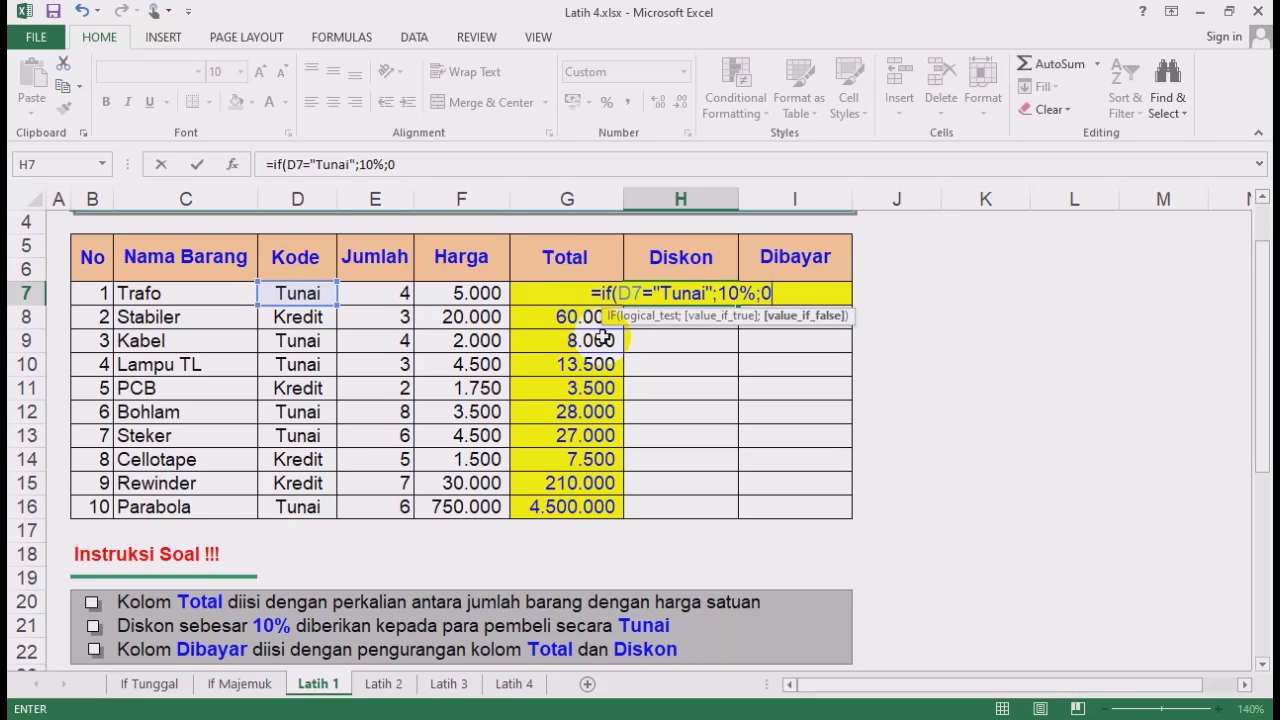
{"action": "type", "text": ")"}
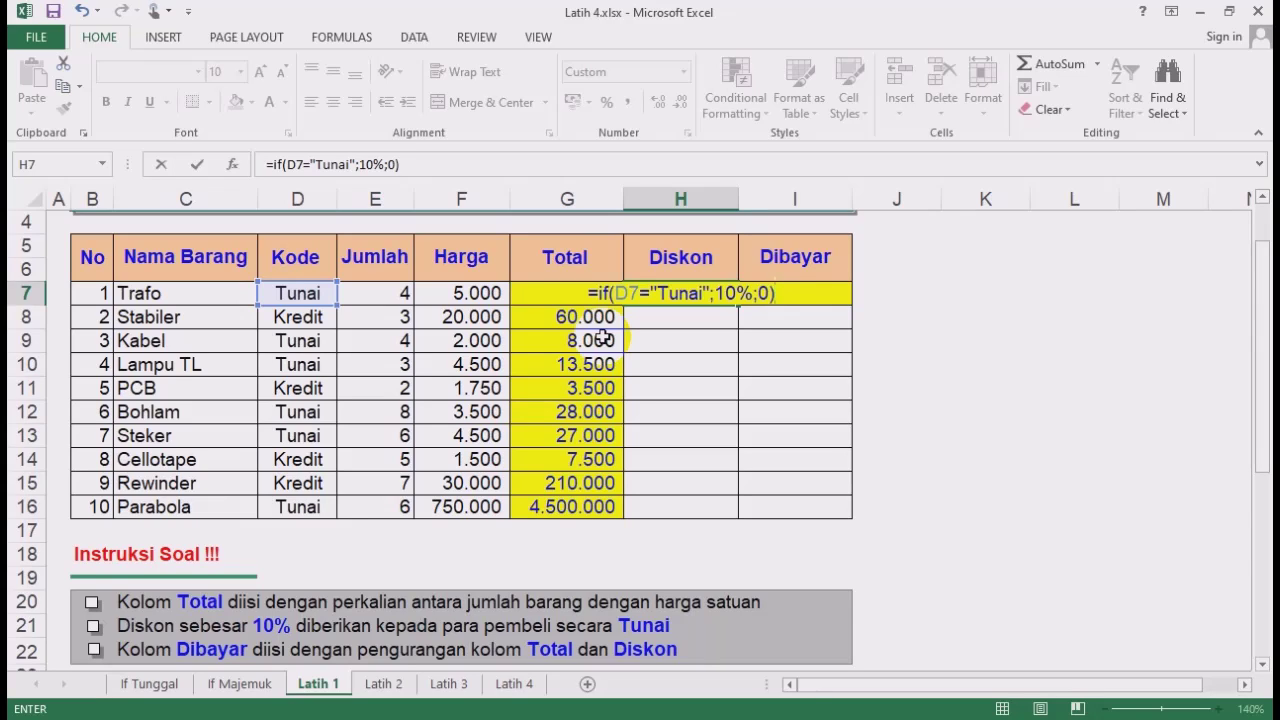
{"action": "type", "text": "*"}
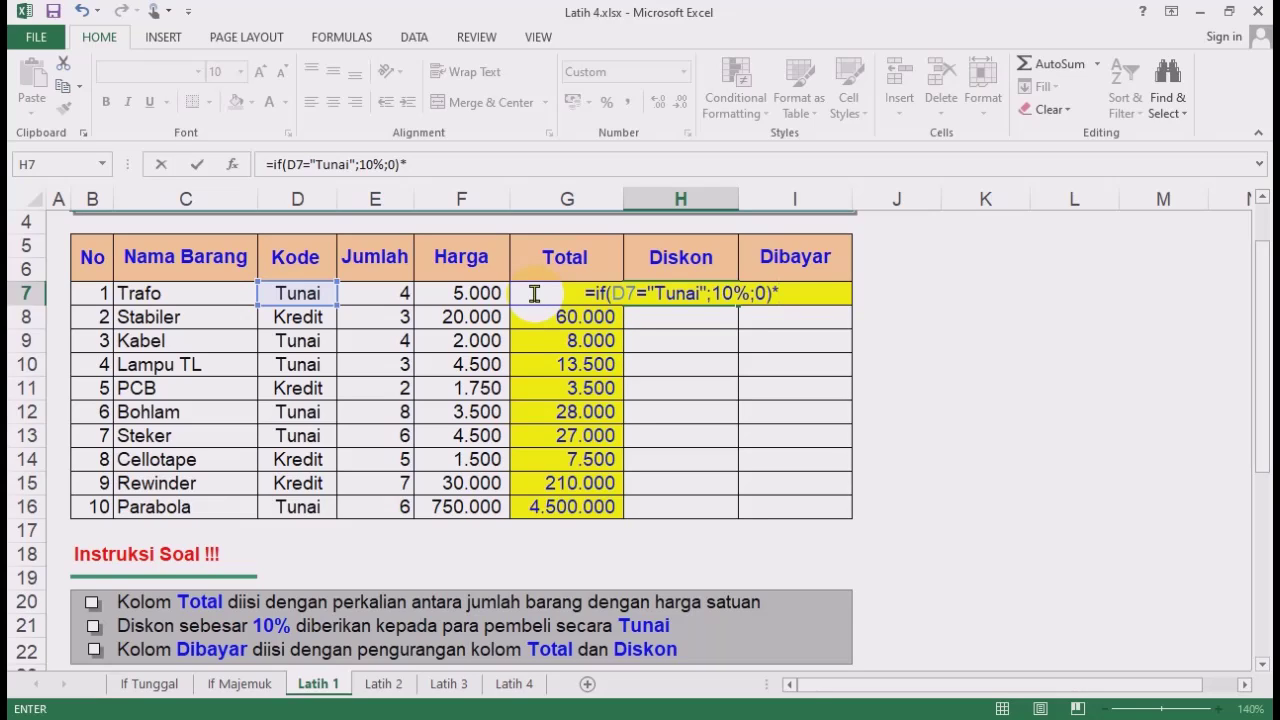
{"action": "left_click", "coordinate": [480, 290]}
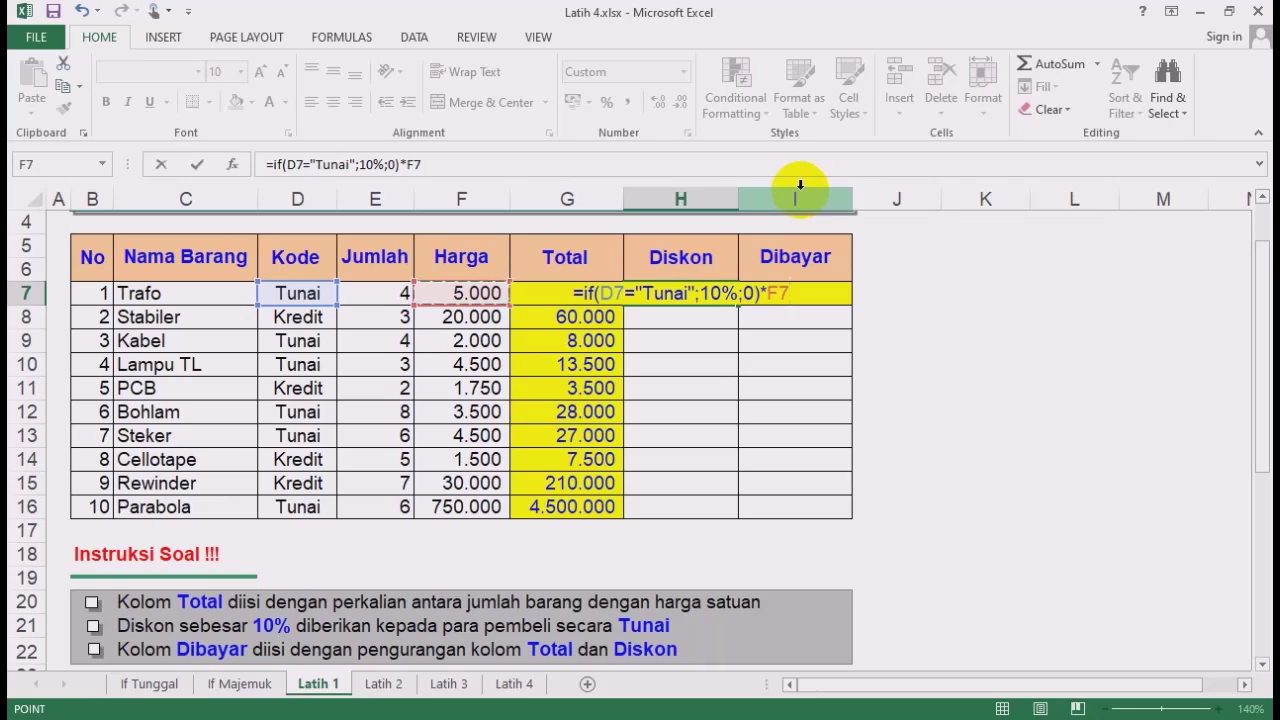
{"action": "key", "text": "Right"}
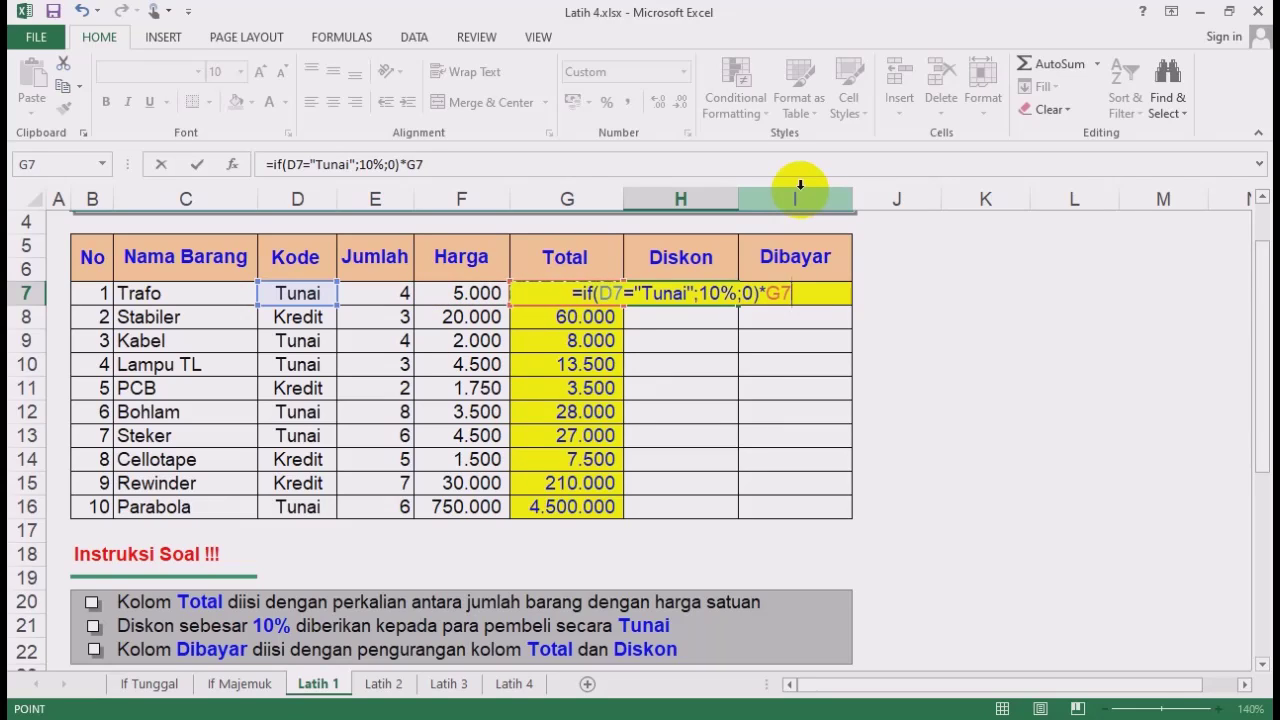
{"action": "key", "text": "Return"}
{"action": "left_click", "coordinate": [705, 293]}
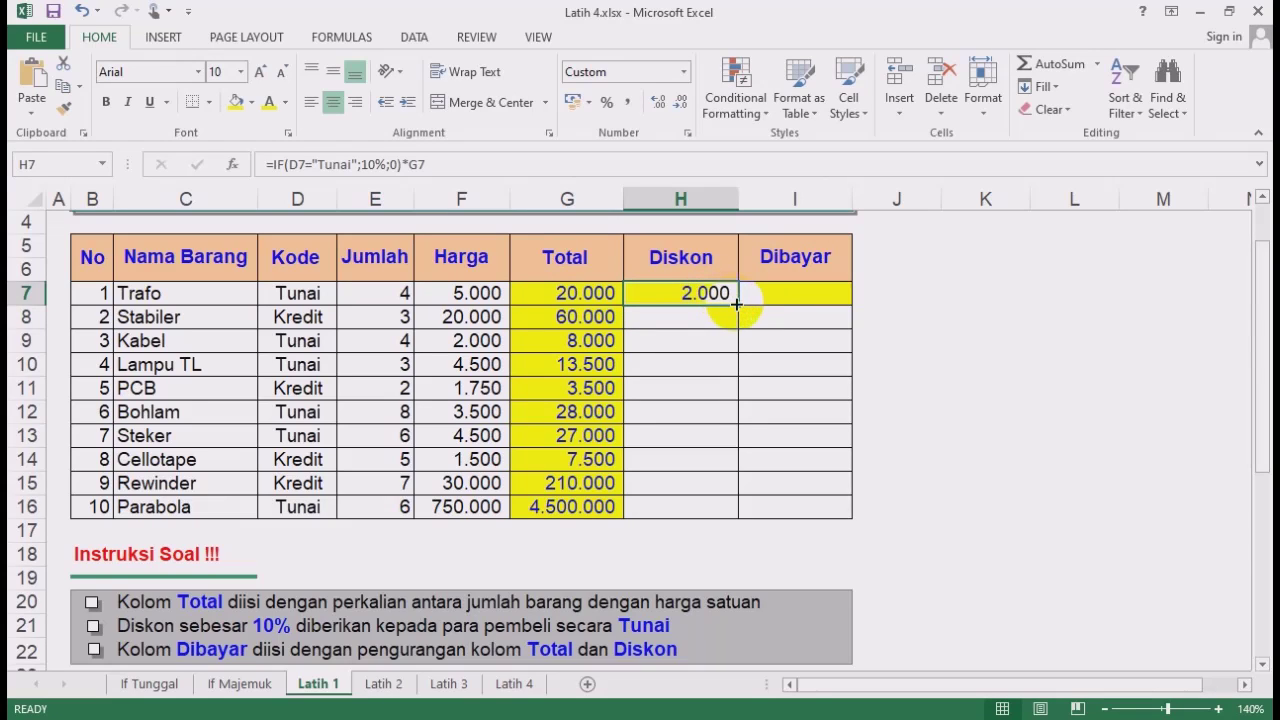
{"action": "double_click", "coordinate": [736, 303]}
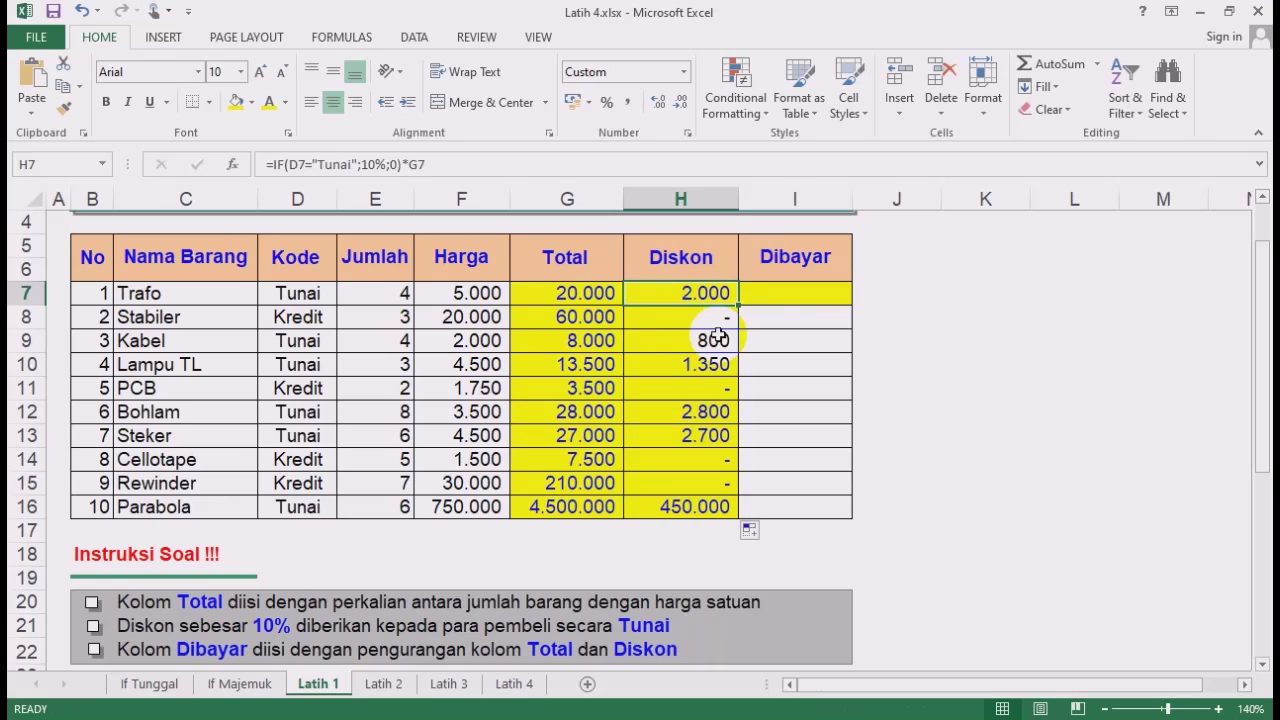
Calculate Dibayar in I7 by subtracting the discount from the total with =G7-H7, and copy it down through I16.
{"action": "left_click", "coordinate": [810, 293]}
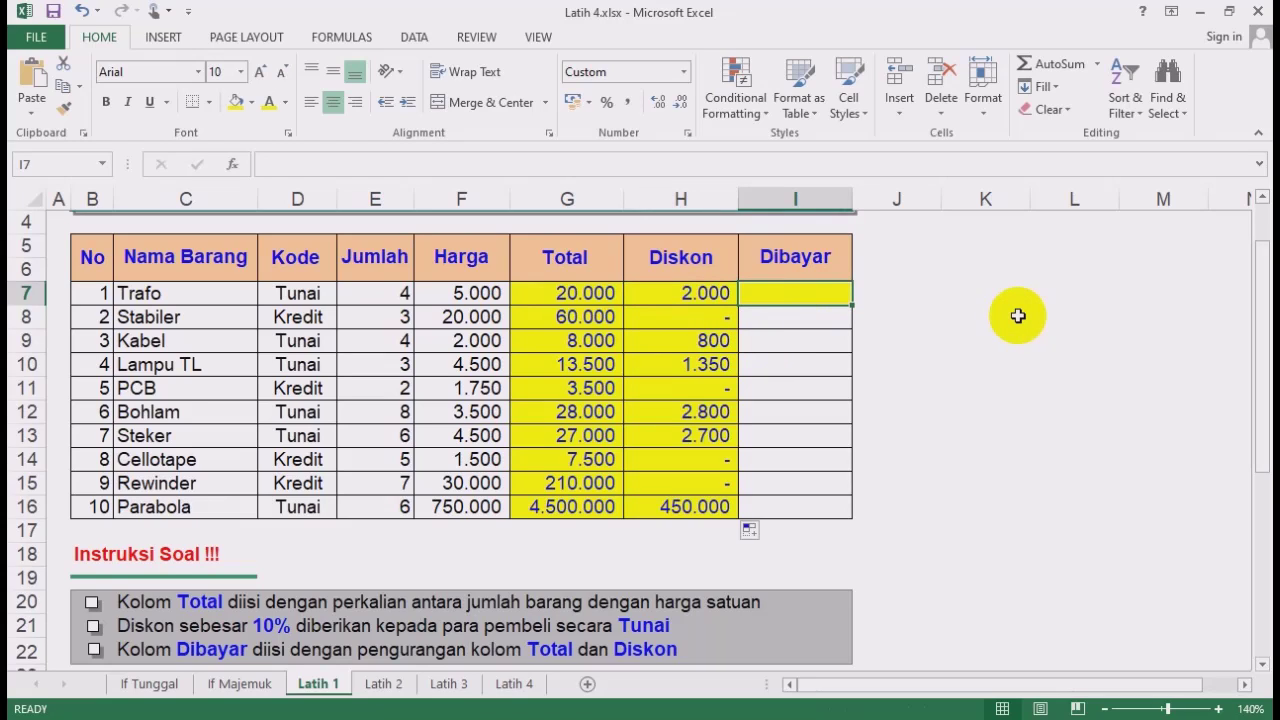
{"action": "type", "text": "="}
{"action": "key", "text": "Left"}
{"action": "key", "text": "Left"}
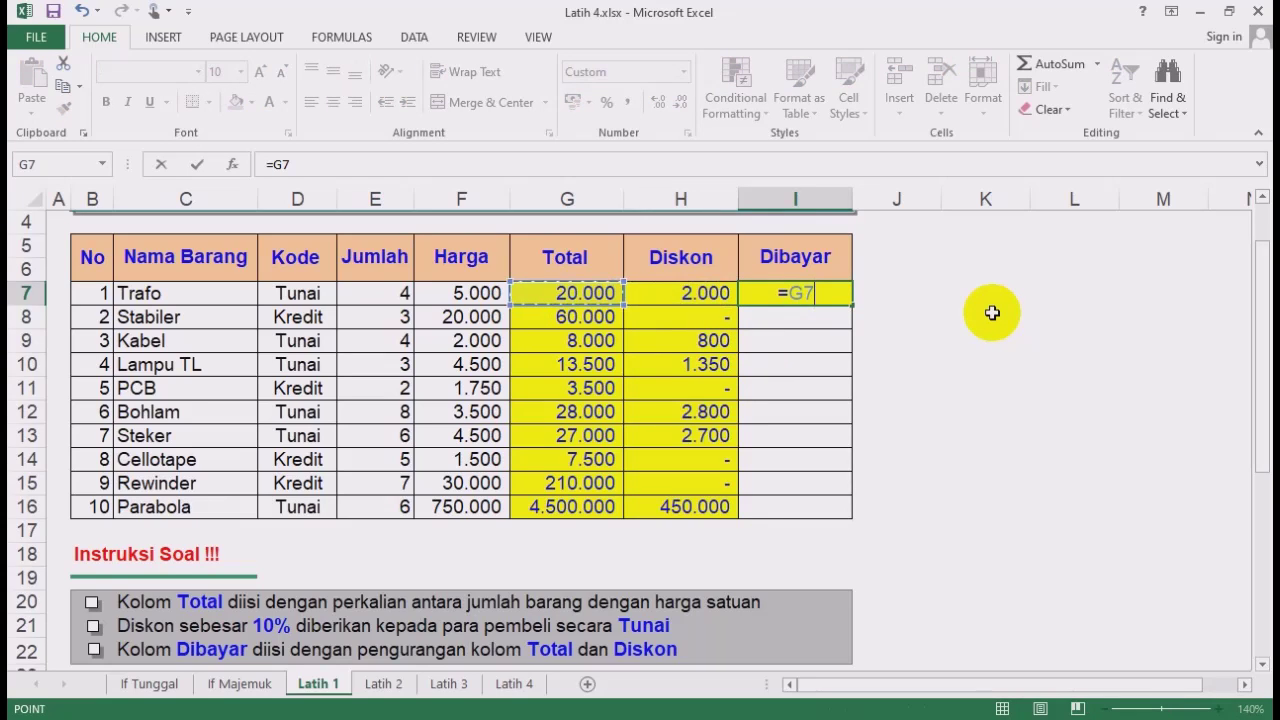
{"action": "type", "text": "-"}
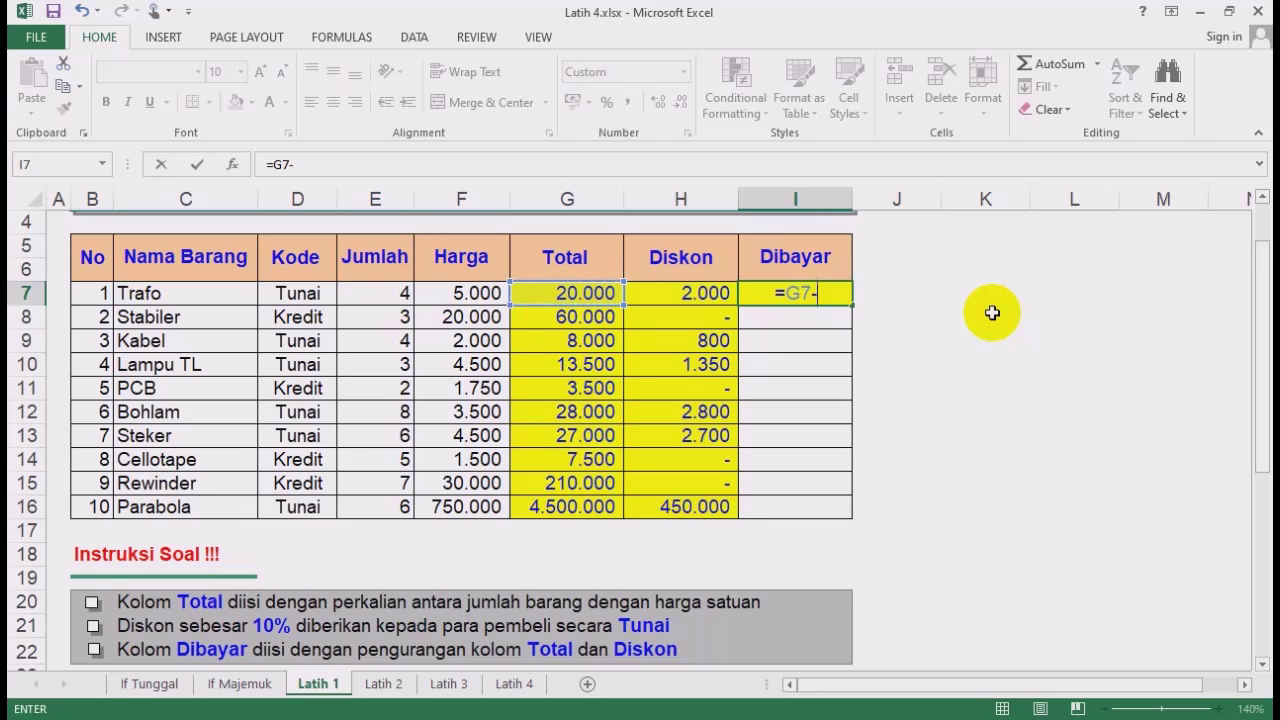
{"action": "left_click", "coordinate": [697, 300]}
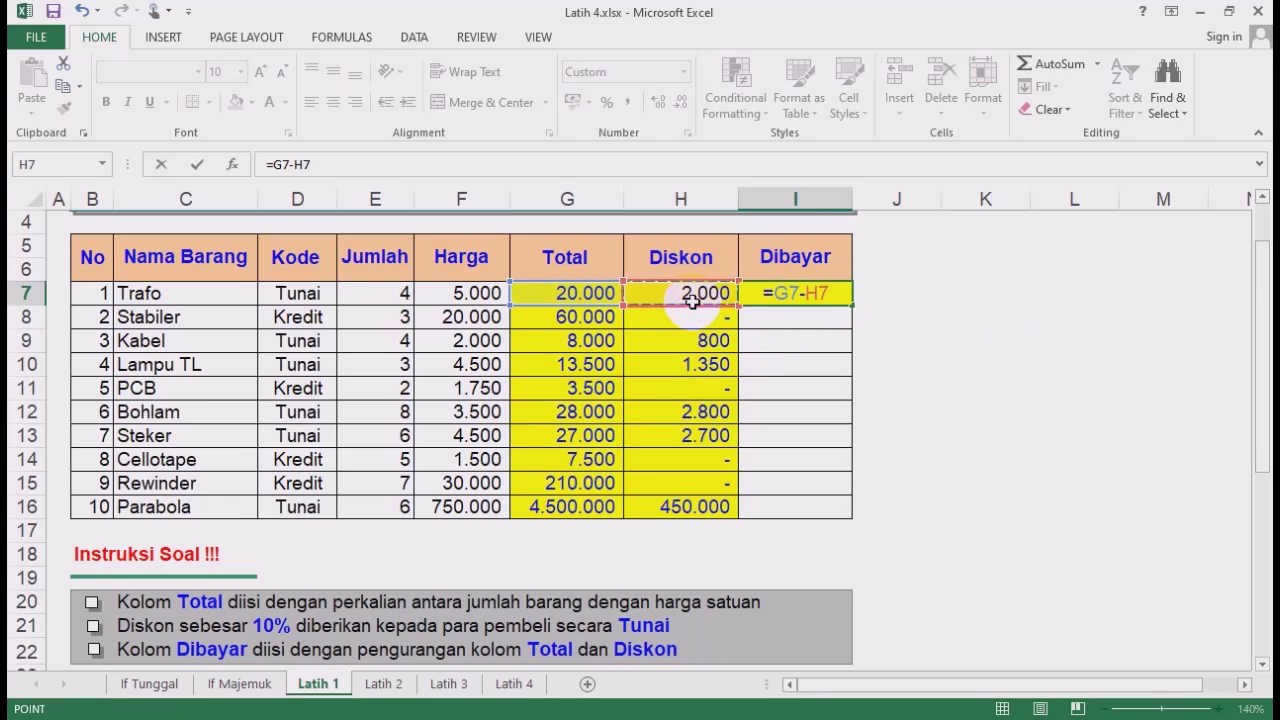
{"action": "key", "text": "Return"}
{"action": "left_click", "coordinate": [814, 298]}
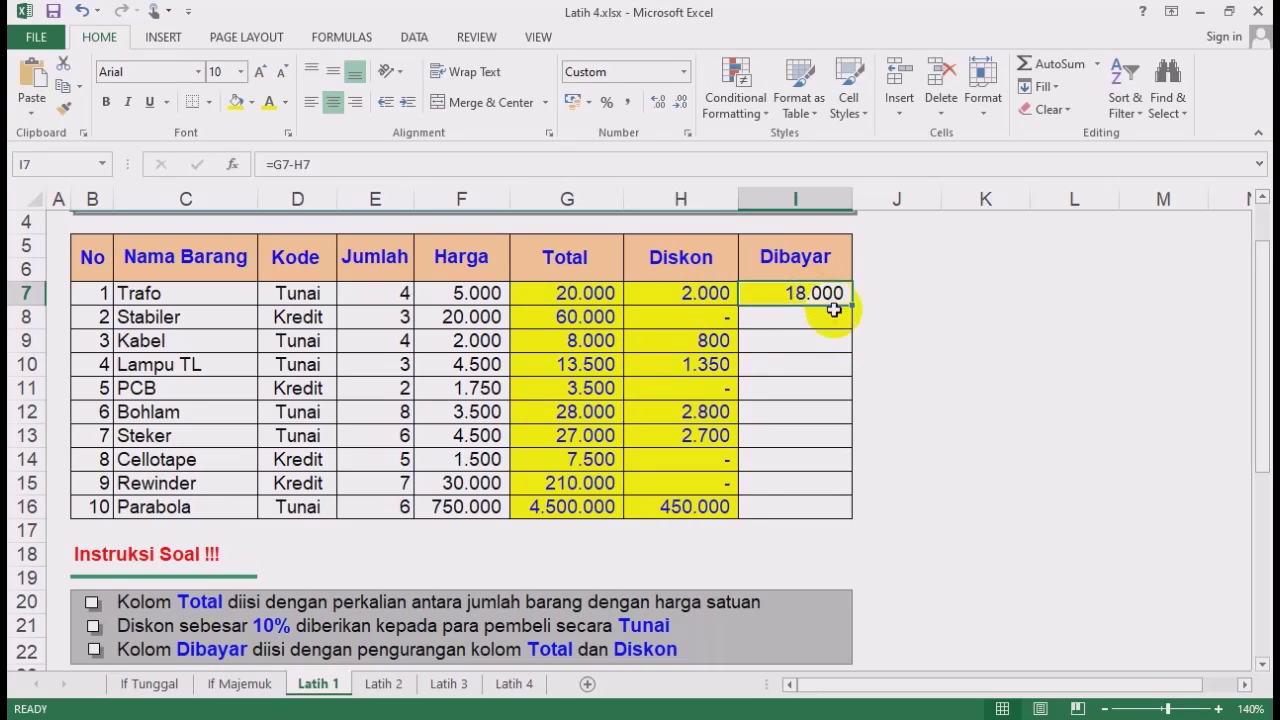
{"action": "left_click_drag", "start_coordinate": [847, 310], "coordinate": [831, 509]}
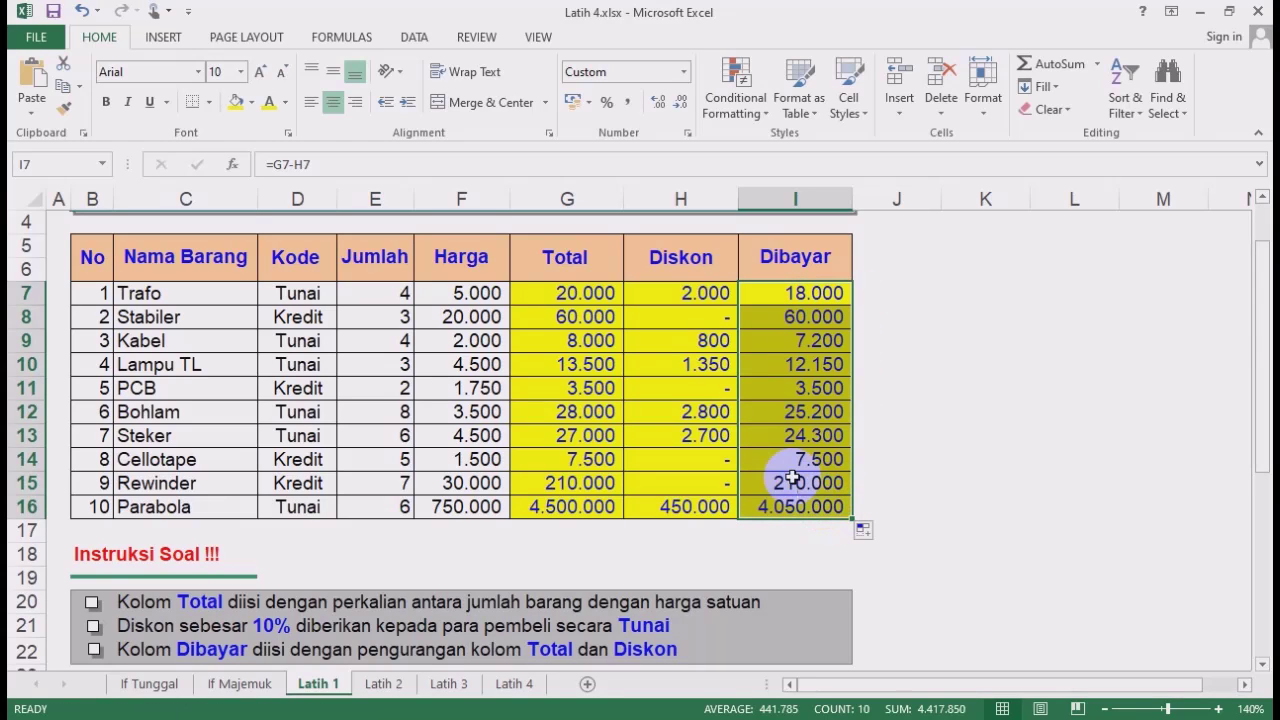
{"action": "left_click", "coordinate": [573, 313]}
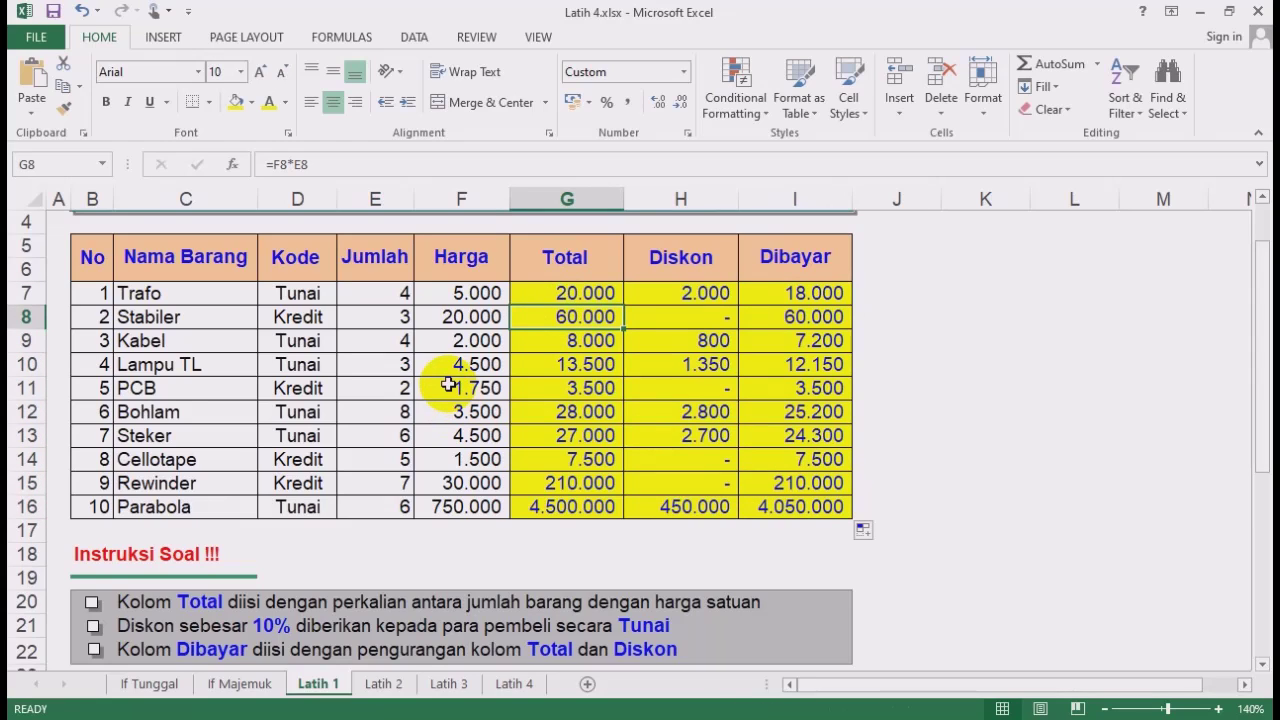
{"action": "left_click", "coordinate": [956, 292]}
{"action": "left_click", "coordinate": [555, 318]}
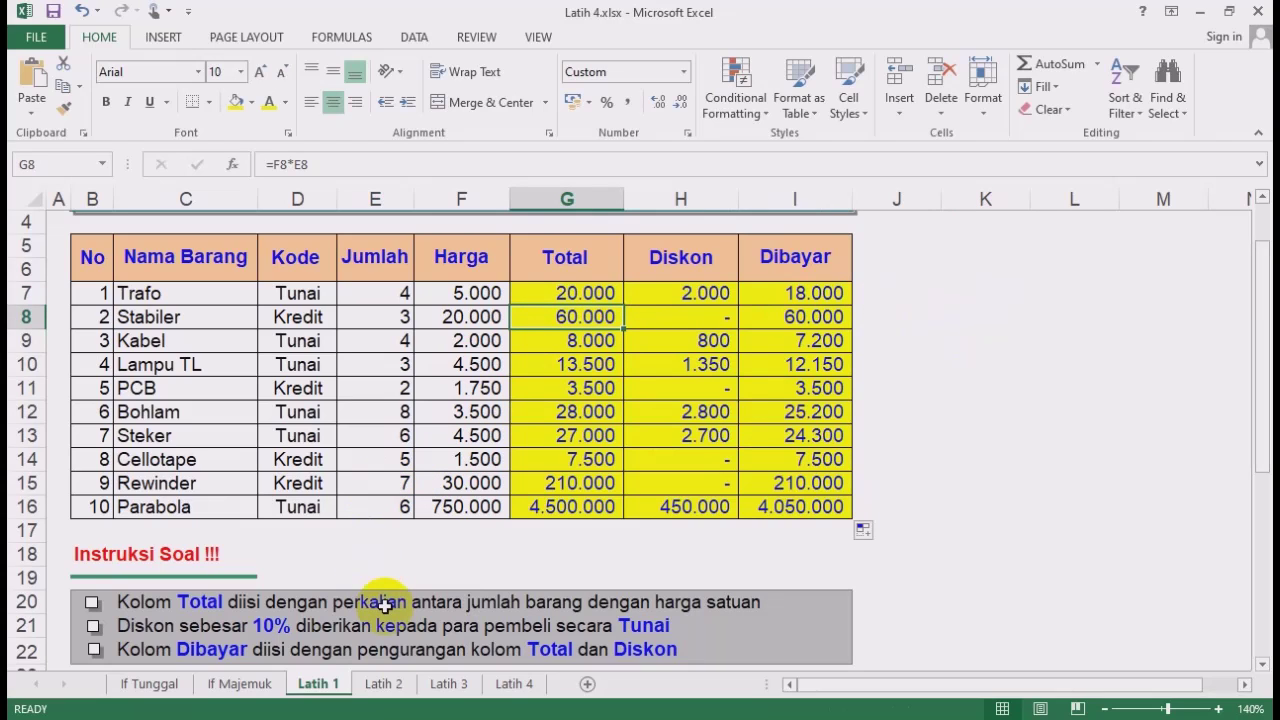
On the Latih 2 sheet, split the window horizontally below row 18 and show the Gaji Pokok instructions in the lower pane.
{"action": "left_click", "coordinate": [397, 700]}
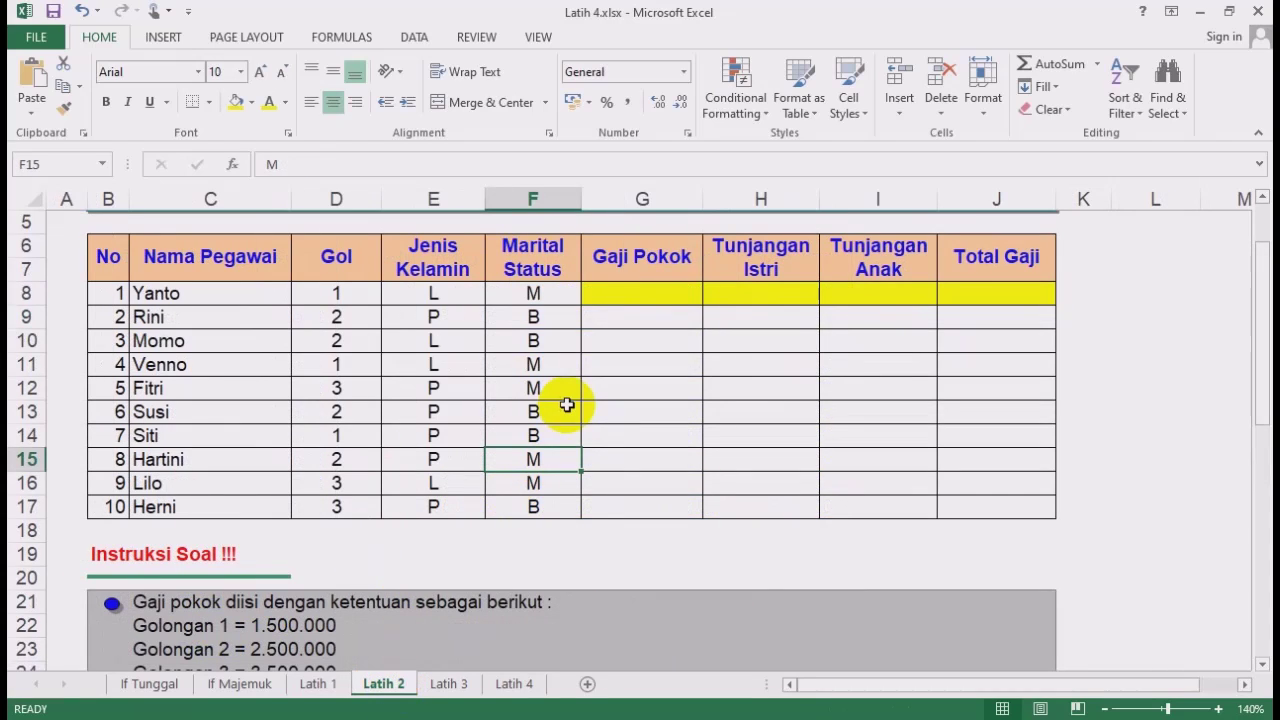
{"action": "left_click", "coordinate": [628, 380]}
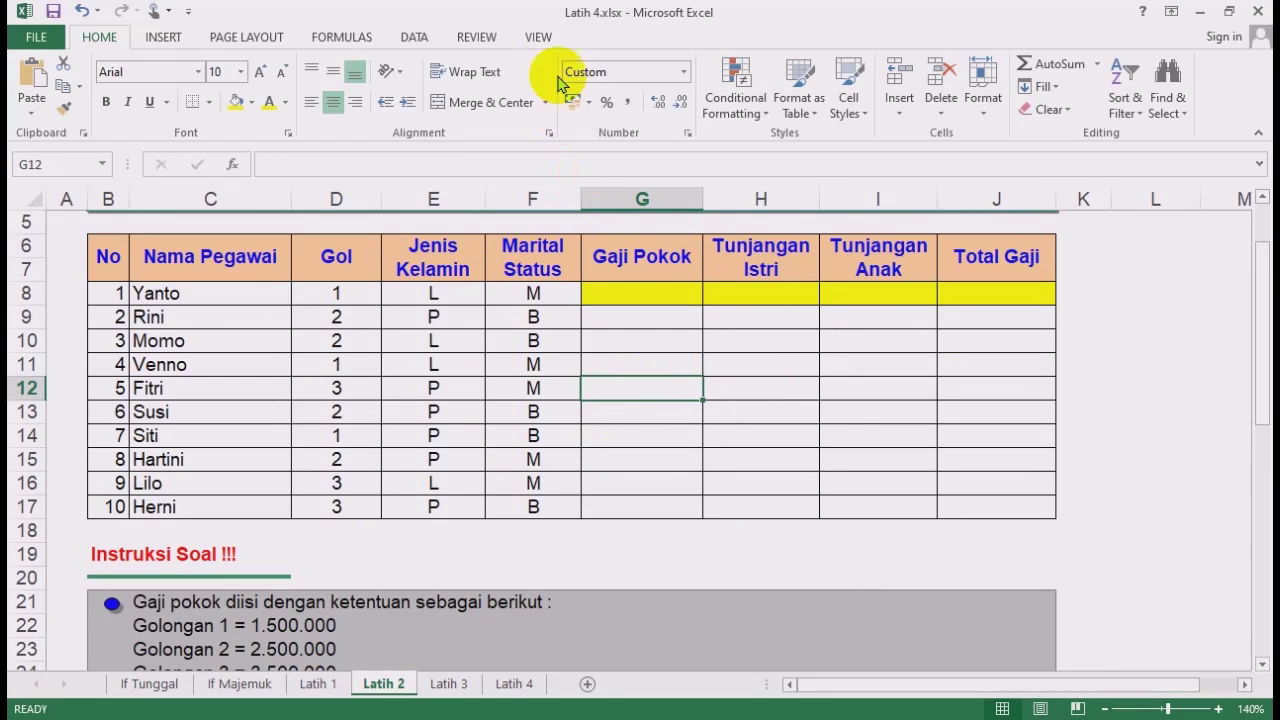
{"action": "left_click", "coordinate": [538, 40]}
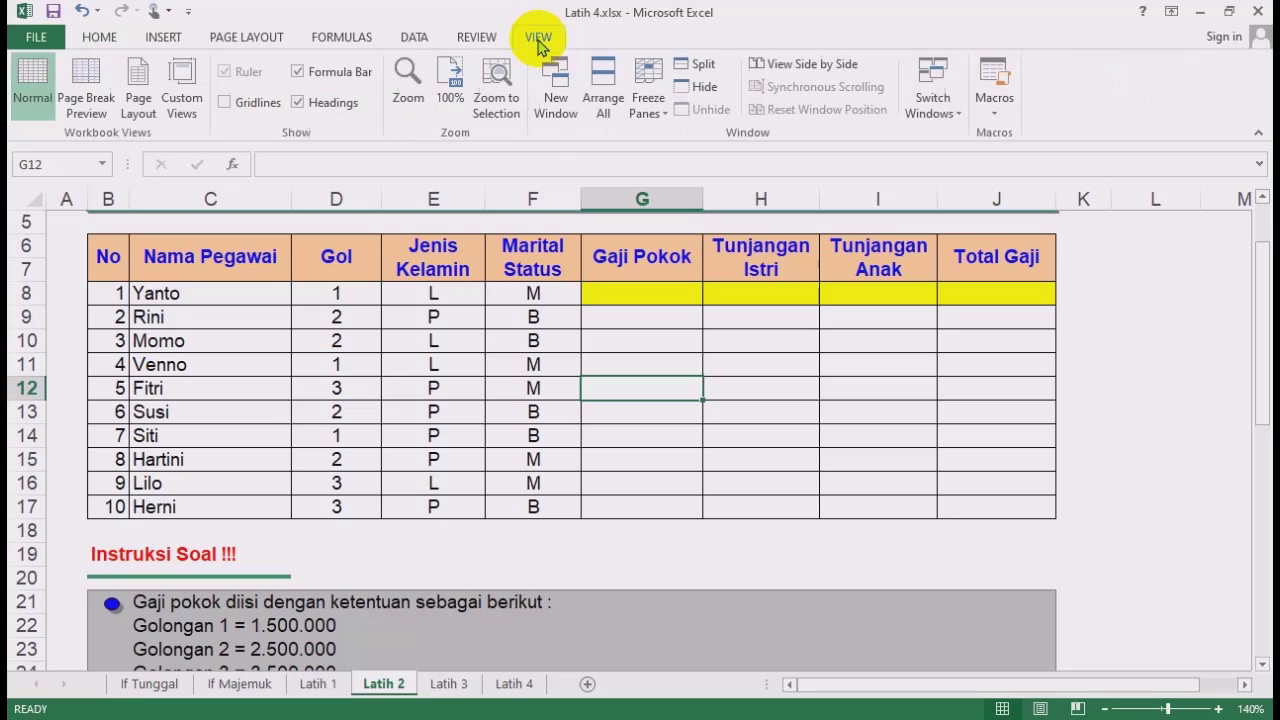
{"action": "left_click", "coordinate": [695, 65]}
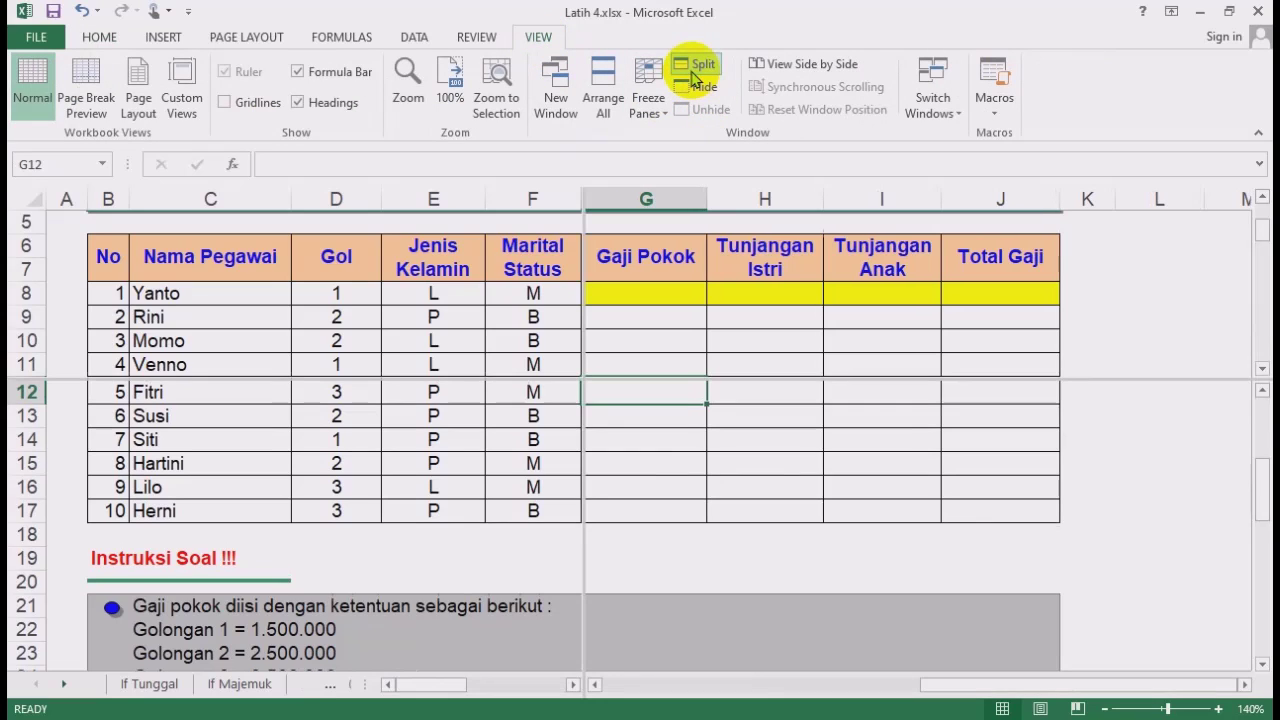
{"action": "left_click", "coordinate": [578, 318]}
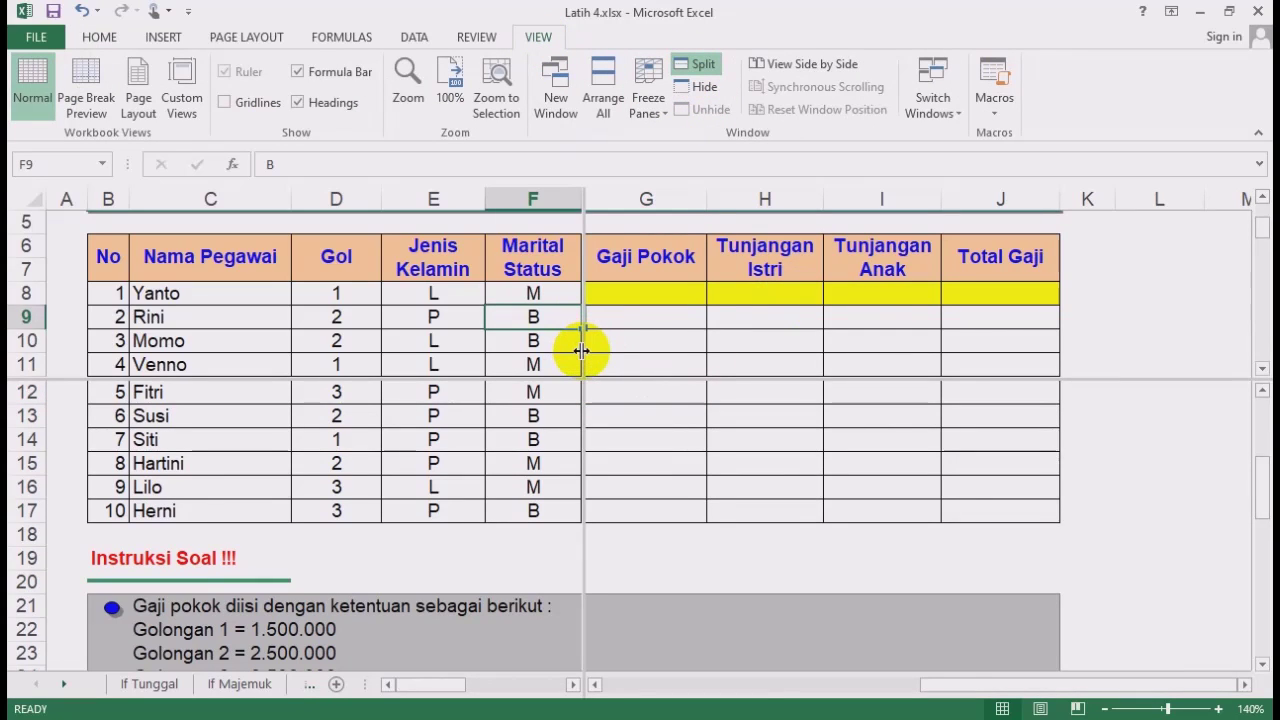
{"action": "double_click", "coordinate": [581, 346]}
{"action": "left_click_drag", "start_coordinate": [595, 376], "coordinate": [591, 545]}
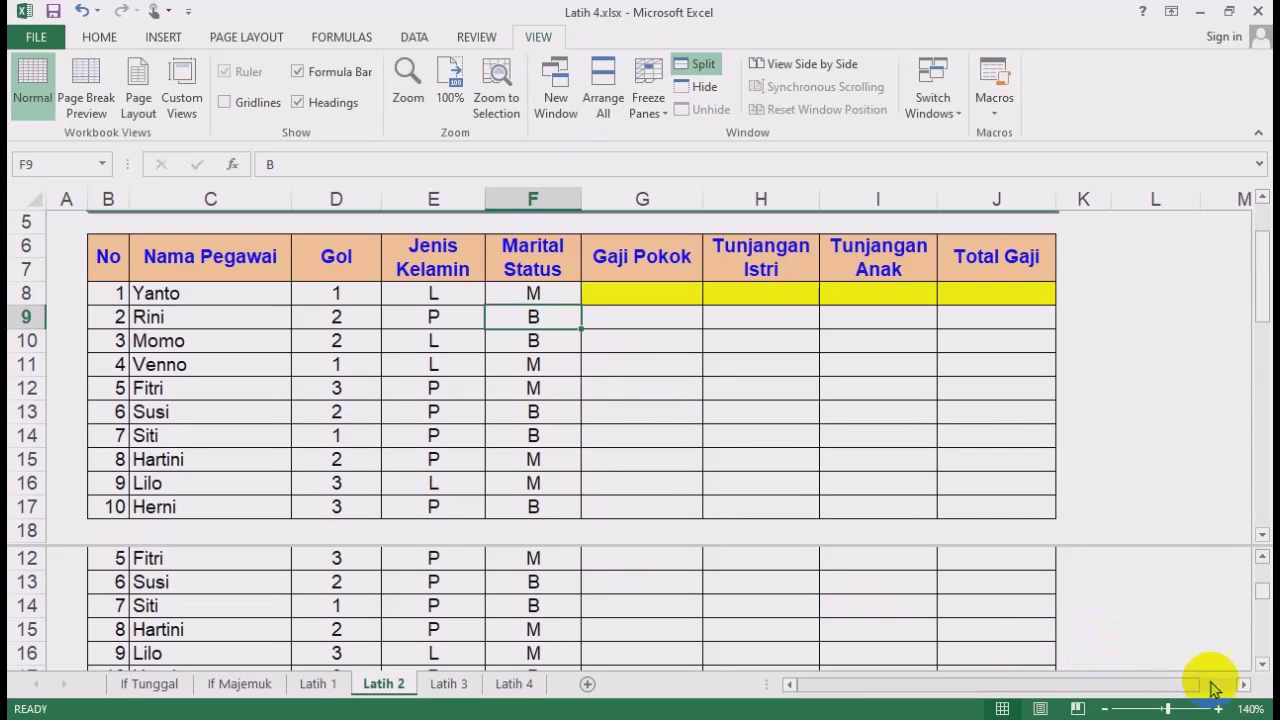
{"action": "left_click", "coordinate": [1262, 664]}
{"action": "left_click_drag", "start_coordinate": [1262, 664], "coordinate": [1262, 664]}
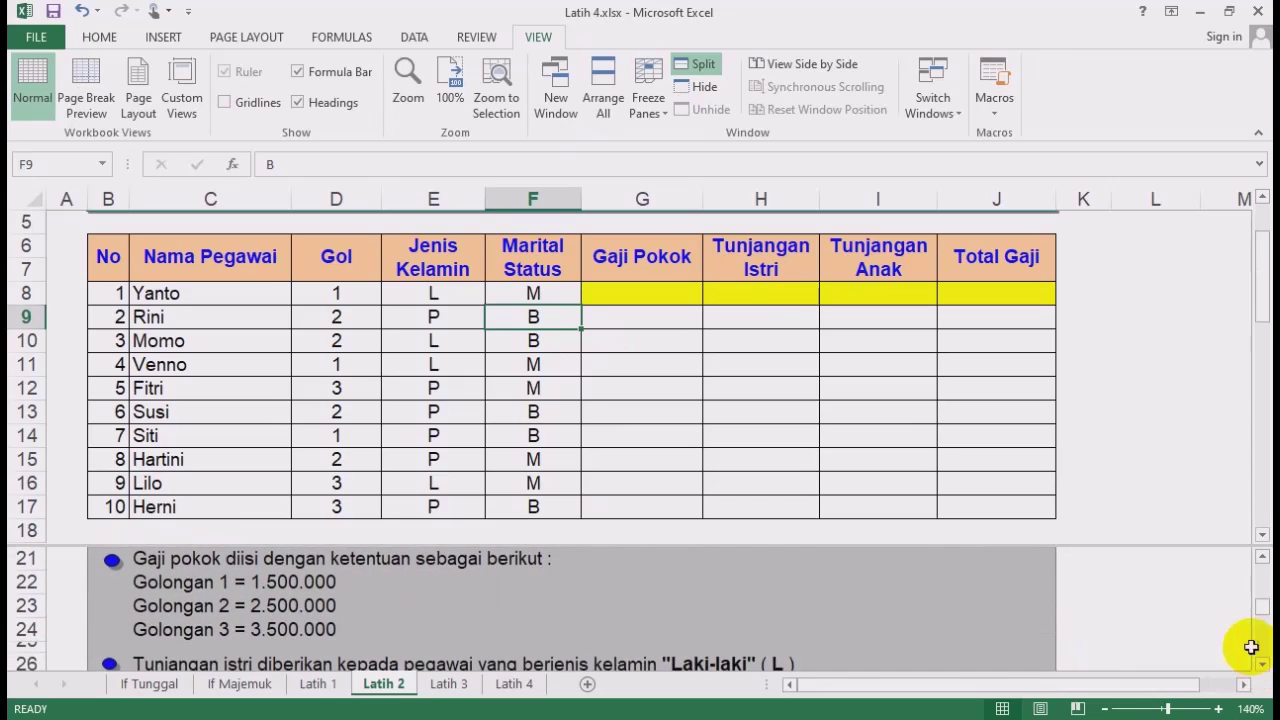
Begin an IF formula in the first Gaji Pokok cell, G8, returning 1500000 when the Gol in D8 equals 1.
{"action": "left_click", "coordinate": [652, 294]}
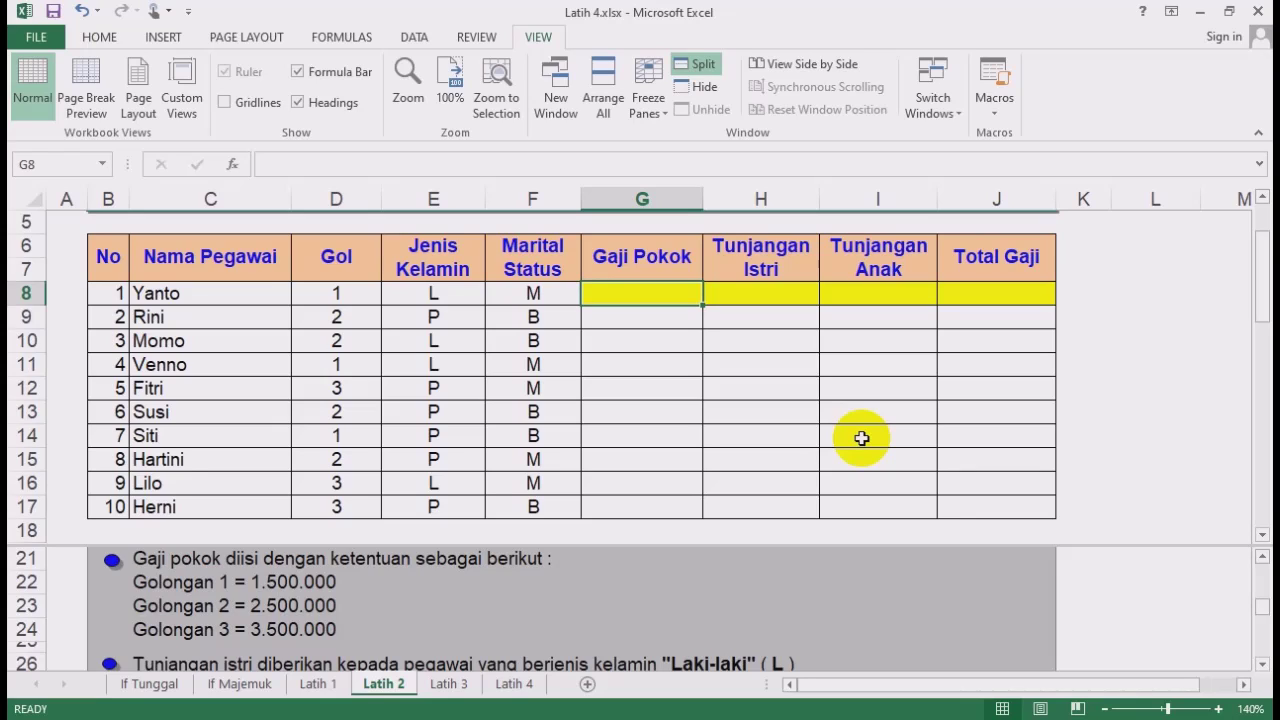
{"action": "left_click", "coordinate": [706, 396]}
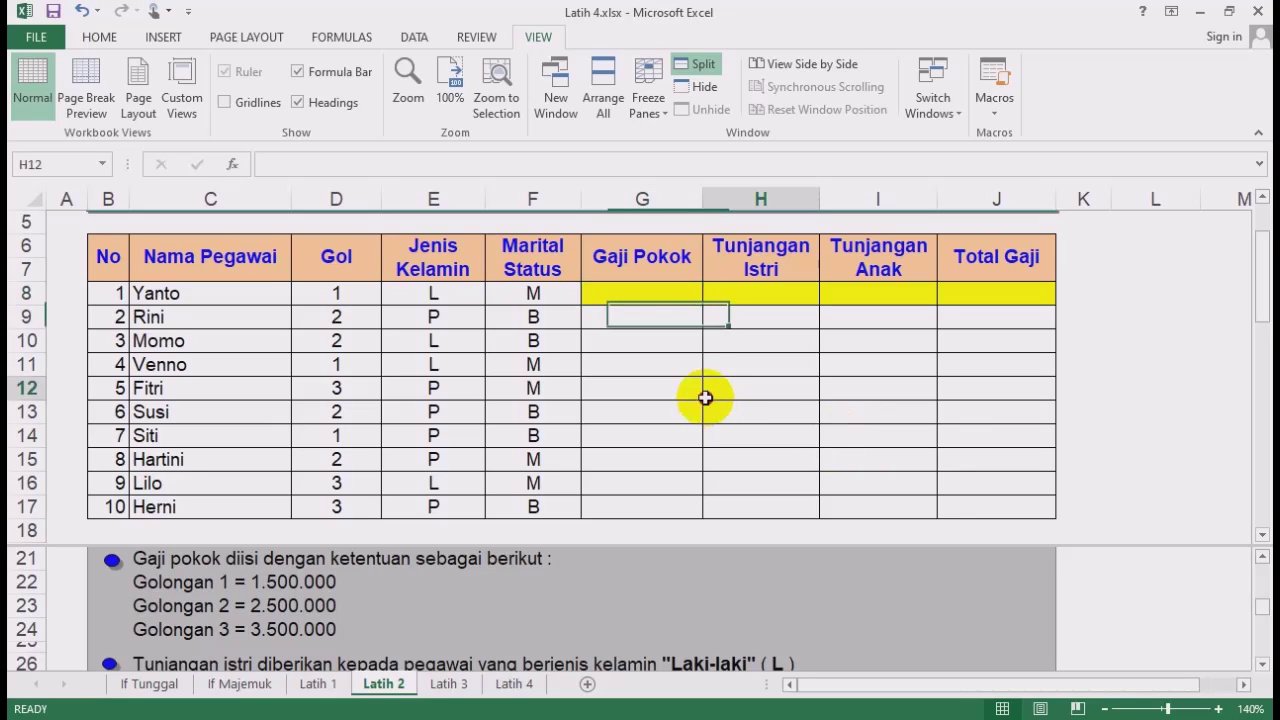
{"action": "left_click", "coordinate": [666, 297]}
{"action": "type", "text": "="}
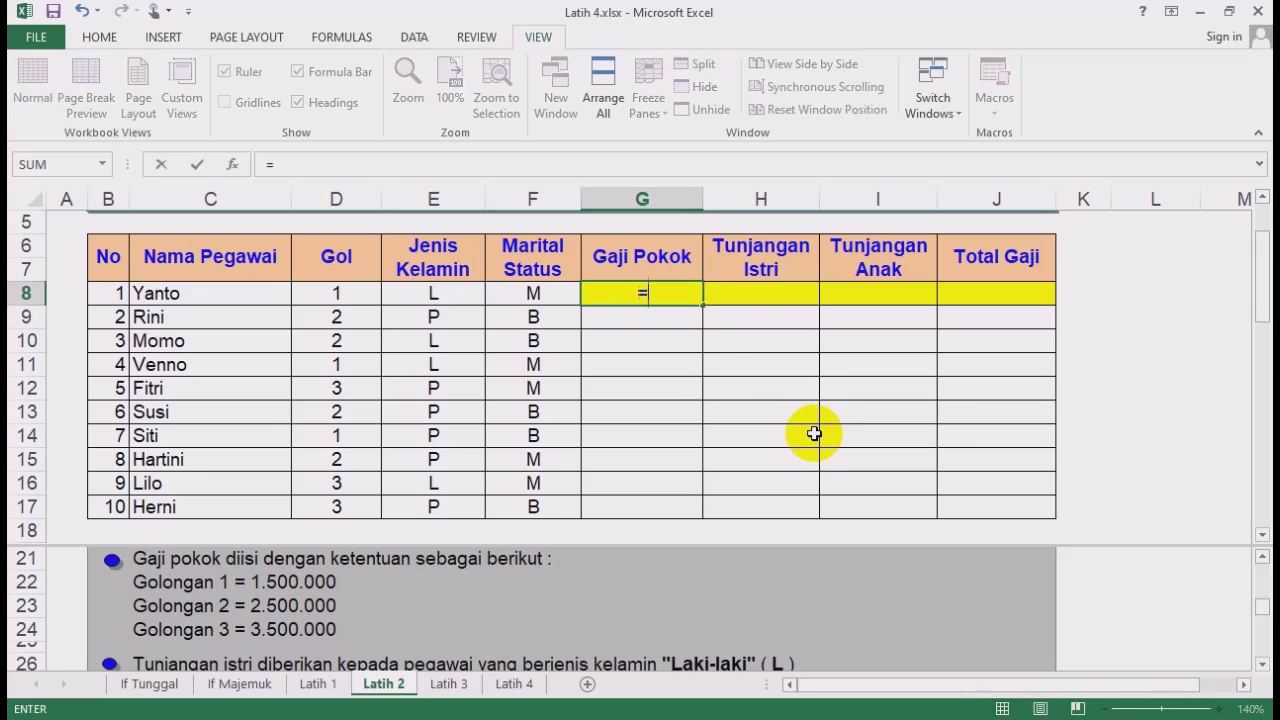
{"action": "type", "text": "if("}
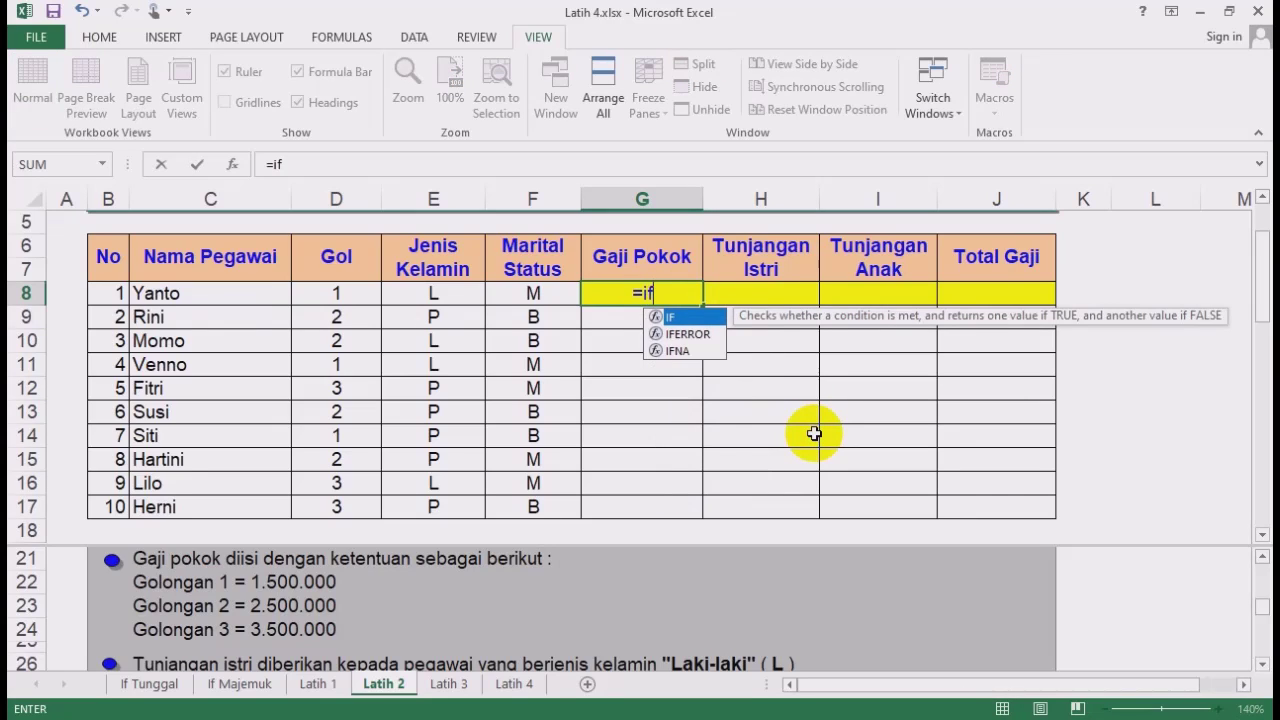
{"action": "left_click", "coordinate": [337, 293]}
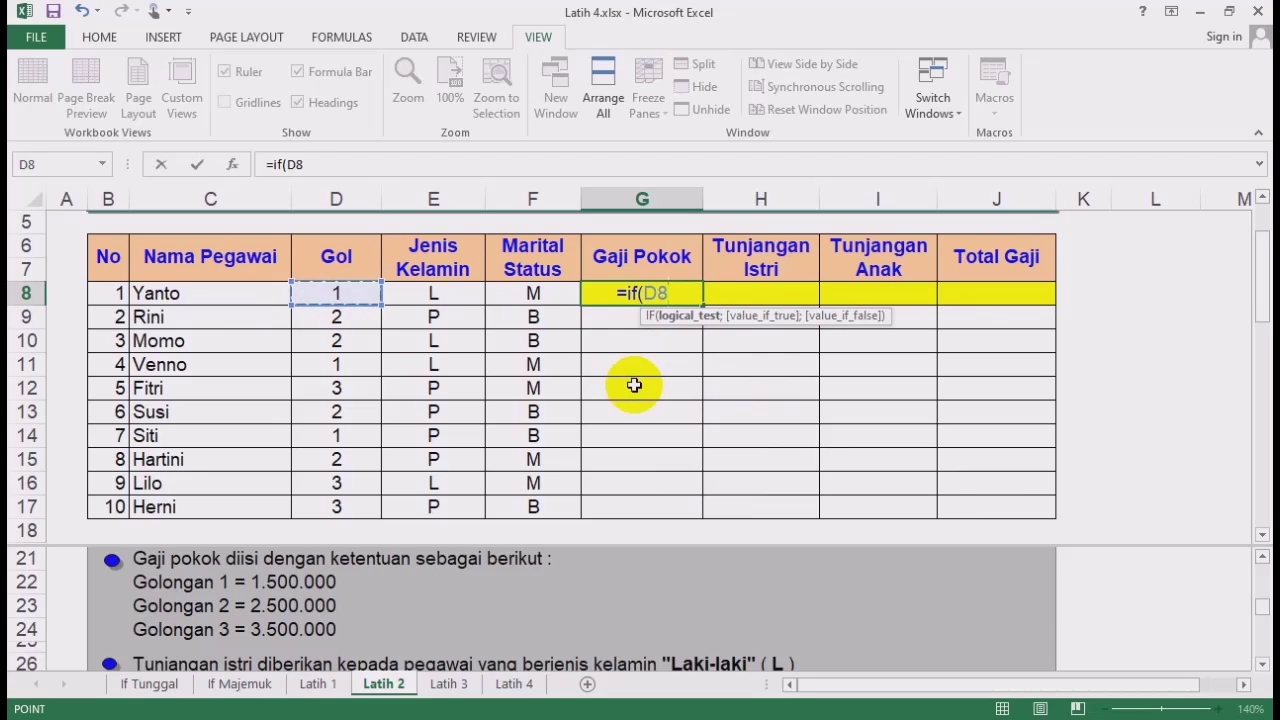
{"action": "type", "text": "=1"}
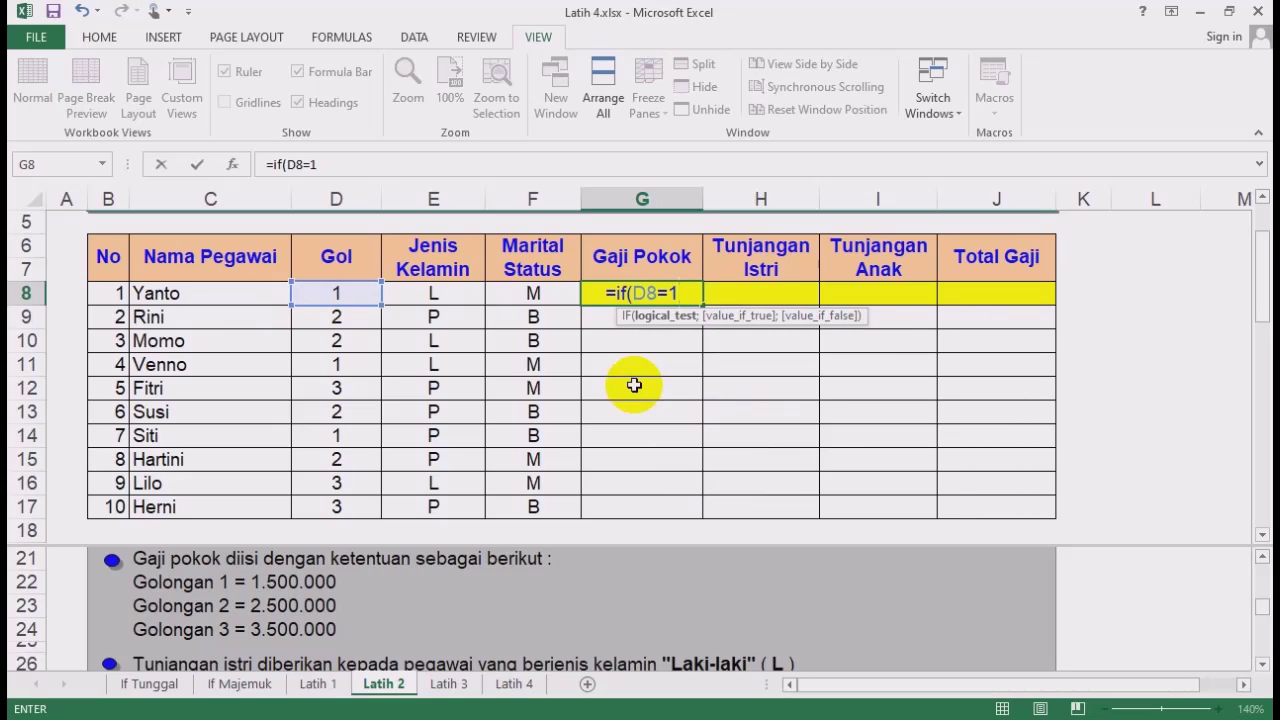
{"action": "type", "text": ";"}
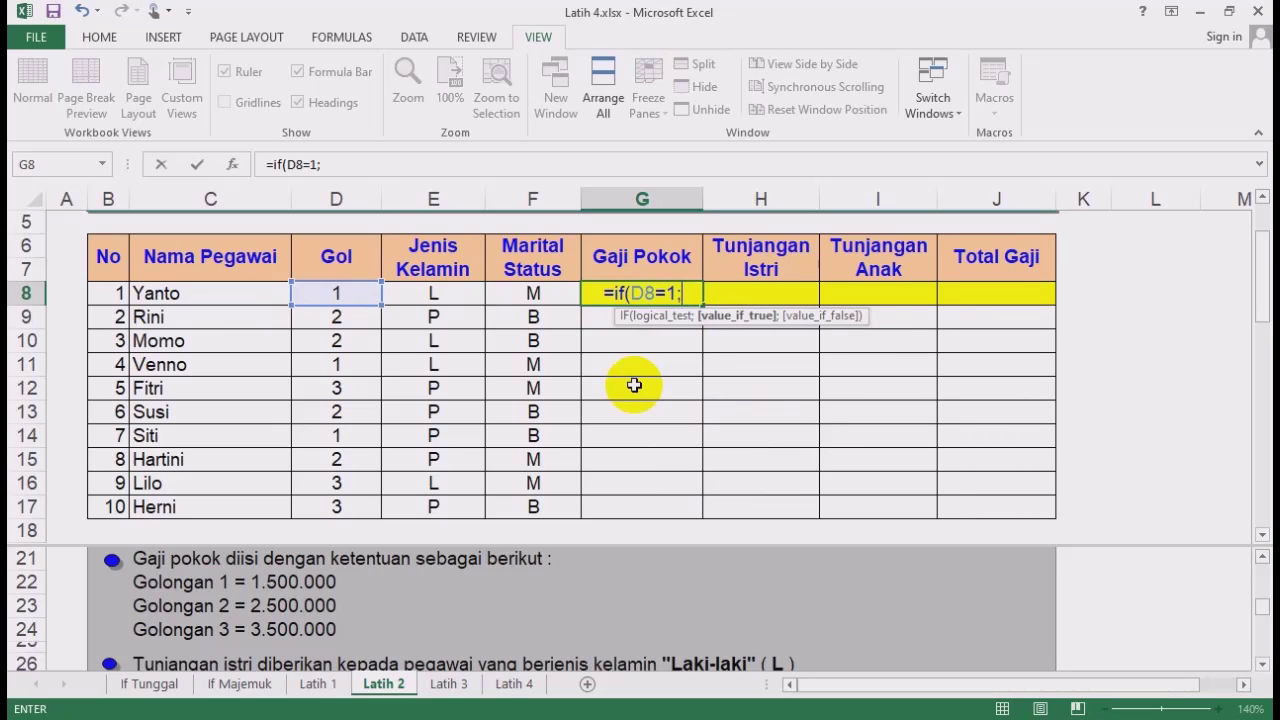
{"action": "type", "text": "150"}
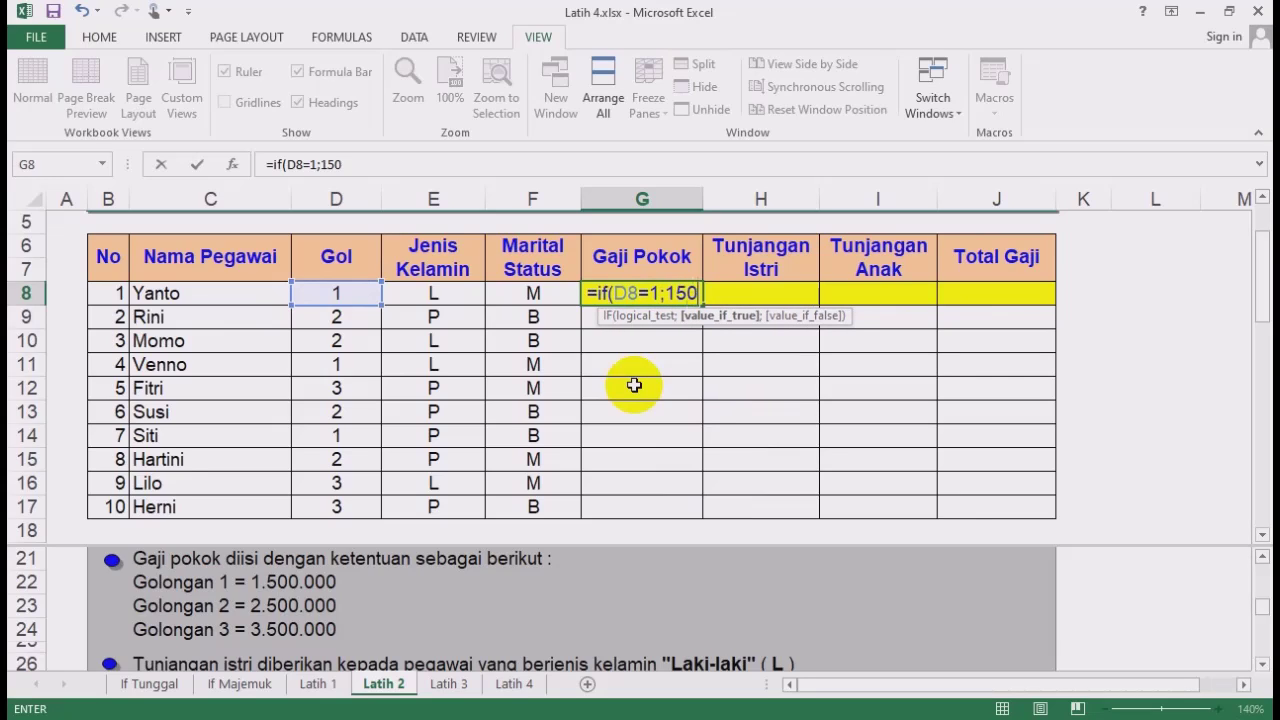
{"action": "type", "text": "0000"}
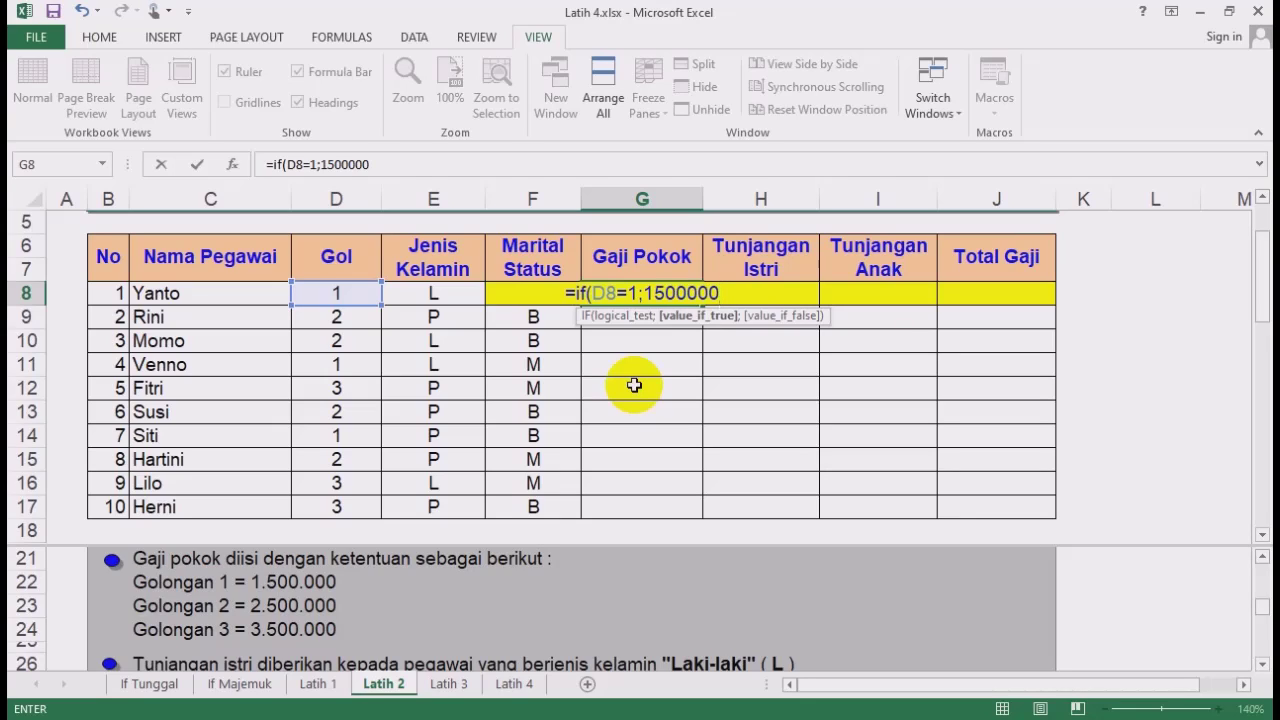
{"action": "type", "text": ";"}
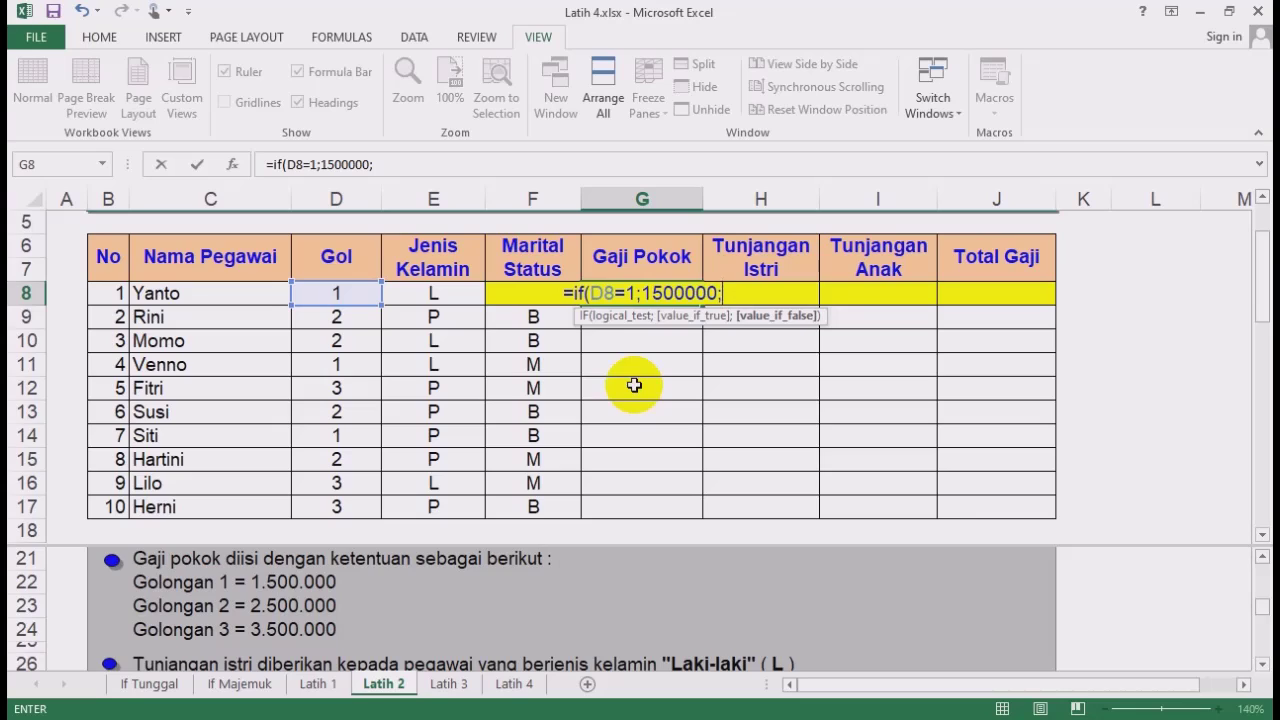
Complete the G8 formula with a nested IF(D8=2;2500000;3500000) and copy it down through G17.
{"action": "type", "text": "if("}
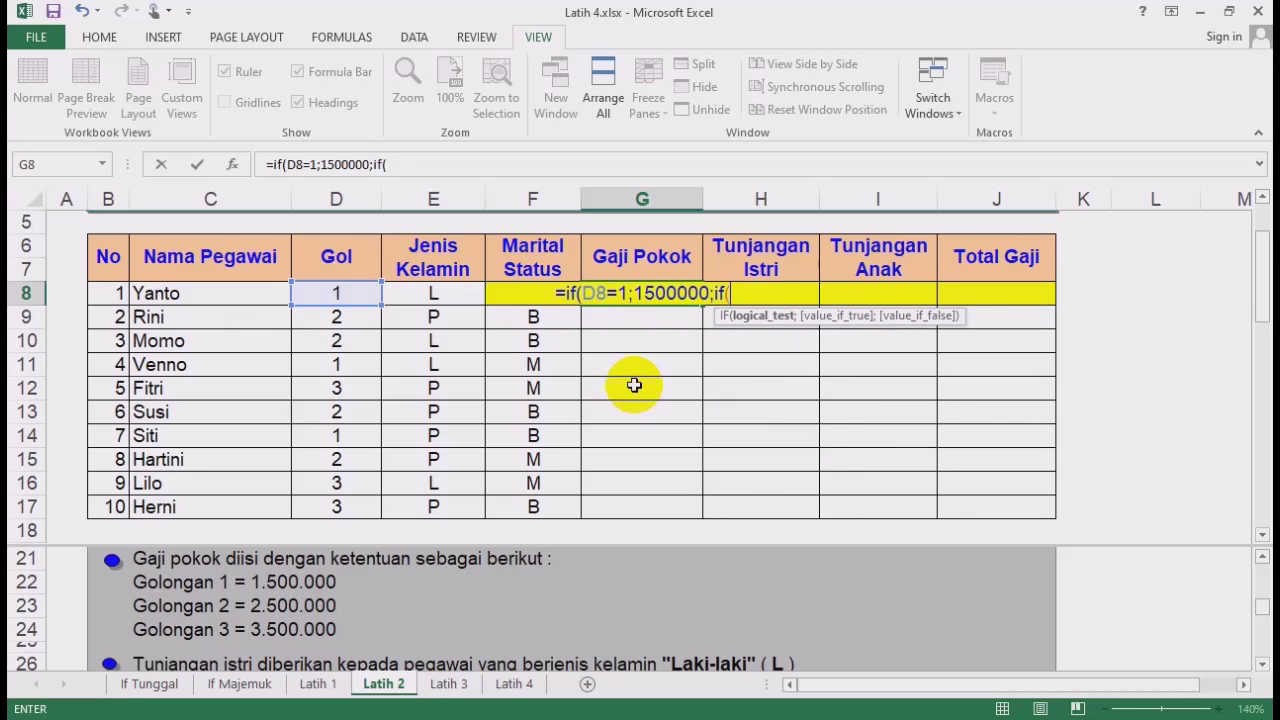
{"action": "left_click", "coordinate": [343, 291]}
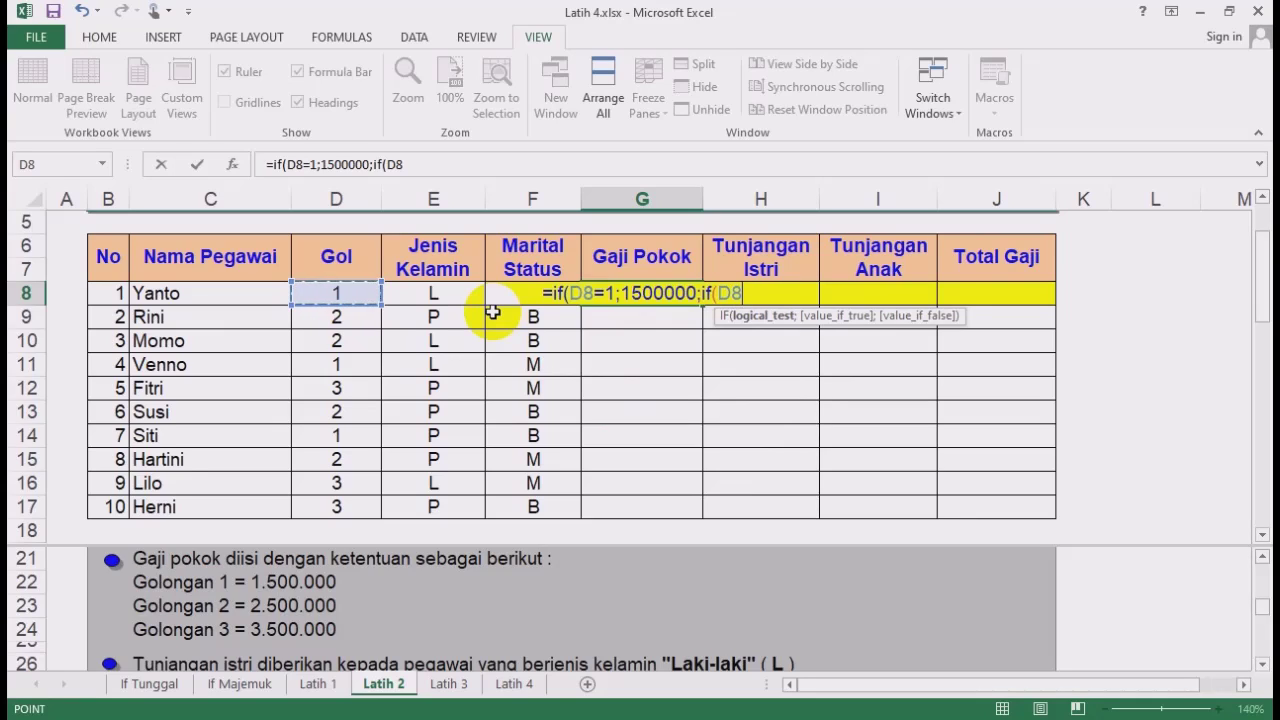
{"action": "type", "text": "=2"}
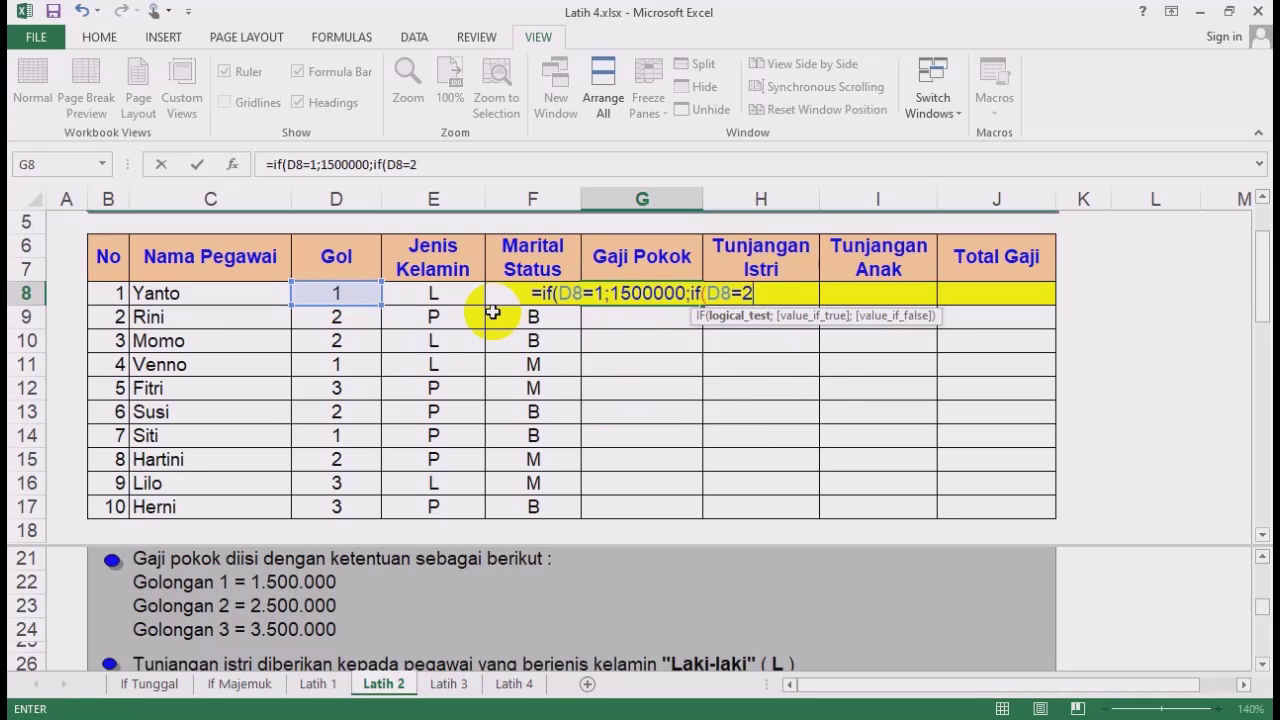
{"action": "type", "text": ";"}
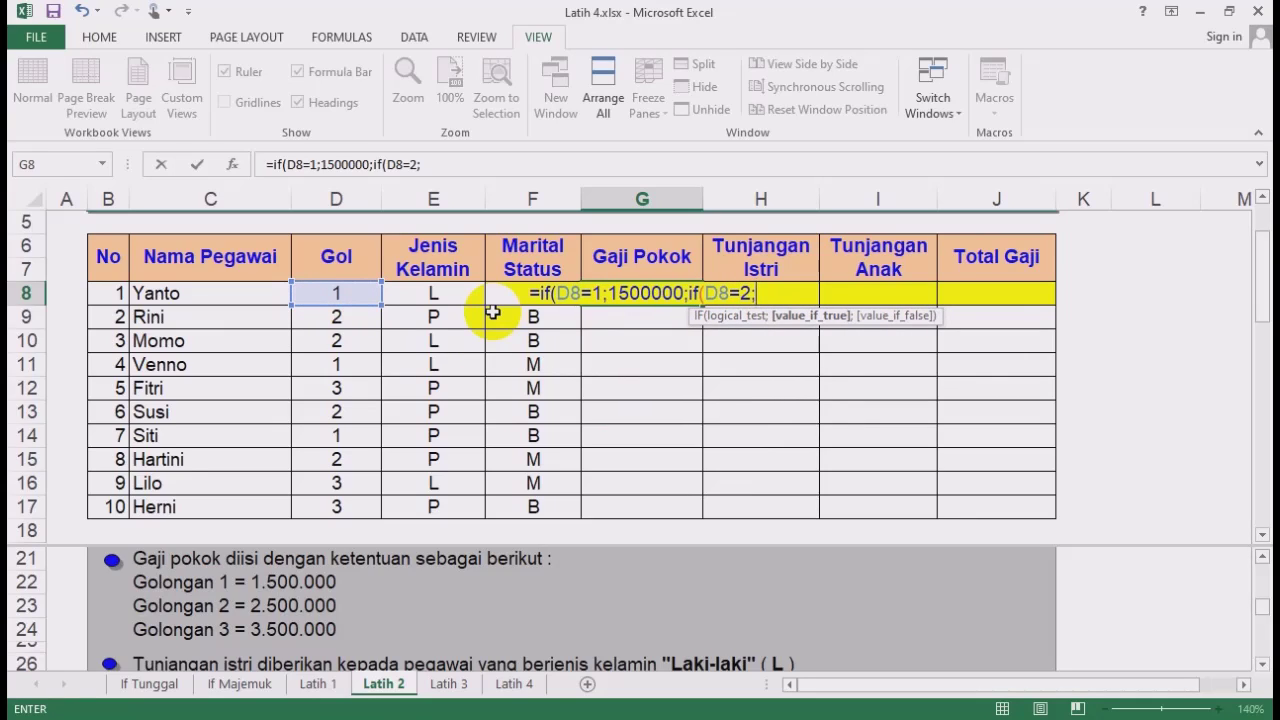
{"action": "type", "text": "250000"}
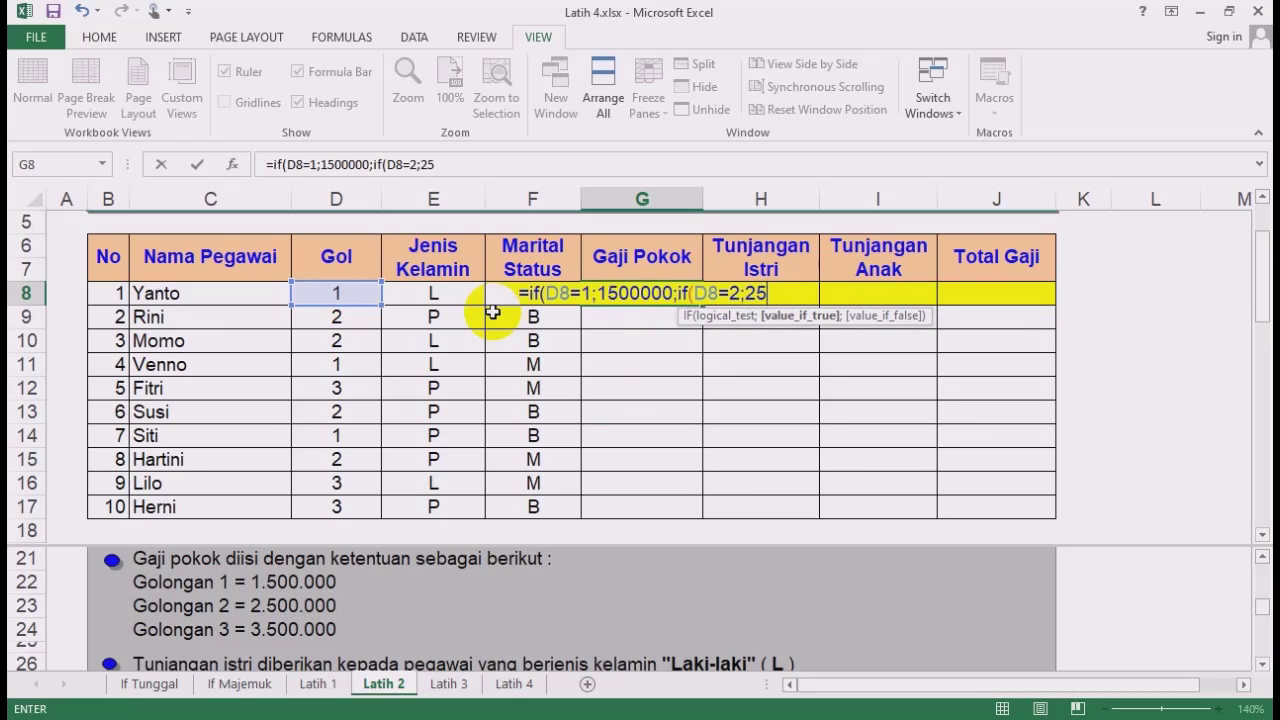
{"action": "type", "text": "0;"}
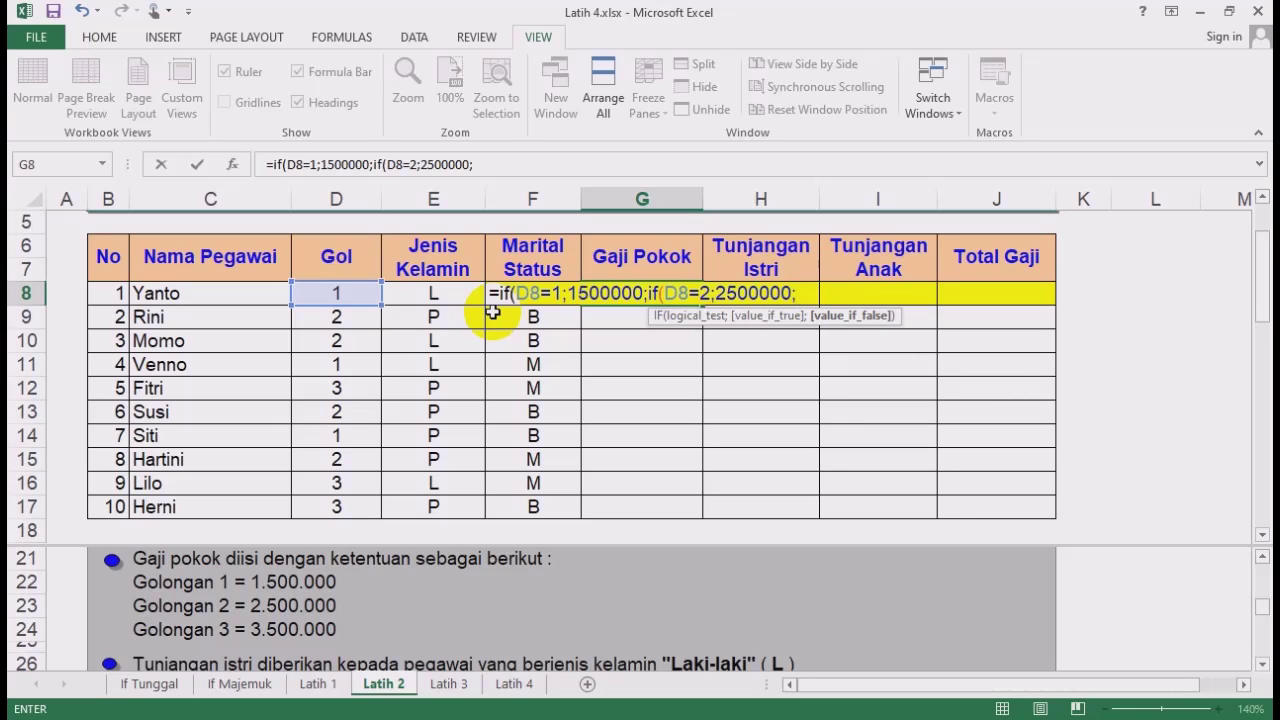
{"action": "type", "text": "3"}
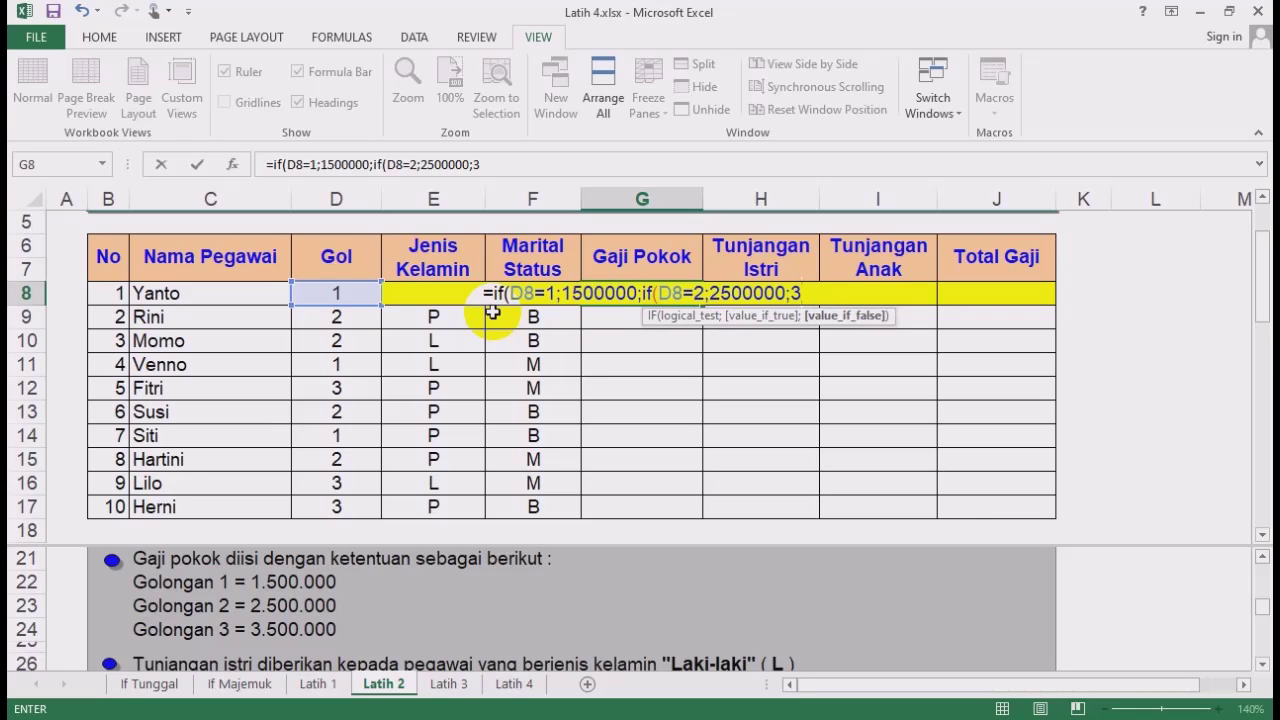
{"action": "type", "text": "500000"}
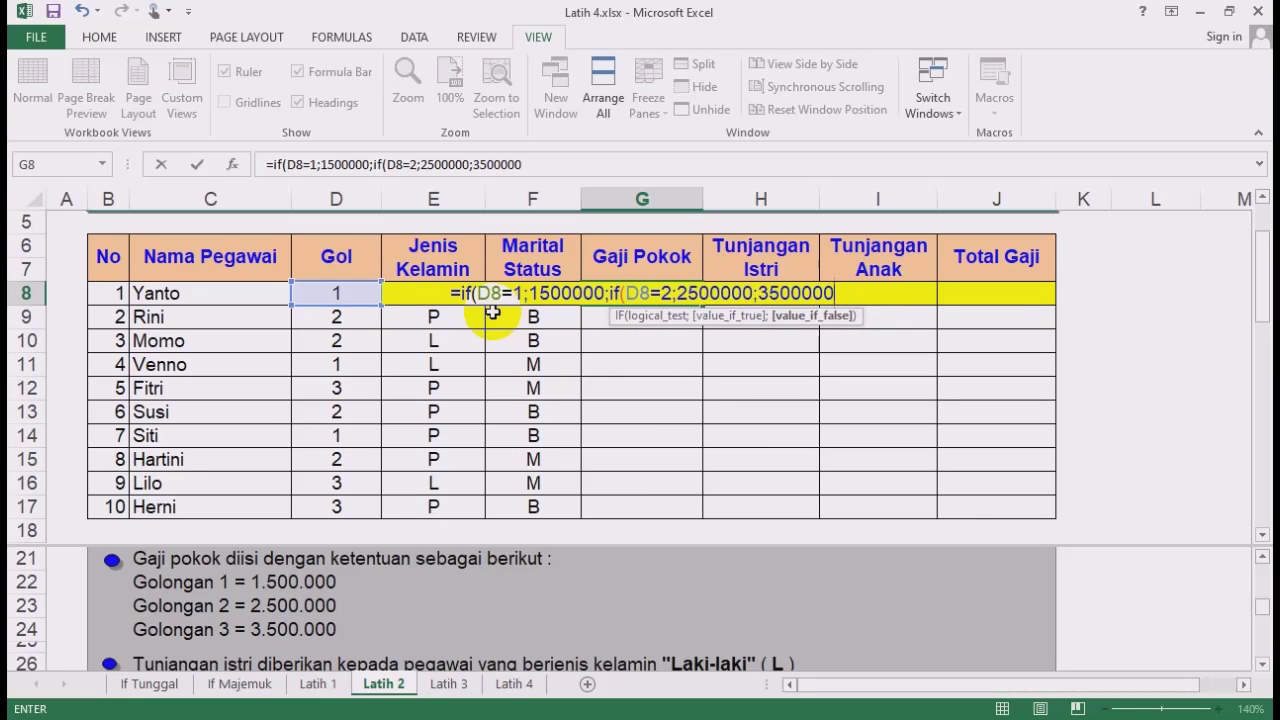
{"action": "type", "text": "))"}
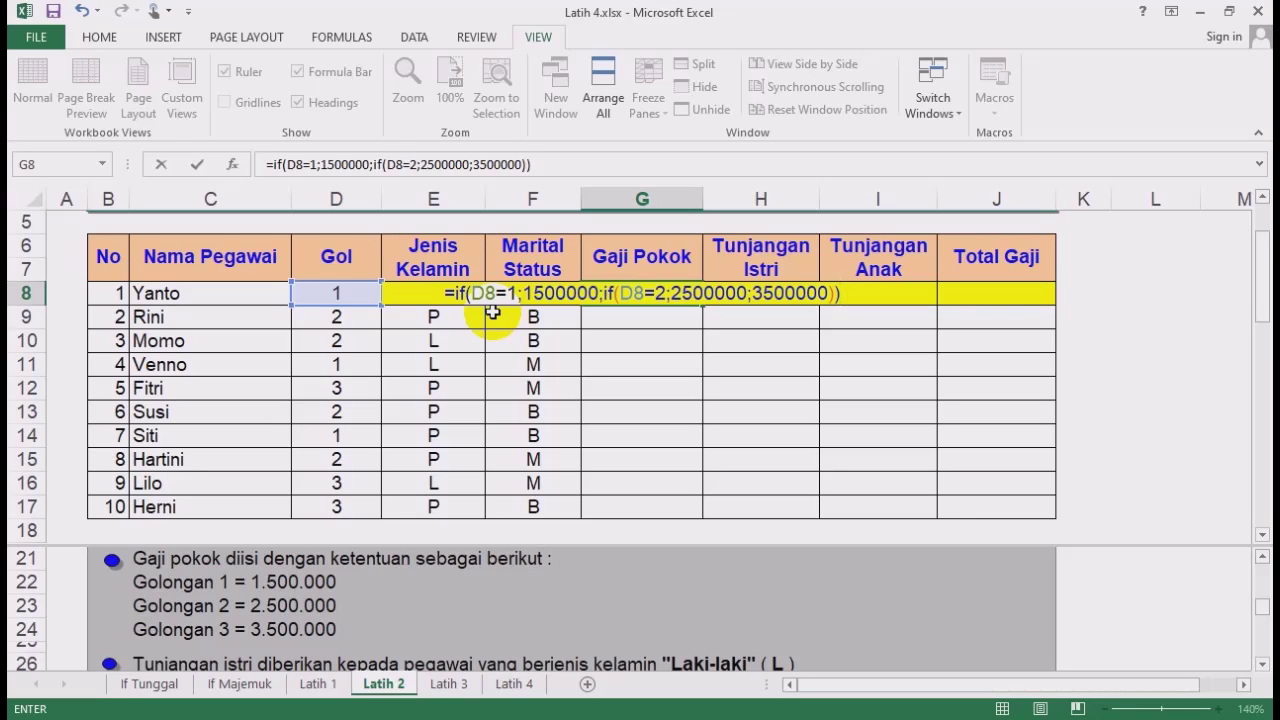
{"action": "key", "text": "Return"}
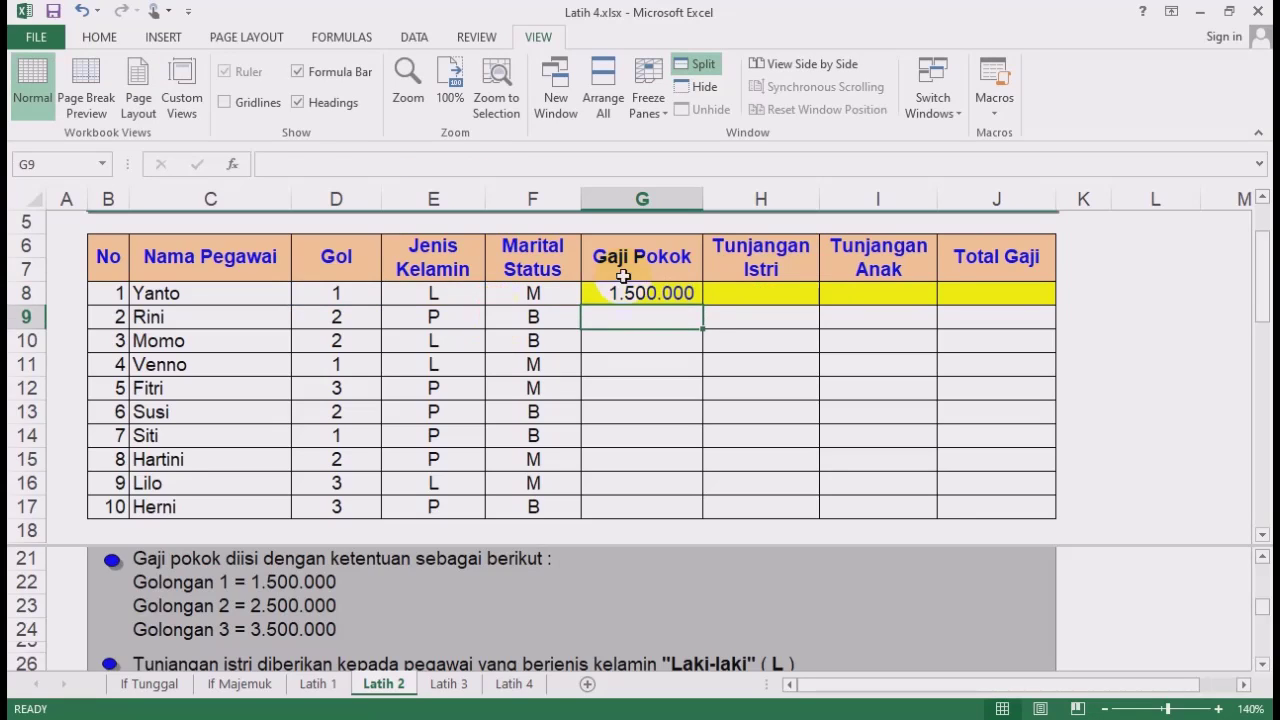
{"action": "left_click", "coordinate": [684, 293]}
{"action": "double_click", "coordinate": [700, 305]}
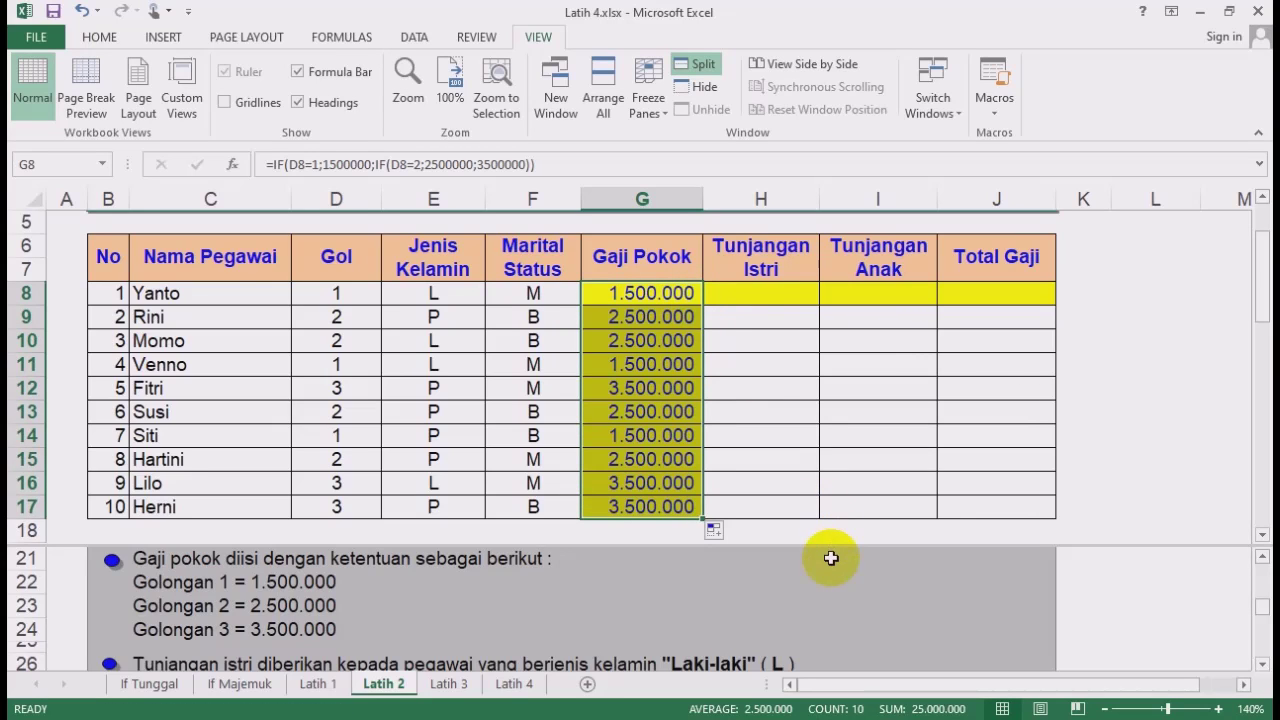
Show the Tunjangan Istri rules in rows 26 to 30 in the lower pane.
{"action": "left_click", "coordinate": [850, 582]}
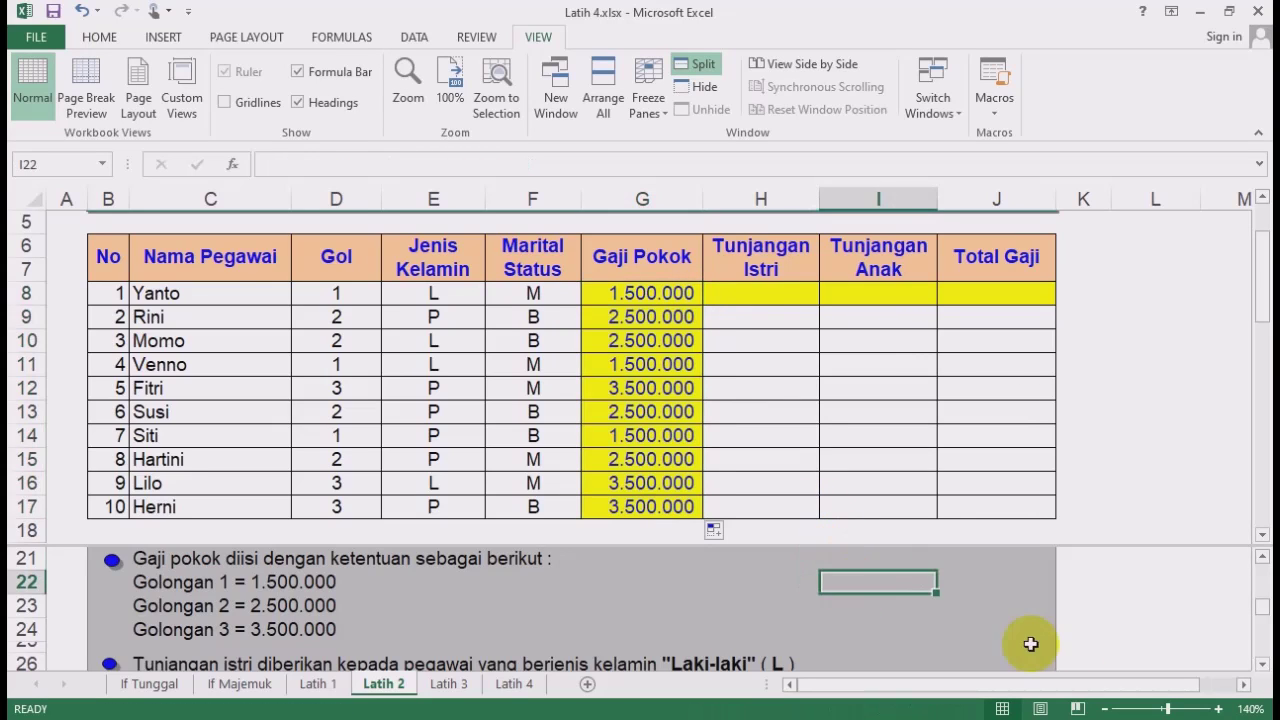
{"action": "left_click", "coordinate": [1262, 665]}
{"action": "left_click", "coordinate": [1262, 665]}
{"action": "left_click", "coordinate": [1262, 665]}
{"action": "left_click", "coordinate": [1262, 665]}
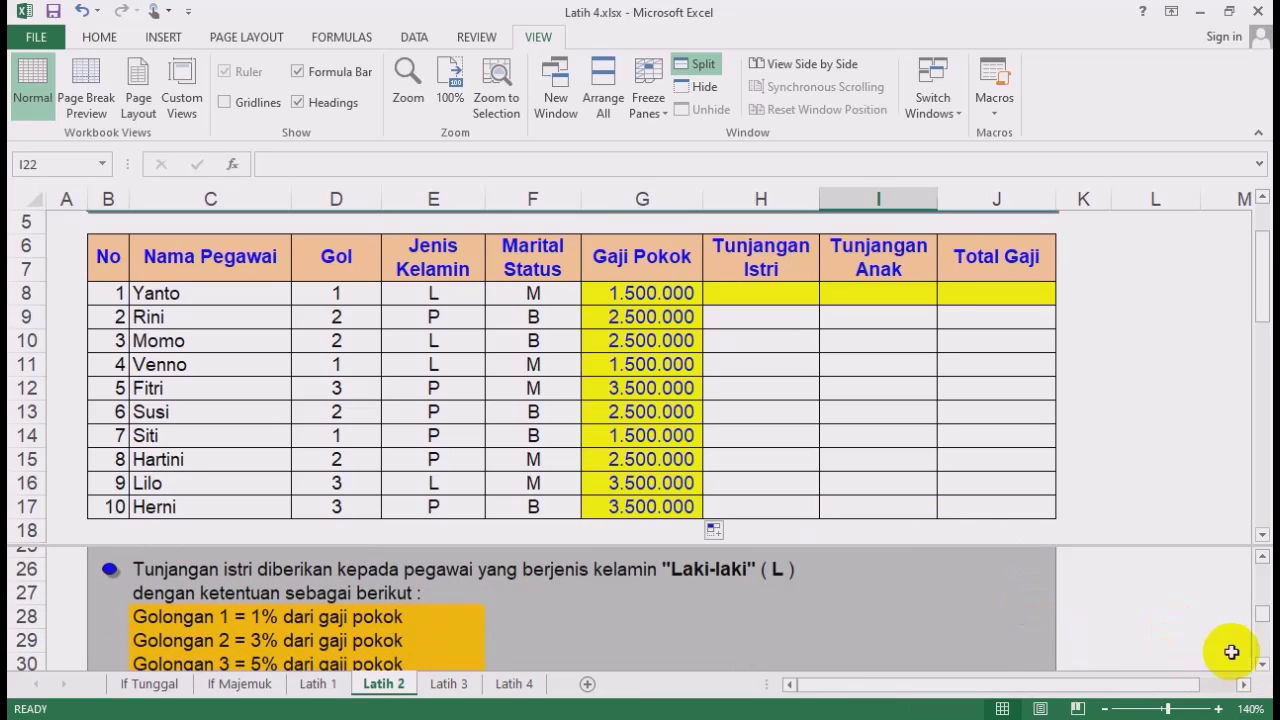
{"action": "left_click", "coordinate": [1261, 665]}
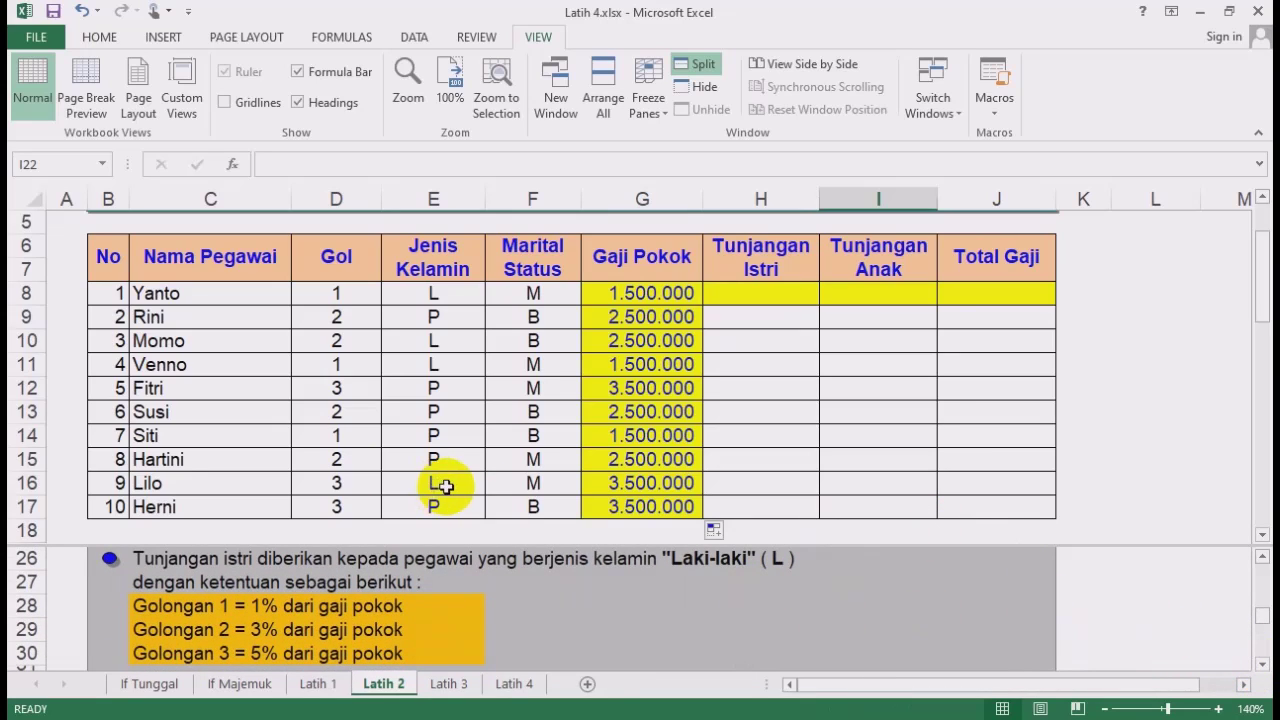
Compare the Jenis Kelamin entries with the Tunjangan Istri column to see which employees qualify for the allowance.
{"action": "left_click", "coordinate": [440, 293]}
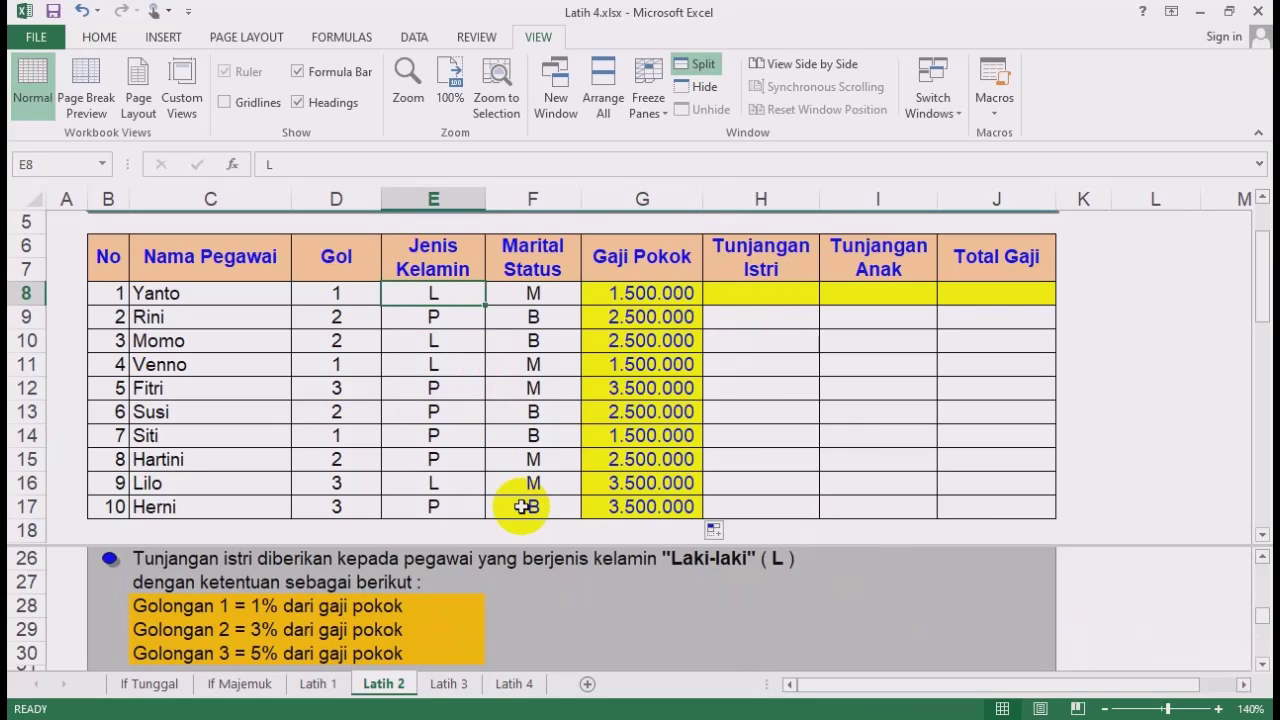
{"action": "left_click", "coordinate": [756, 297]}
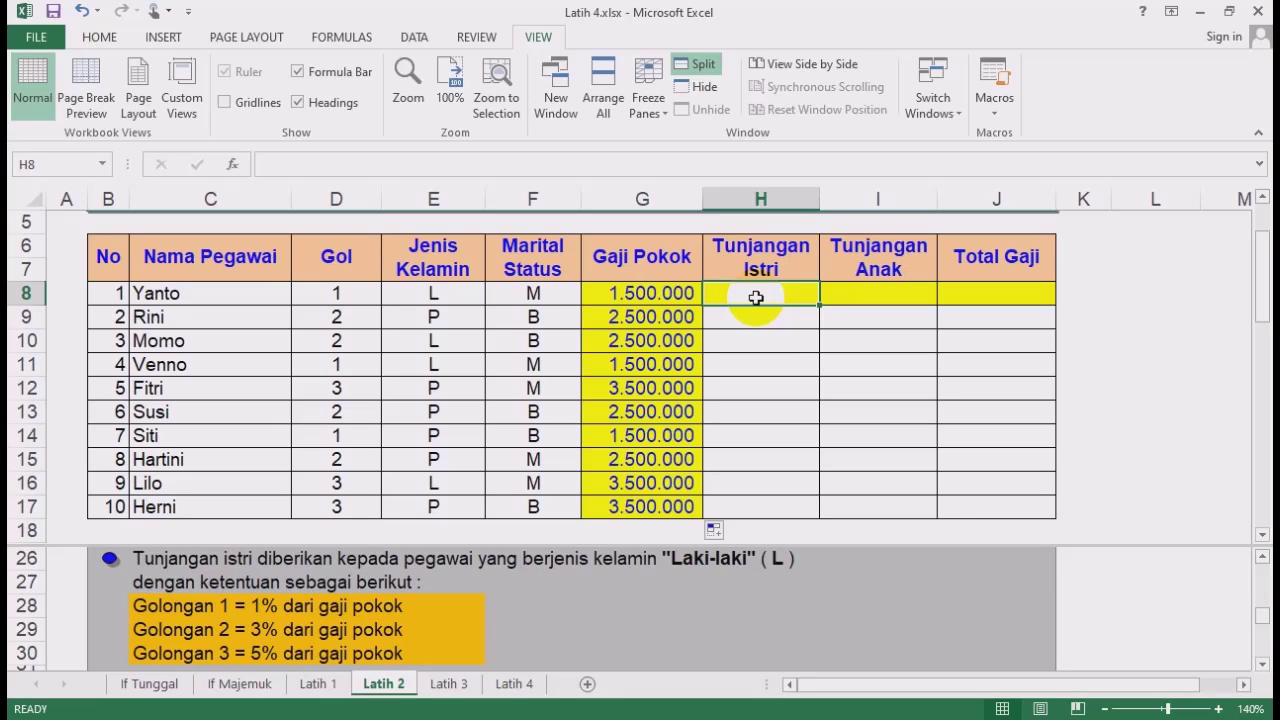
{"action": "left_click", "coordinate": [765, 250]}
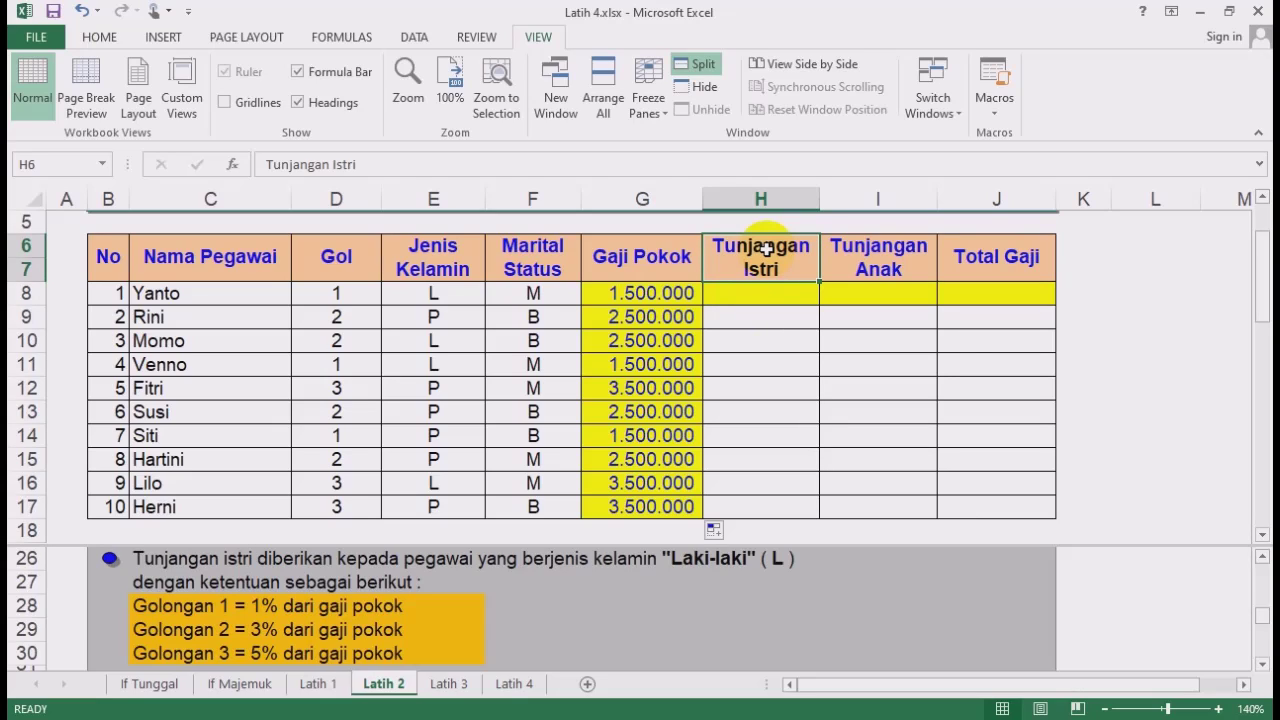
{"action": "left_click", "coordinate": [453, 318]}
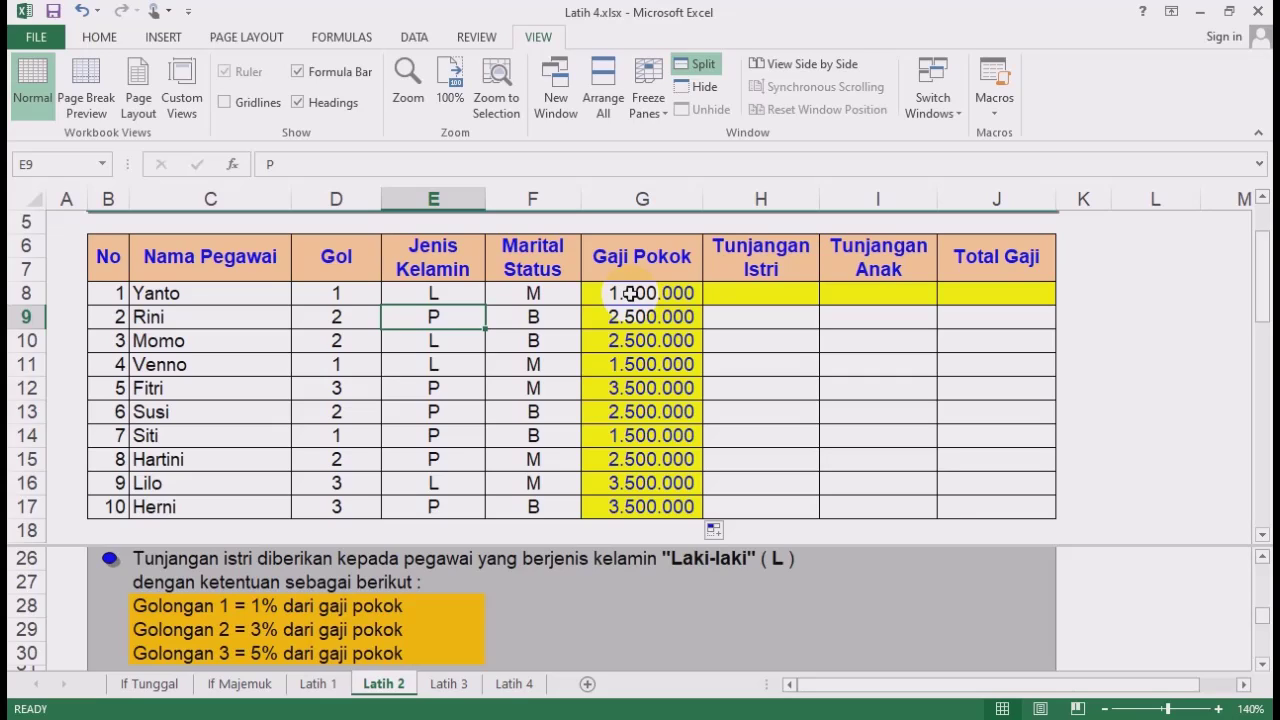
{"action": "left_click_drag", "start_coordinate": [763, 255], "coordinate": [774, 493]}
{"action": "left_click", "coordinate": [766, 290]}
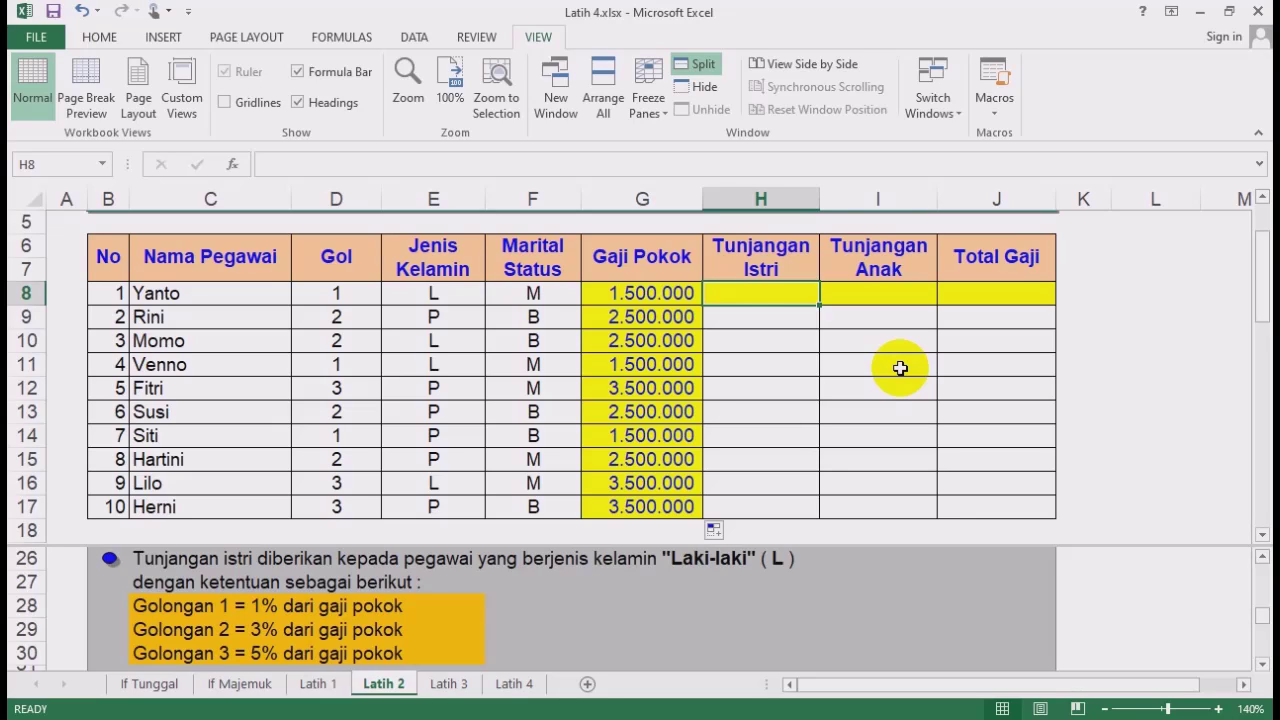
{"action": "left_click_drag", "start_coordinate": [434, 293], "coordinate": [455, 367]}
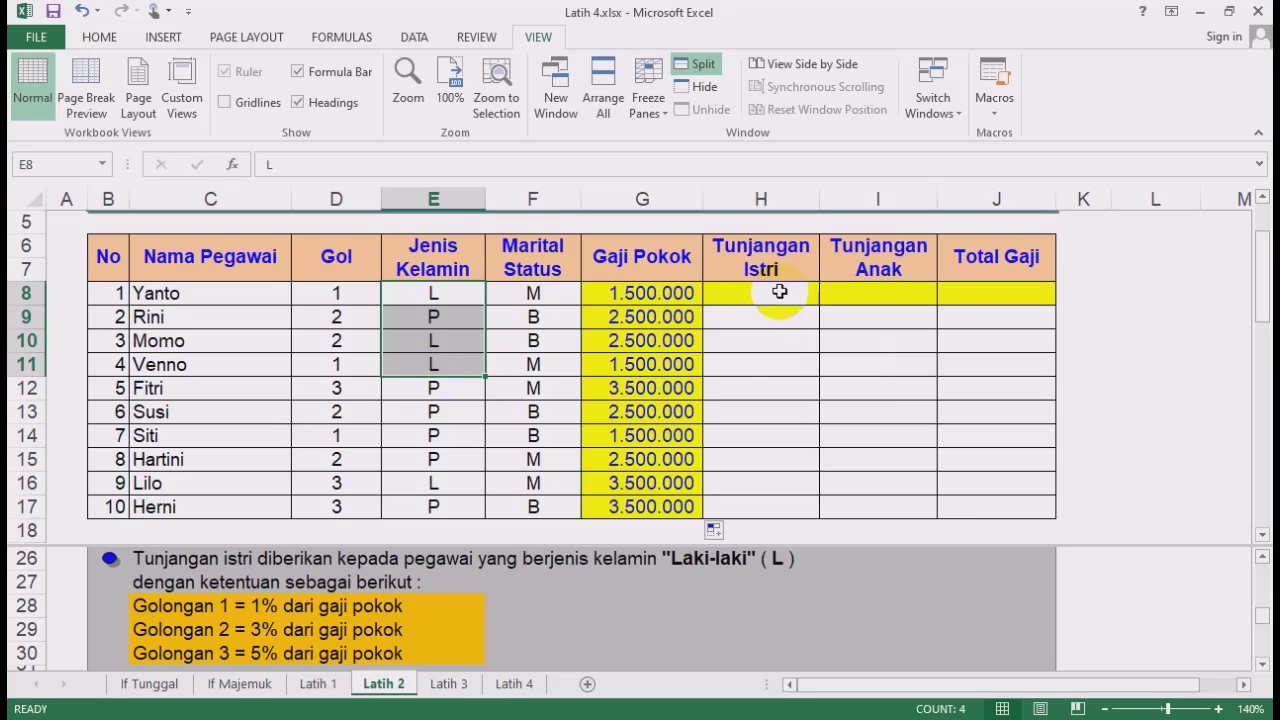
{"action": "left_click_drag", "start_coordinate": [780, 291], "coordinate": [777, 380]}
{"action": "left_click", "coordinate": [449, 317]}
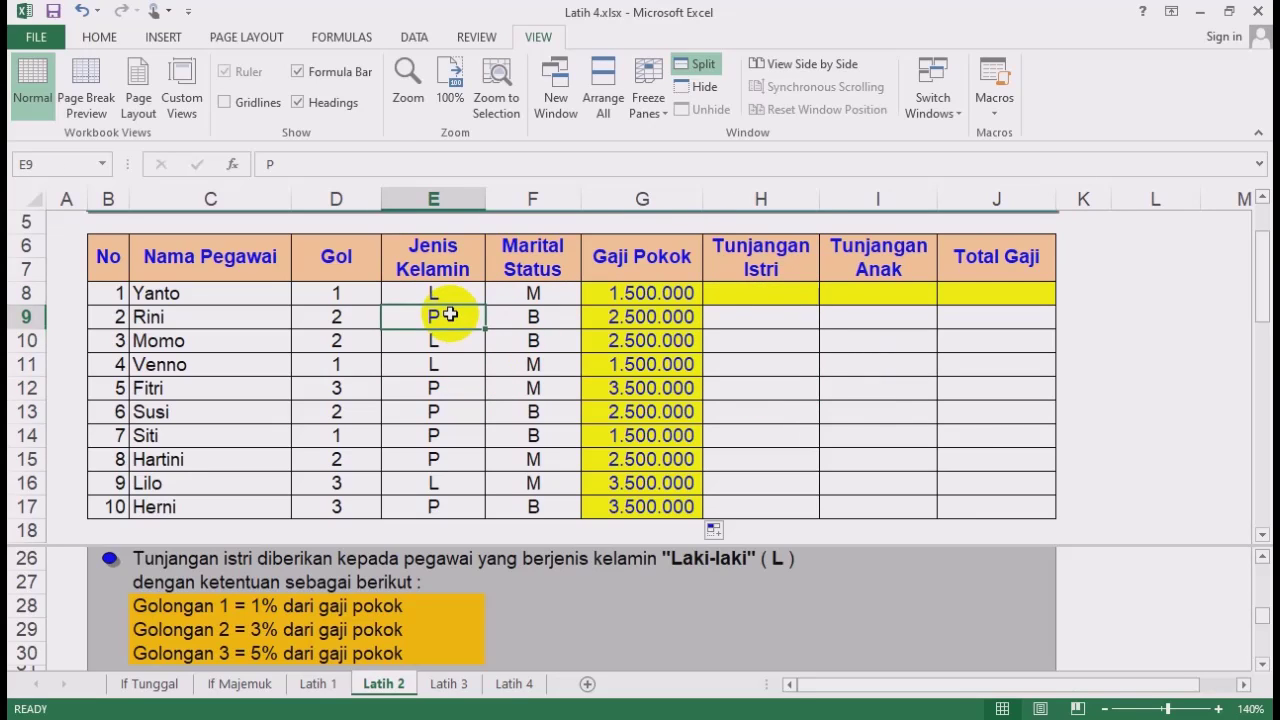
Begin an IF formula in the first Tunjangan Istri cell, H8, testing E8="L" with a ? placeholder when true and 0 when false.
{"action": "left_click", "coordinate": [777, 291]}
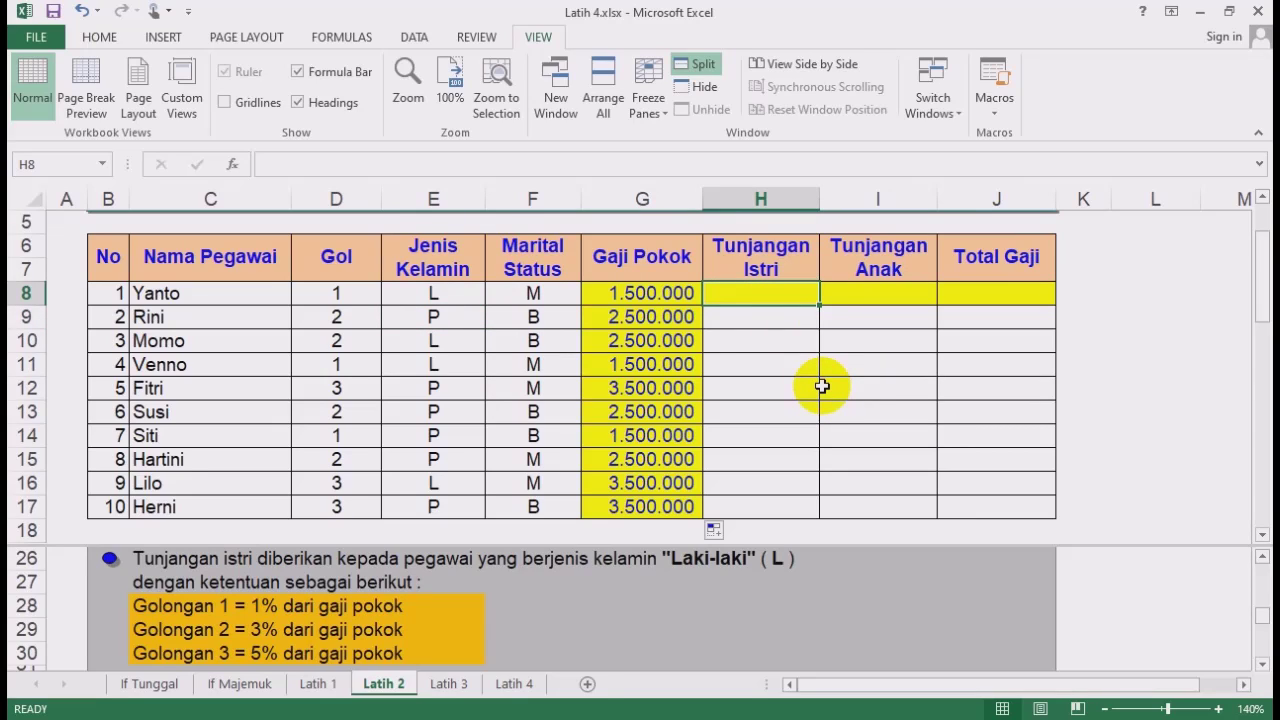
{"action": "left_click", "coordinate": [751, 394]}
{"action": "left_click", "coordinate": [748, 293]}
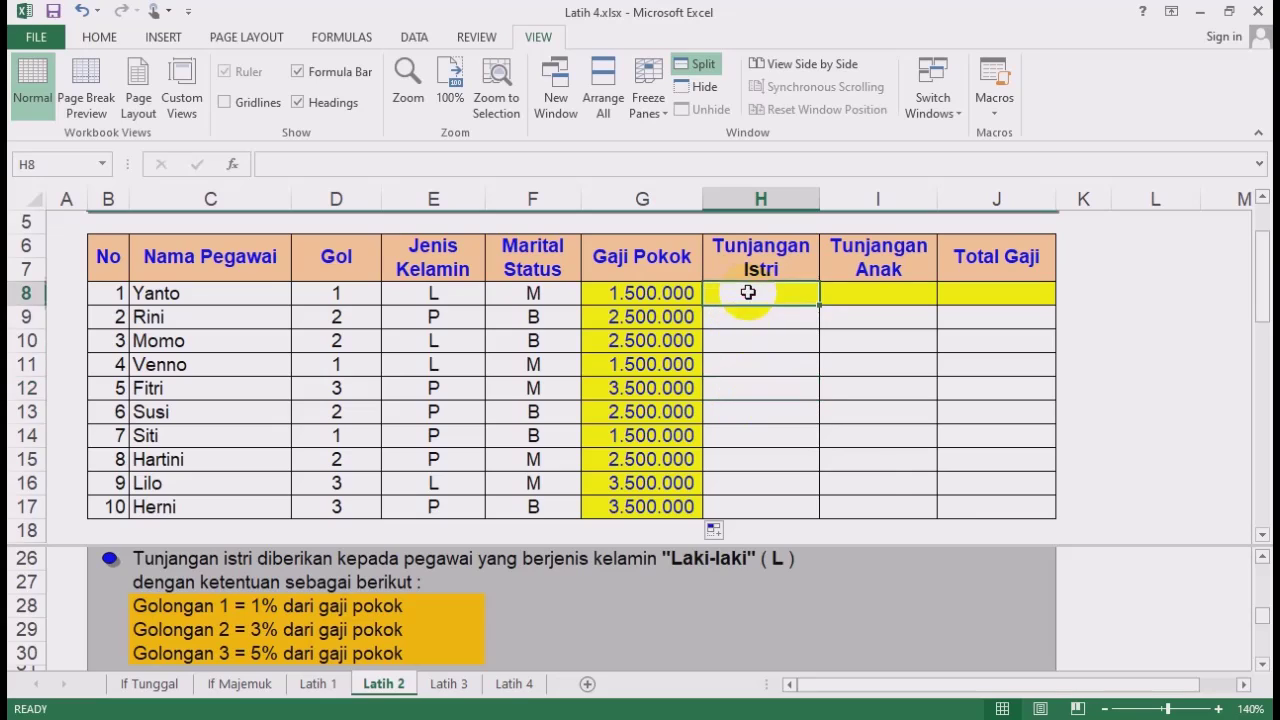
{"action": "type", "text": "="}
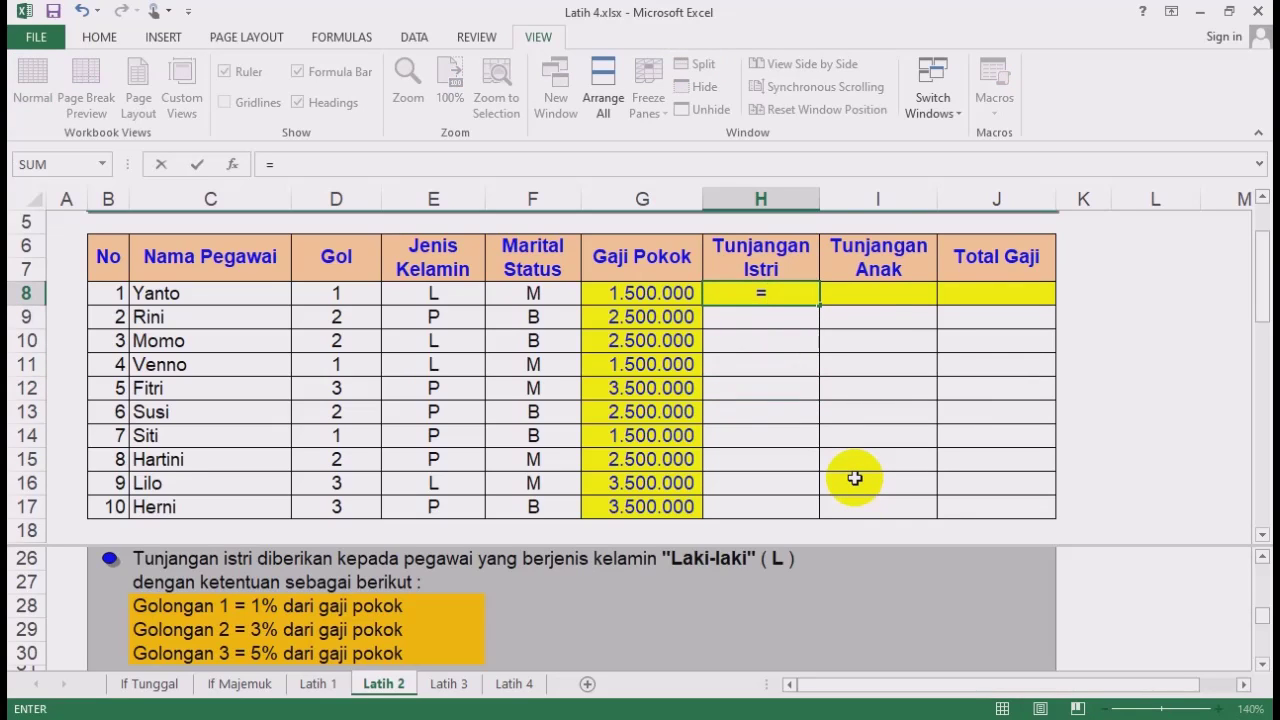
{"action": "type", "text": "if("}
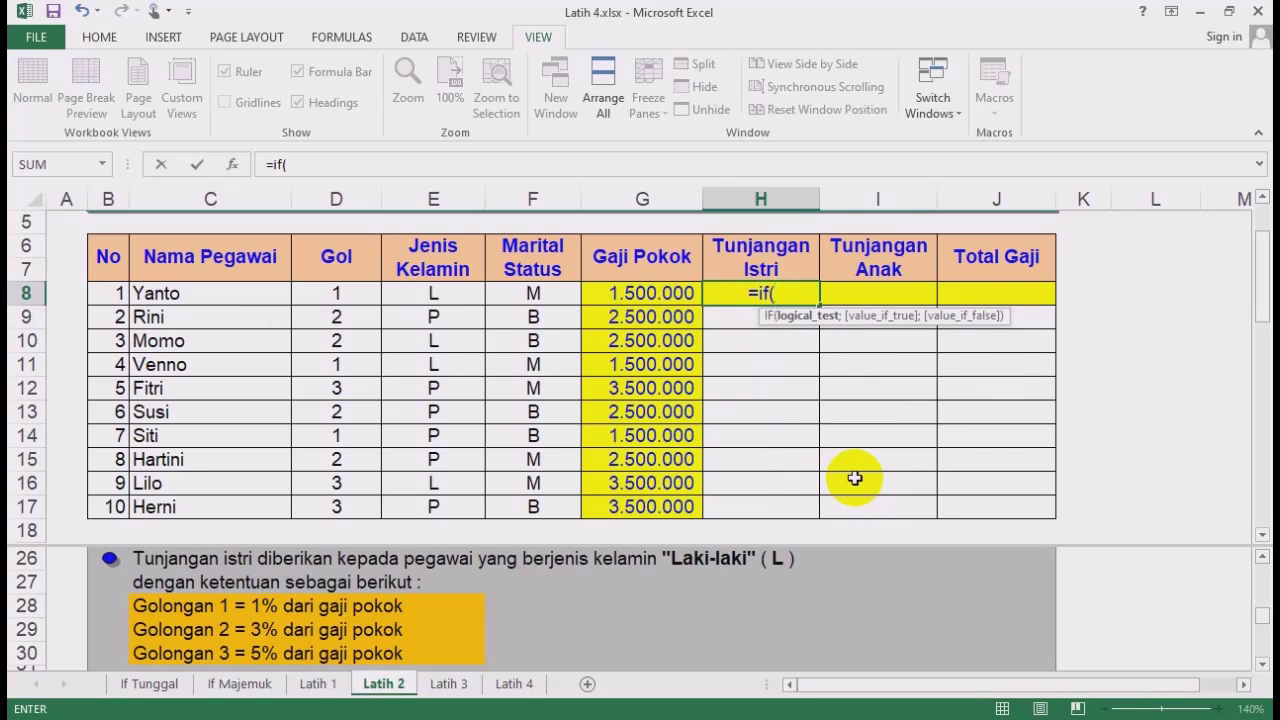
{"action": "left_click", "coordinate": [451, 297]}
{"action": "type", "text": "="}
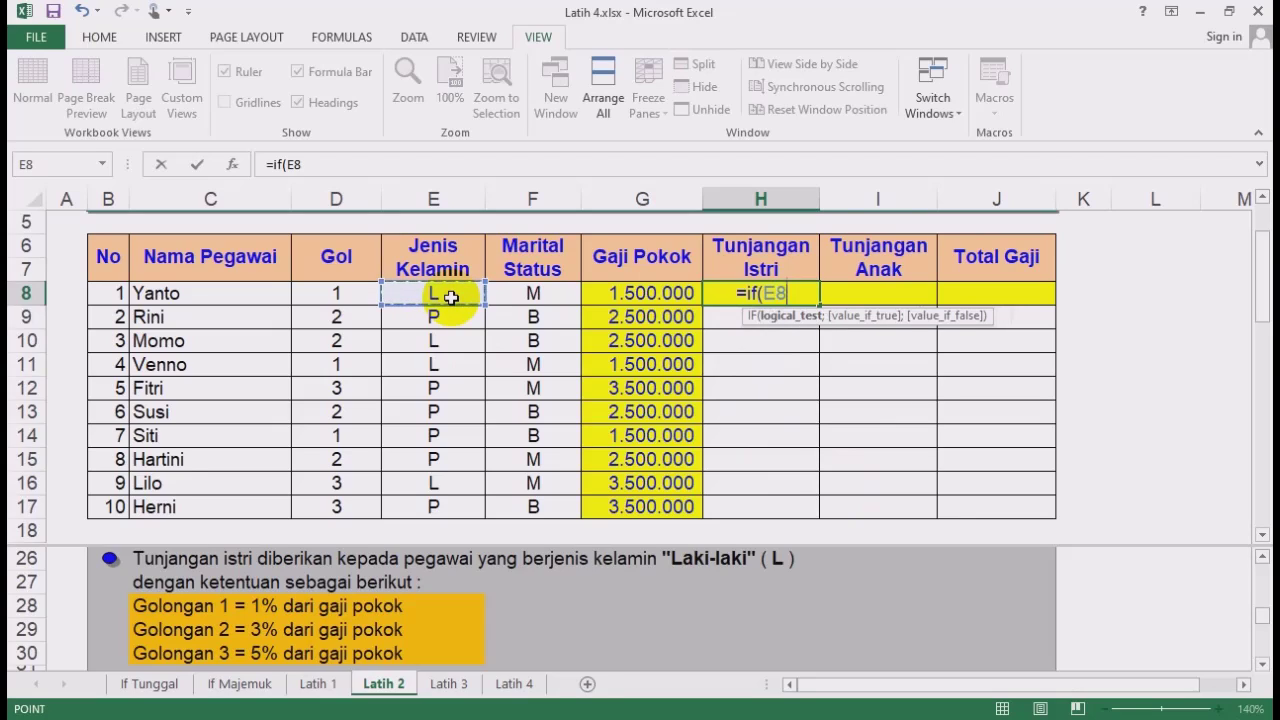
{"action": "type", "text": "\"L\";"}
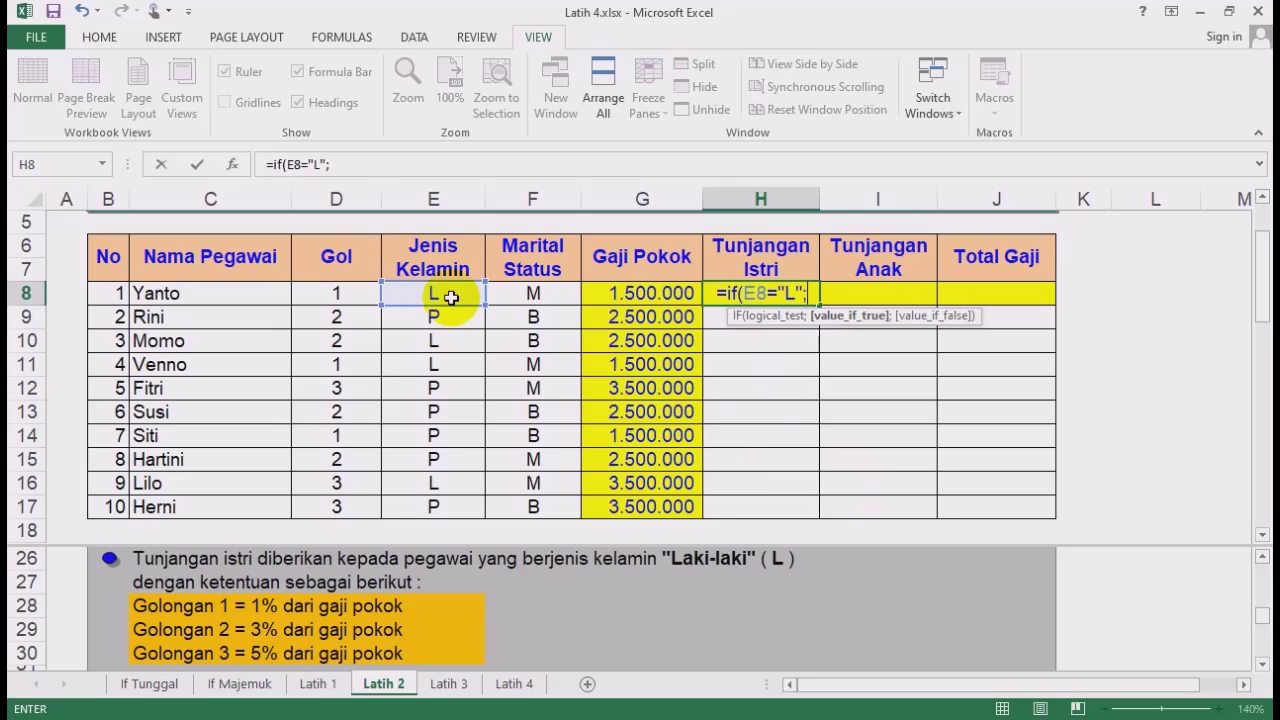
{"action": "type", "text": "?"}
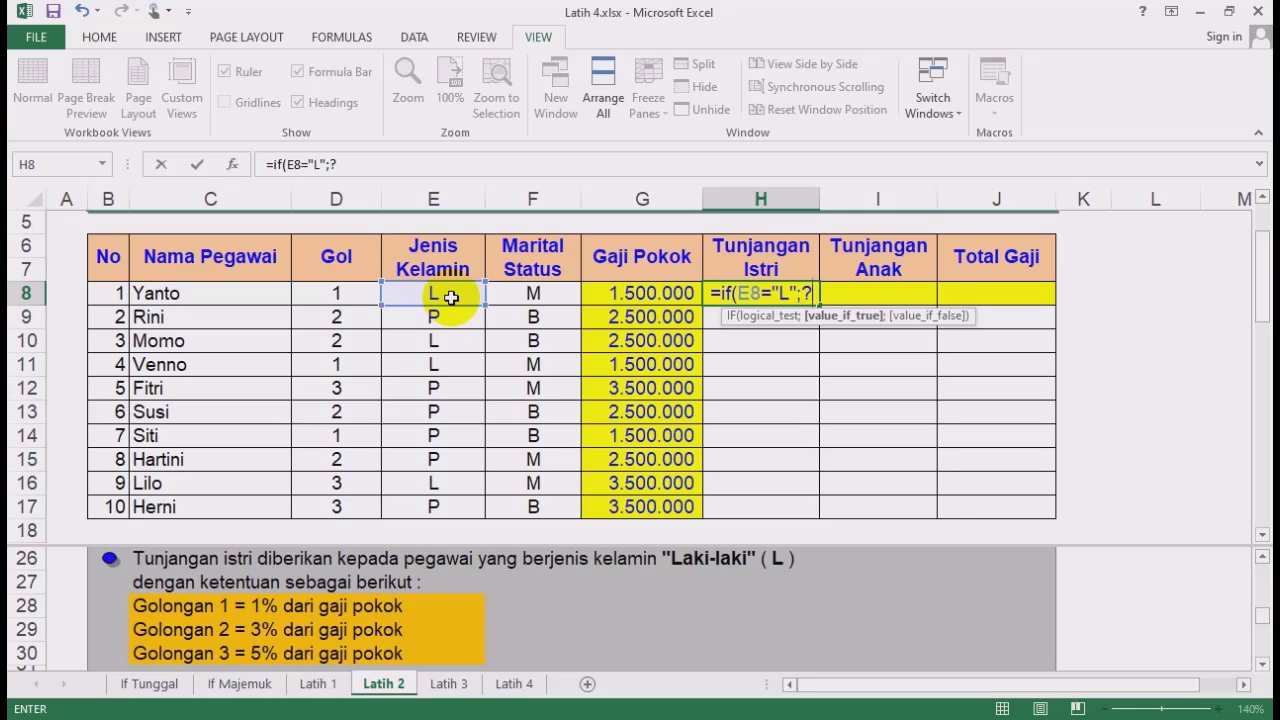
{"action": "type", "text": ";"}
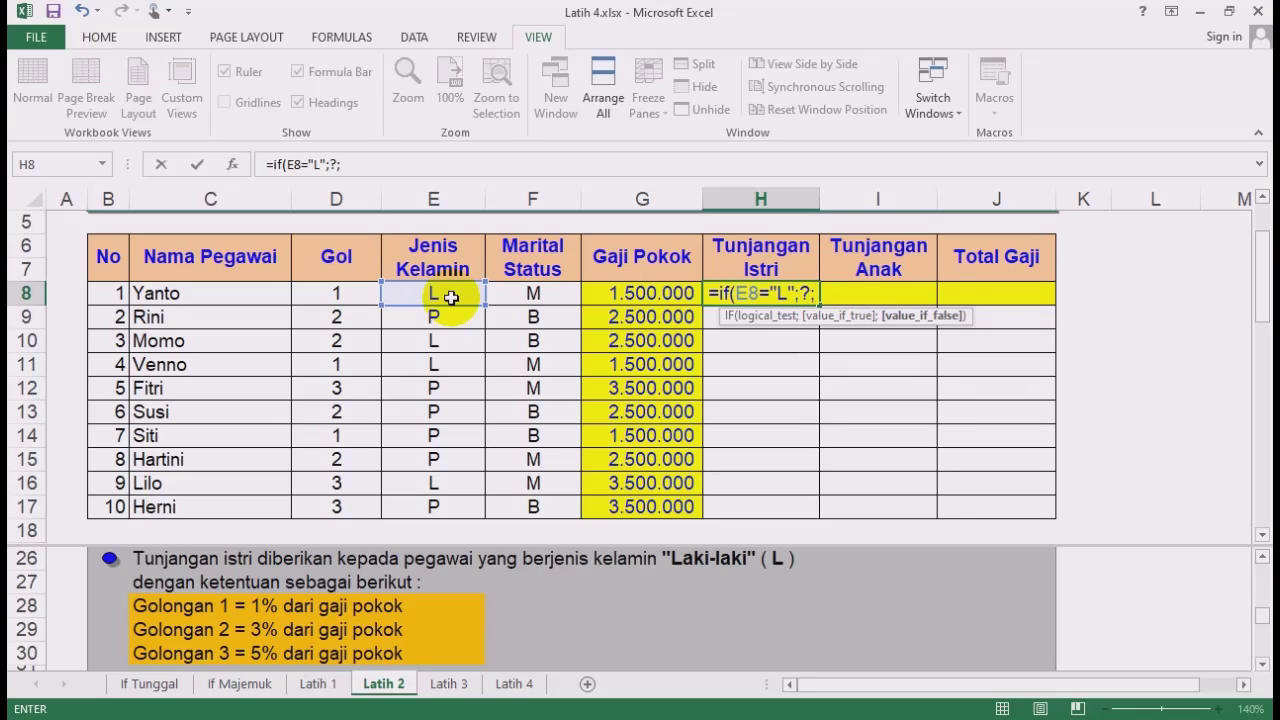
{"action": "type", "text": "0)"}
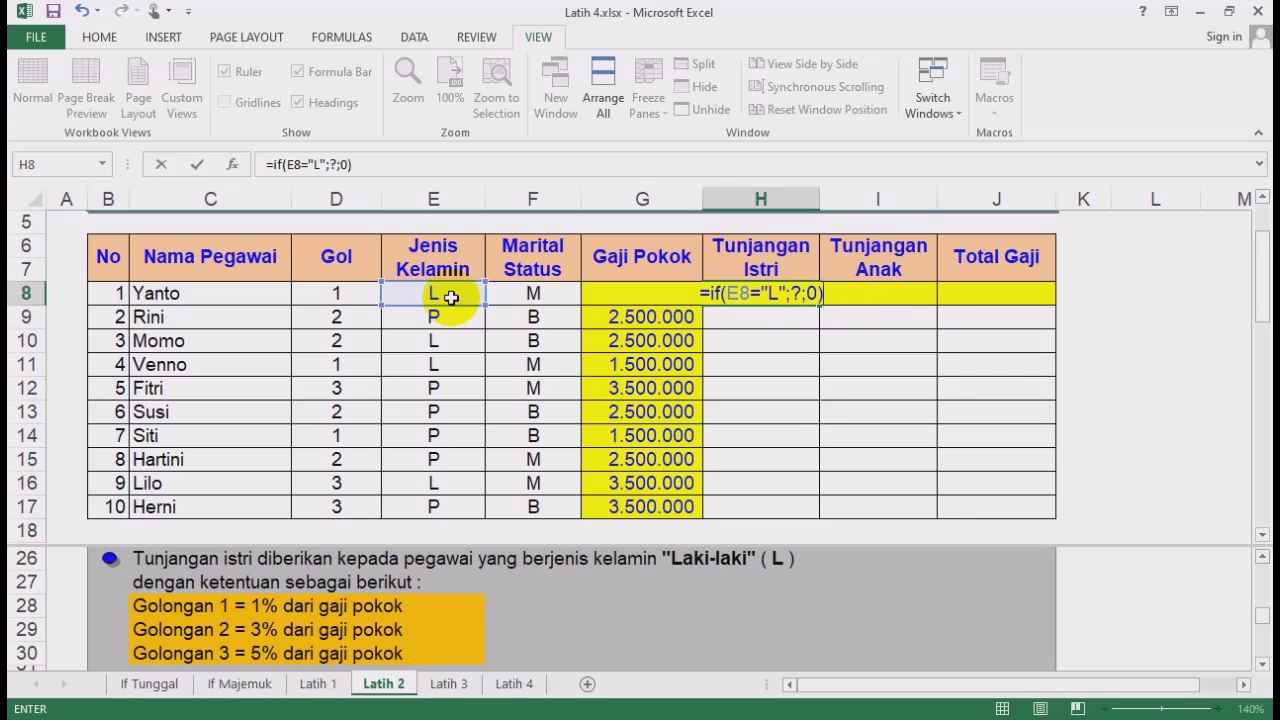
Replace the ? placeholder in the H8 formula with a nested IF giving 1% when the Gol in D8 equals 1.
{"action": "double_click", "coordinate": [791, 295]}
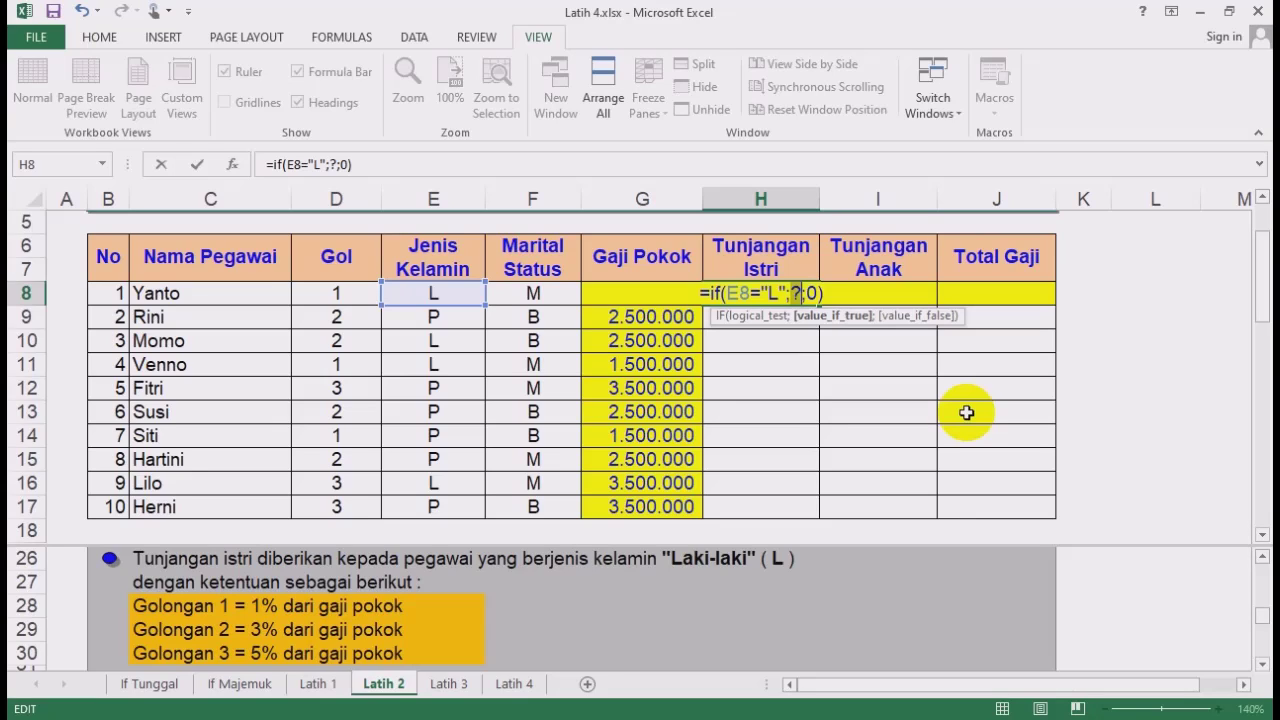
{"action": "key", "text": "BackSpace"}
{"action": "type", "text": "if("}
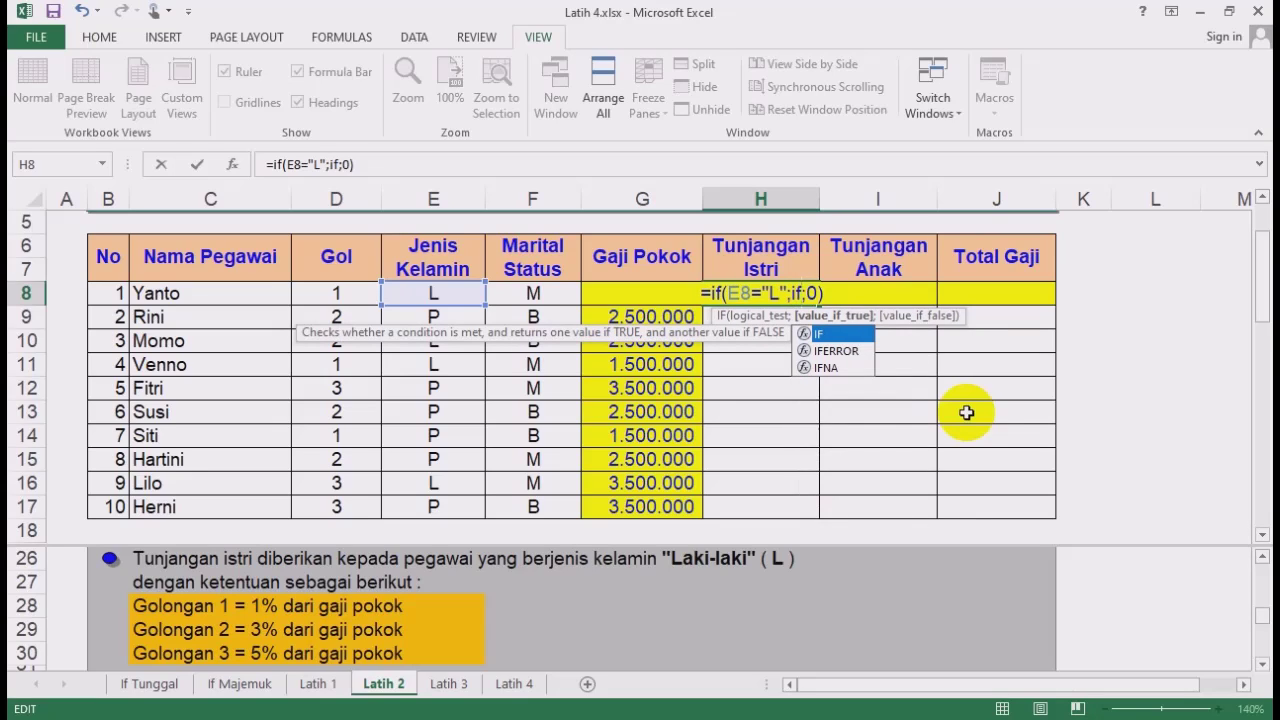
{"action": "left_click", "coordinate": [337, 292]}
{"action": "type", "text": "=1"}
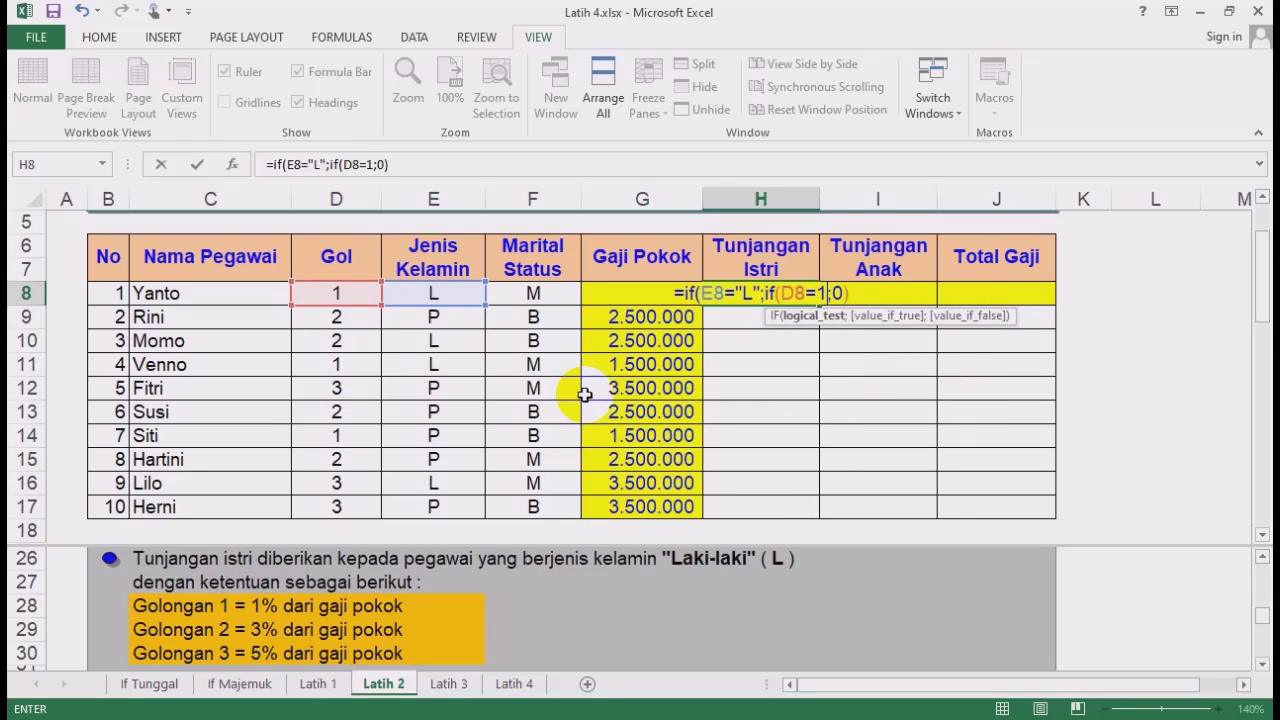
{"action": "type", "text": ";1"}
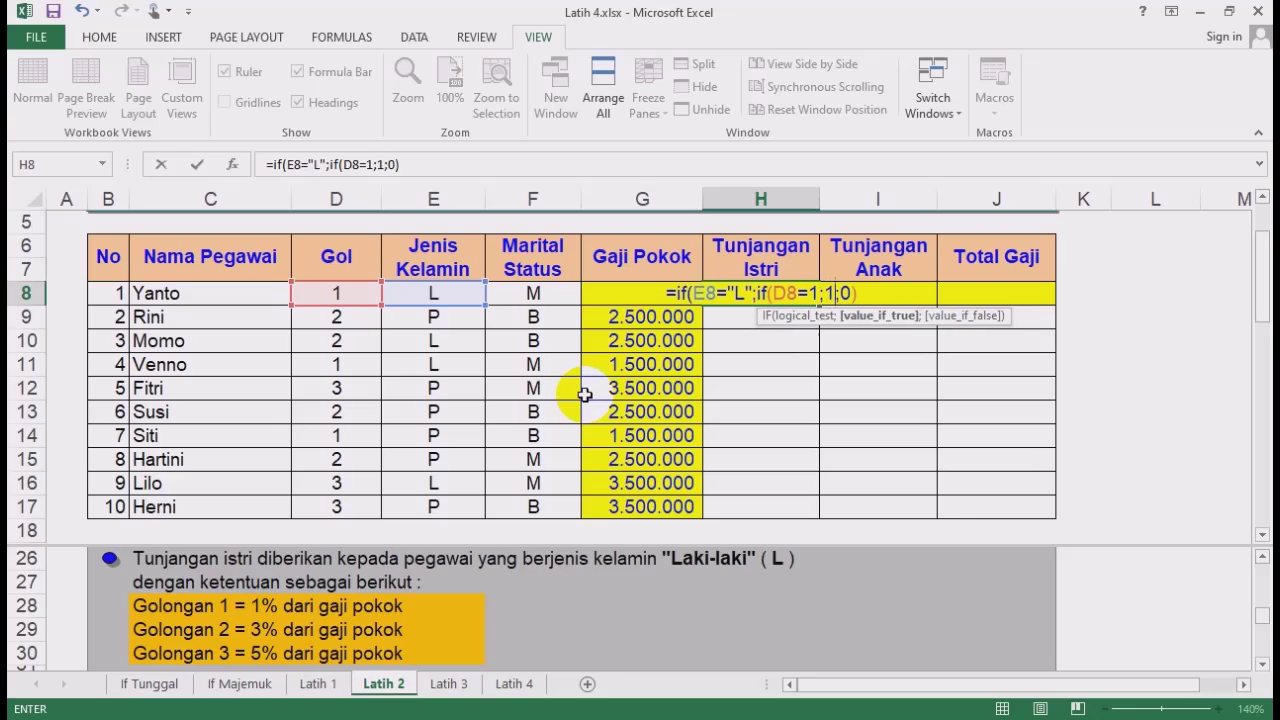
{"action": "type", "text": "%"}
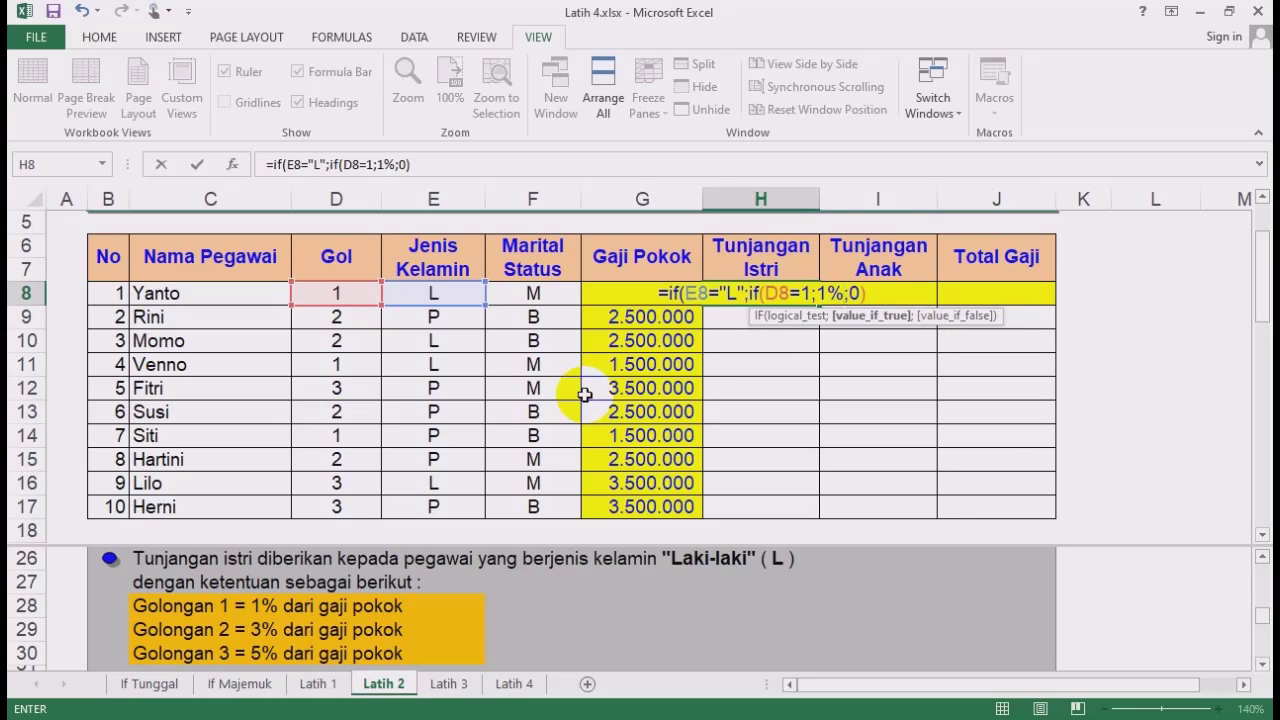
Add a further nested IF(D8=2;3%;5%) to the H8 formula and close both nested functions before the final 0.
{"action": "type", "text": ";"}
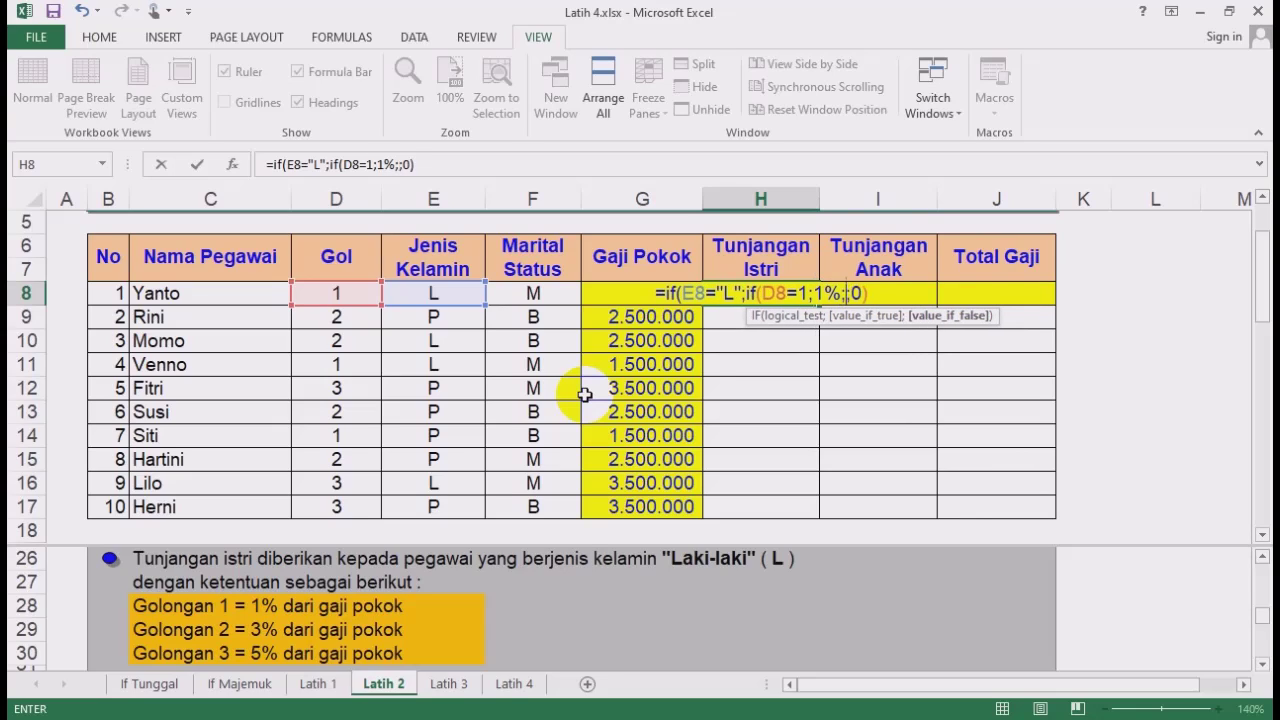
{"action": "type", "text": "if("}
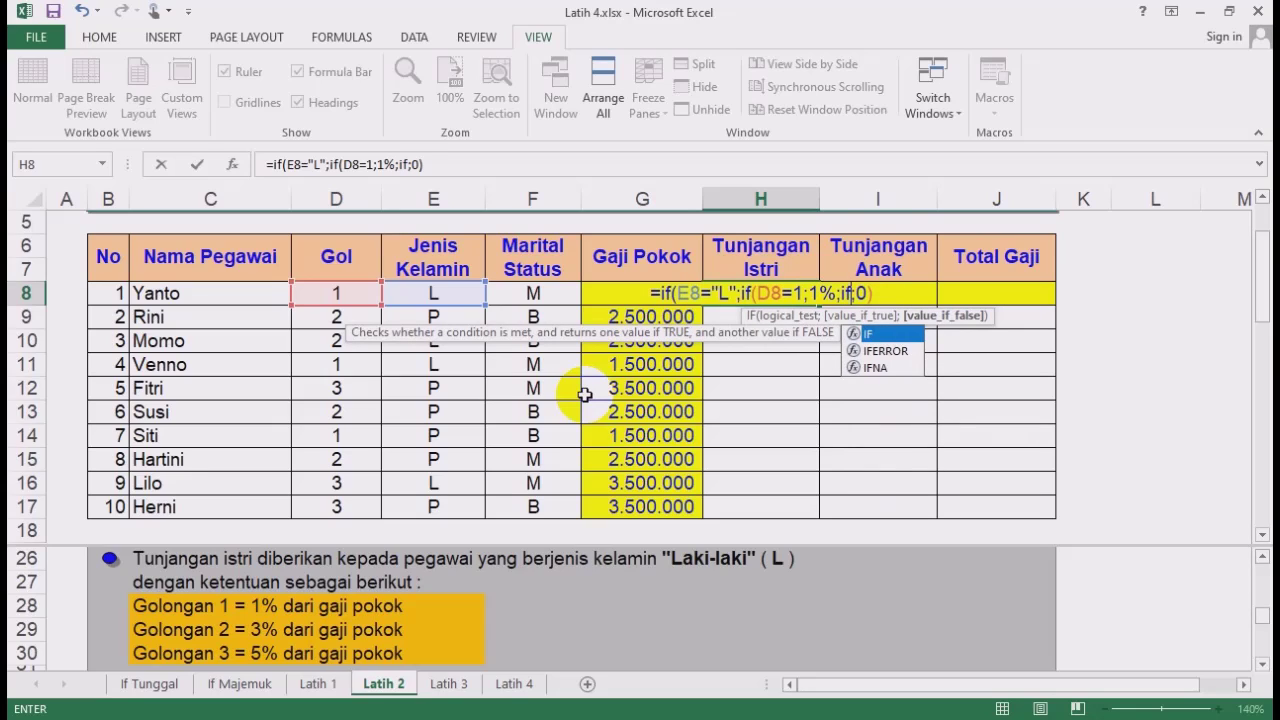
{"action": "left_click", "coordinate": [350, 298]}
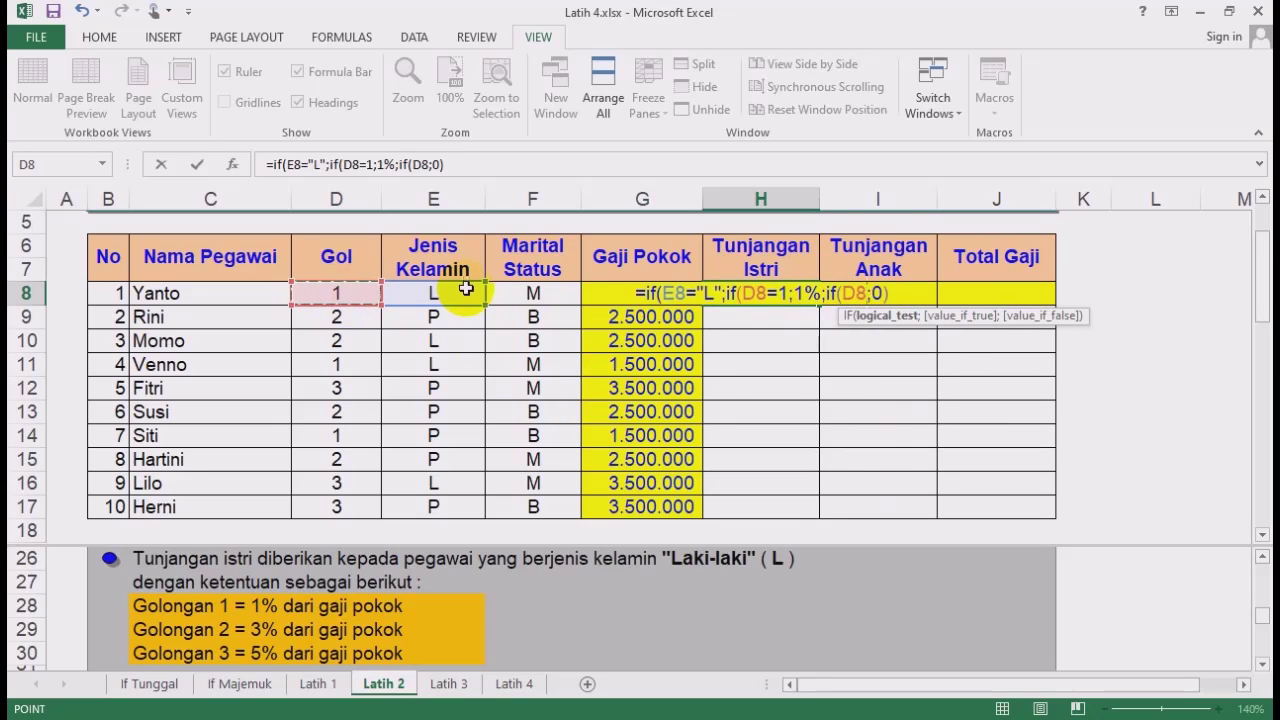
{"action": "type", "text": "=2;"}
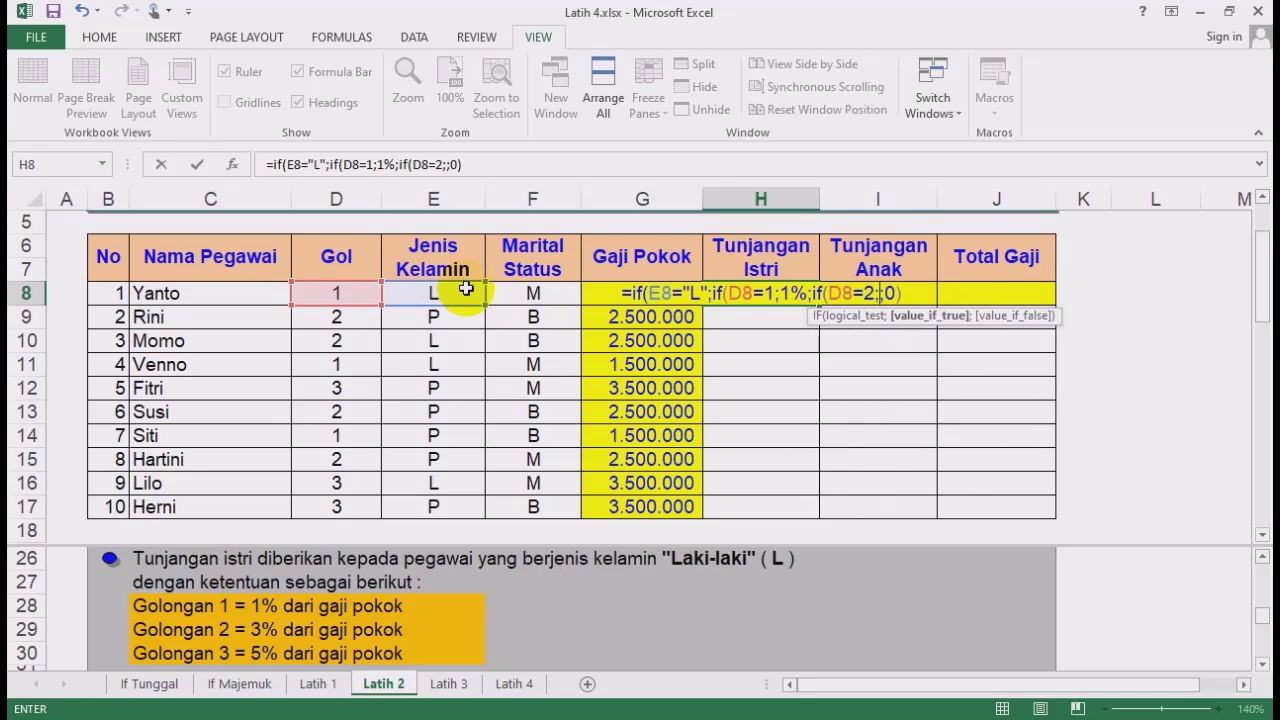
{"action": "type", "text": "3%"}
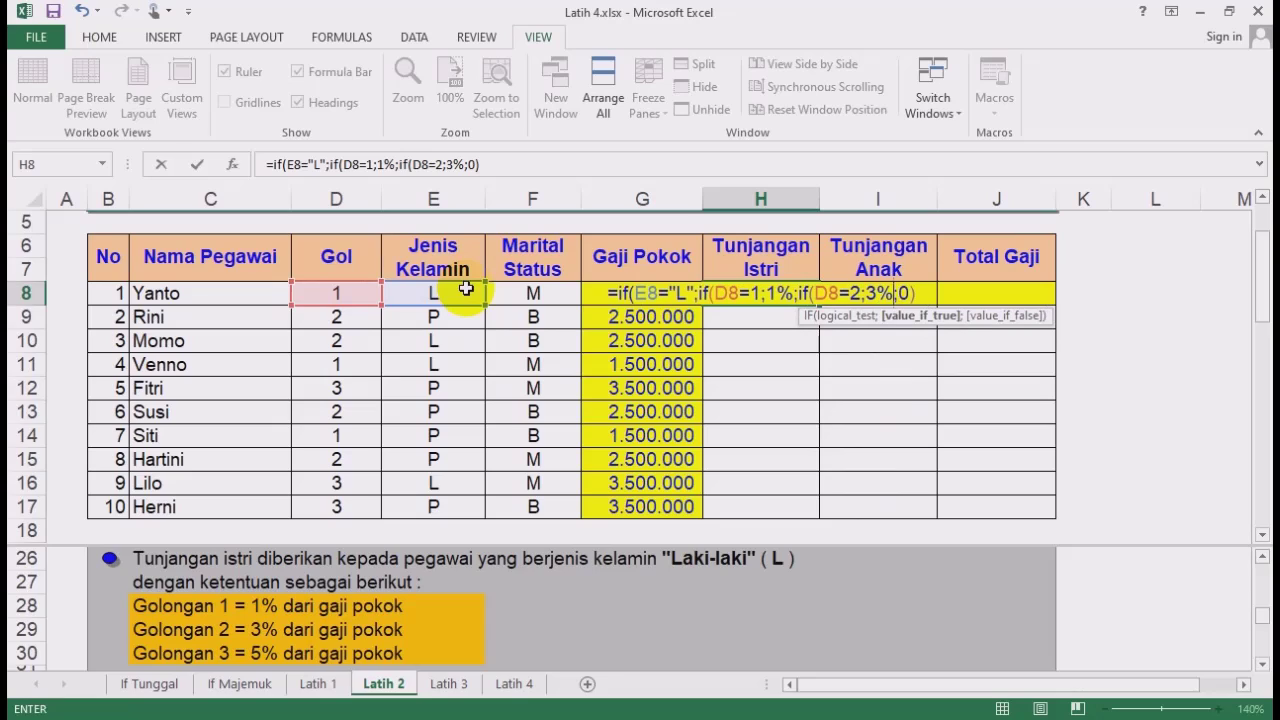
{"action": "type", "text": ";"}
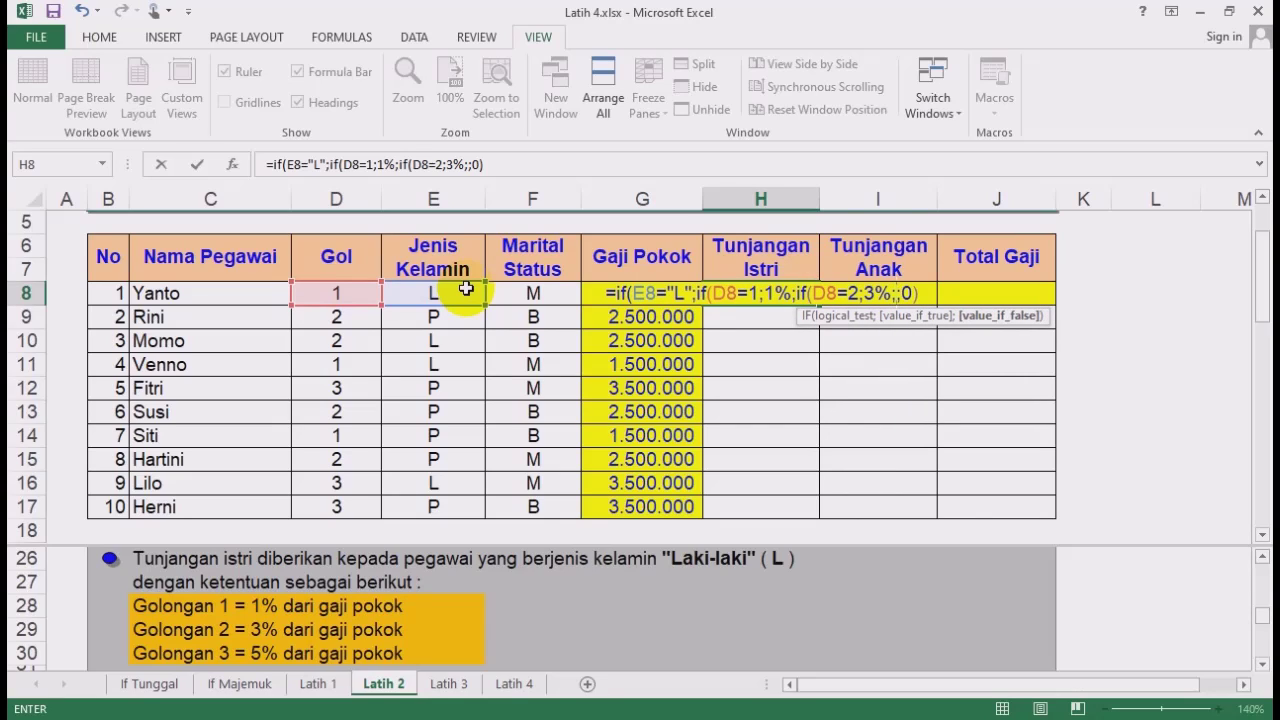
{"action": "type", "text": "5%"}
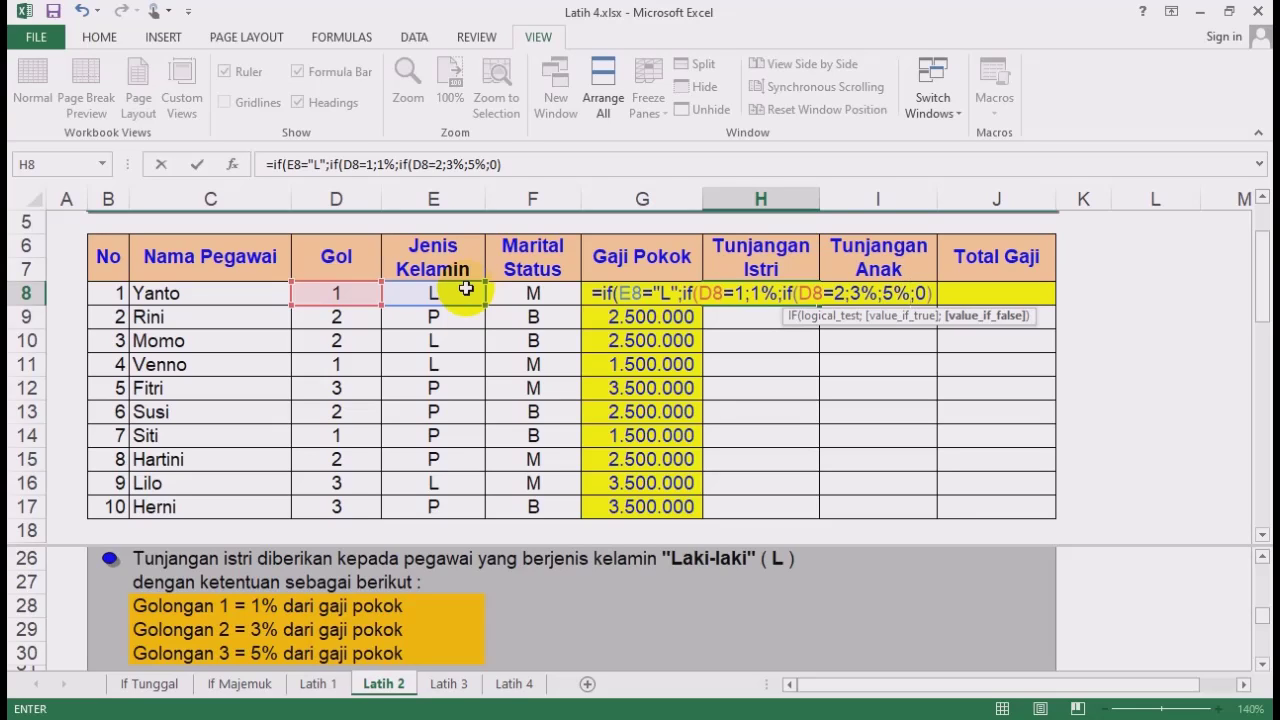
{"action": "type", "text": "))"}
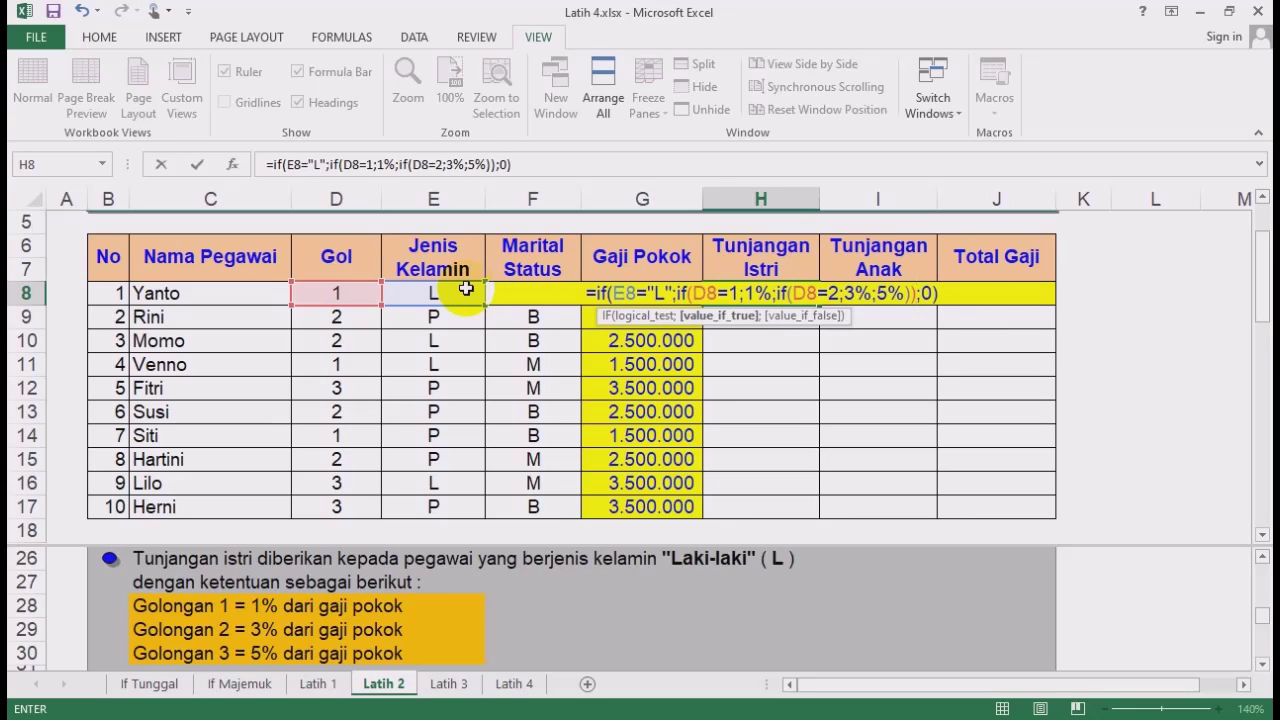
Multiply the nested IF percentage by the Gaji Pokok in G8, enter the formula, and copy it down through H17.
{"action": "type", "text": "*"}
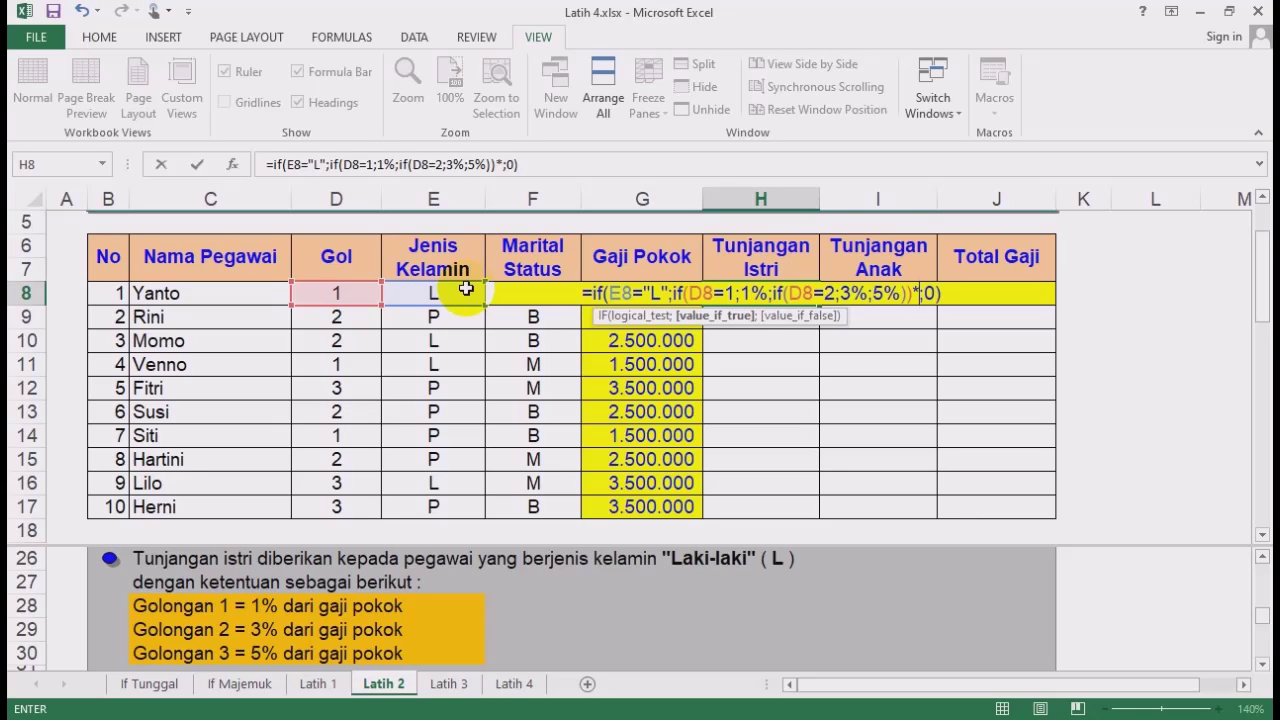
{"action": "left_click", "coordinate": [590, 300]}
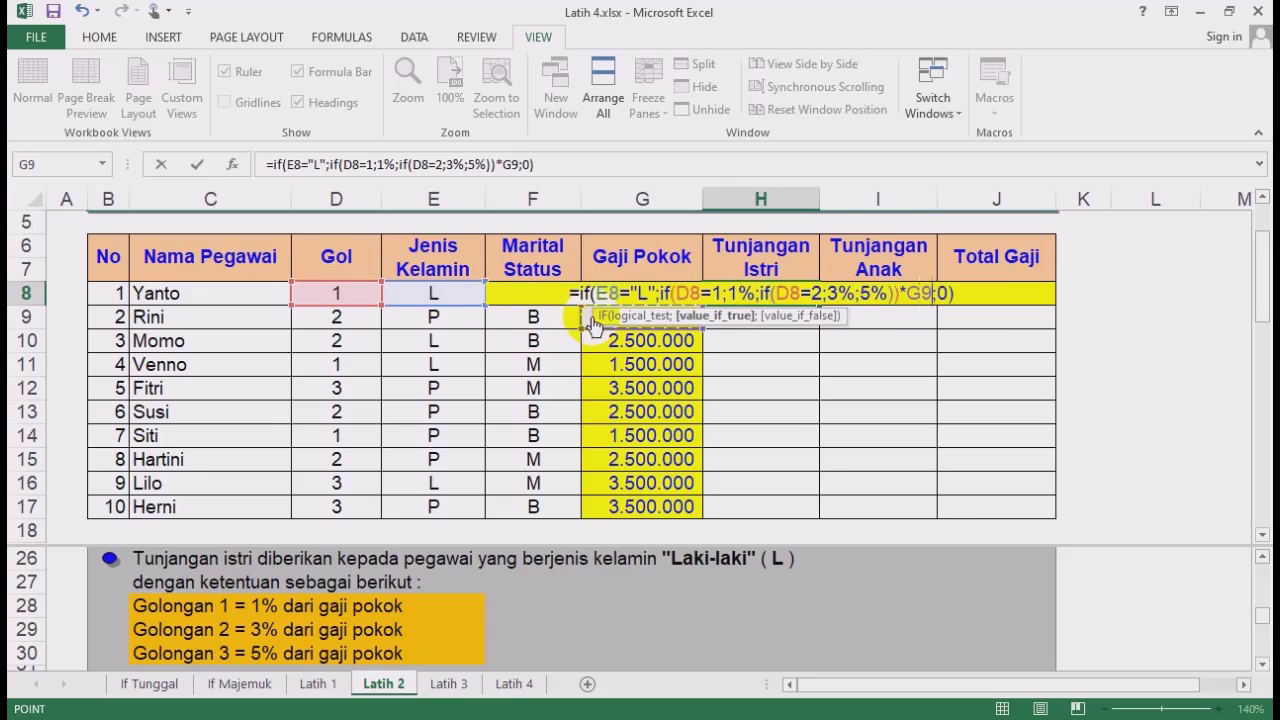
{"action": "key", "text": "Return"}
{"action": "left_click", "coordinate": [795, 293]}
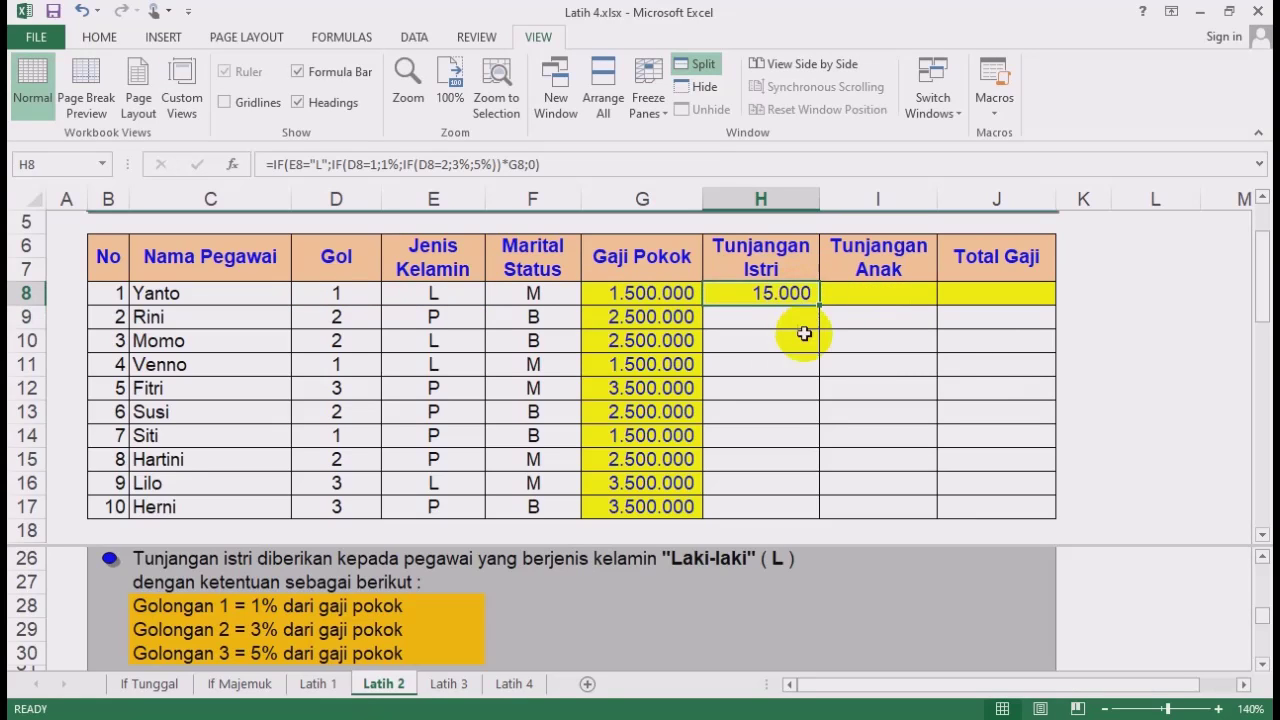
{"action": "double_click", "coordinate": [818, 304]}
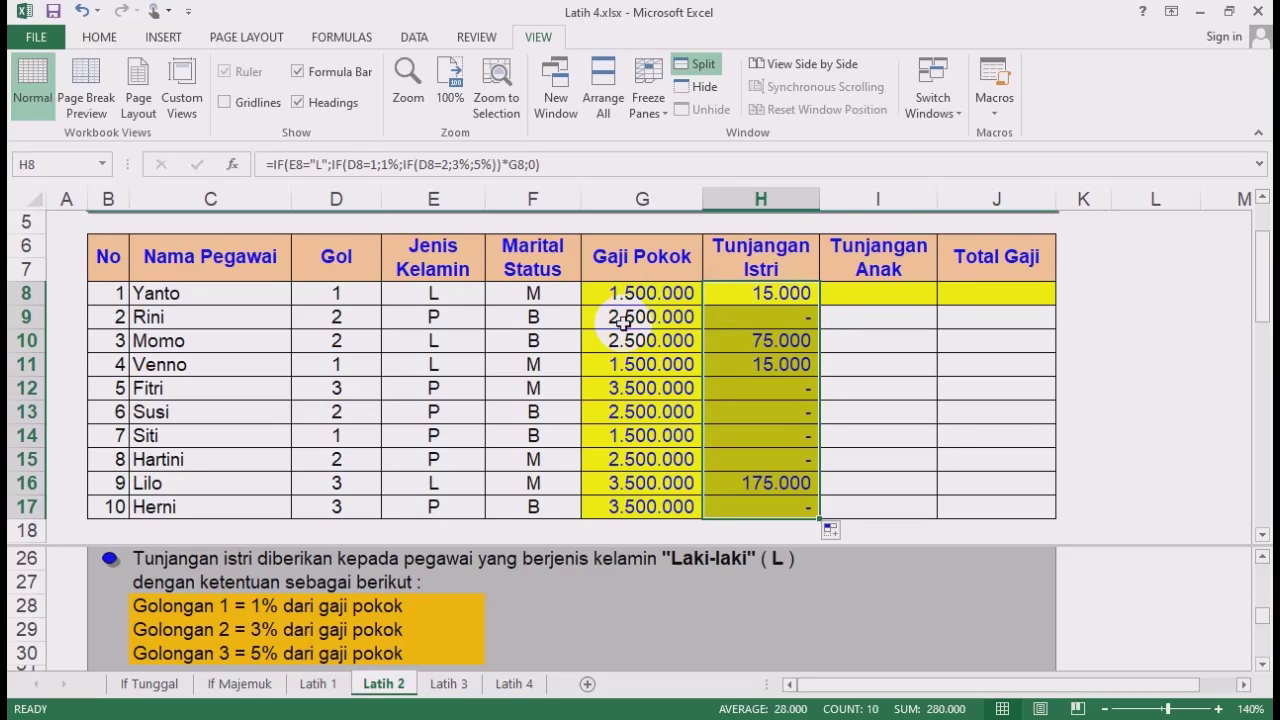
Clear the Tunjangan Istri formulas from H8 through H17.
{"action": "left_click", "coordinate": [777, 338]}
{"action": "left_click", "coordinate": [764, 293]}
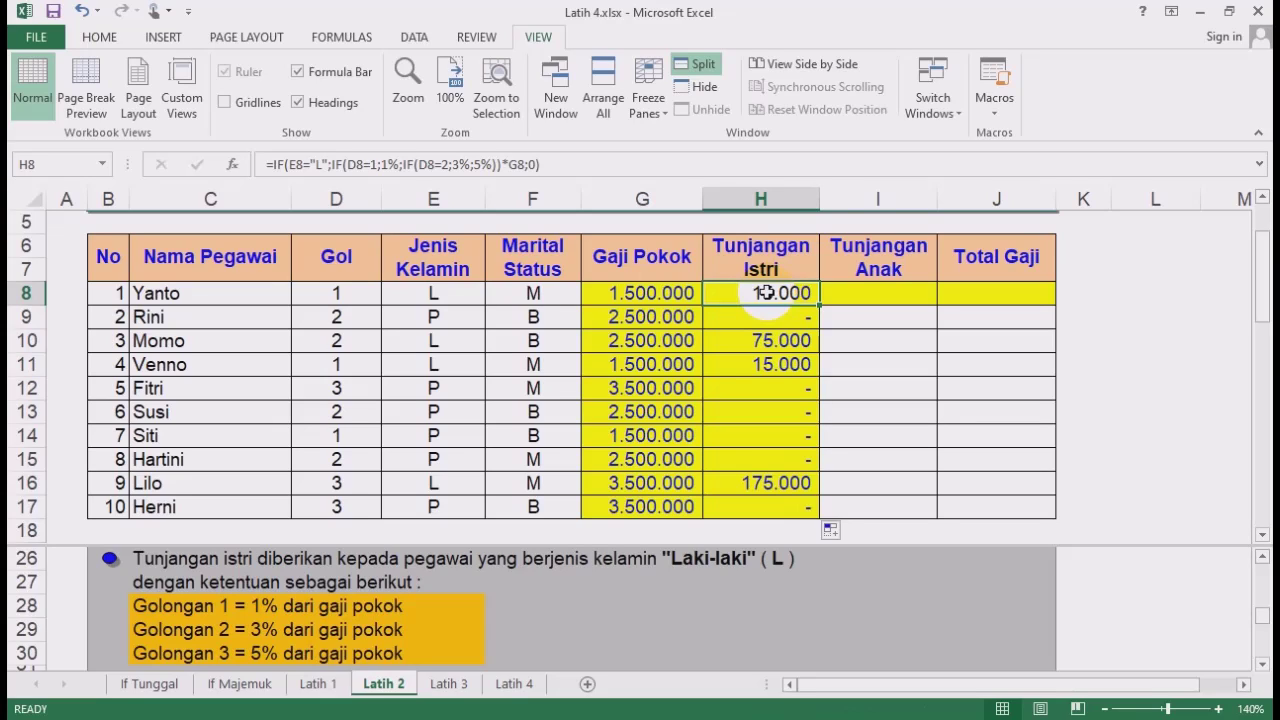
{"action": "left_click_drag", "start_coordinate": [765, 292], "coordinate": [771, 506]}
{"action": "key", "text": "Delete"}
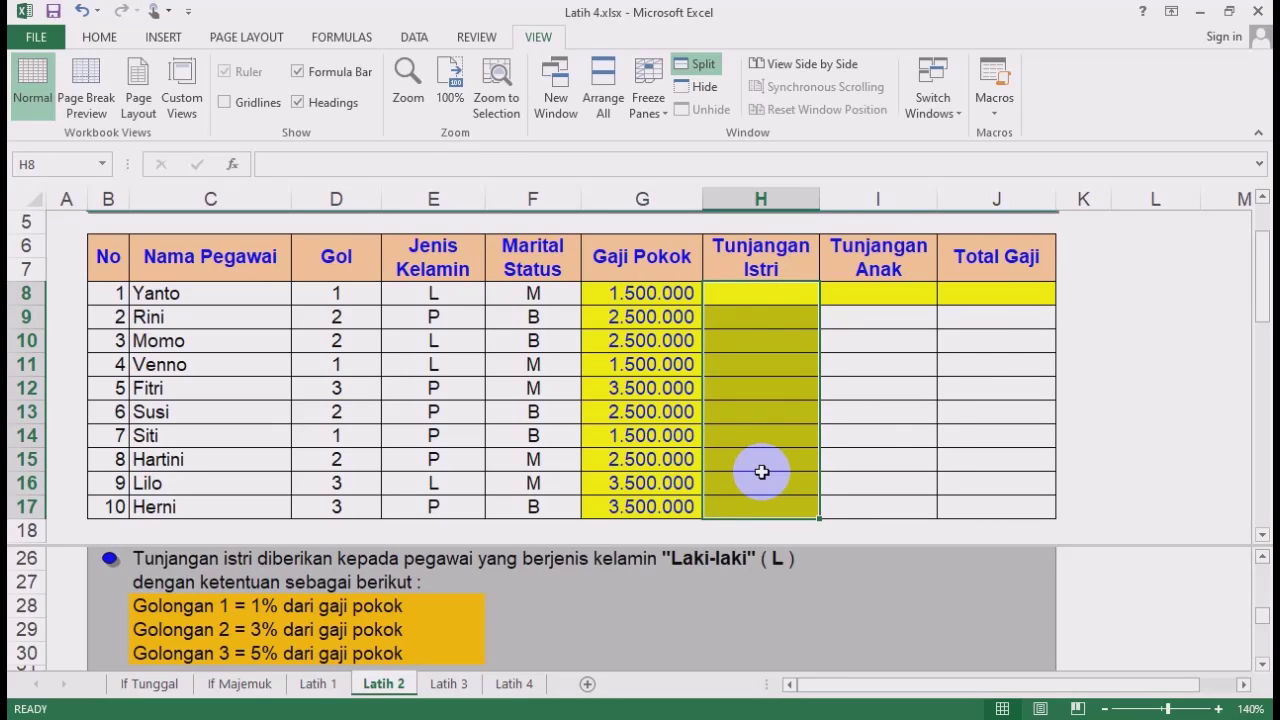
Narrow the empty column K beside the Total Gaji column.
{"action": "left_click", "coordinate": [1084, 250]}
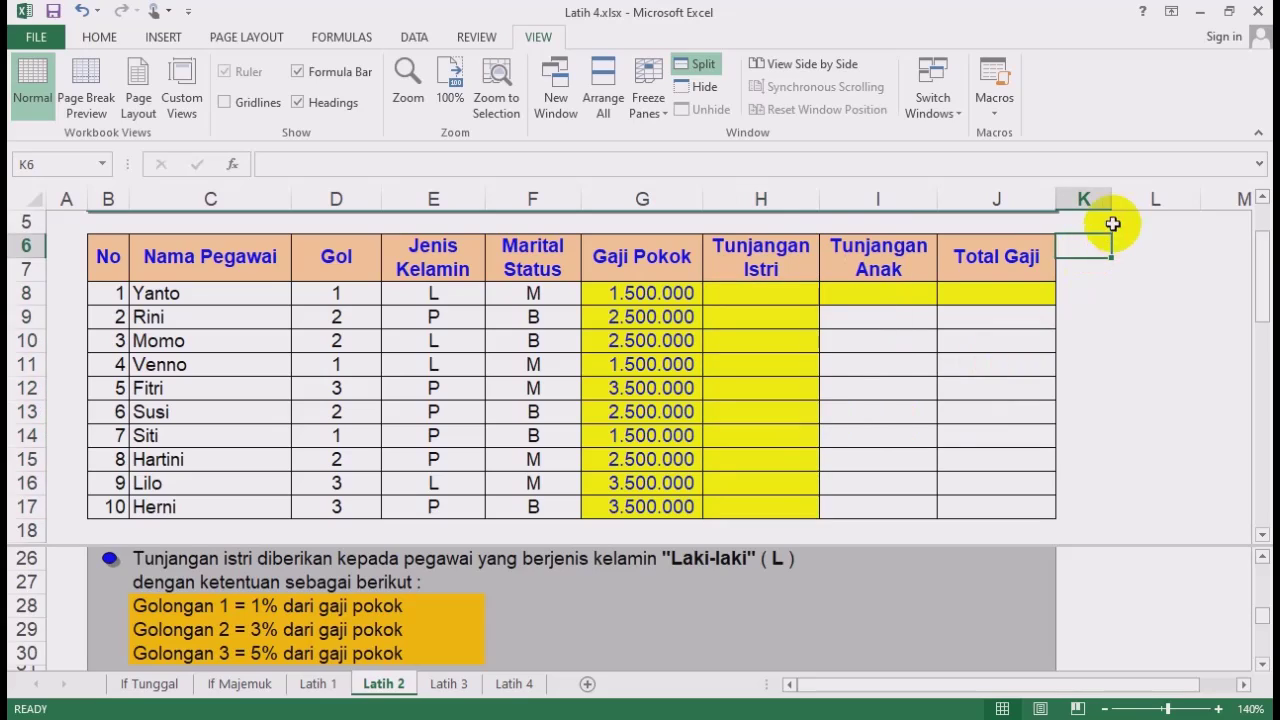
{"action": "left_click_drag", "start_coordinate": [1111, 196], "coordinate": [1090, 195]}
{"action": "left_click", "coordinate": [1140, 260]}
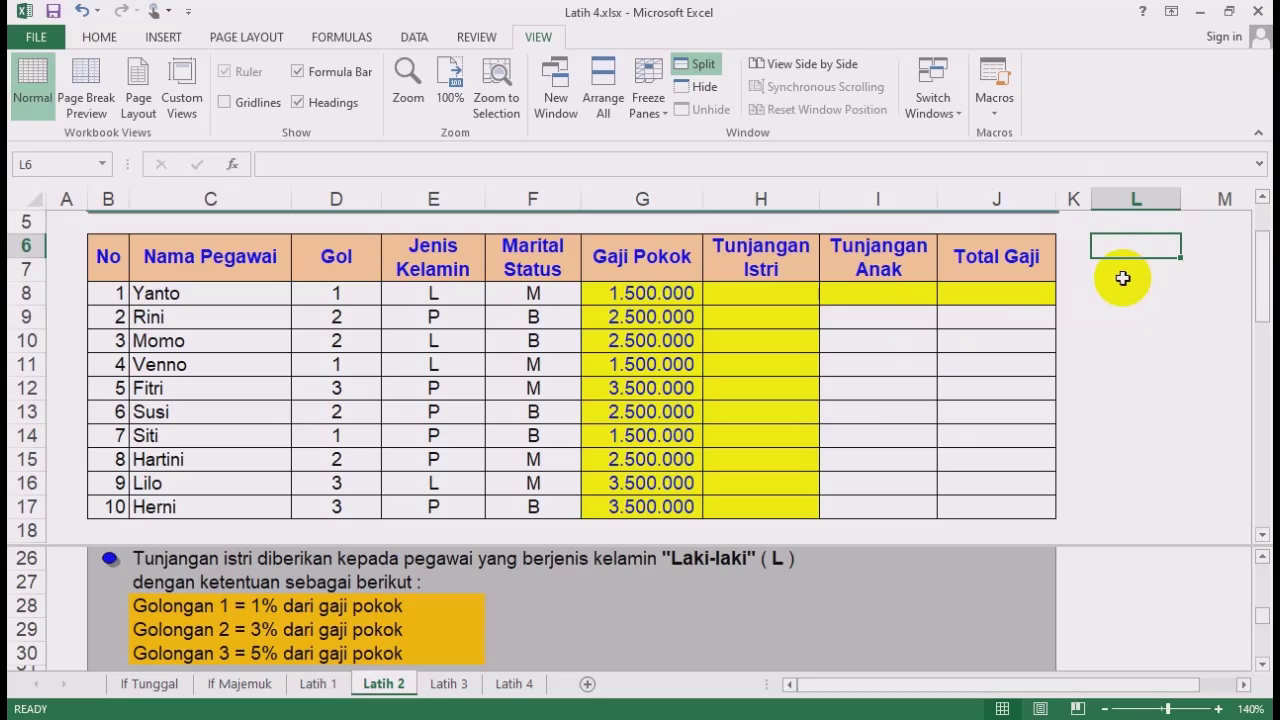
{"action": "left_click", "coordinate": [761, 290]}
{"action": "left_click_drag", "start_coordinate": [761, 290], "coordinate": [757, 505]}
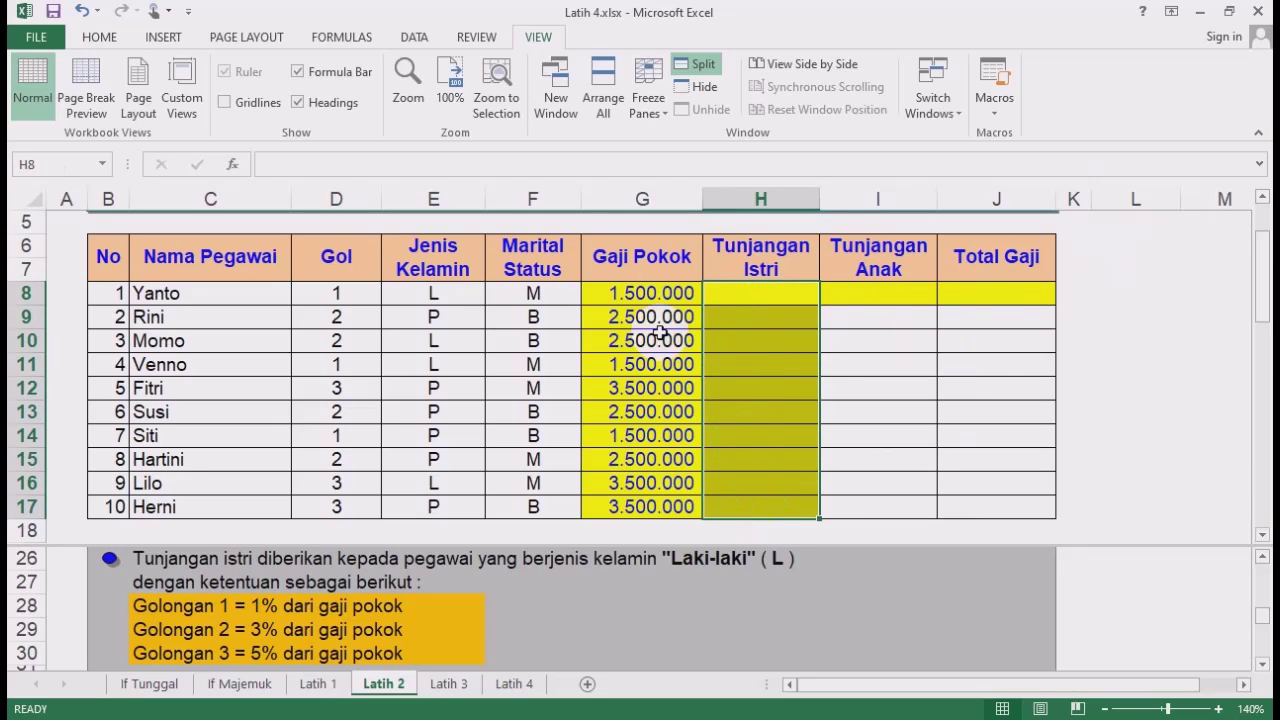
{"action": "left_click_drag", "start_coordinate": [110, 258], "coordinate": [560, 390]}
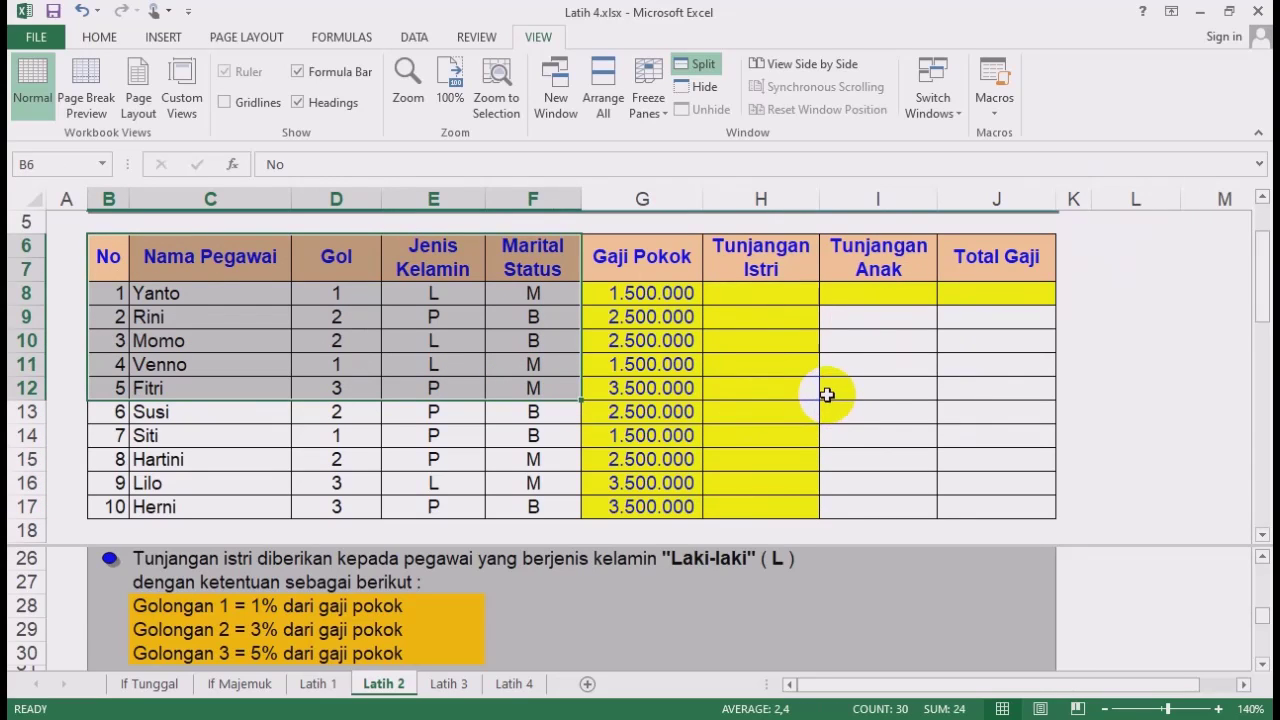
{"action": "left_click", "coordinate": [1145, 256]}
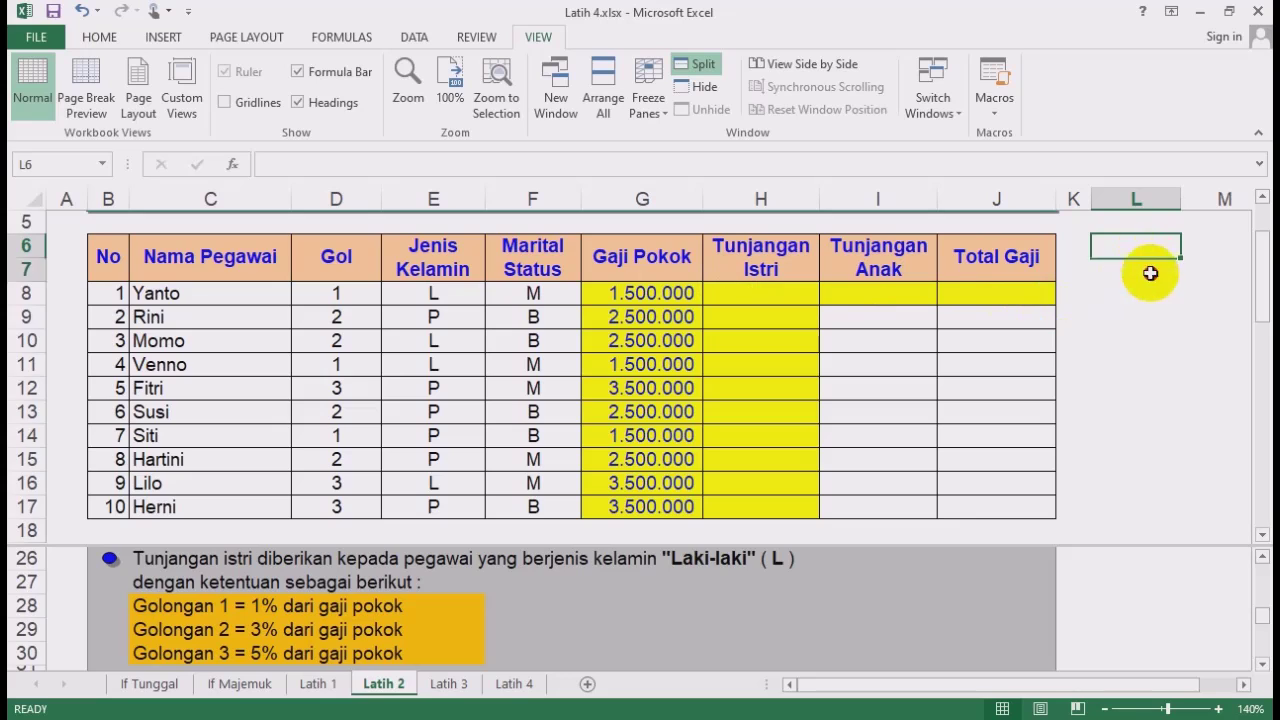
{"action": "left_click_drag", "start_coordinate": [1150, 273], "coordinate": [1180, 503]}
{"action": "left_click", "coordinate": [1146, 310]}
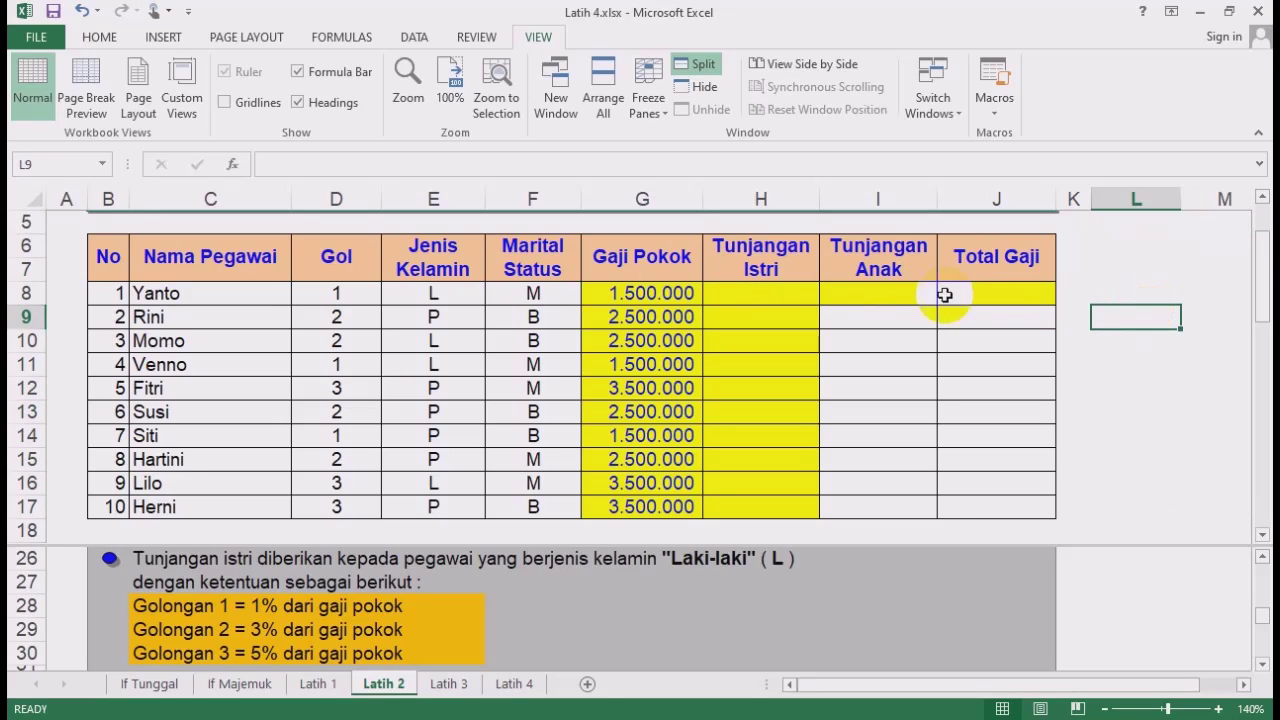
{"action": "left_click_drag", "start_coordinate": [106, 253], "coordinate": [983, 507]}
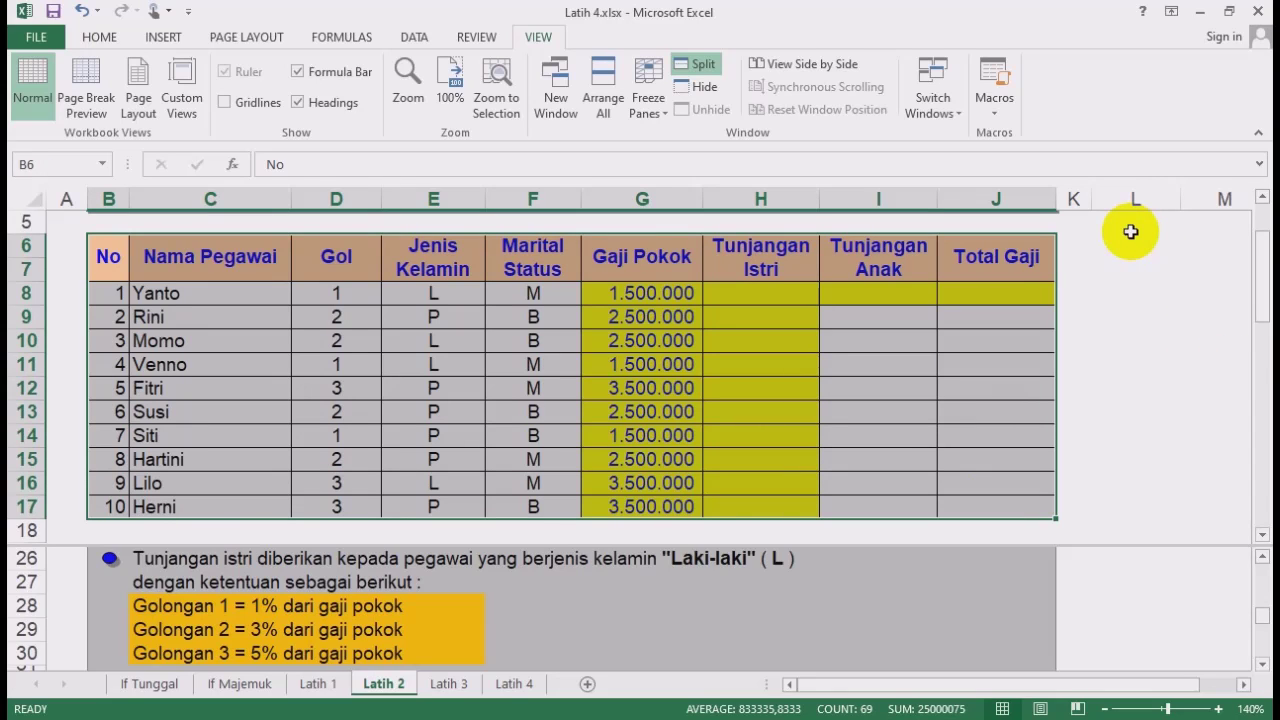
Merge and center cells L6:L7 beside the salary table and enter the heading tunj.
{"action": "left_click", "coordinate": [1138, 266]}
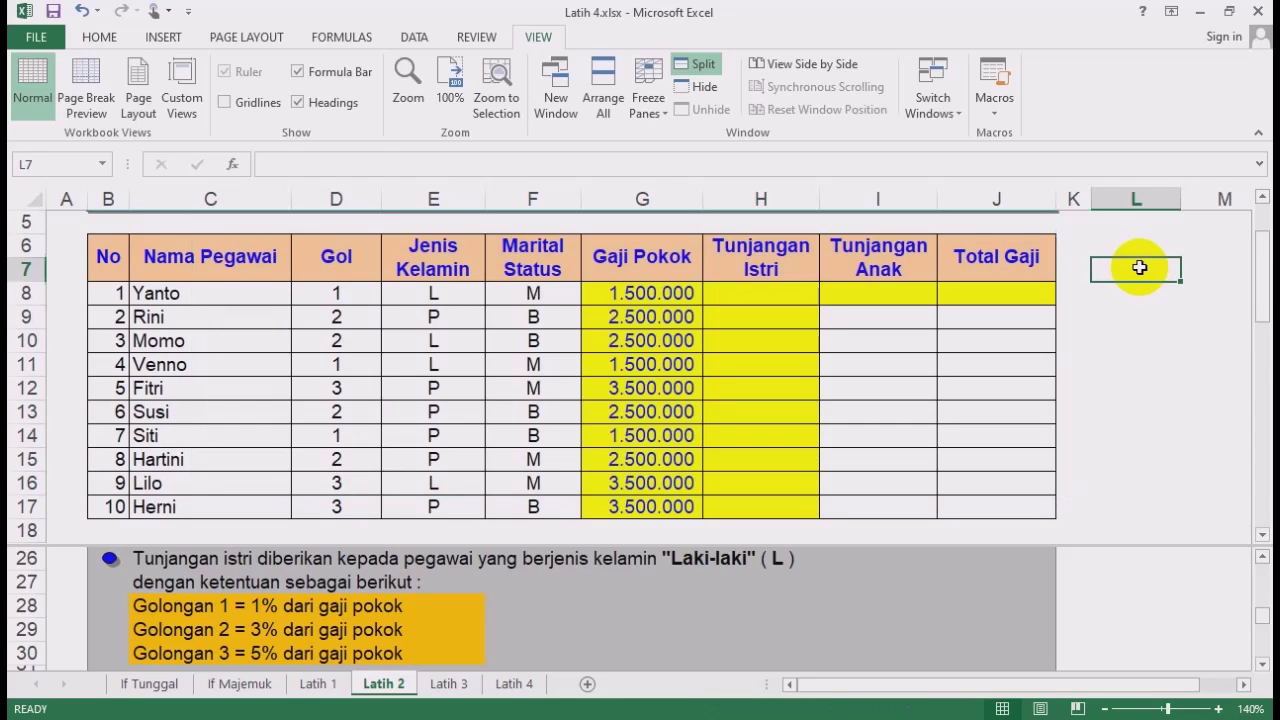
{"action": "left_click_drag", "start_coordinate": [1140, 249], "coordinate": [1143, 270]}
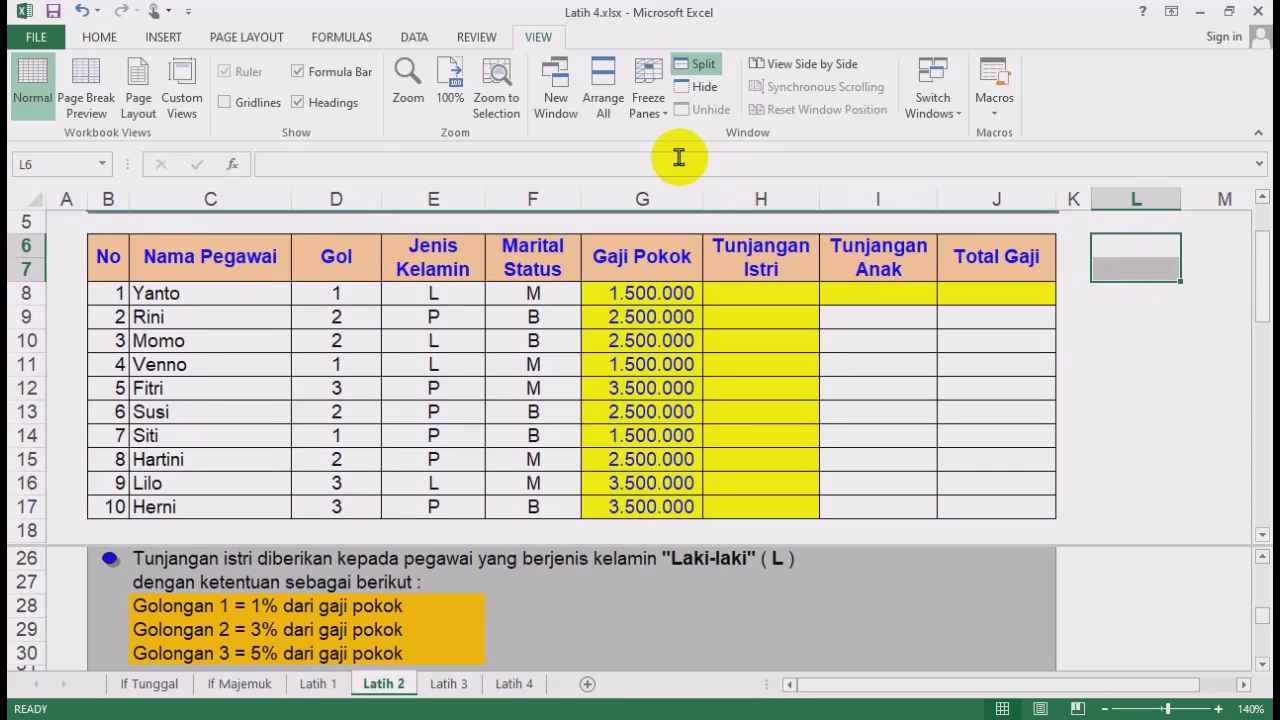
{"action": "left_click", "coordinate": [102, 37]}
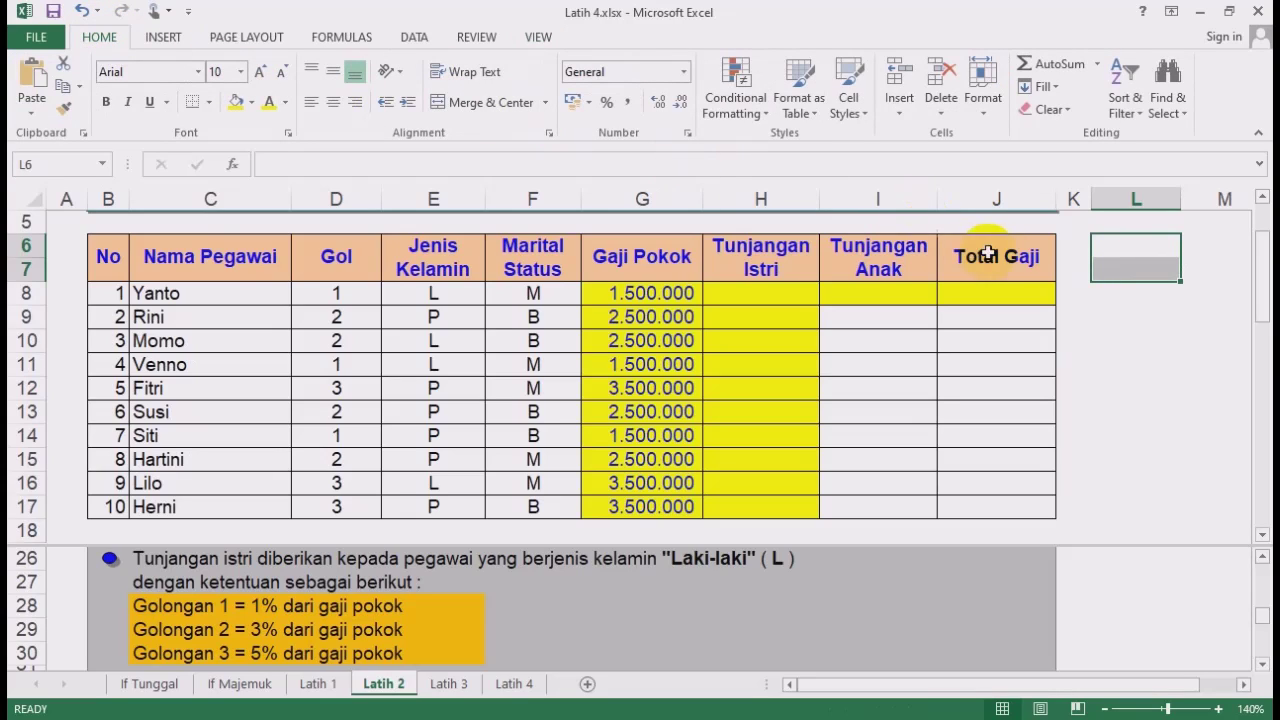
{"action": "left_click", "coordinate": [495, 102]}
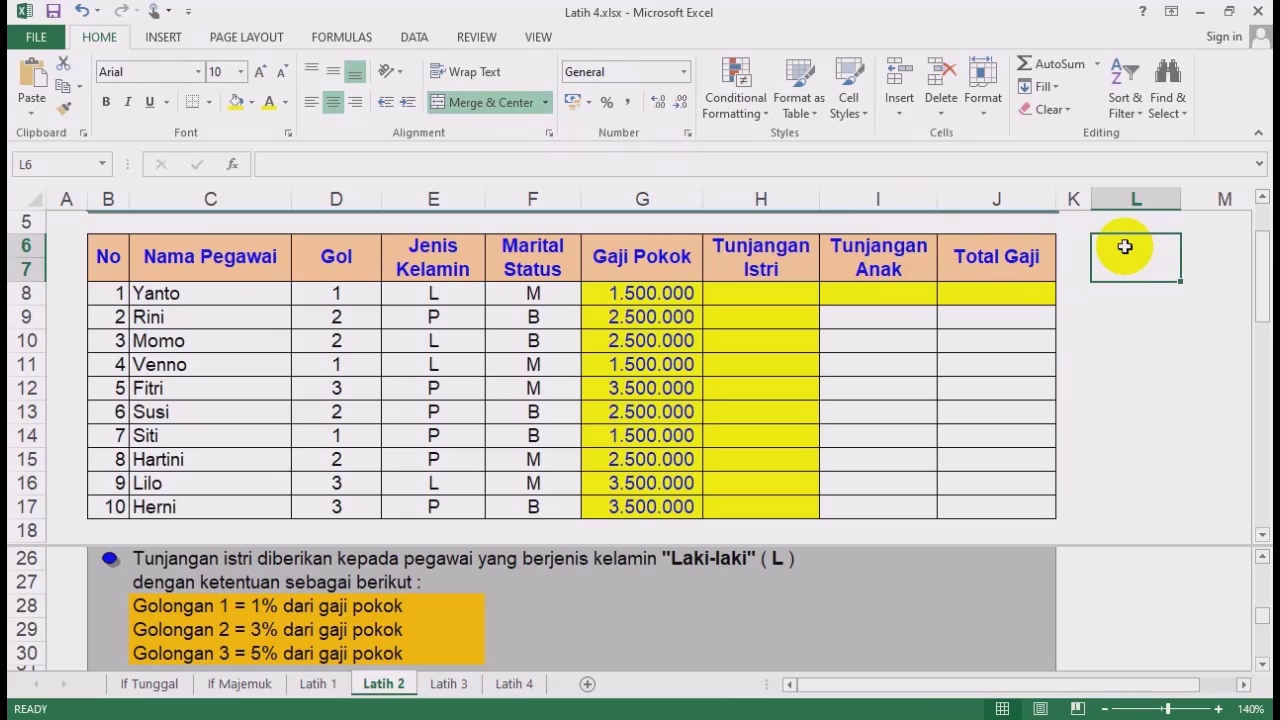
{"action": "type", "text": "tunj"}
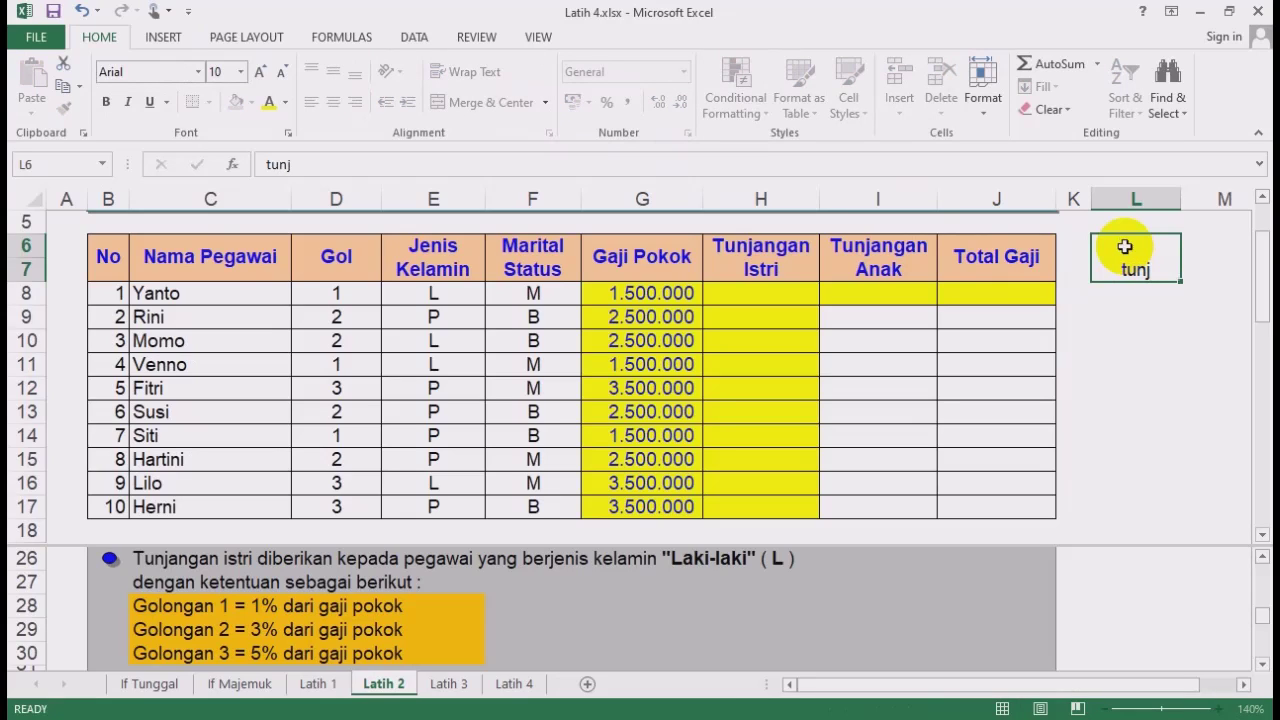
{"action": "key", "text": "Return"}
Middle-align the tunj heading vertically and apply all borders to L6:L17.
{"action": "left_click", "coordinate": [1136, 264]}
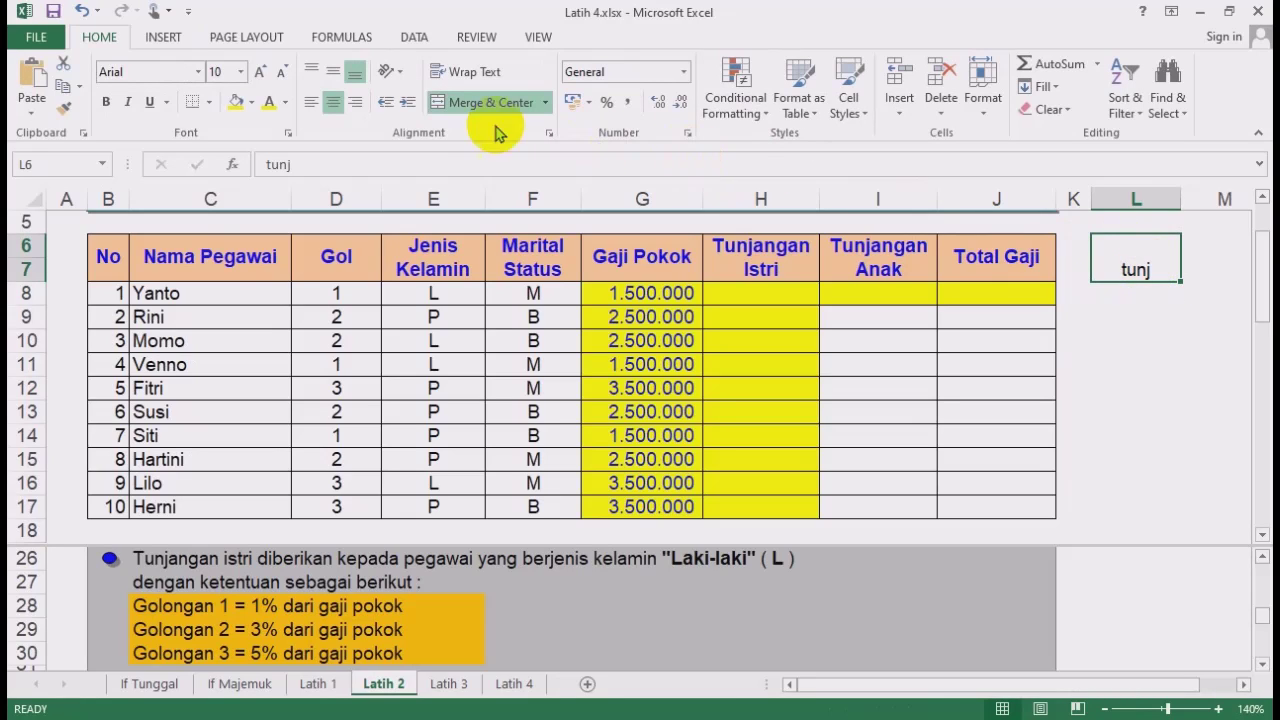
{"action": "left_click", "coordinate": [334, 74]}
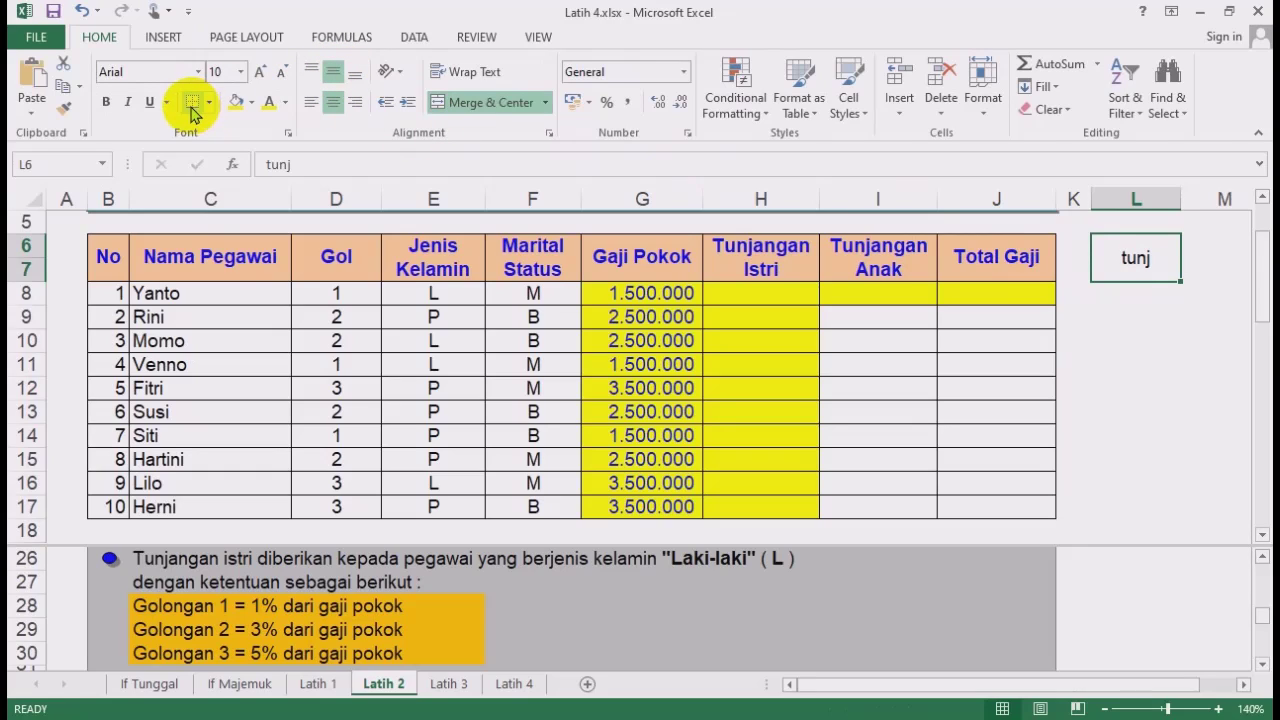
{"action": "left_click_drag", "start_coordinate": [1094, 263], "coordinate": [1137, 513]}
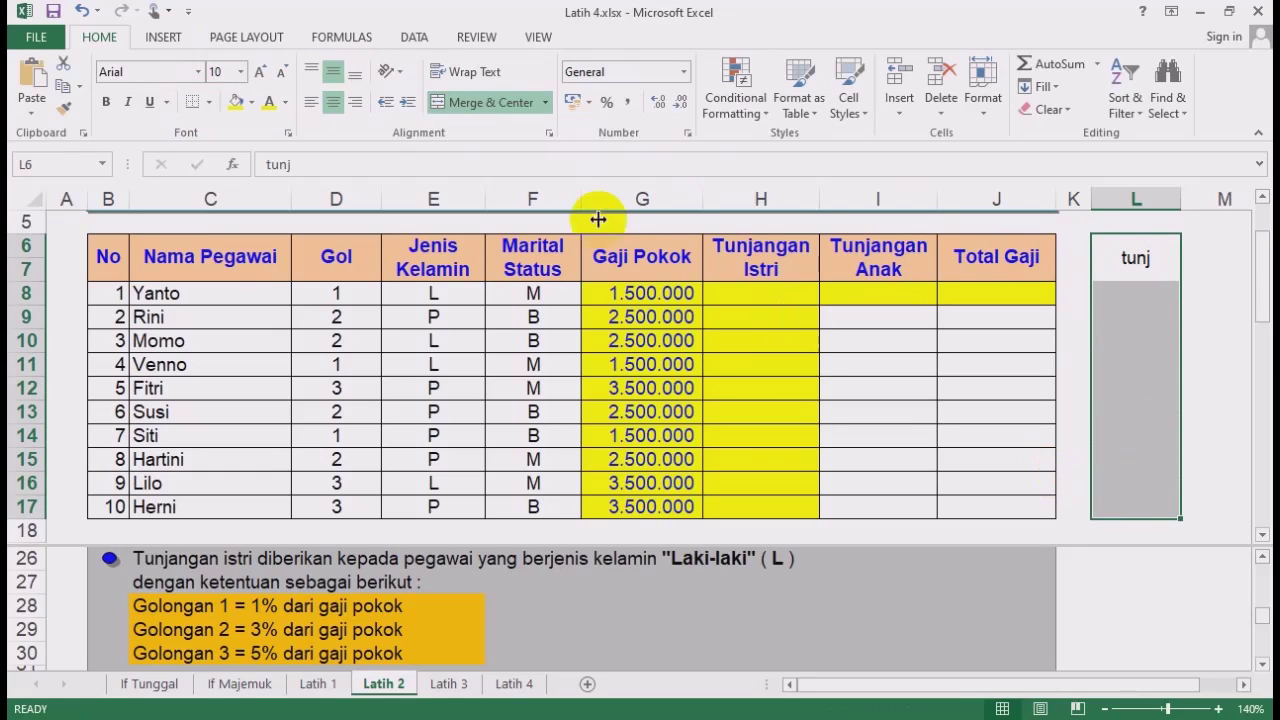
{"action": "left_click", "coordinate": [208, 102]}
{"action": "left_click", "coordinate": [240, 270]}
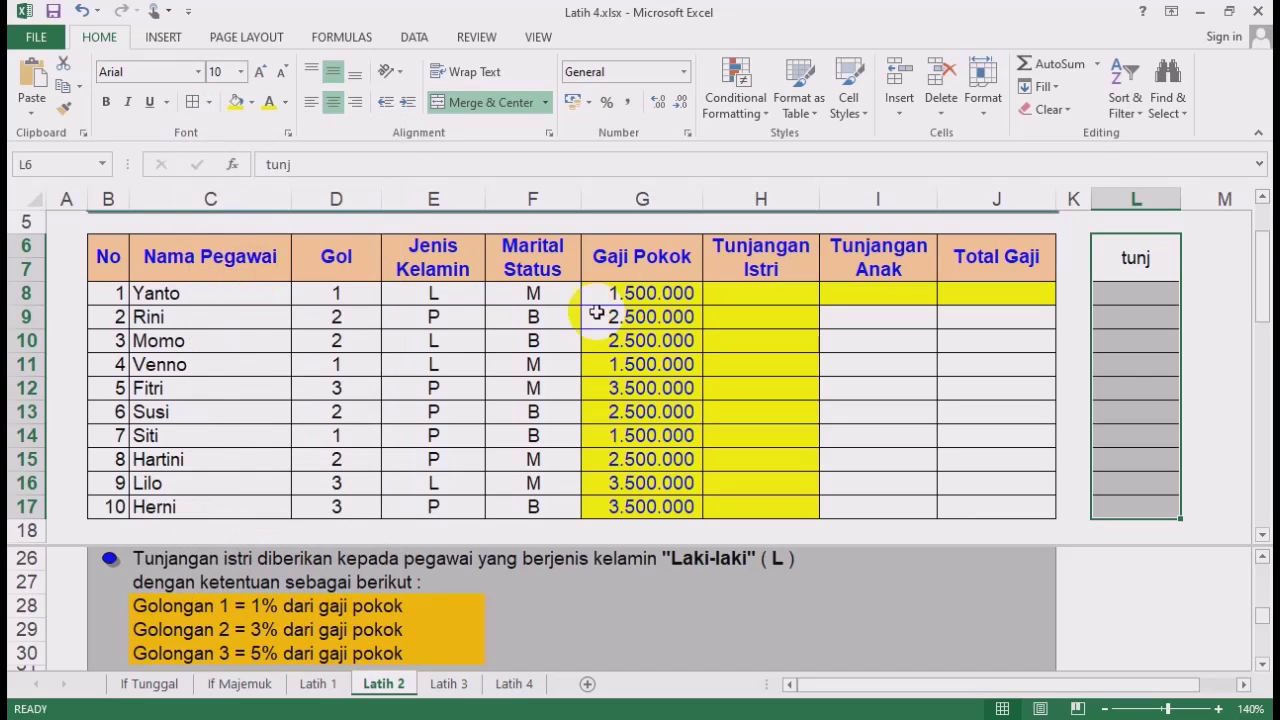
{"action": "left_click", "coordinate": [960, 386]}
Fill cell L8, the first cell under the tunj heading, with yellow.
{"action": "left_click", "coordinate": [1134, 294]}
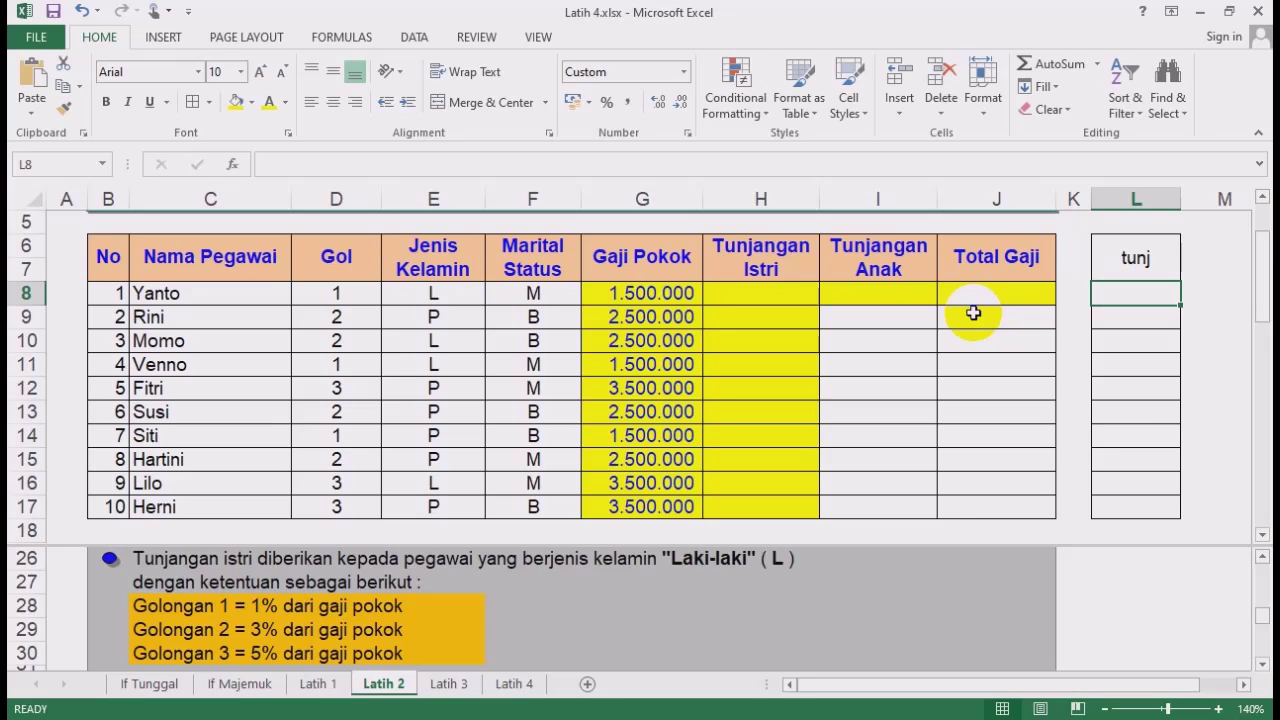
{"action": "left_click", "coordinate": [787, 389]}
{"action": "left_click", "coordinate": [1134, 294]}
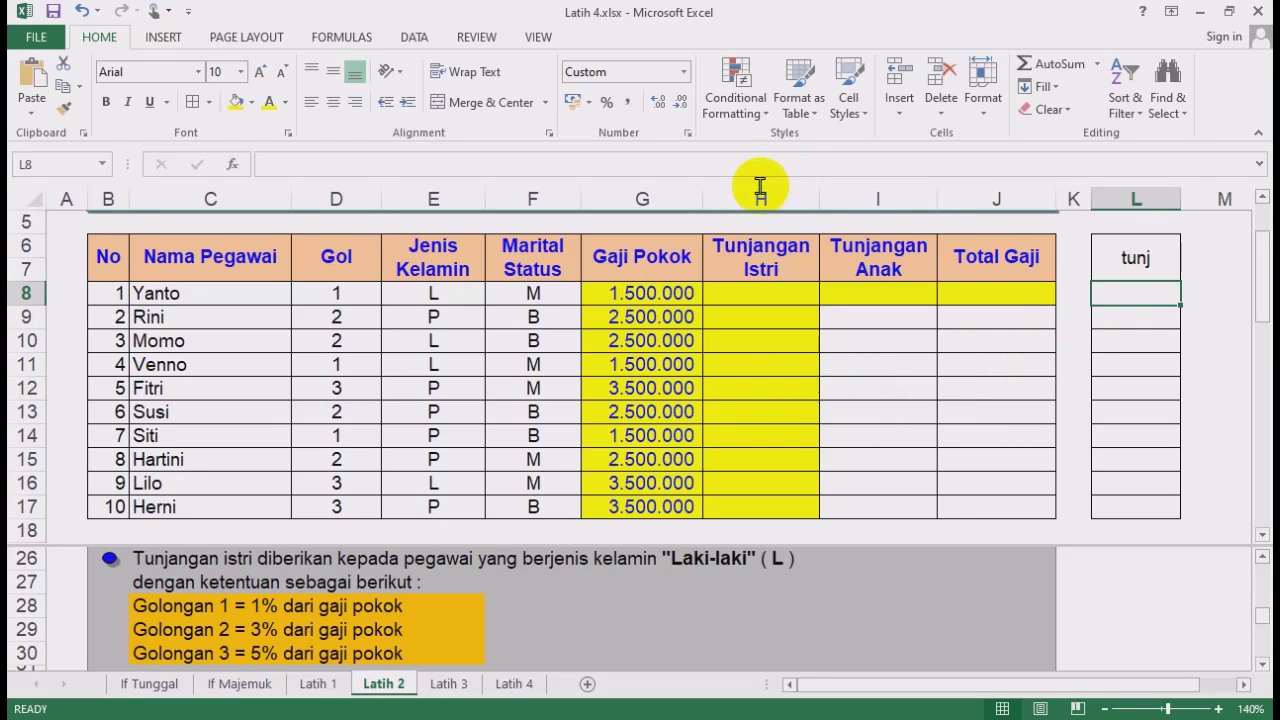
{"action": "left_click", "coordinate": [234, 102]}
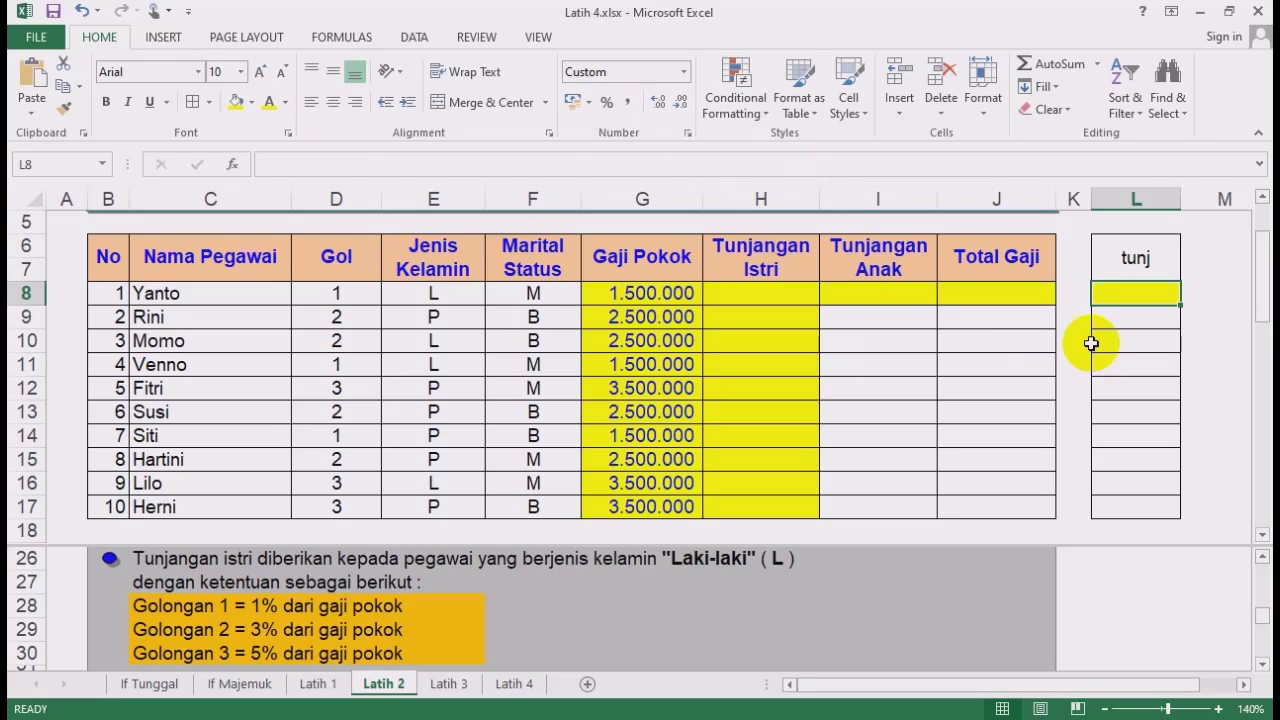
Start an IF formula in L8 that tests whether Gol in D8 equals 1 and returns 1%.
{"action": "type", "text": "=if"}
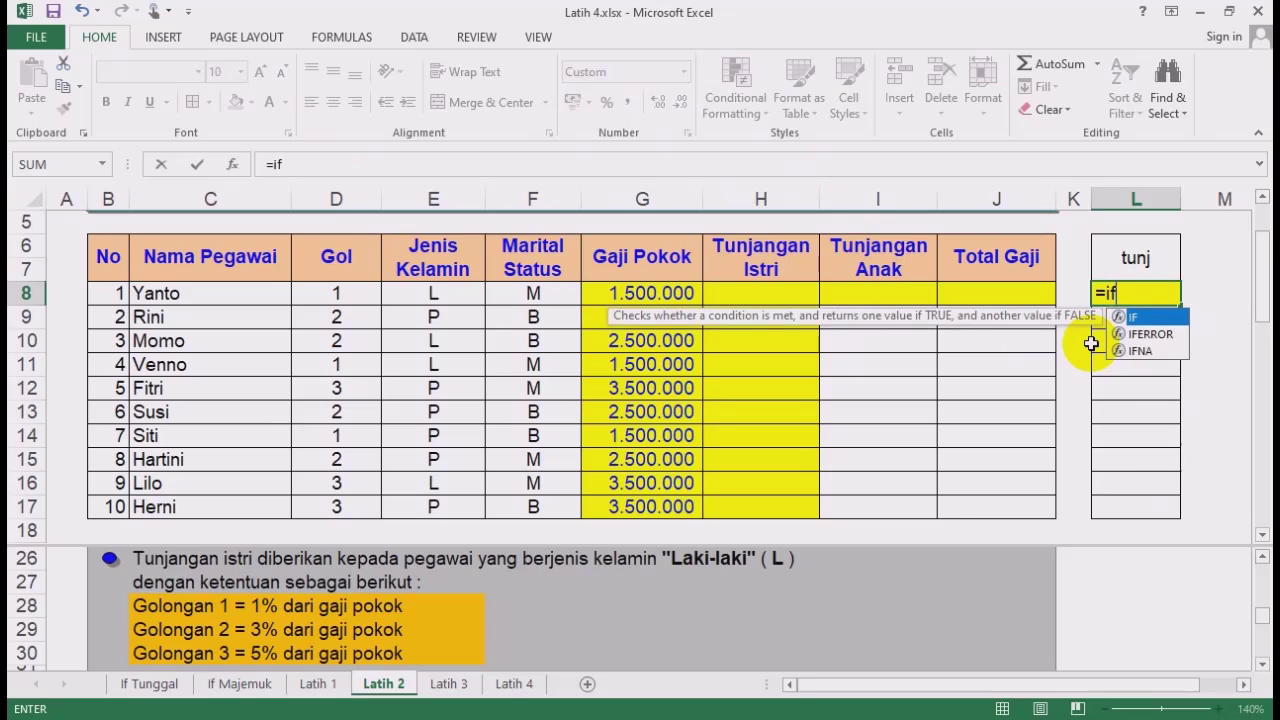
{"action": "type", "text": "("}
{"action": "left_click", "coordinate": [338, 292]}
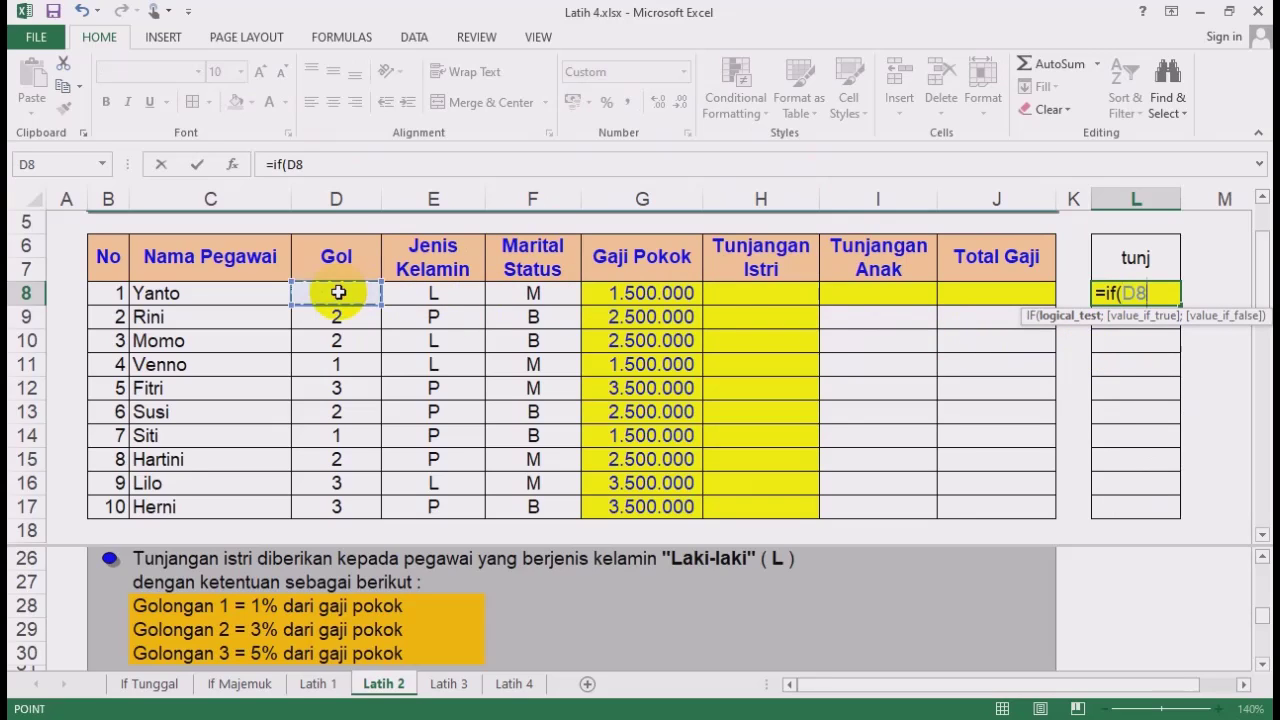
{"action": "type", "text": "=1;"}
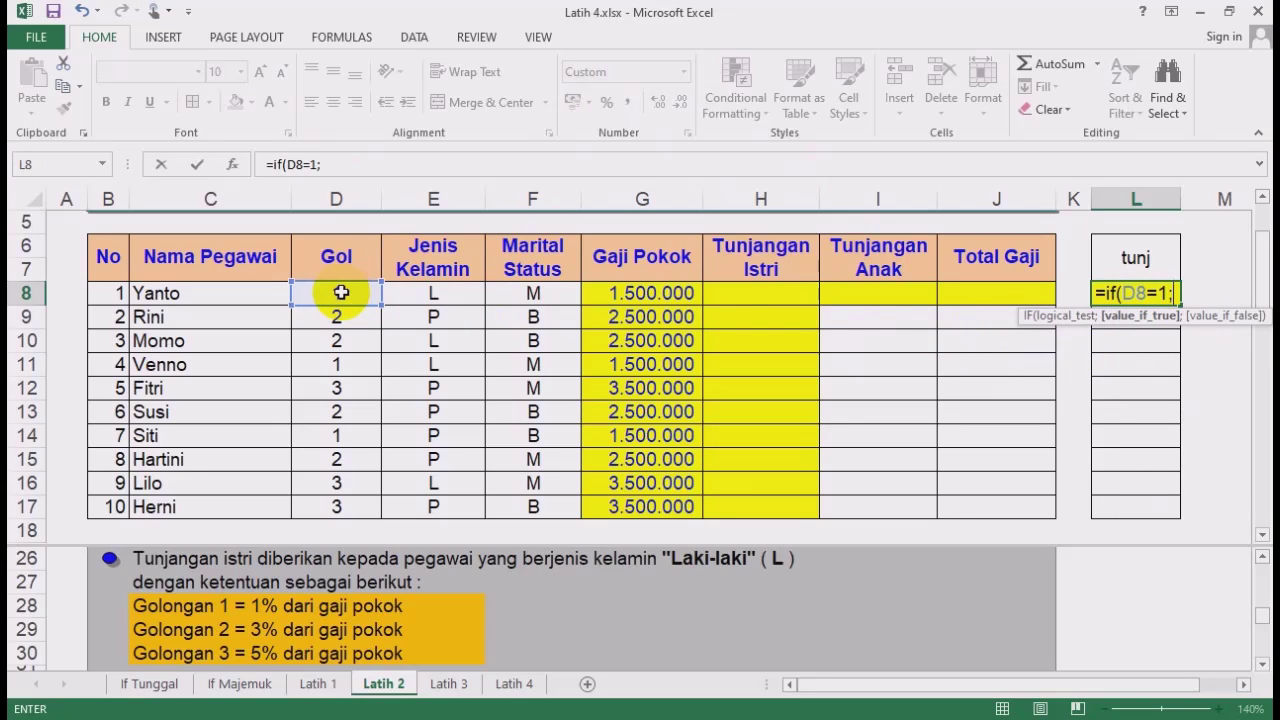
{"action": "type", "text": "1"}
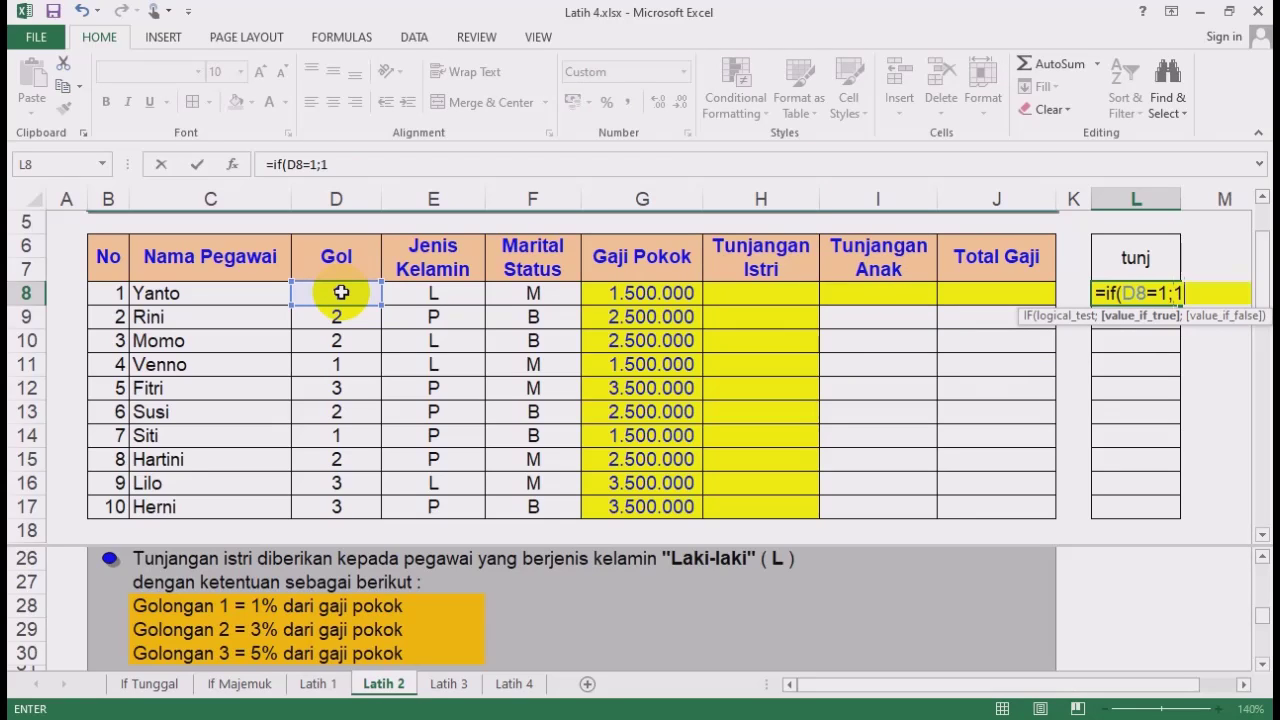
{"action": "type", "text": "%;"}
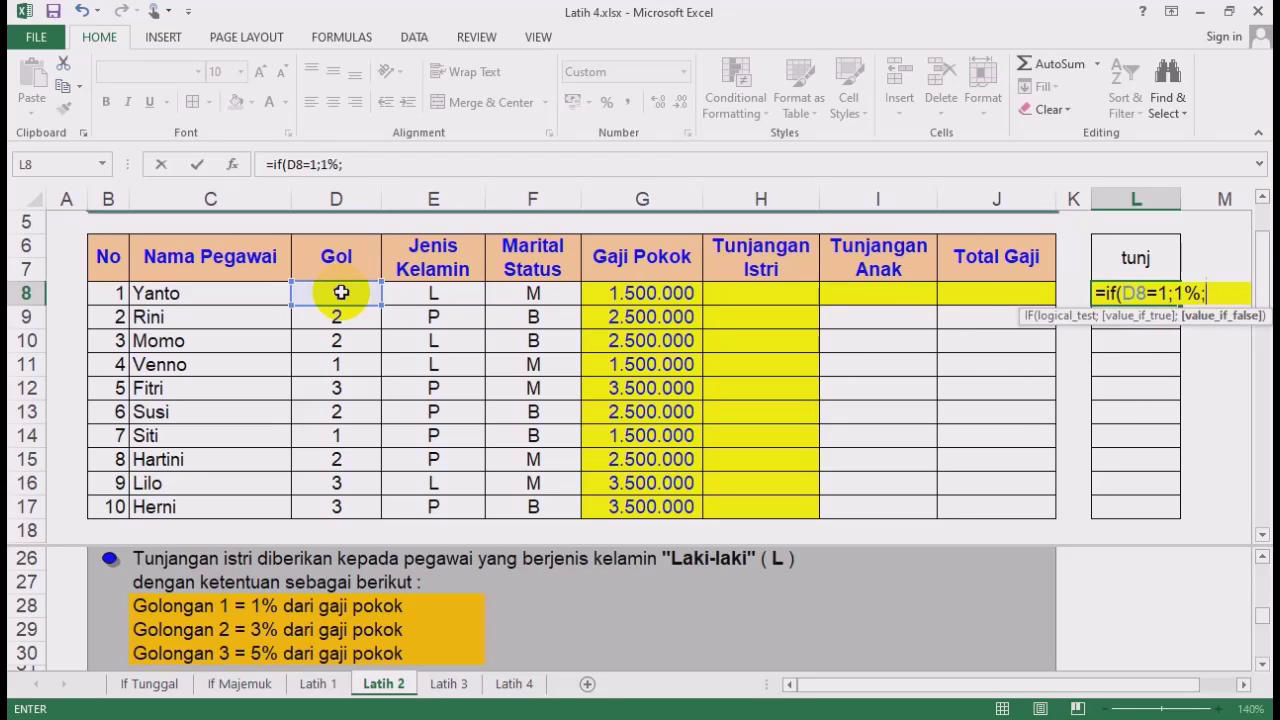
Add a nested IF(D8=2;3%;5%) as the false value of the L8 formula and close both functions.
{"action": "type", "text": "if"}
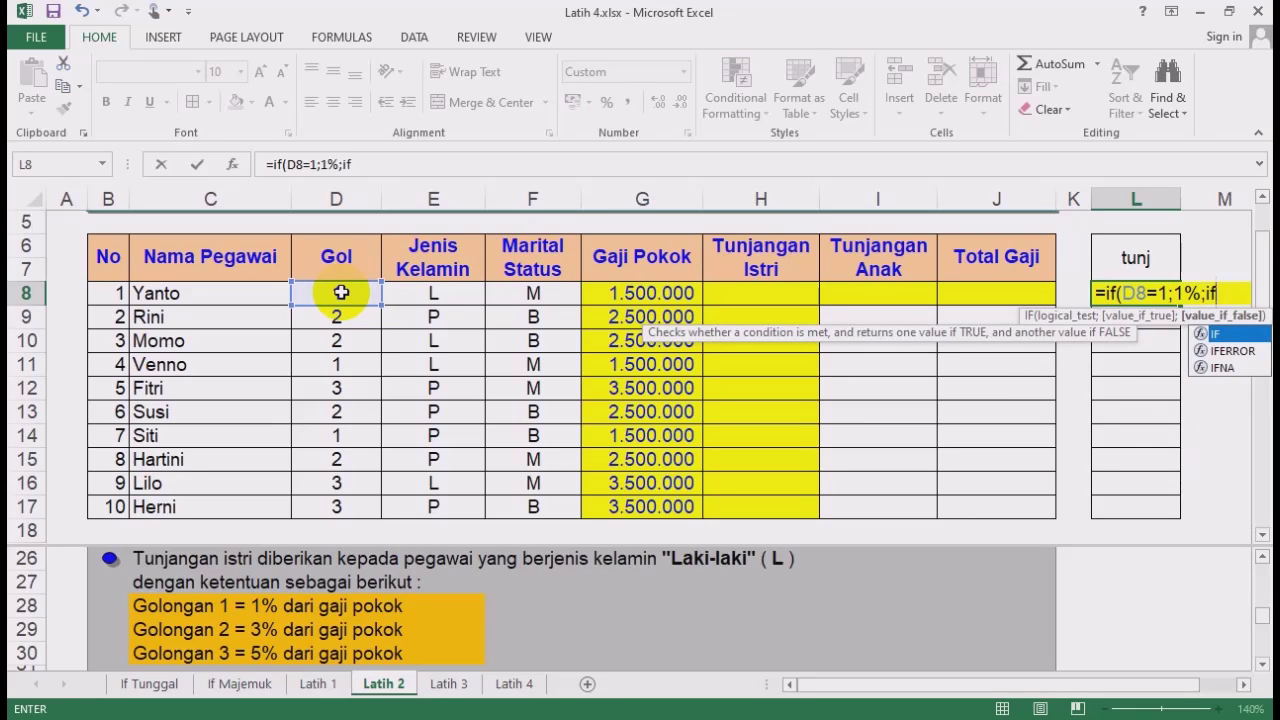
{"action": "type", "text": "("}
{"action": "left_click", "coordinate": [341, 291]}
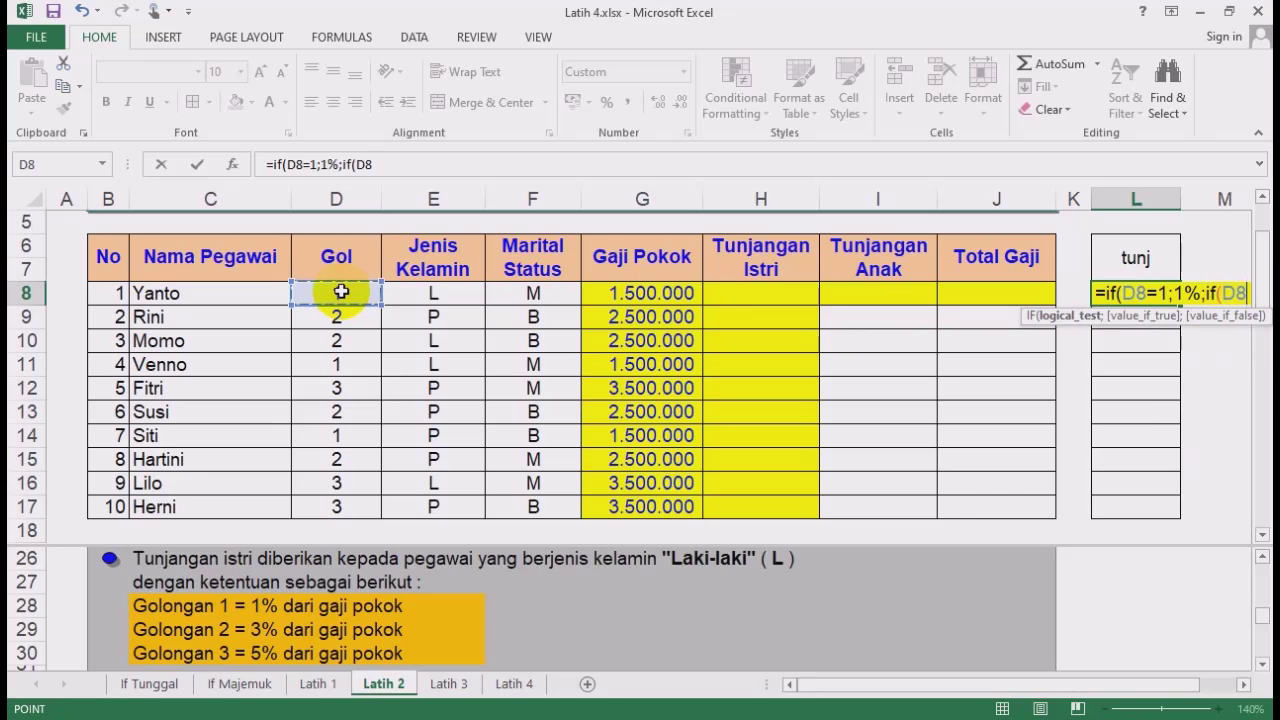
{"action": "type", "text": "=2"}
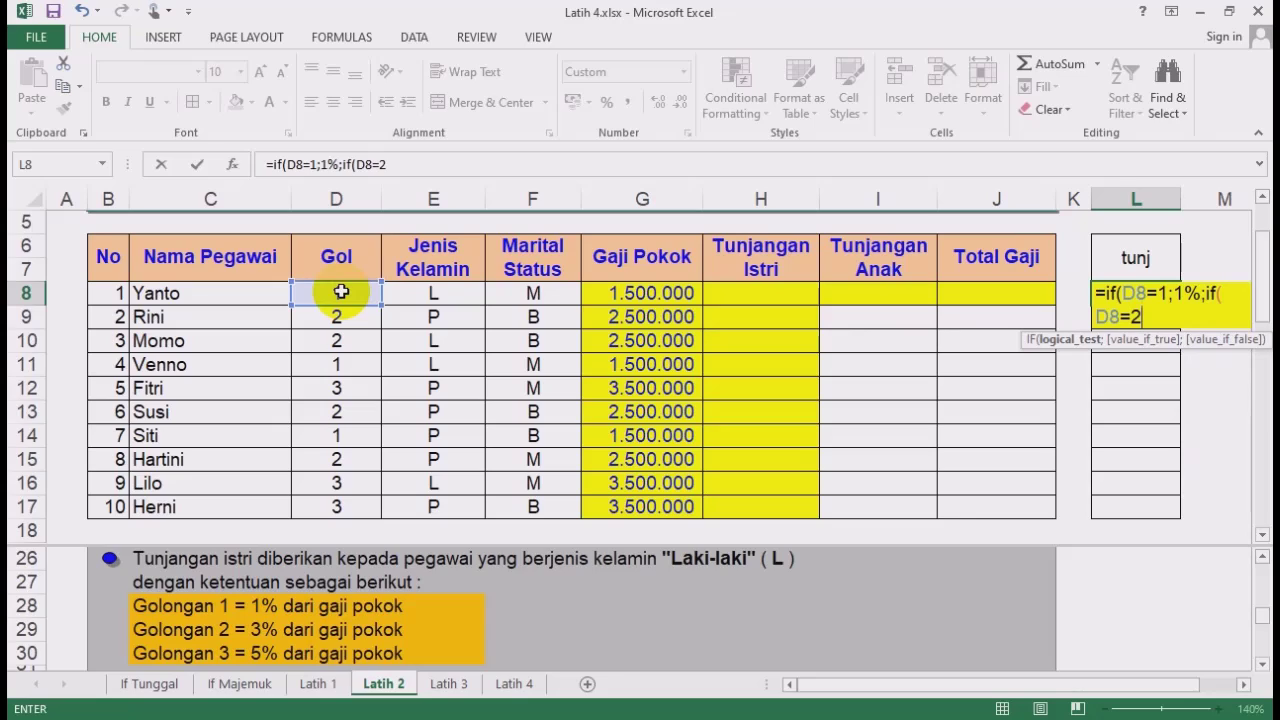
{"action": "type", "text": ";3"}
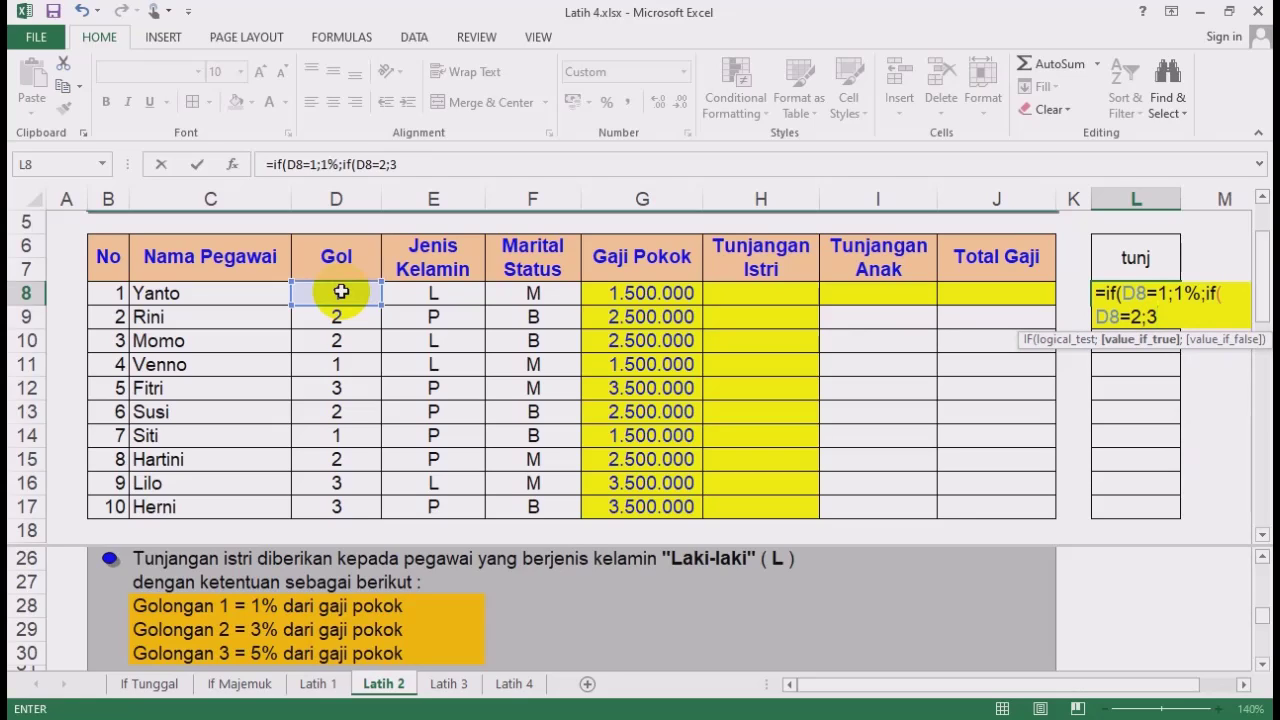
{"action": "type", "text": "%;"}
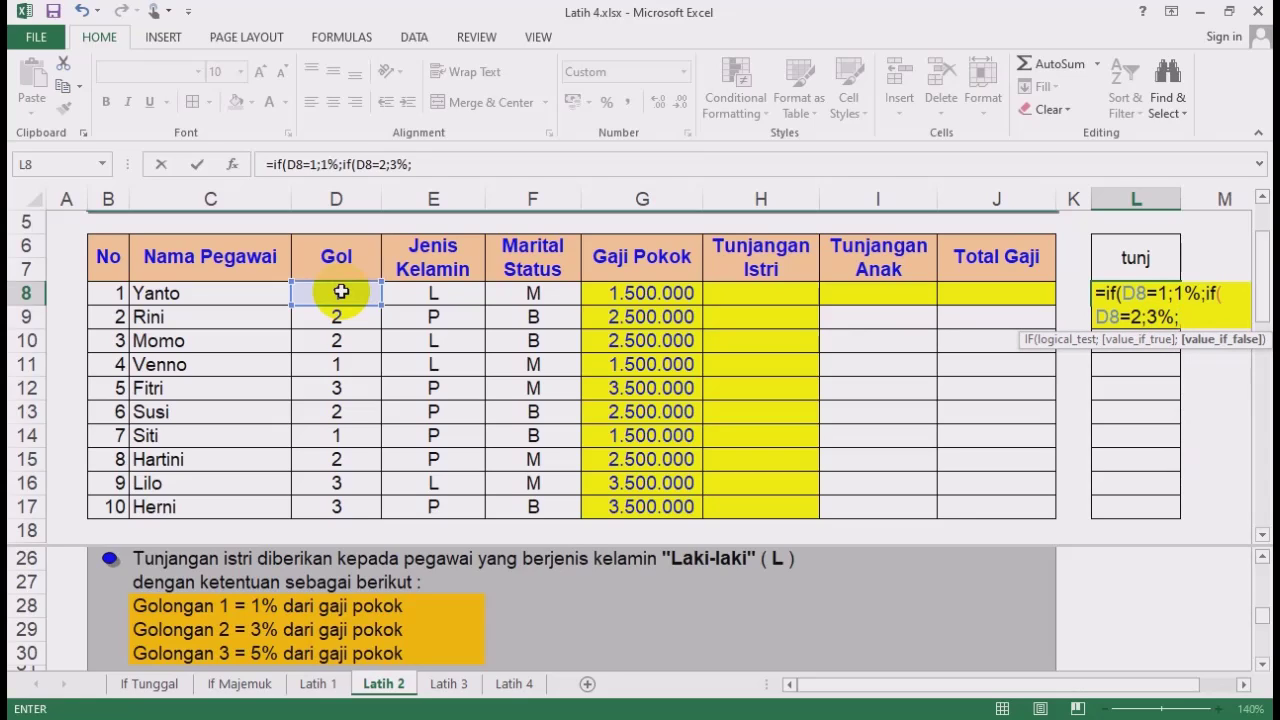
{"action": "type", "text": "5%))"}
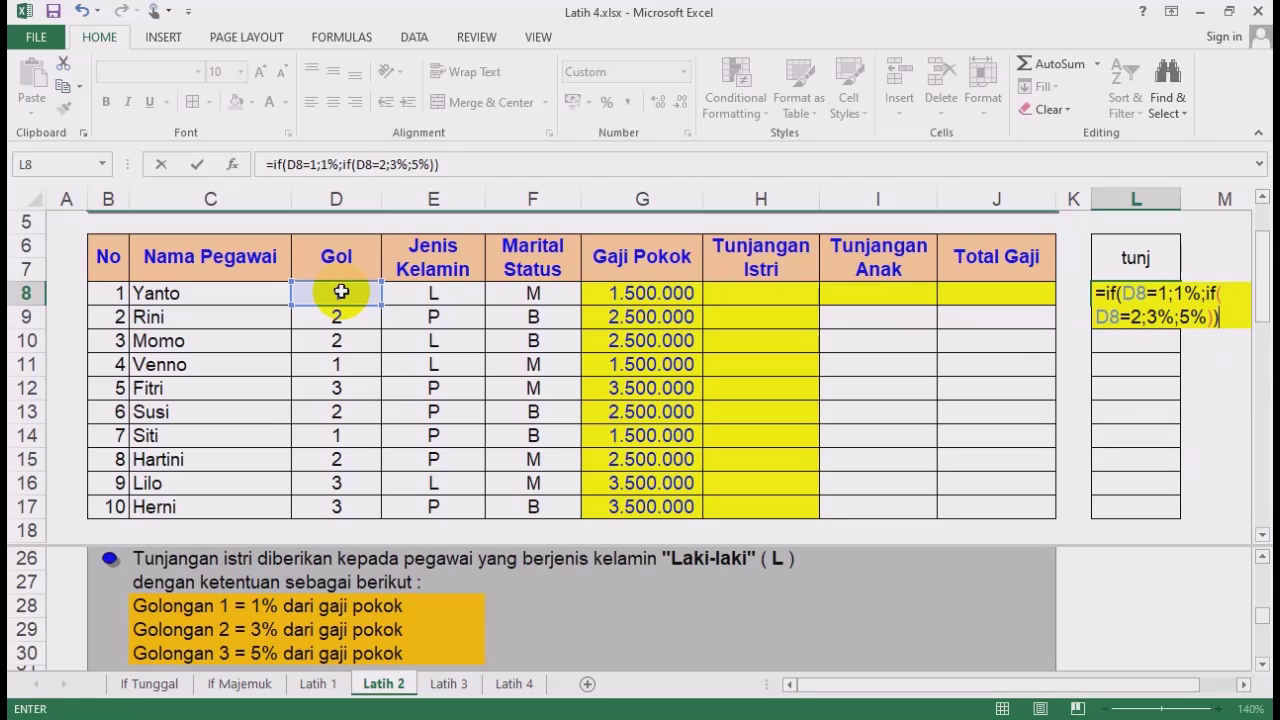
Multiply the L8 percentage by the Gaji Pokok in G8, enter the formula, and copy it down through L17.
{"action": "type", "text": "*"}
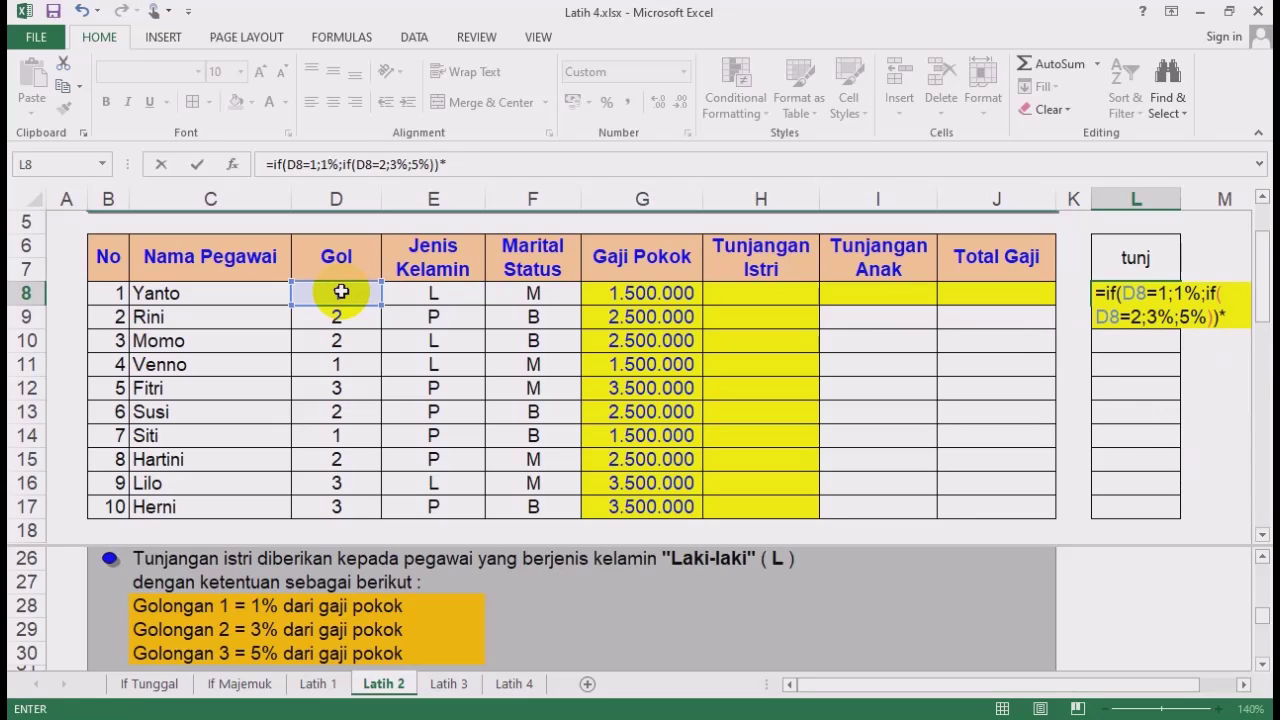
{"action": "left_click", "coordinate": [640, 291]}
{"action": "key", "text": "Return"}
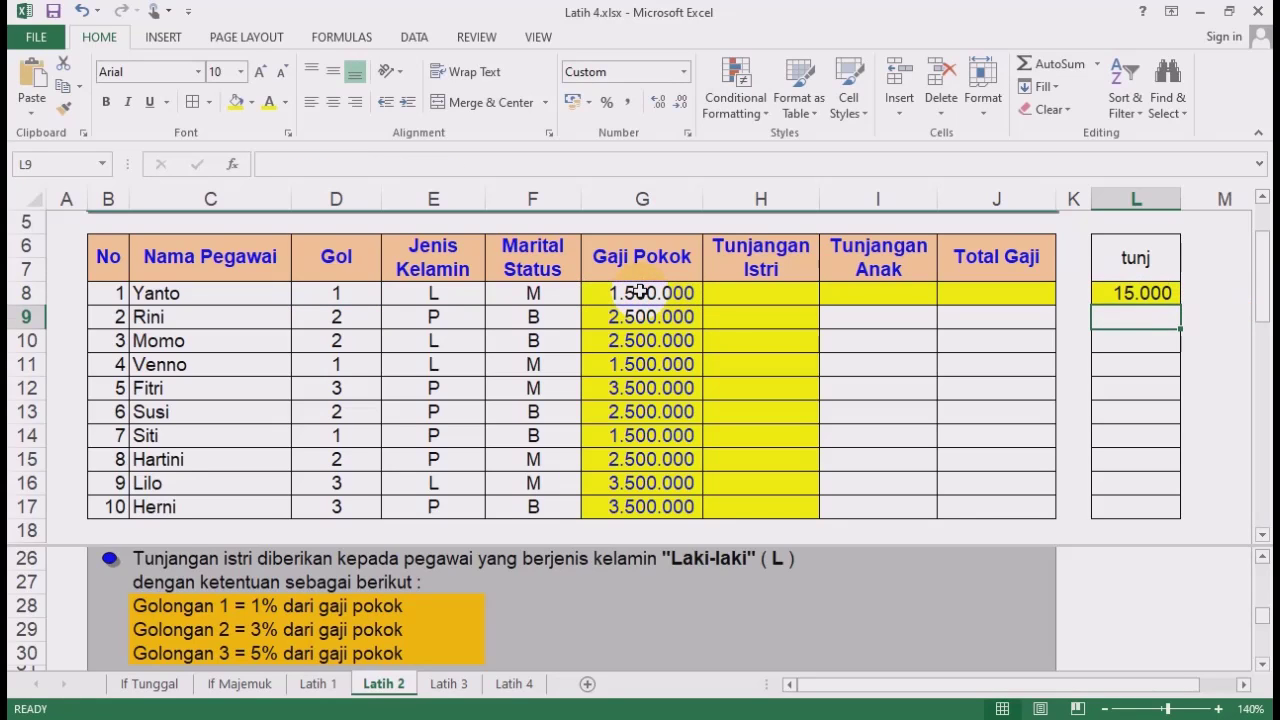
{"action": "left_click", "coordinate": [1157, 293]}
{"action": "left_click_drag", "start_coordinate": [1180, 304], "coordinate": [1181, 515]}
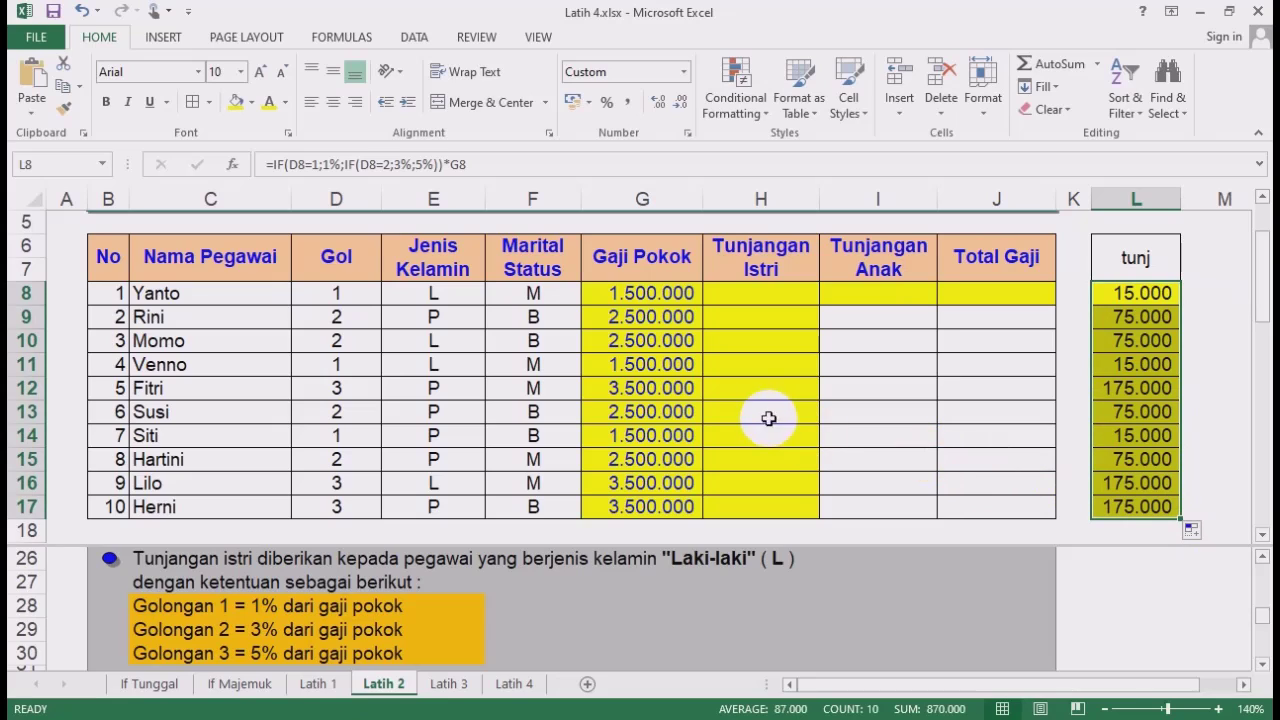
Compare the tunj results in L8:L17 with the empty Tunjangan Istri cells in column H.
{"action": "left_click", "coordinate": [866, 417]}
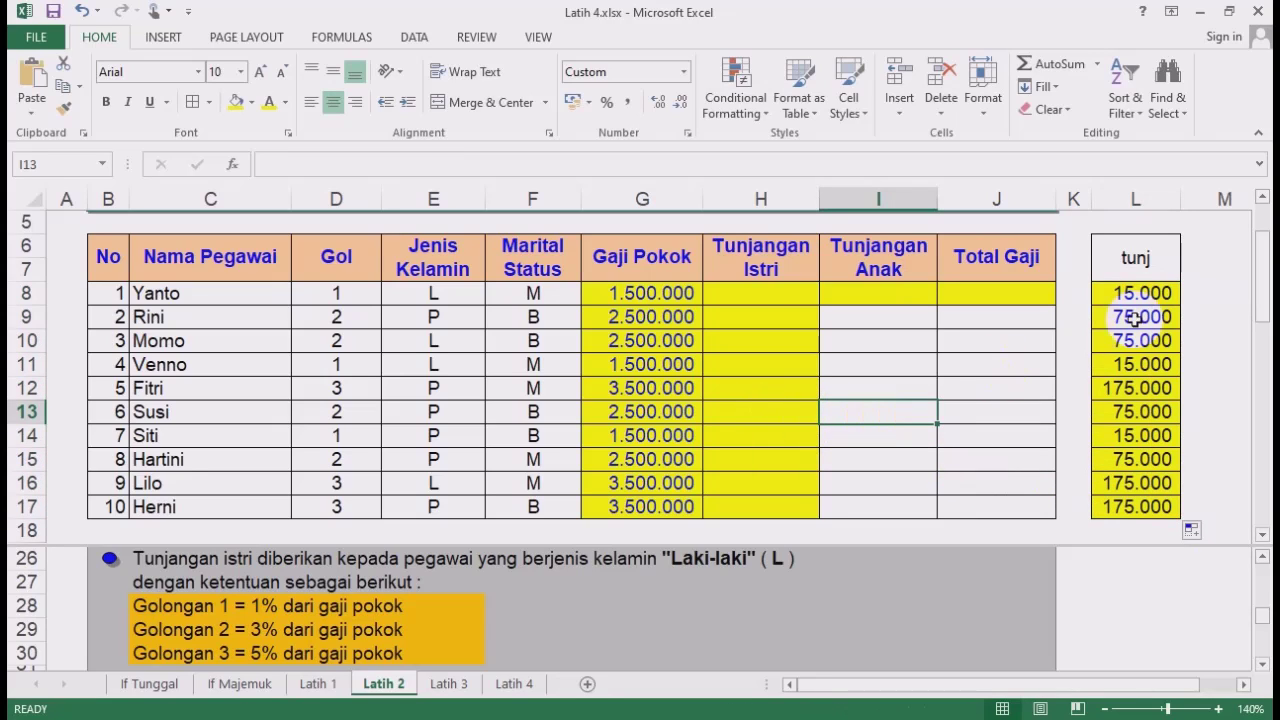
{"action": "left_click_drag", "start_coordinate": [1140, 293], "coordinate": [1134, 505]}
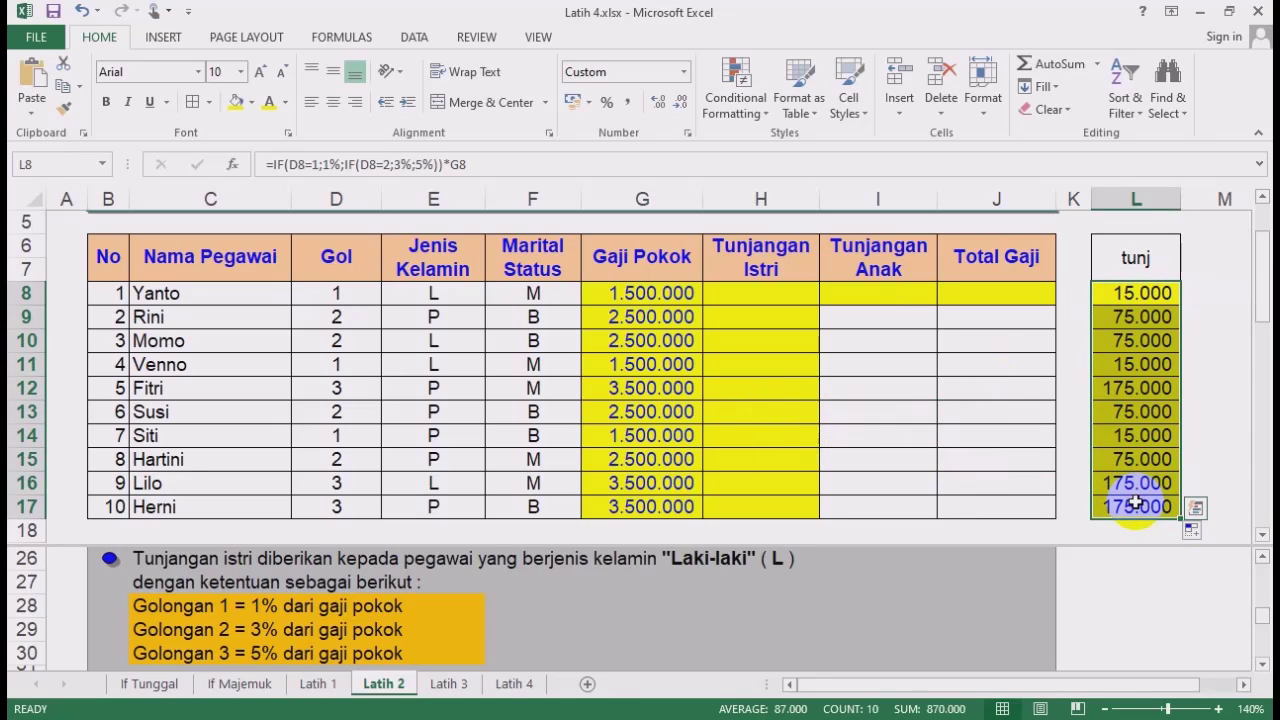
{"action": "left_click", "coordinate": [757, 292]}
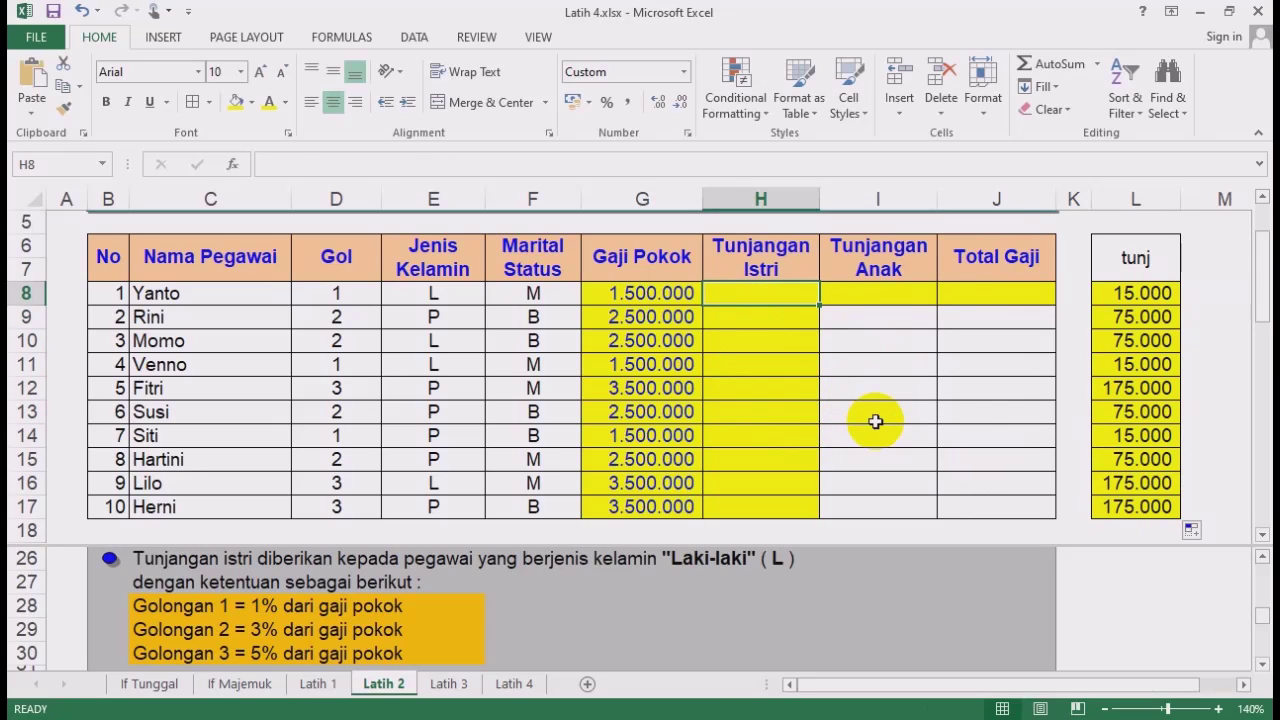
{"action": "left_click", "coordinate": [754, 199]}
{"action": "left_click_drag", "start_coordinate": [751, 266], "coordinate": [749, 507]}
{"action": "left_click", "coordinate": [751, 300]}
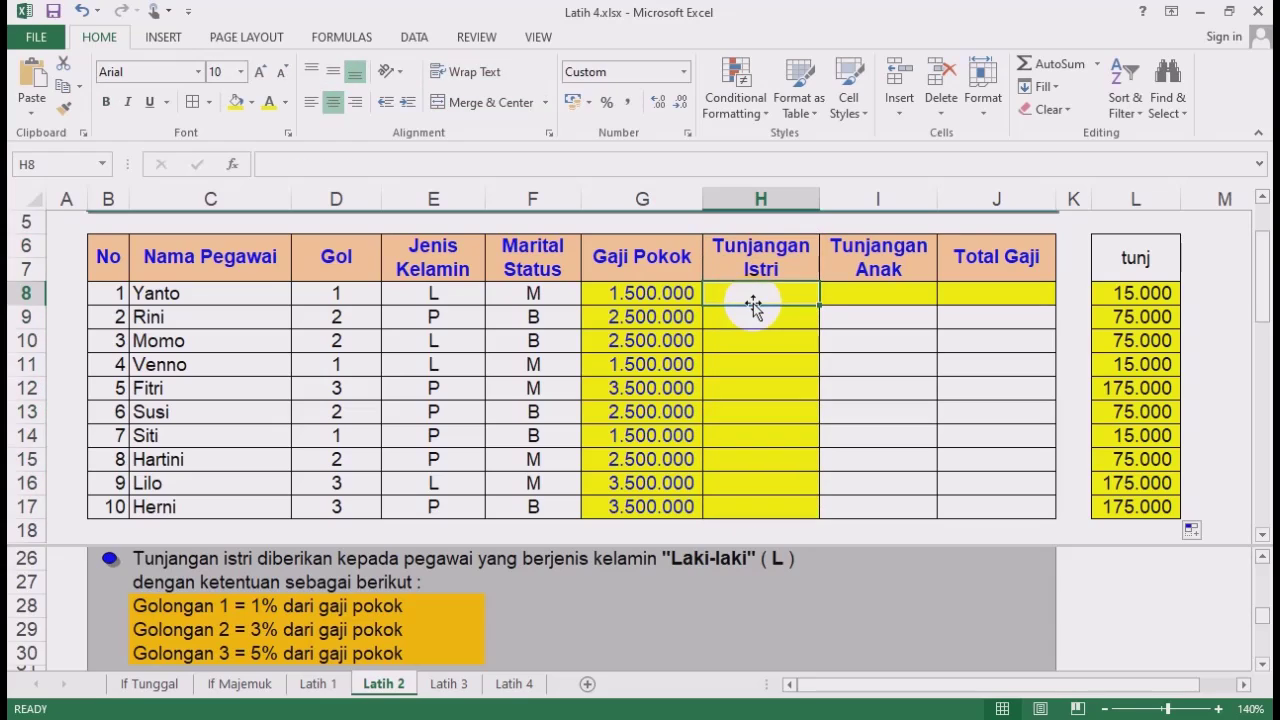
{"action": "left_click", "coordinate": [1147, 300]}
Enter a formula in H8 that returns the L8 allowance when Jenis Kelamin in E8 equals "L" and 0 otherwise.
{"action": "left_click", "coordinate": [748, 293]}
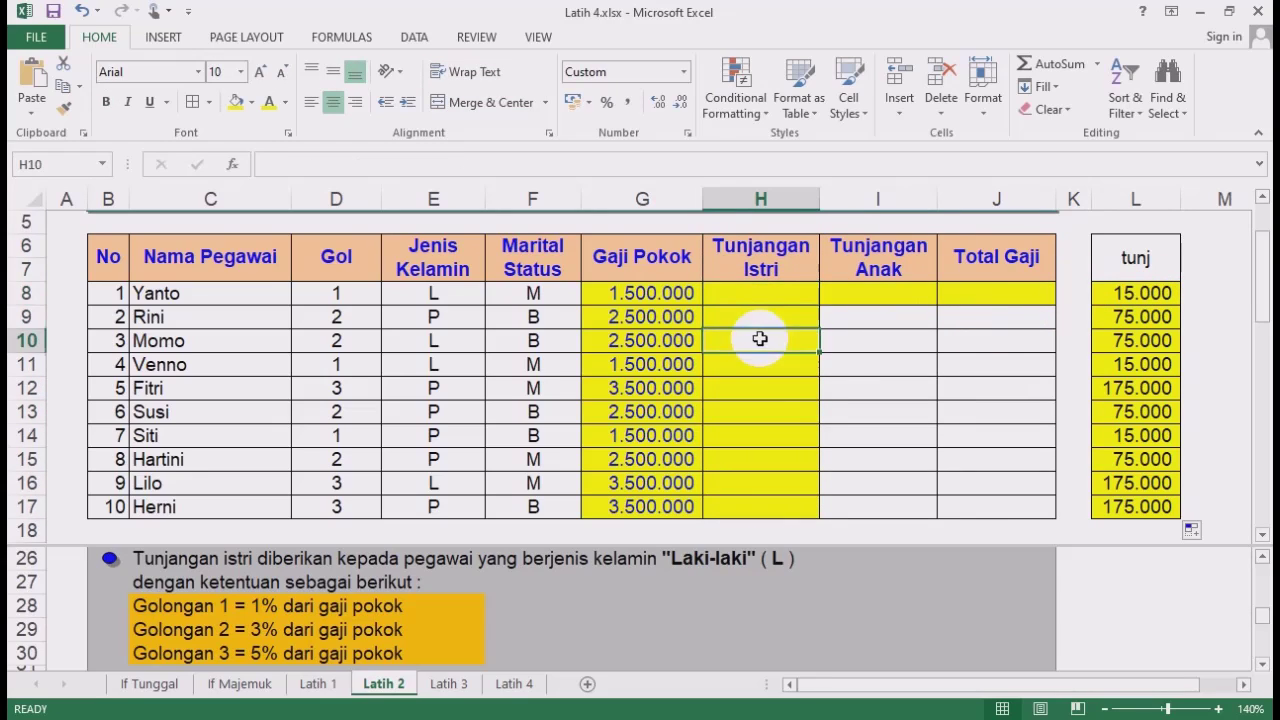
{"action": "type", "text": "="}
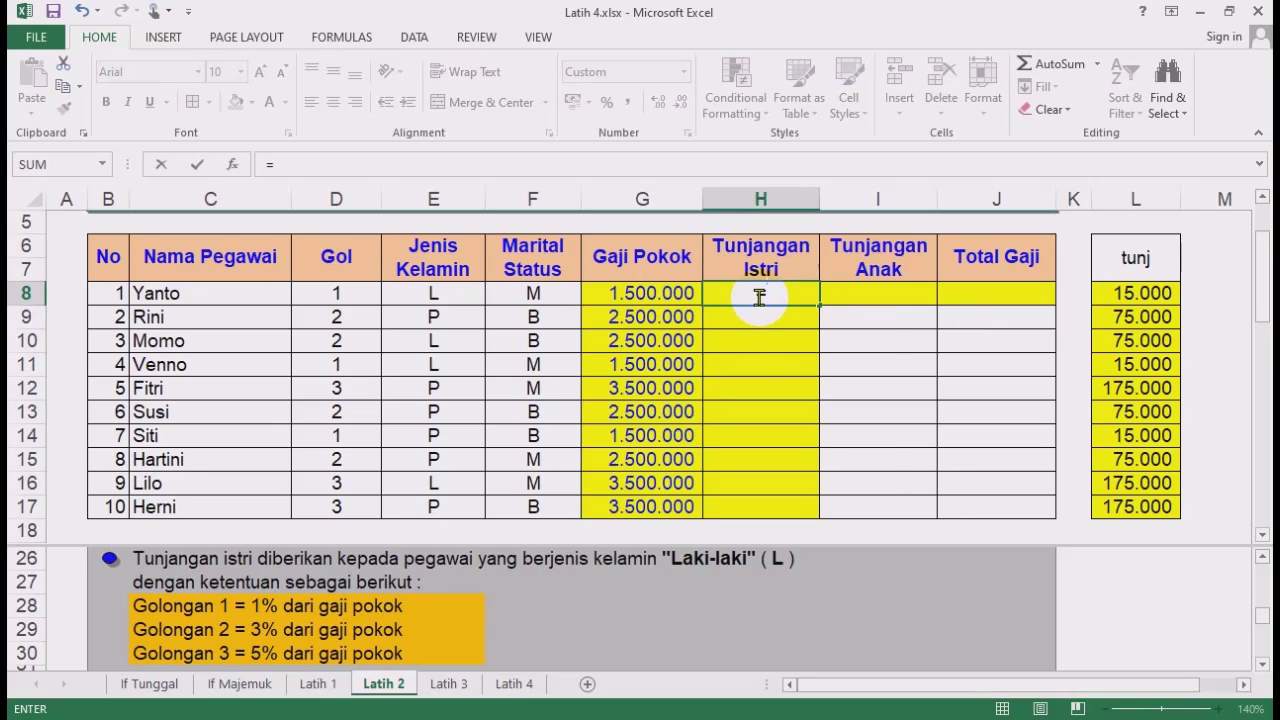
{"action": "type", "text": "if"}
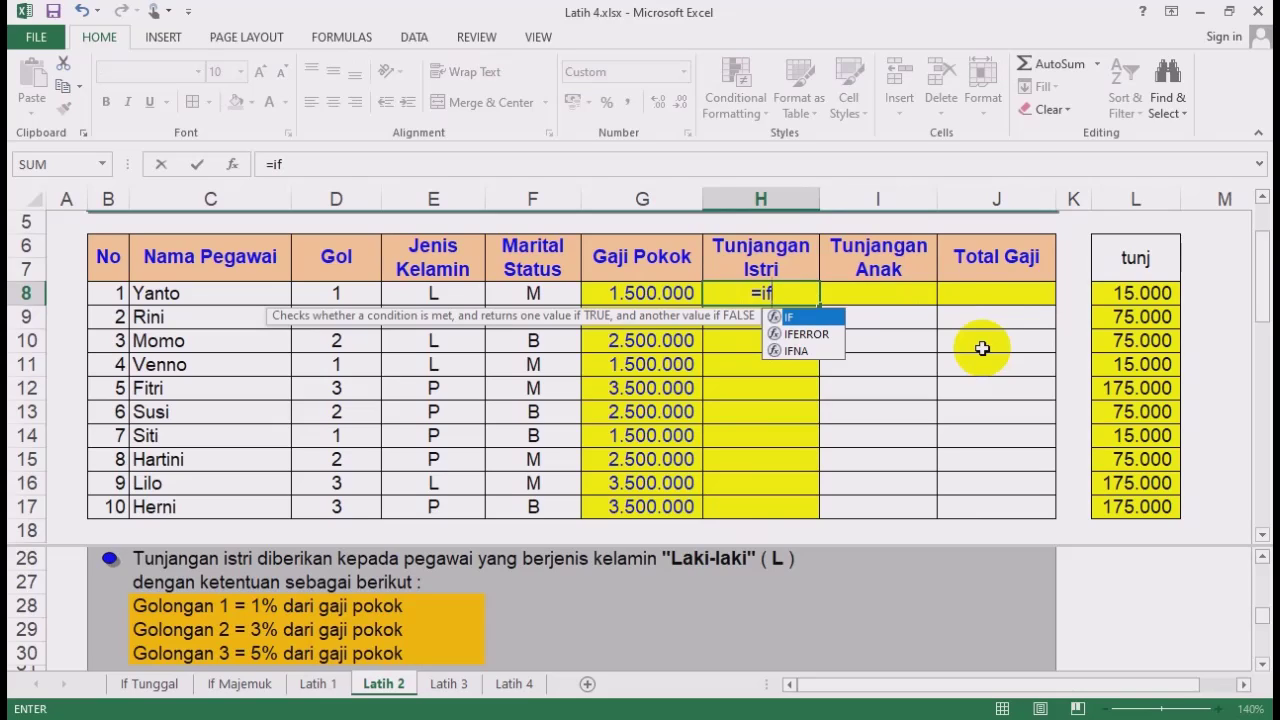
{"action": "type", "text": "("}
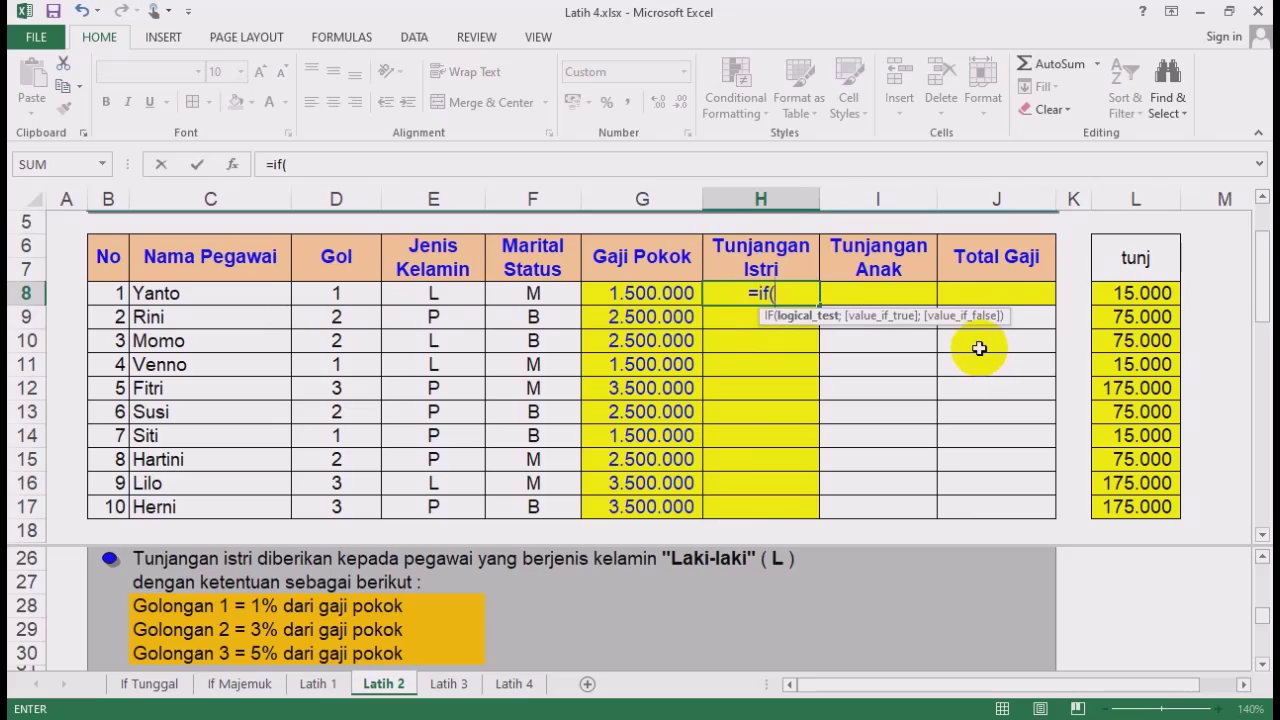
{"action": "left_click", "coordinate": [438, 295]}
{"action": "type", "text": "="}
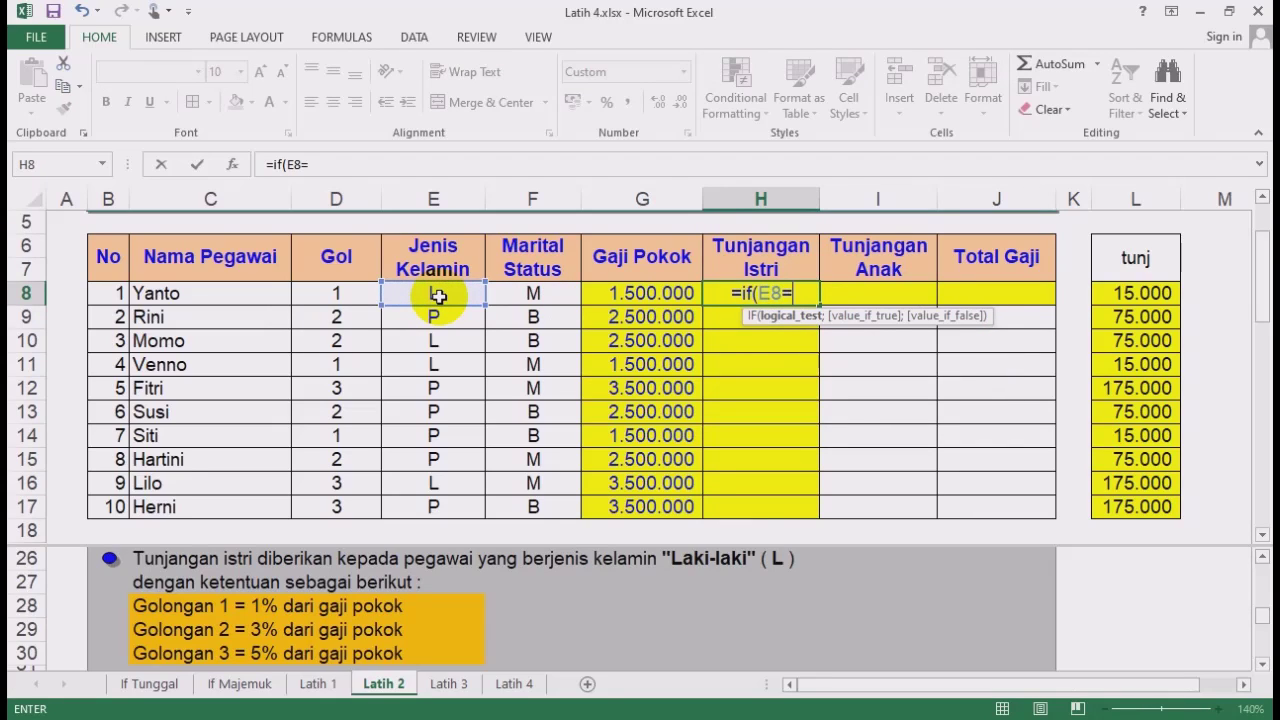
{"action": "type", "text": "\"L\";"}
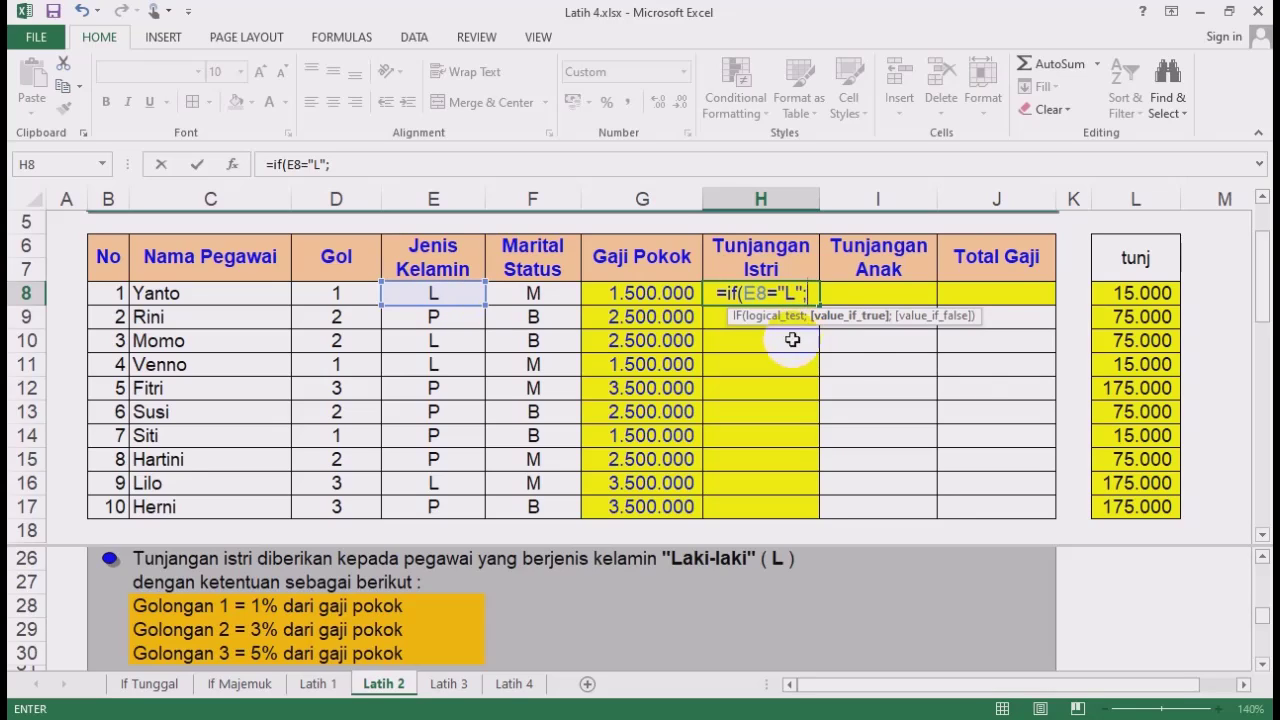
{"action": "left_click", "coordinate": [1145, 295]}
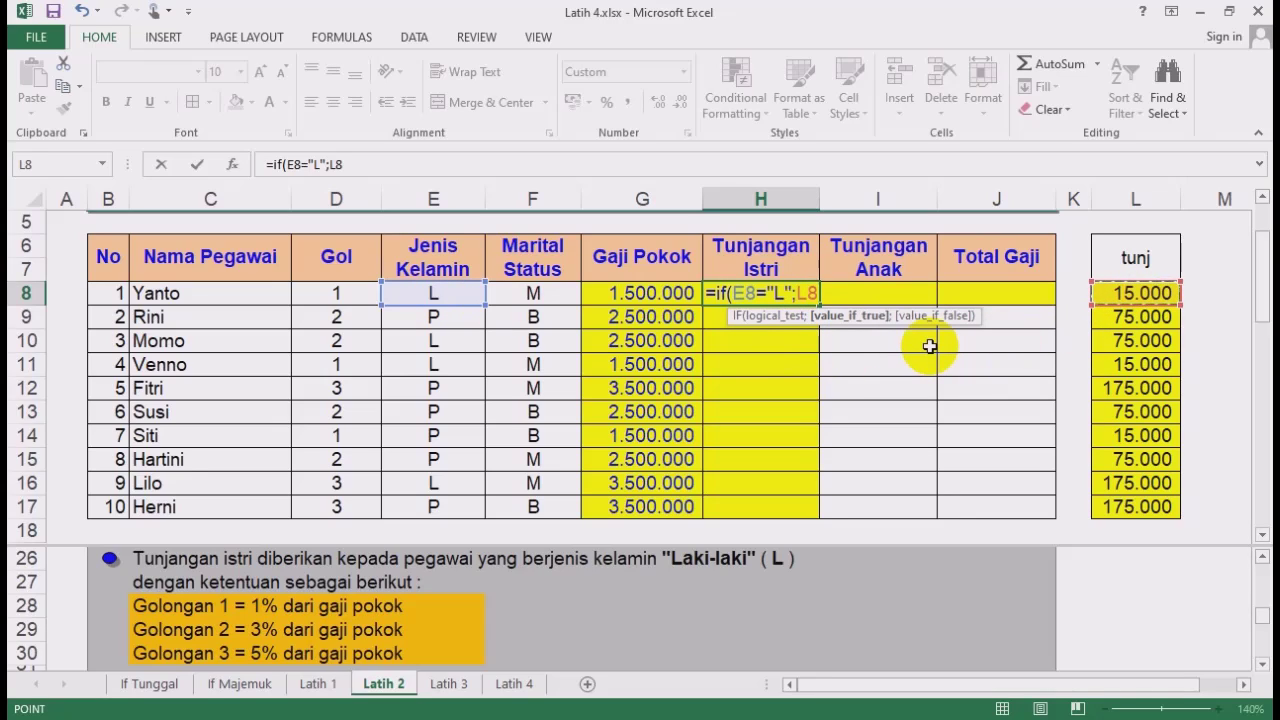
{"action": "type", "text": ";"}
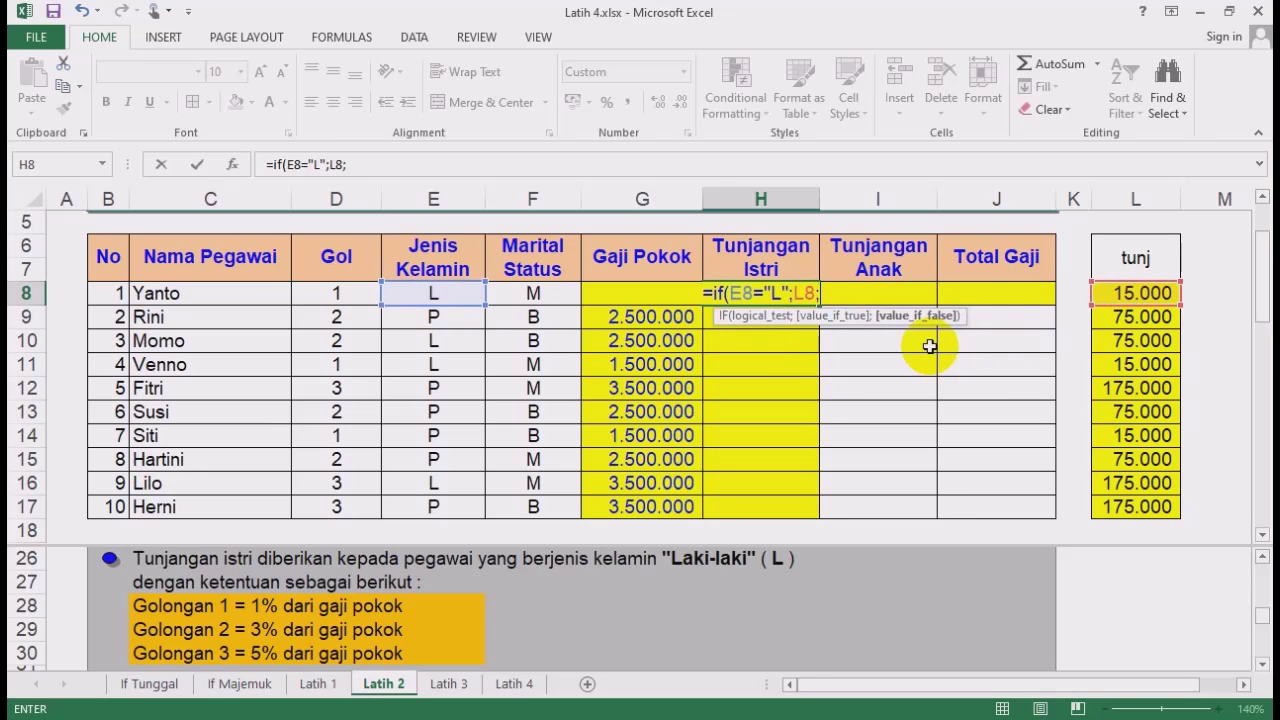
{"action": "type", "text": "0"}
{"action": "key", "text": "Return"}
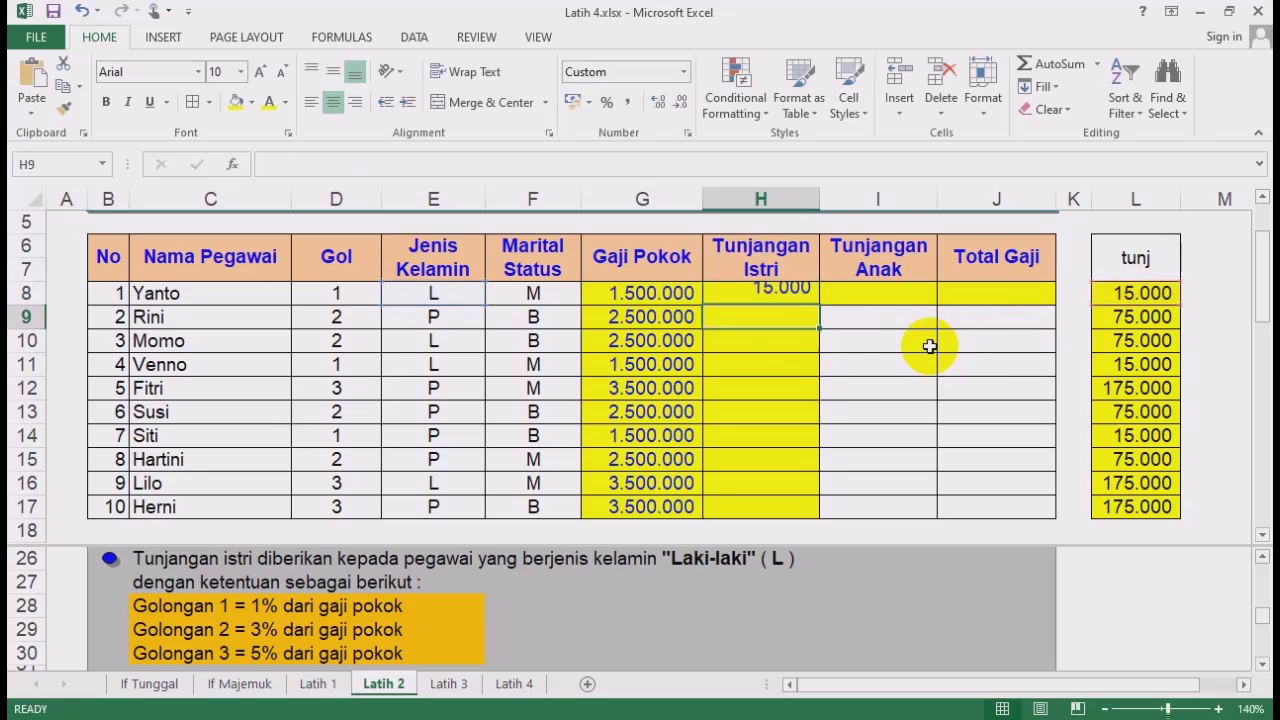
Copy the Tunjangan Istri formula from H8 down through H17.
{"action": "left_click", "coordinate": [786, 292]}
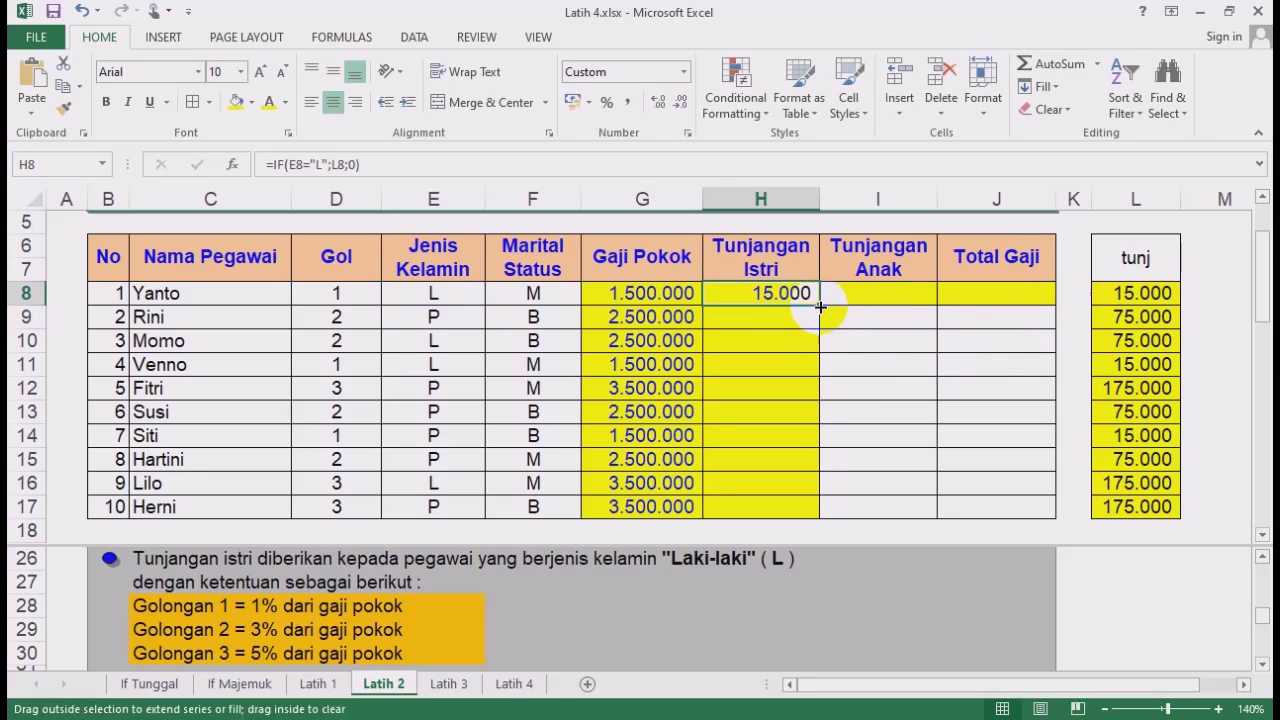
{"action": "double_click", "coordinate": [818, 308]}
{"action": "left_click", "coordinate": [762, 294]}
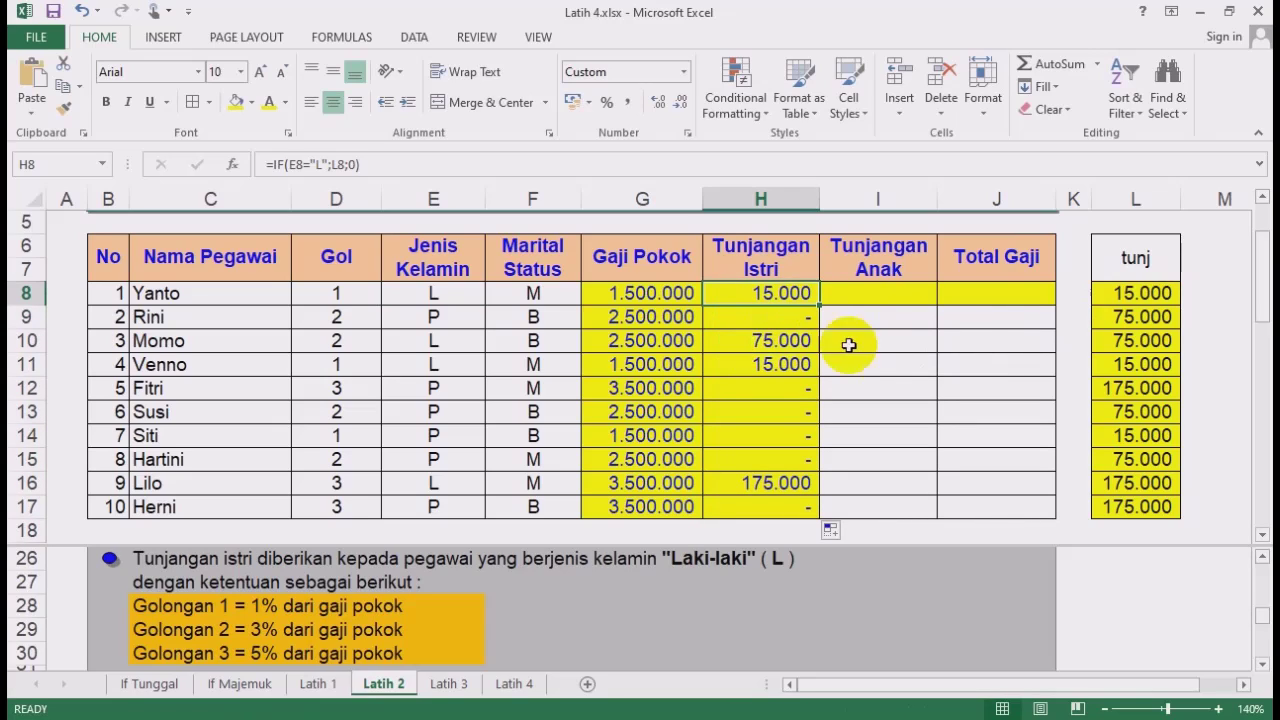
Review the tunj helper column, then read the Tunjangan Anak rule in row 32 and check it against the Marital Status column.
{"action": "left_click_drag", "start_coordinate": [1136, 258], "coordinate": [1143, 509]}
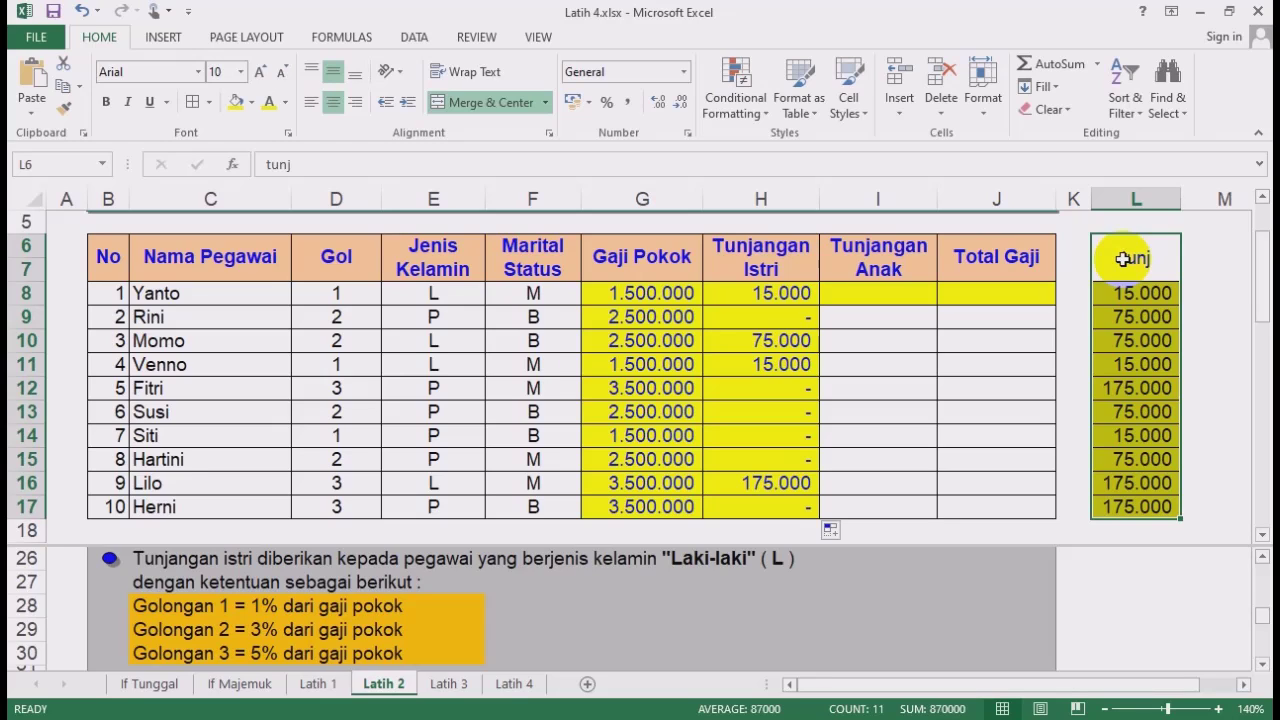
{"action": "left_click_drag", "start_coordinate": [850, 437], "coordinate": [843, 418]}
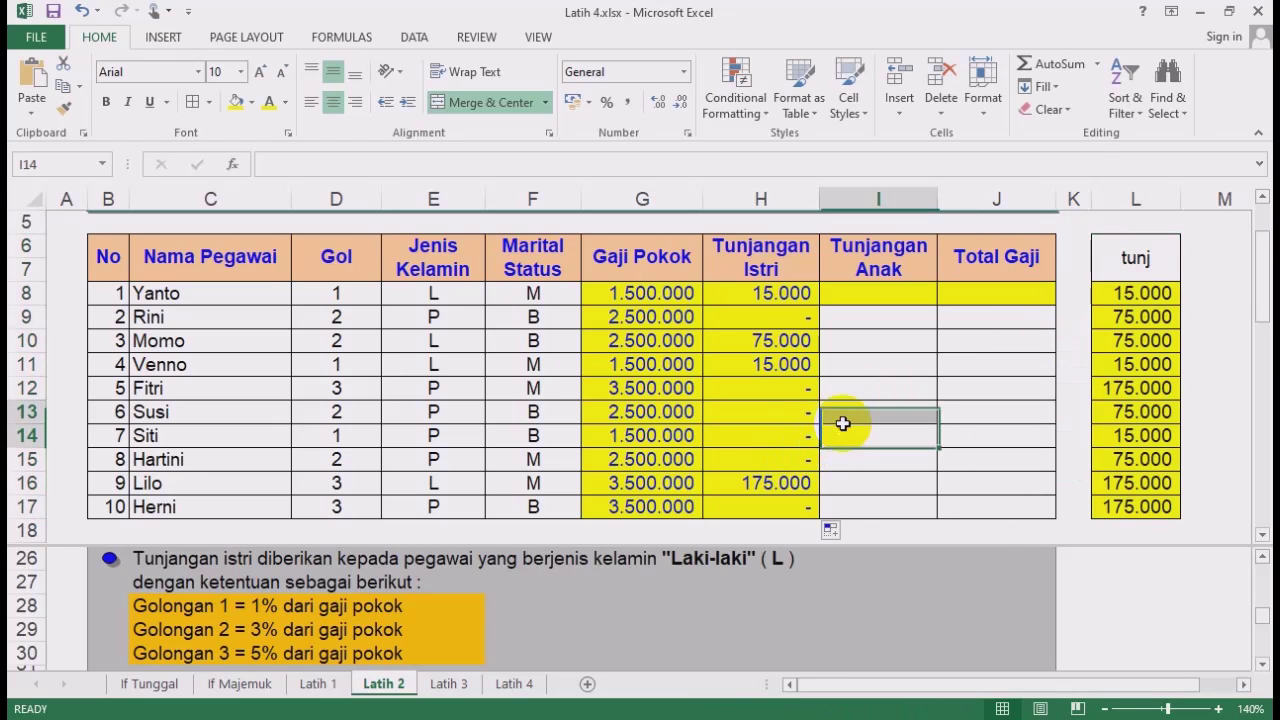
{"action": "left_click", "coordinate": [1260, 666]}
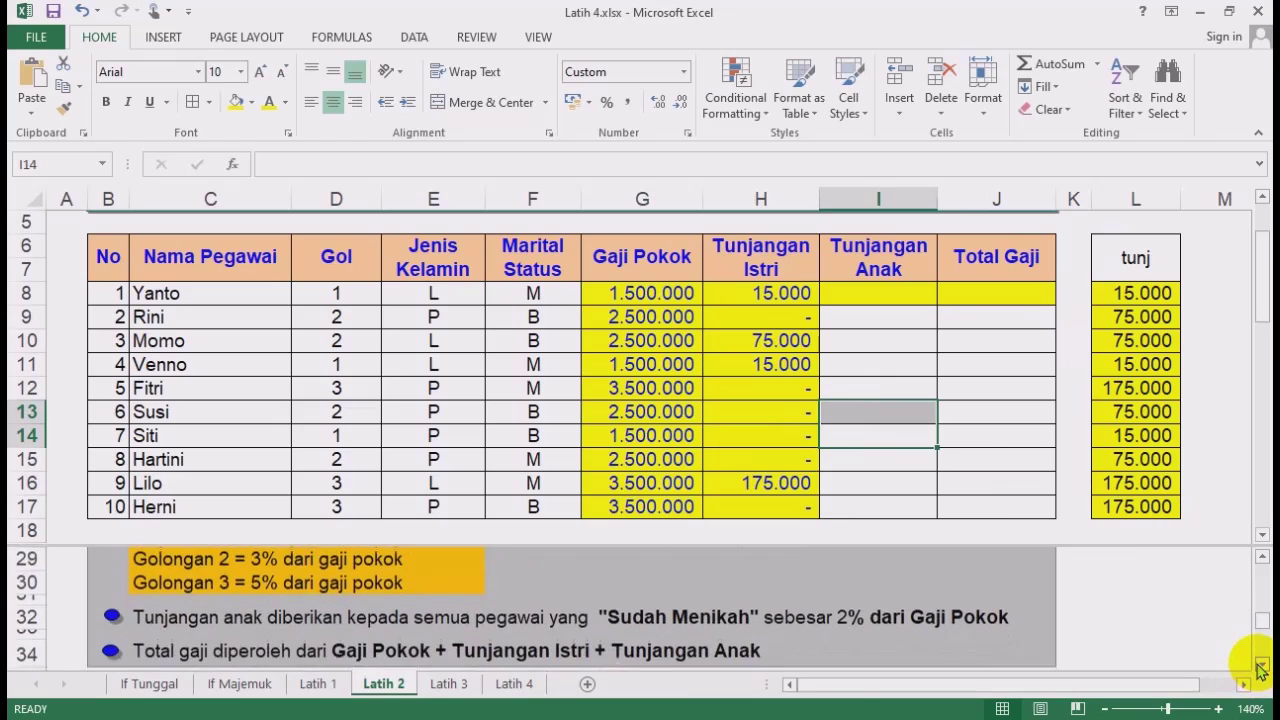
{"action": "left_click", "coordinate": [1260, 666]}
{"action": "left_click", "coordinate": [1260, 666]}
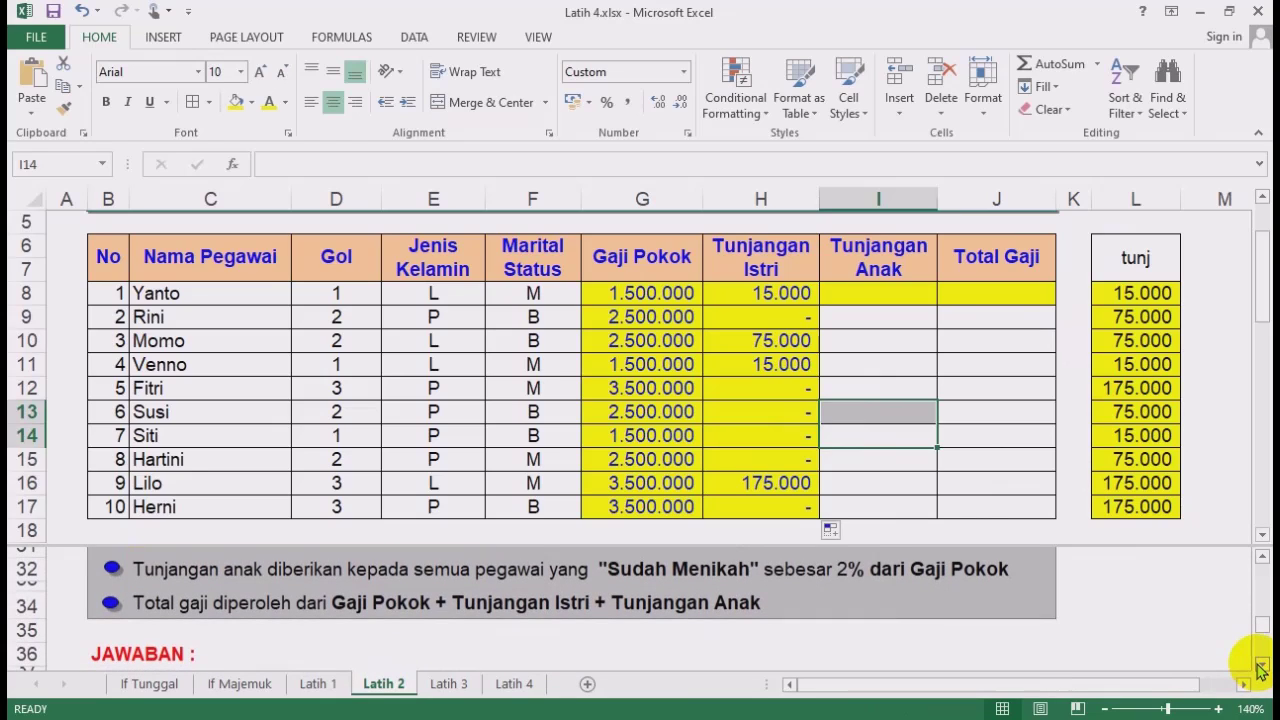
{"action": "left_click", "coordinate": [887, 292]}
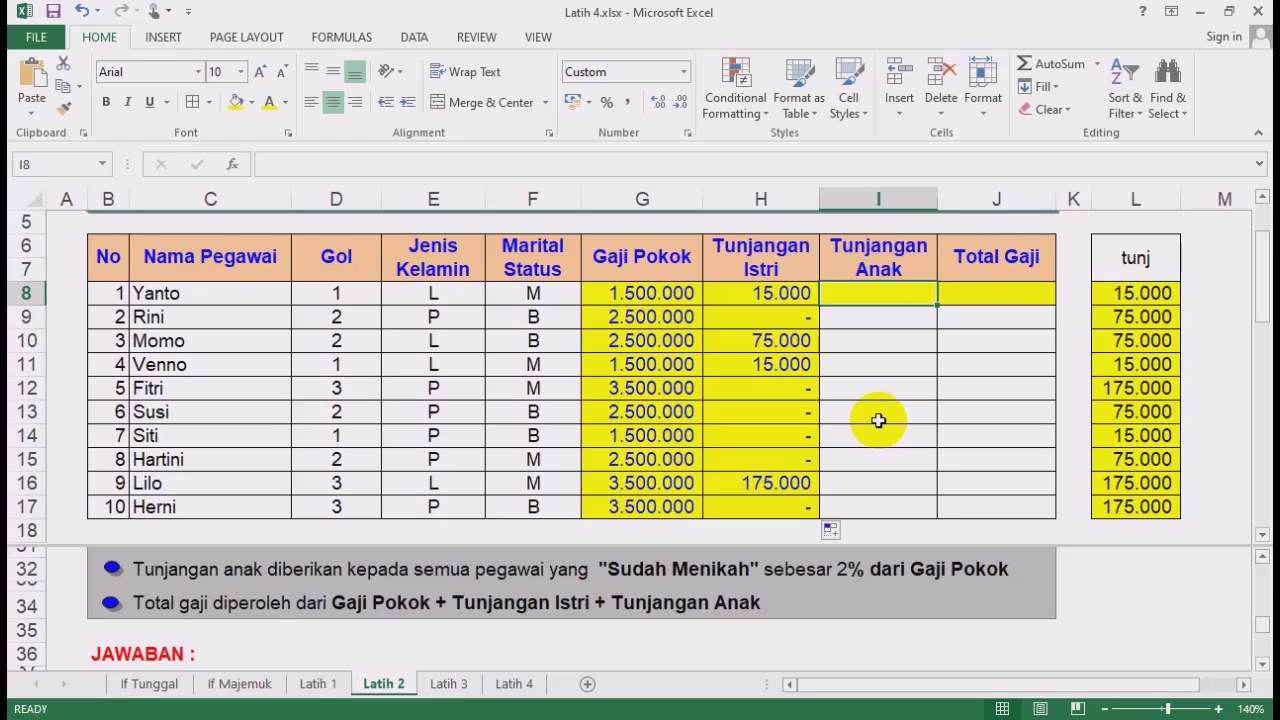
{"action": "mouse_move", "coordinate": [531, 268]}
{"action": "left_mouse_down"}
{"action": "mouse_move", "coordinate": [551, 366]}
{"action": "mouse_move", "coordinate": [537, 503]}
{"action": "mouse_move", "coordinate": [531, 289]}
{"action": "left_mouse_up"}
{"action": "left_click", "coordinate": [531, 291]}
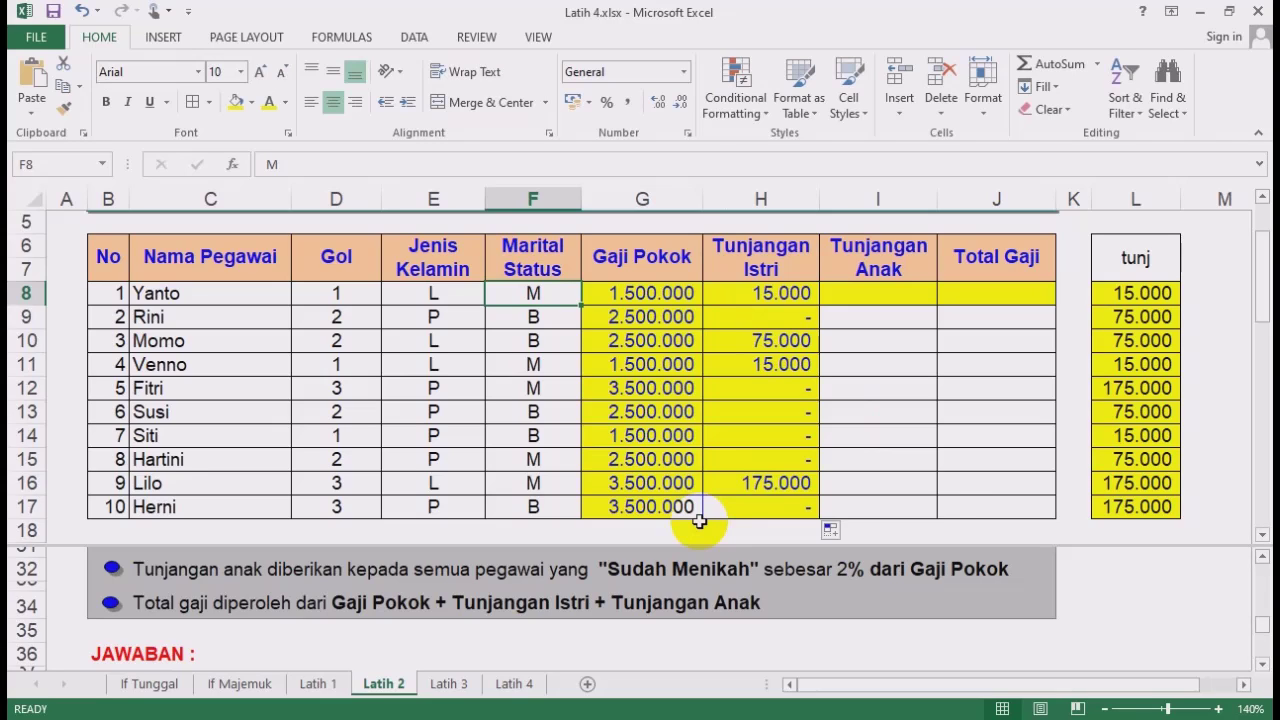
{"action": "left_click_drag", "start_coordinate": [125, 252], "coordinate": [1014, 503]}
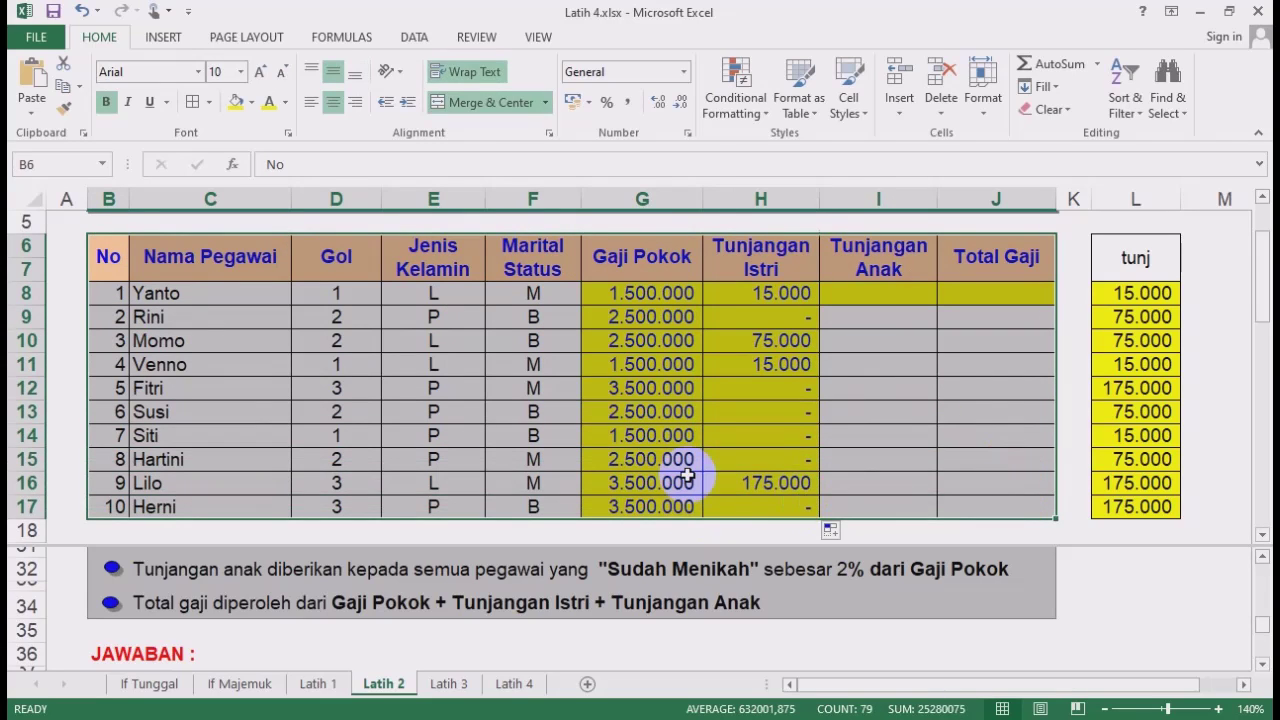
{"action": "left_click", "coordinate": [532, 292]}
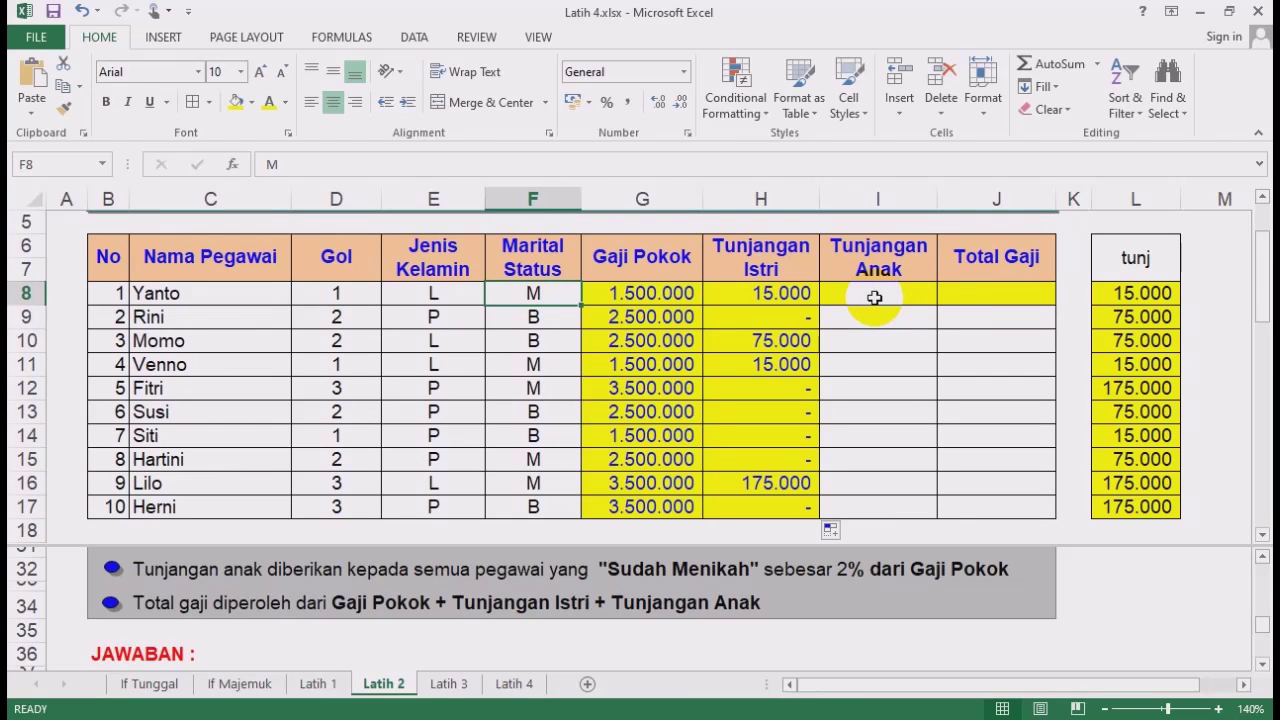
{"action": "left_click", "coordinate": [872, 386]}
Build an IF function in I8 that returns 2% when Marital Status in F8 equals "M" and 0 otherwise.
{"action": "left_click", "coordinate": [875, 291]}
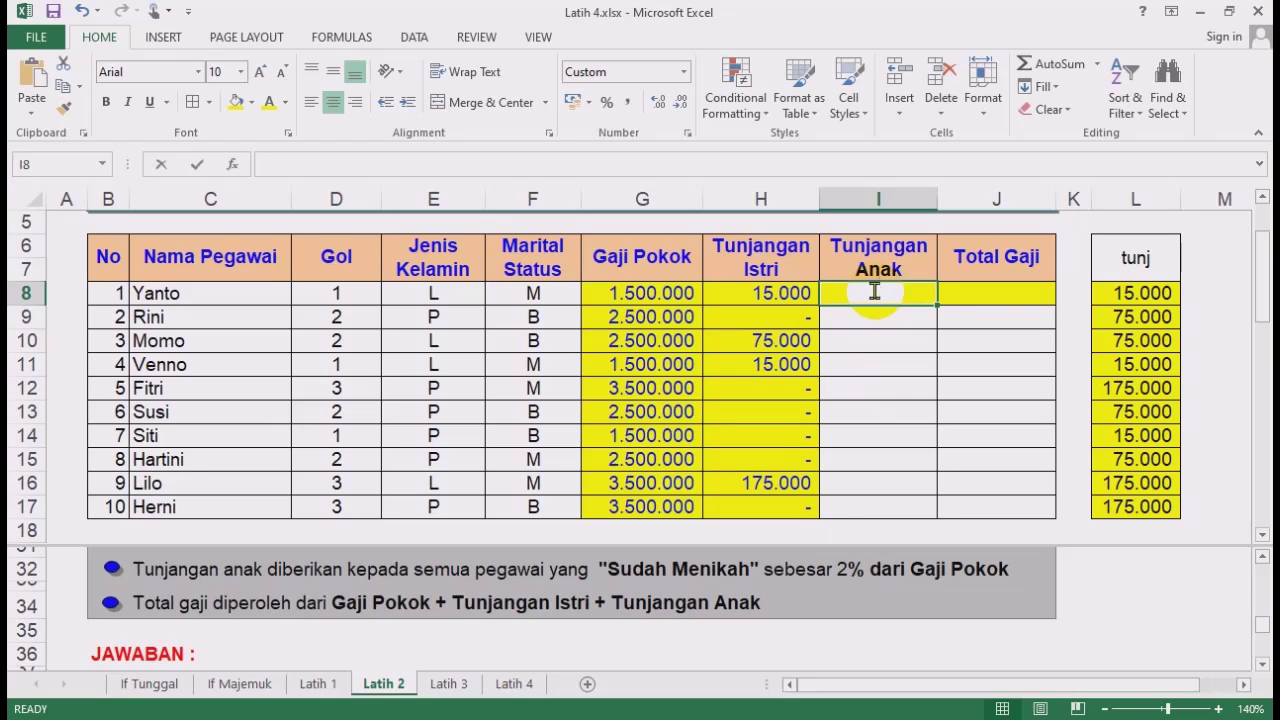
{"action": "type", "text": "=if("}
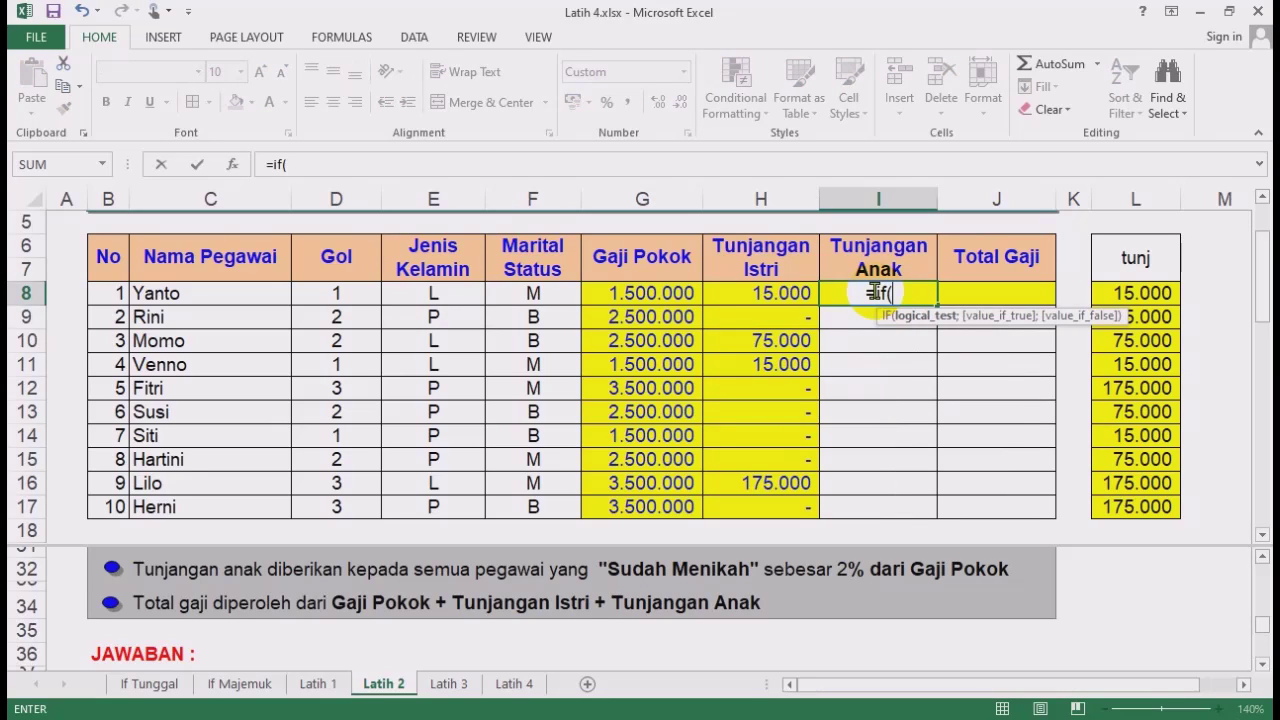
{"action": "left_click", "coordinate": [540, 292]}
{"action": "type", "text": "="}
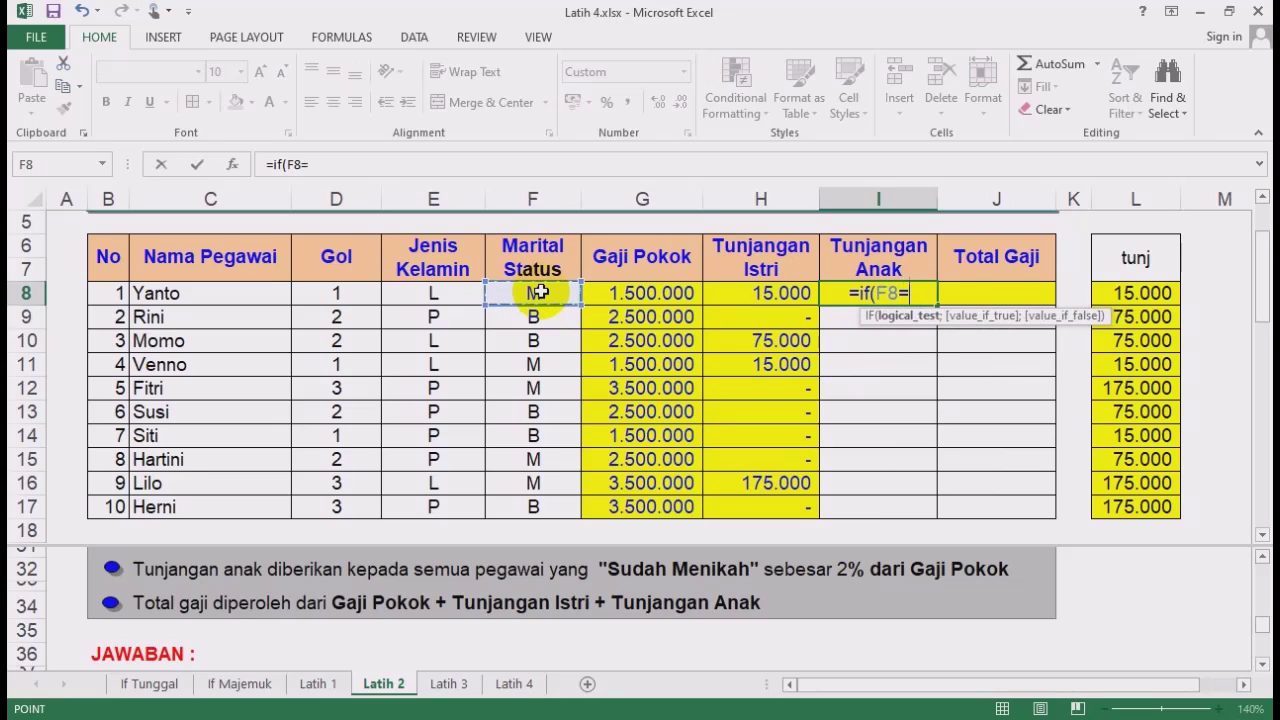
{"action": "type", "text": "\"M\""}
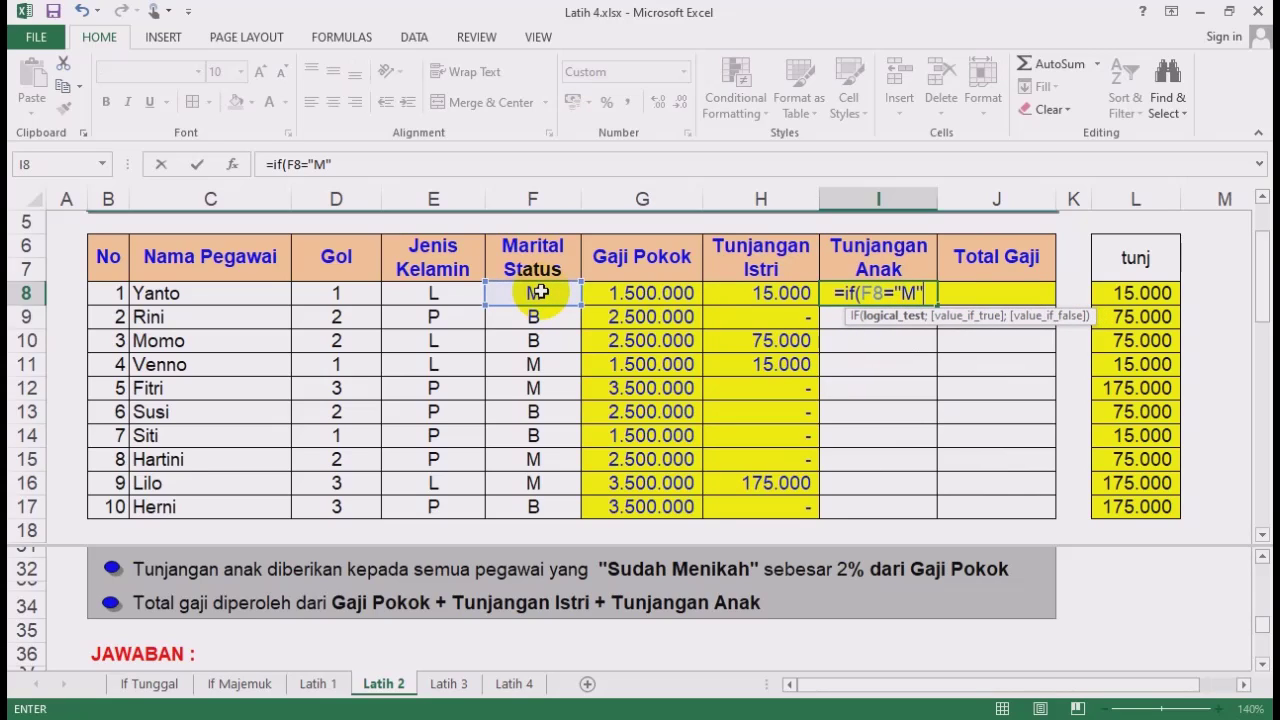
{"action": "type", "text": ";"}
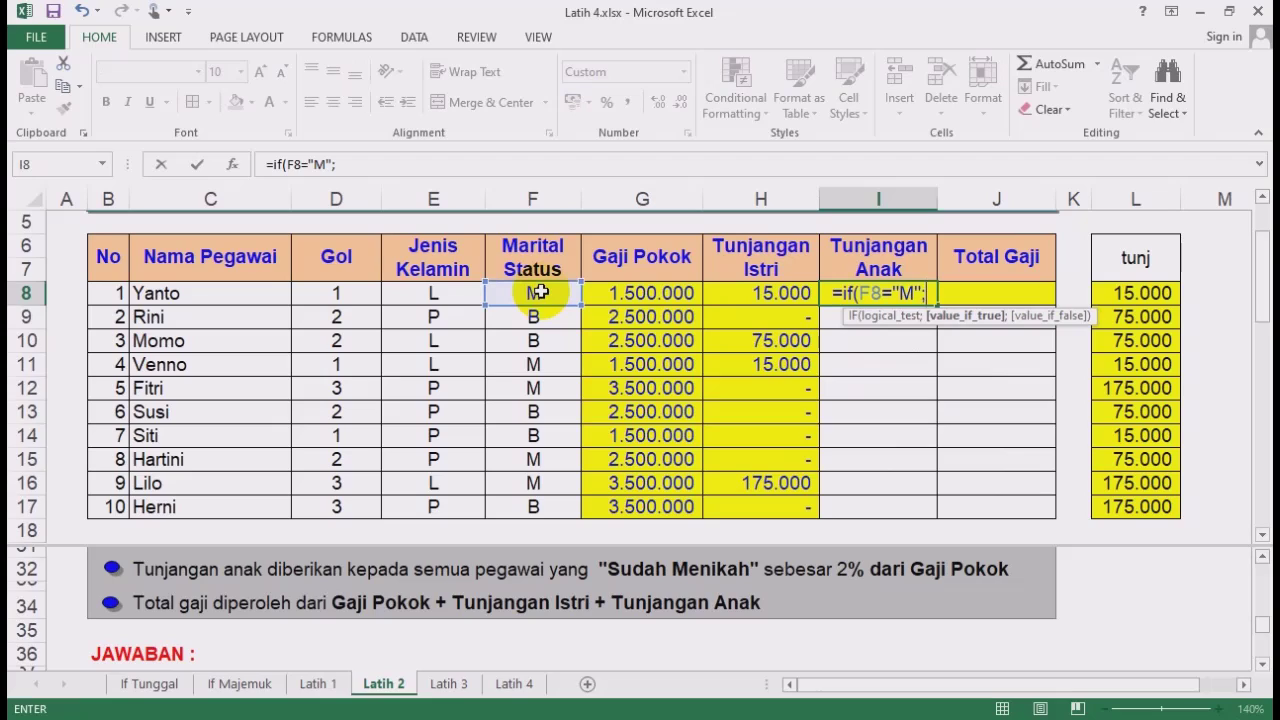
{"action": "type", "text": "2"}
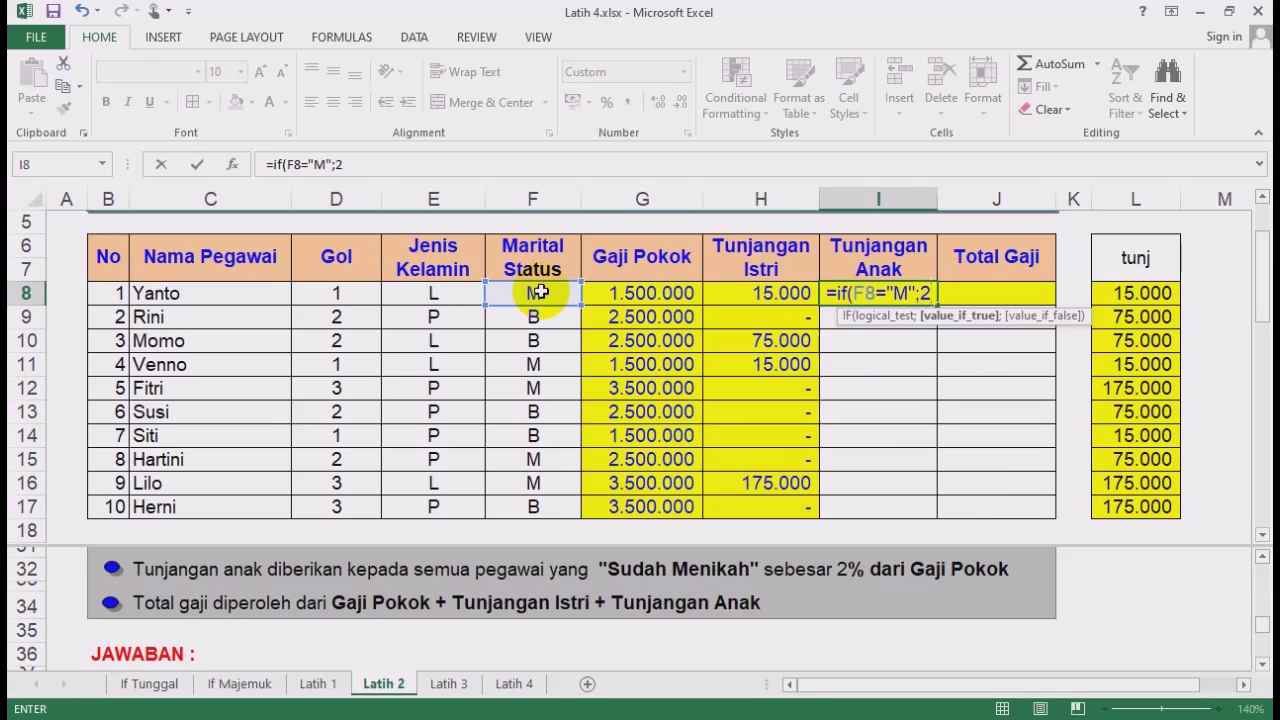
{"action": "type", "text": "%"}
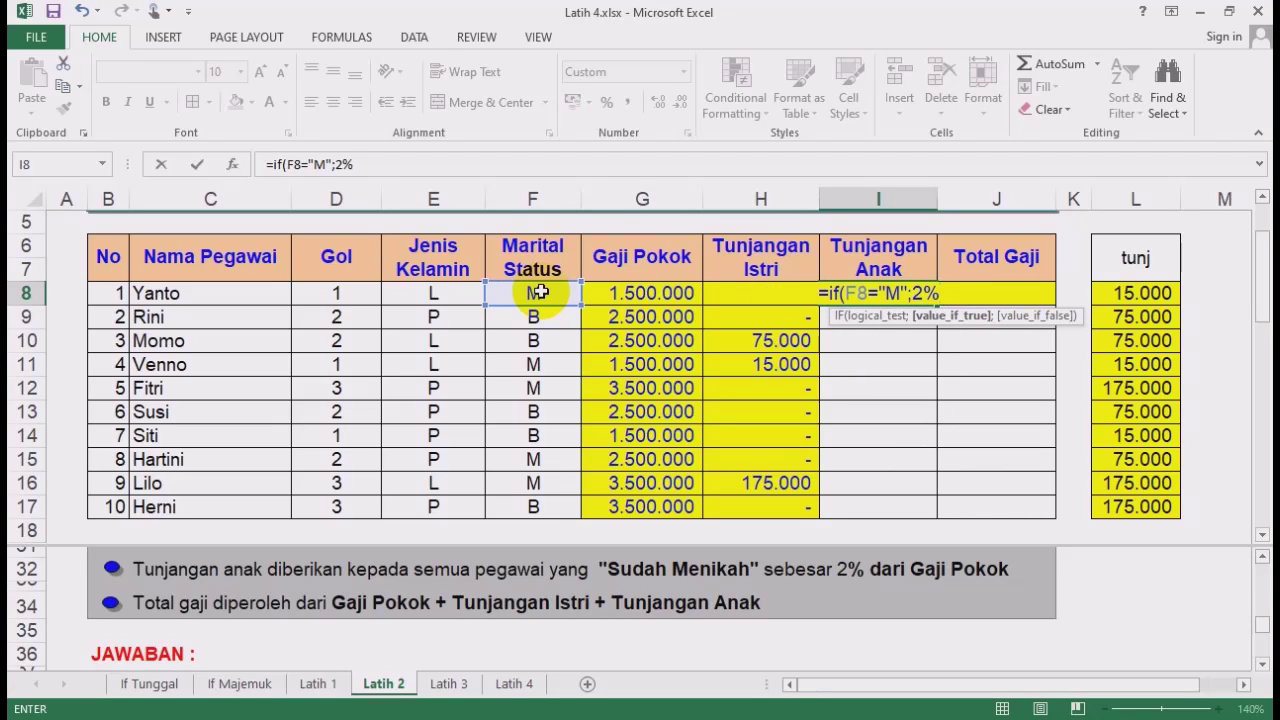
{"action": "type", "text": ";0"}
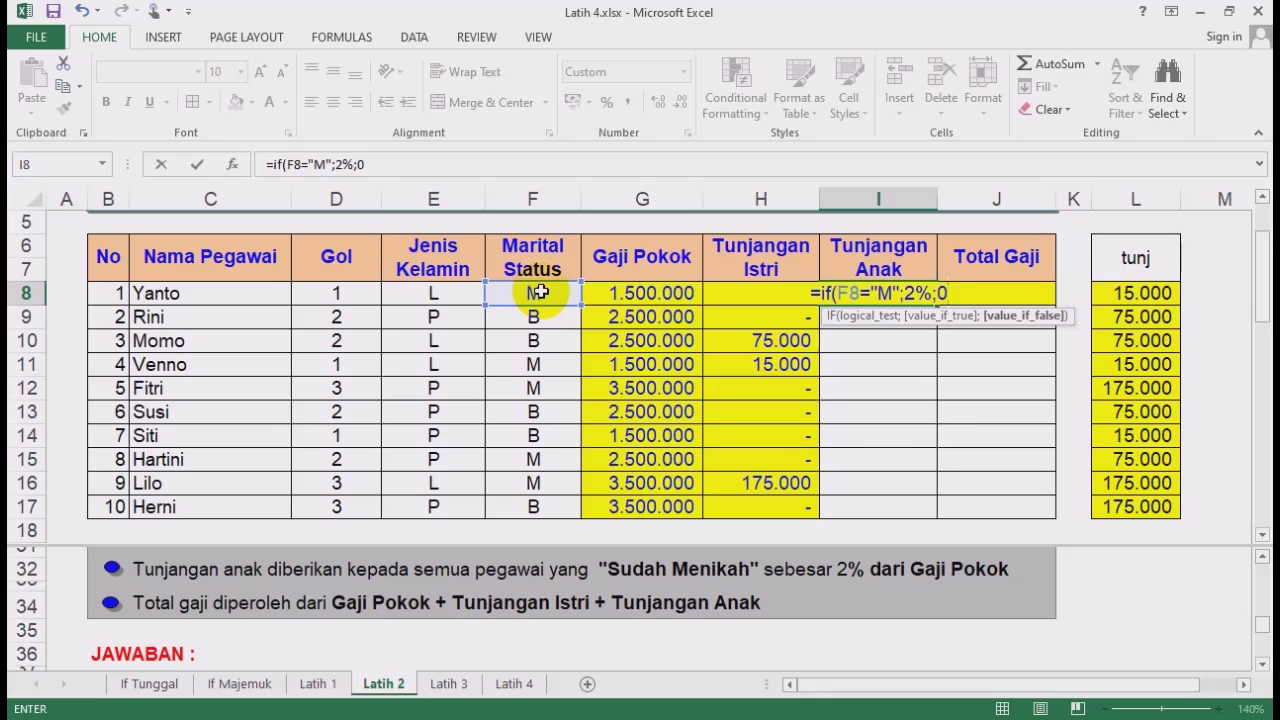
{"action": "type", "text": ")"}
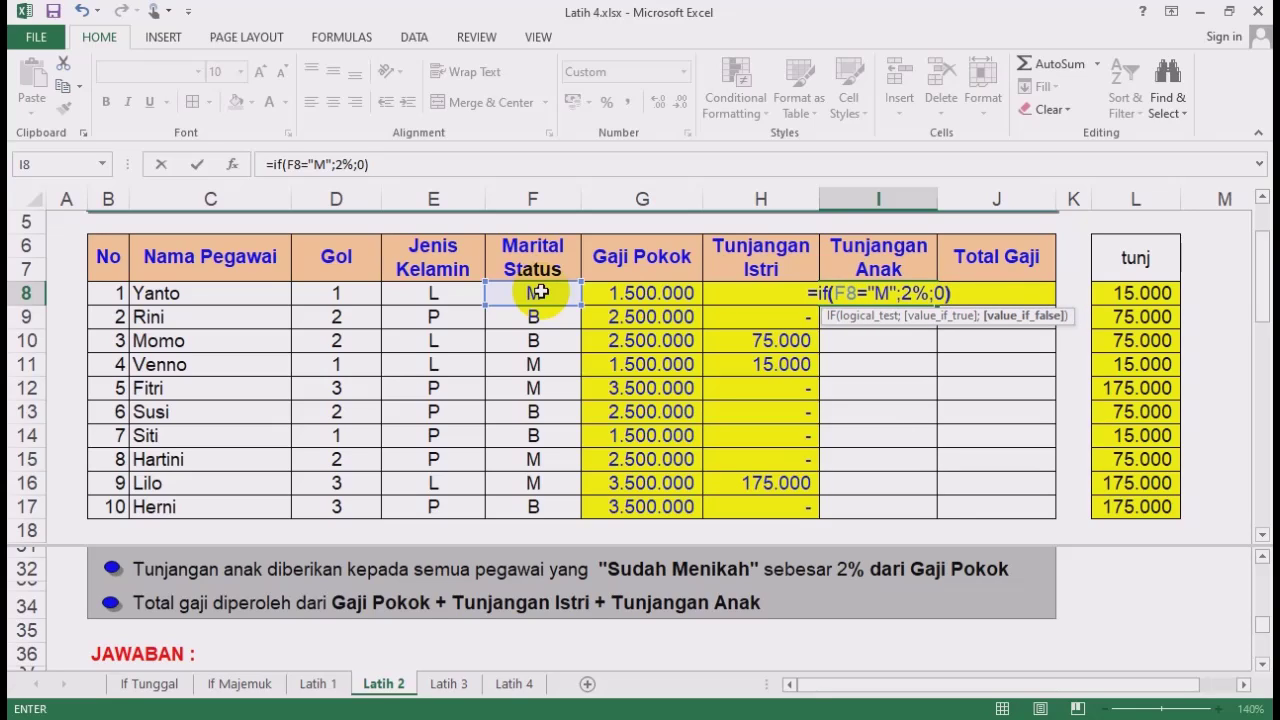
Multiply the I8 percentage by the Gaji Pokok in G8, enter the formula, and copy it down through I17.
{"action": "type", "text": "*"}
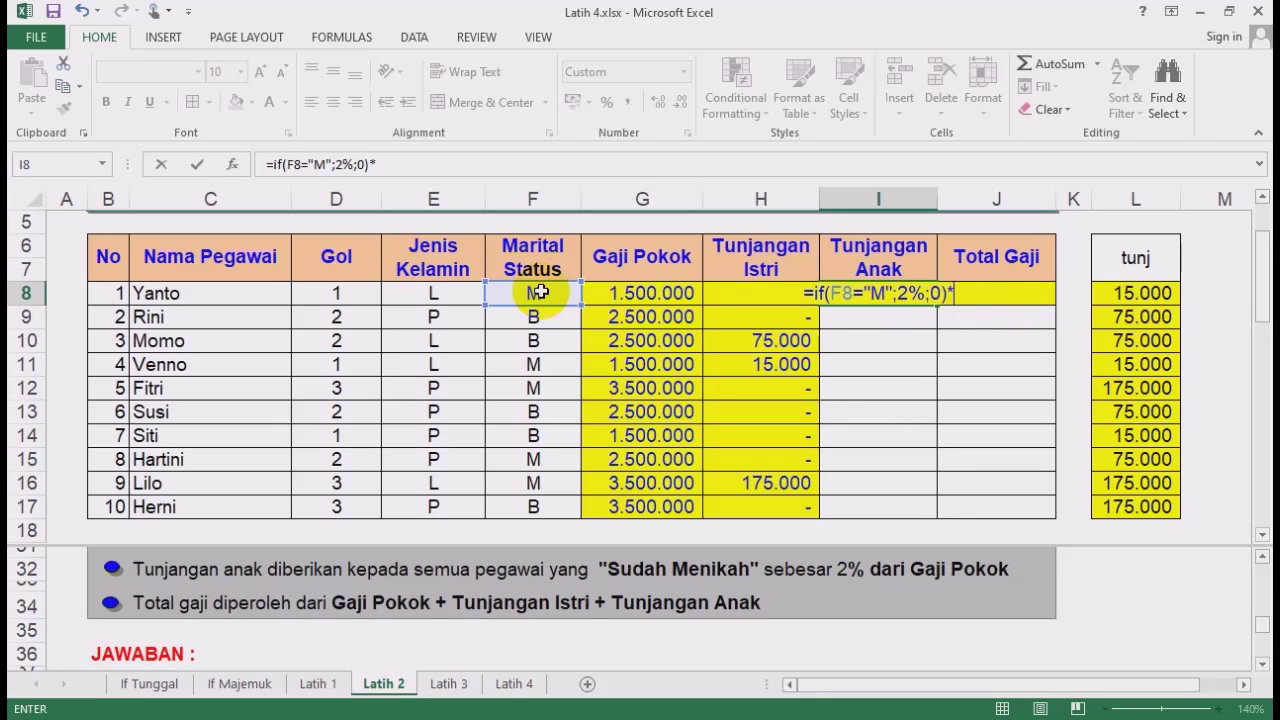
{"action": "left_click", "coordinate": [664, 296]}
{"action": "key", "text": "Return"}
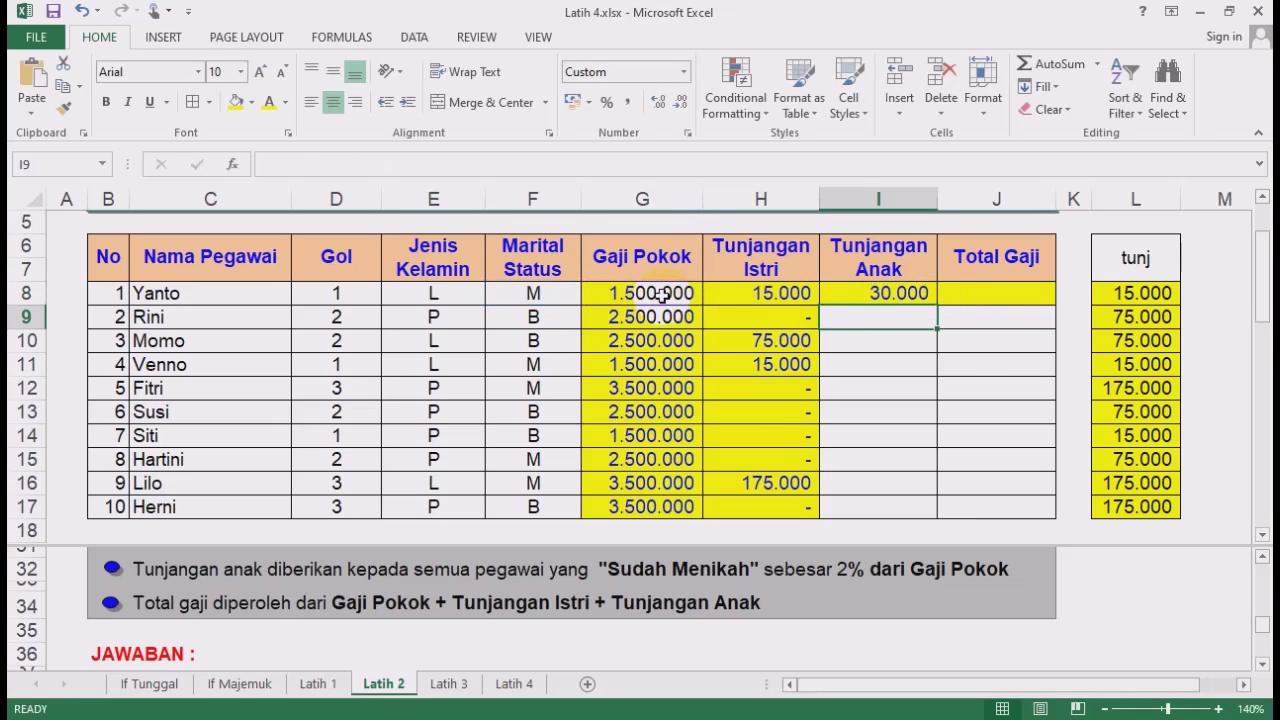
{"action": "left_click", "coordinate": [895, 293]}
{"action": "double_click", "coordinate": [935, 305]}
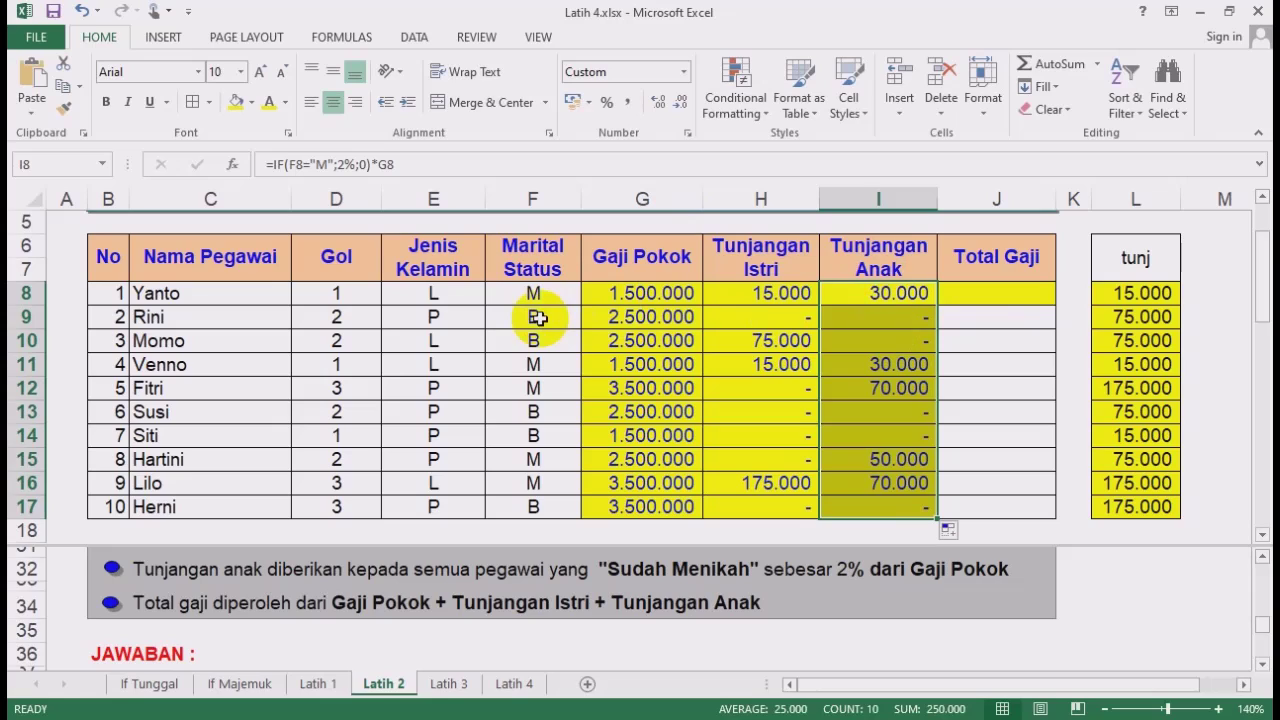
Total Gaji Pokok, Tunjangan Istri and Tunjangan Anak in J8 with =SUM(G8:I8) and copy the formula down through J17.
{"action": "left_click", "coordinate": [988, 293]}
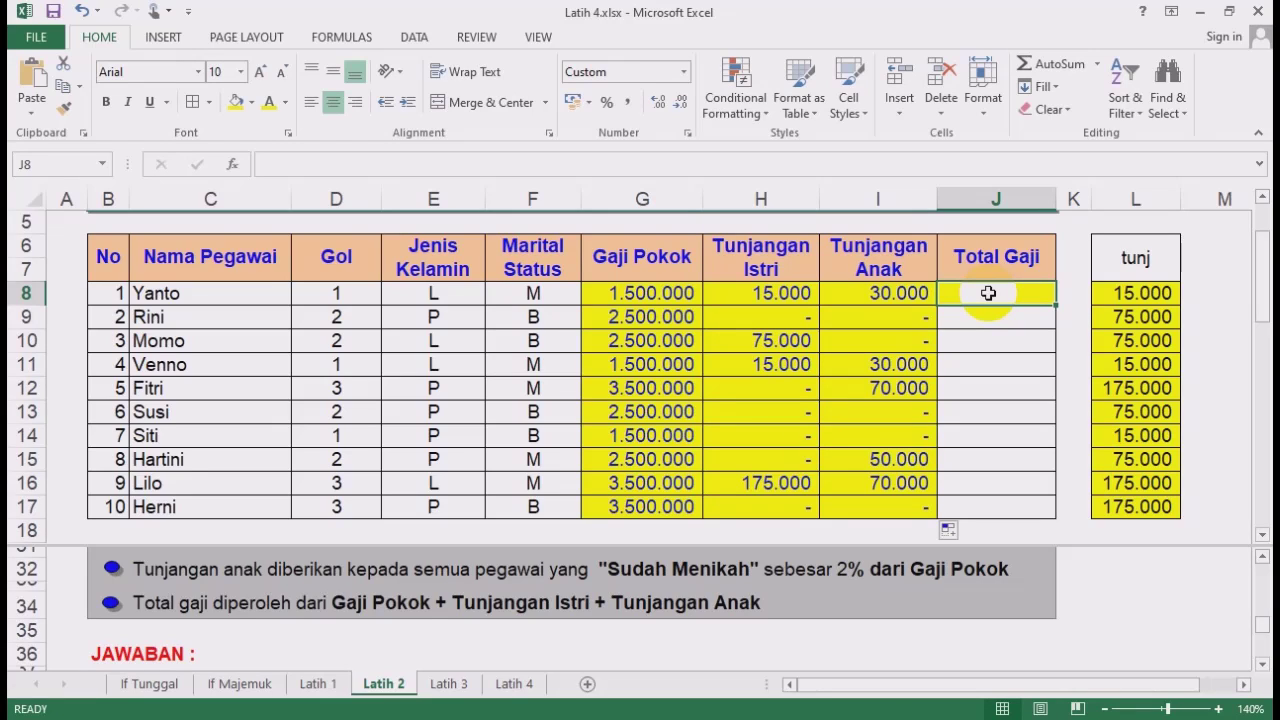
{"action": "type", "text": "="}
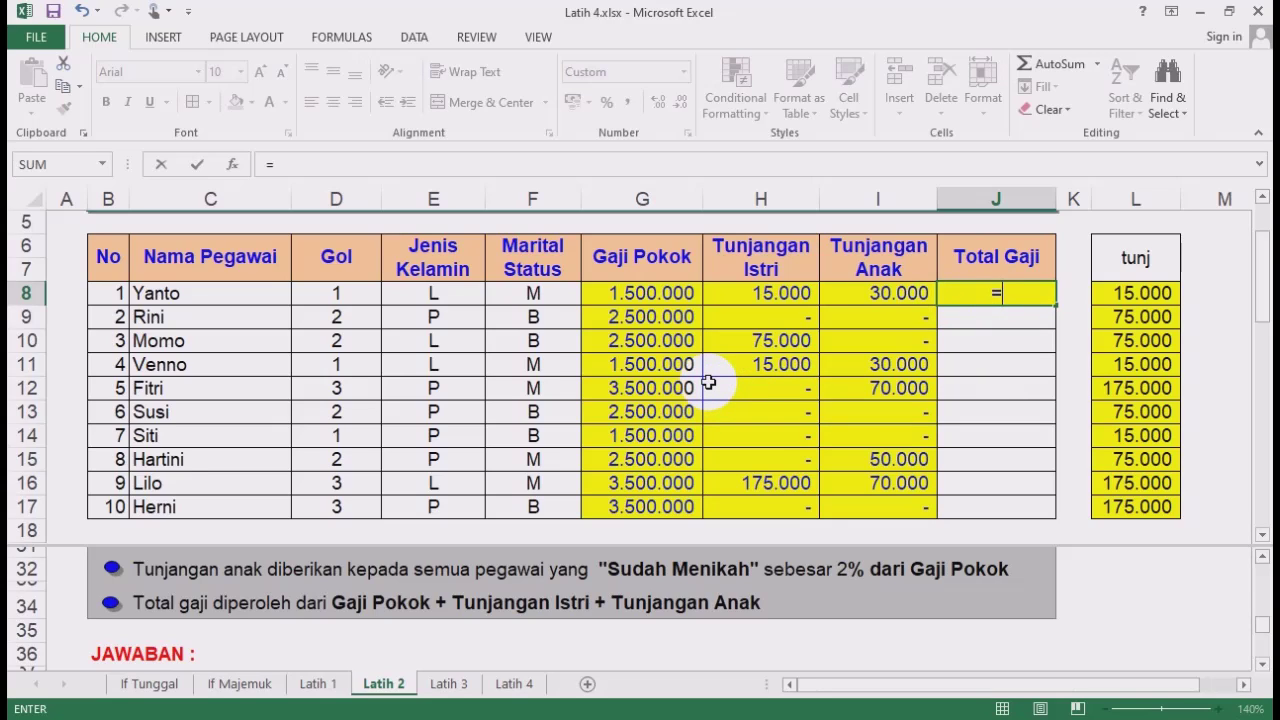
{"action": "type", "text": "su"}
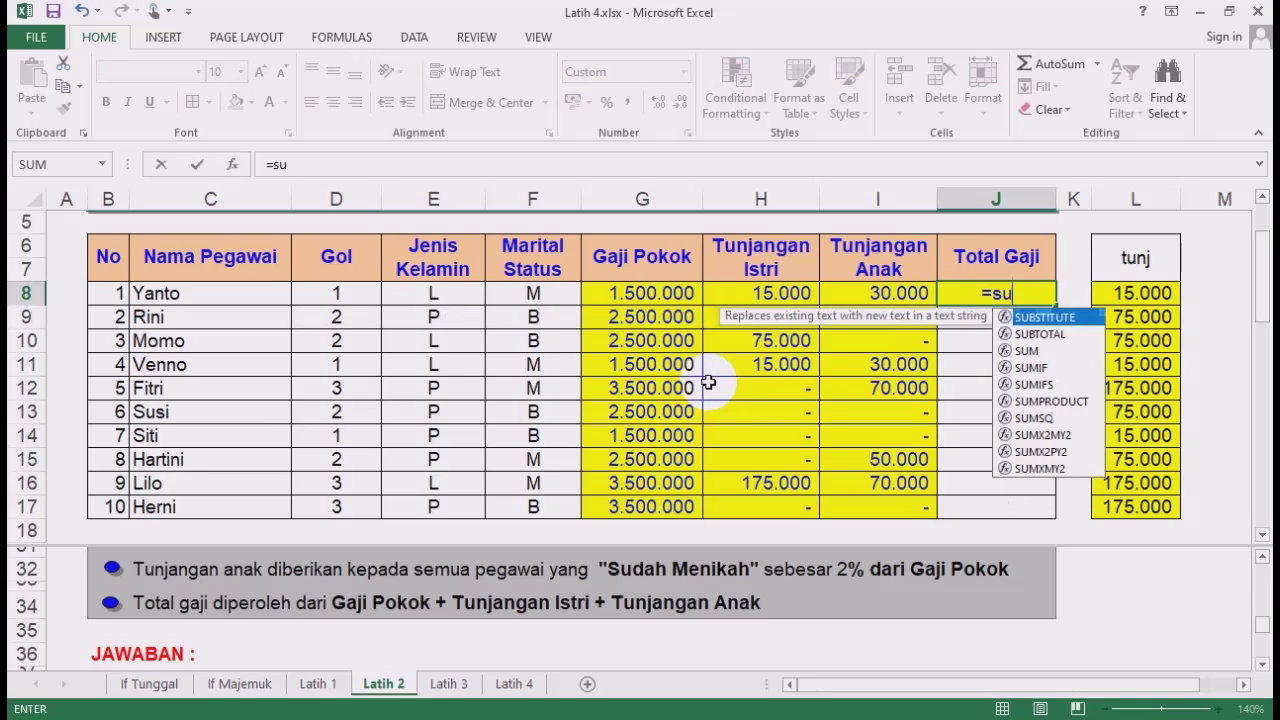
{"action": "type", "text": "m("}
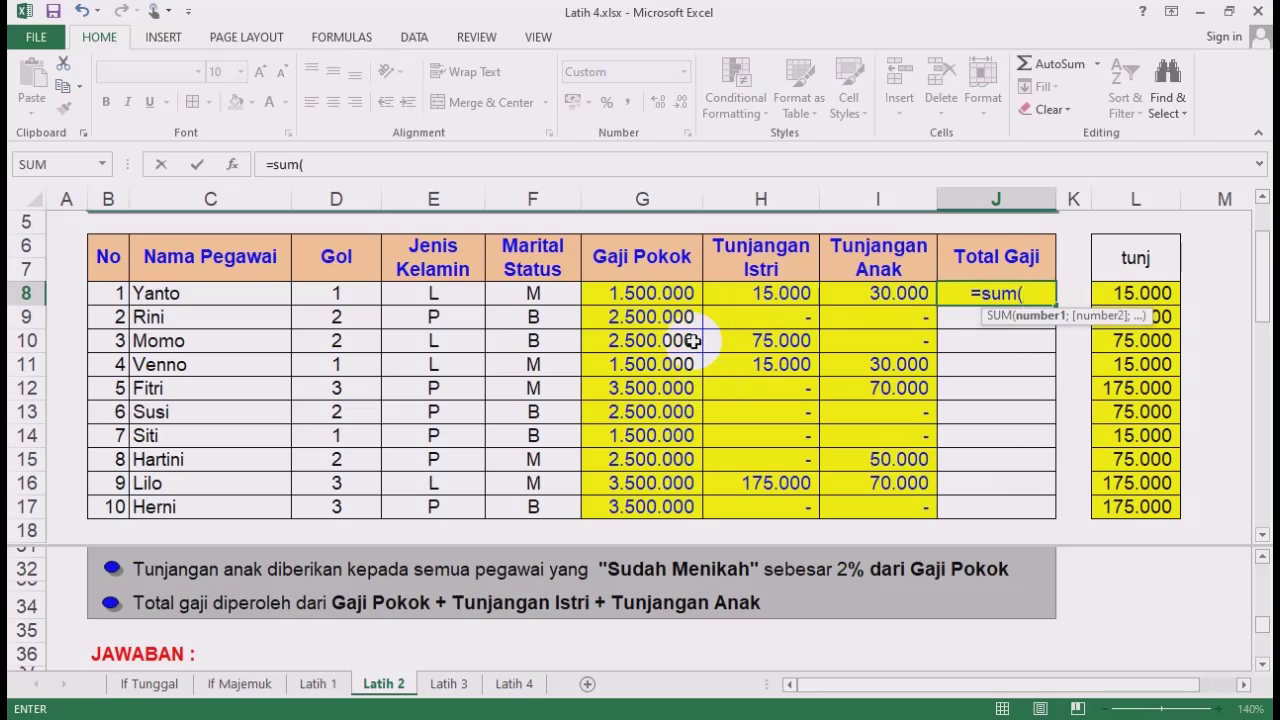
{"action": "left_click", "coordinate": [691, 294]}
{"action": "left_click_drag", "start_coordinate": [691, 294], "coordinate": [850, 294]}
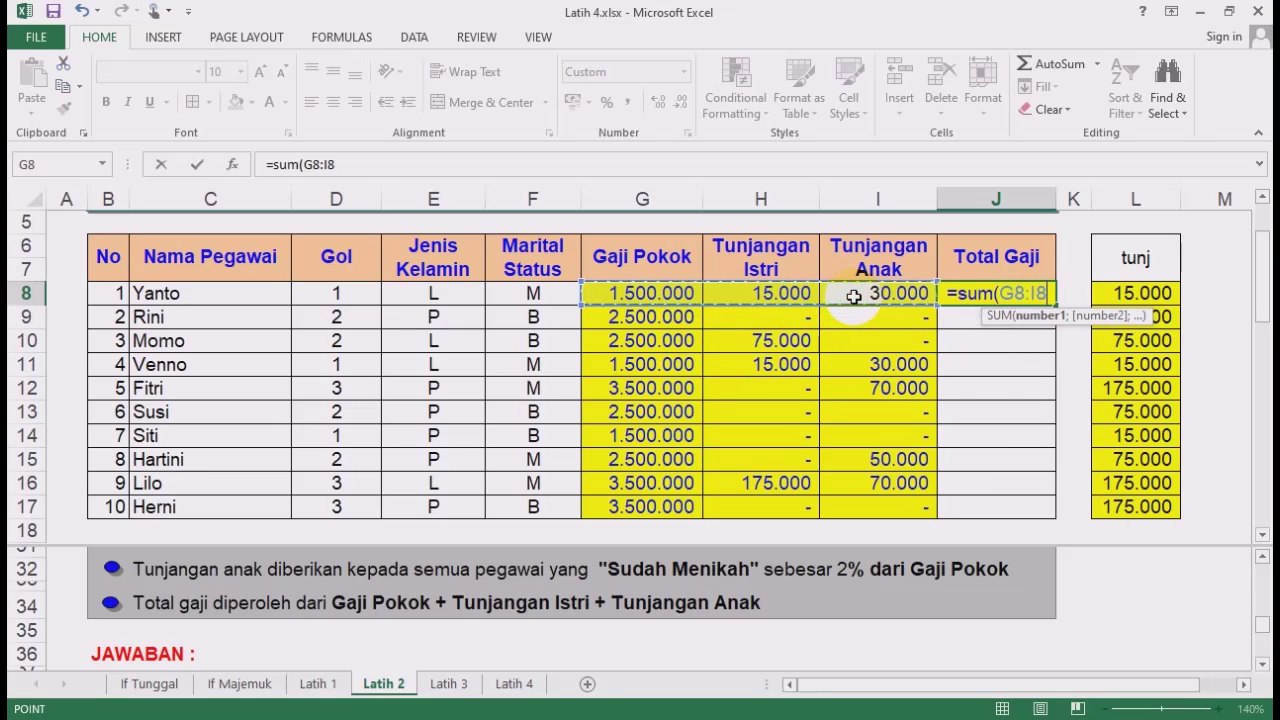
{"action": "type", "text": ")"}
{"action": "key", "text": "Return"}
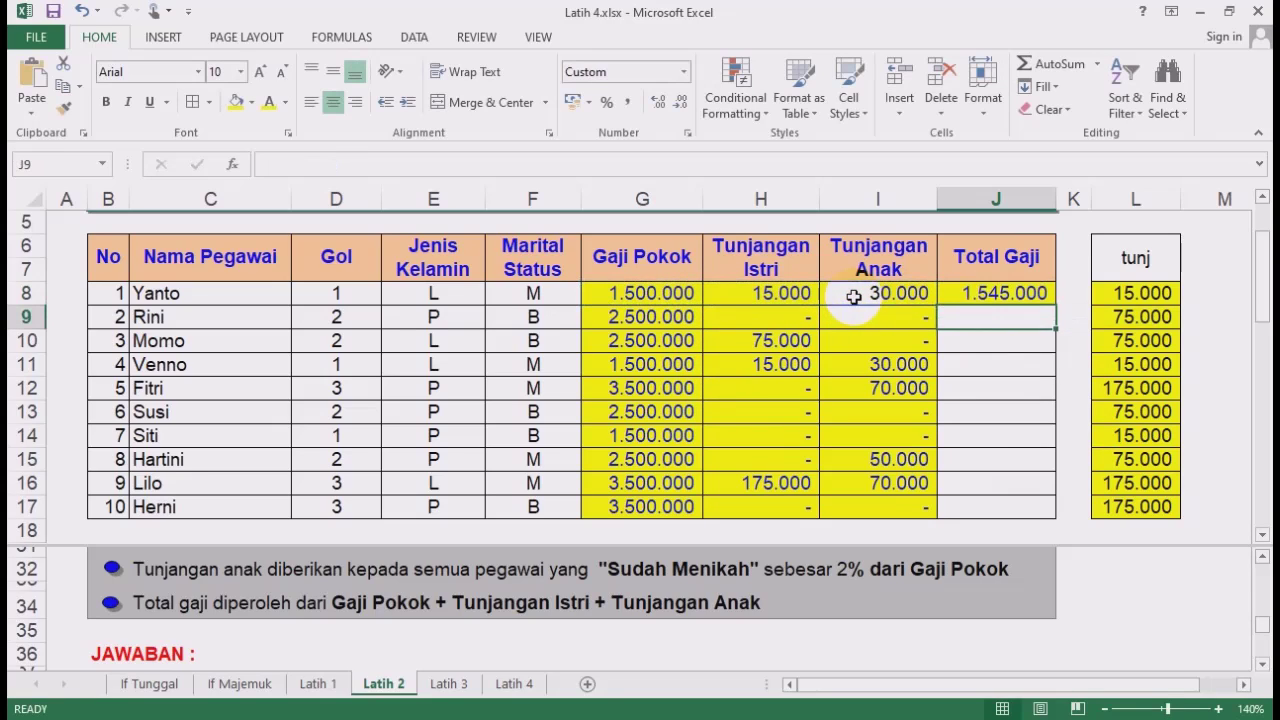
{"action": "left_click", "coordinate": [1036, 292]}
{"action": "double_click", "coordinate": [1054, 303]}
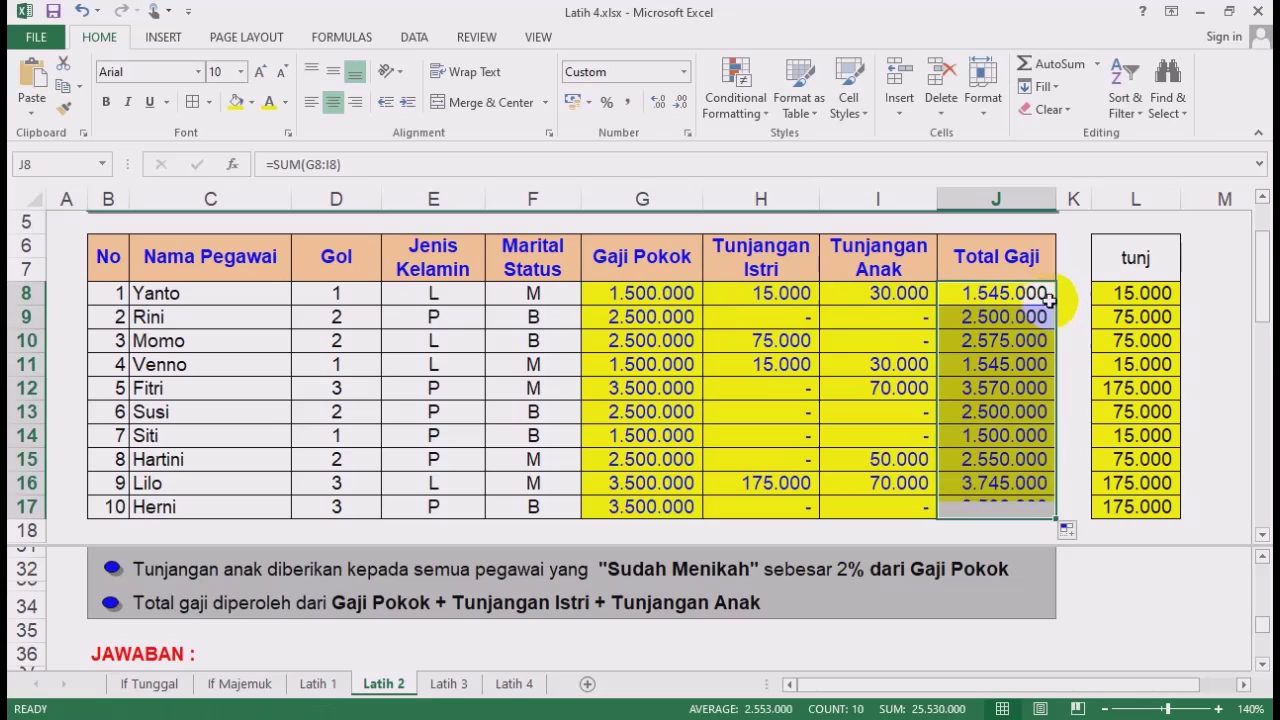
{"action": "left_click", "coordinate": [771, 371]}
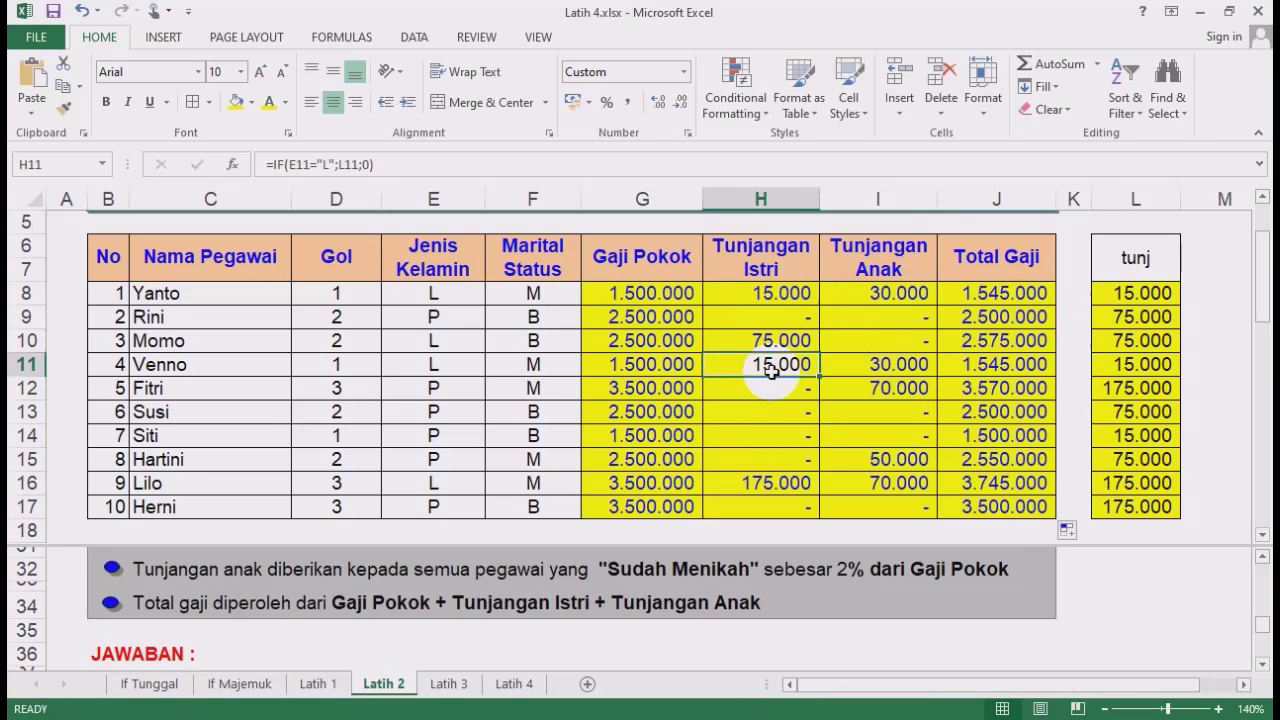
{"action": "left_click", "coordinate": [494, 440]}
Open the Latih 3 sheet and split its window above row 16 into upper and lower panes, without a vertical split.
{"action": "left_click", "coordinate": [449, 684]}
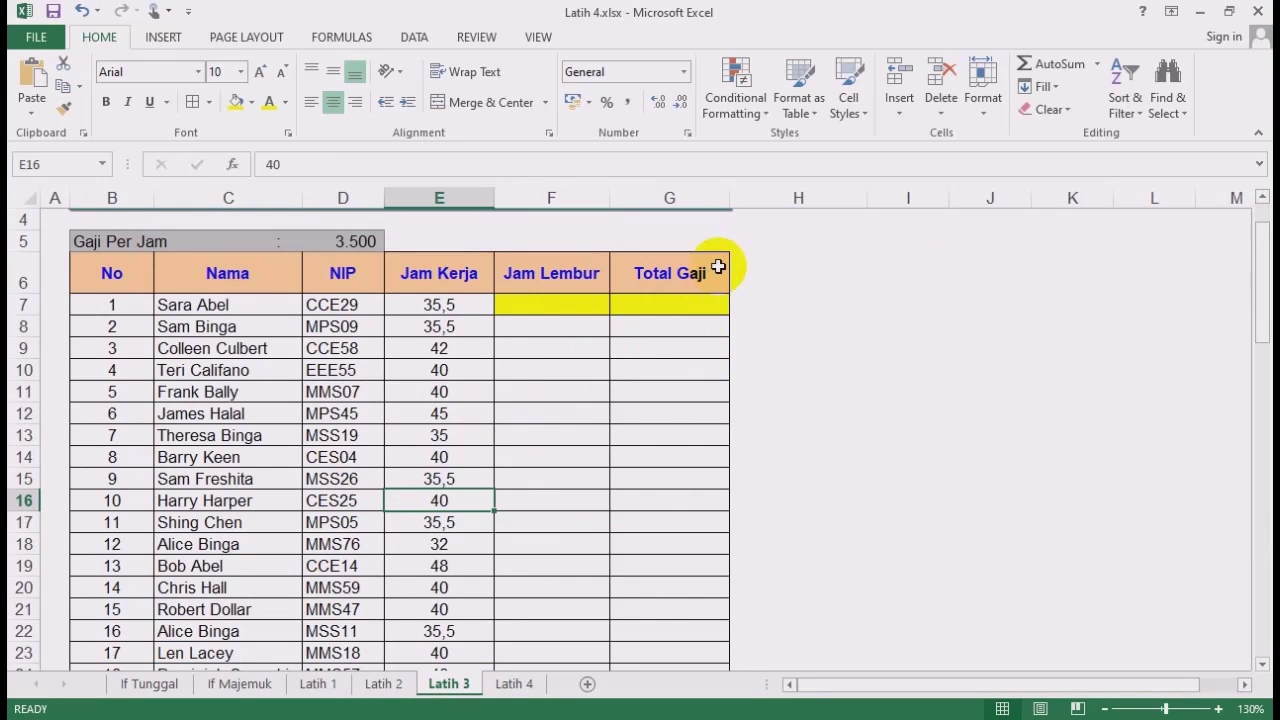
{"action": "left_click", "coordinate": [537, 37]}
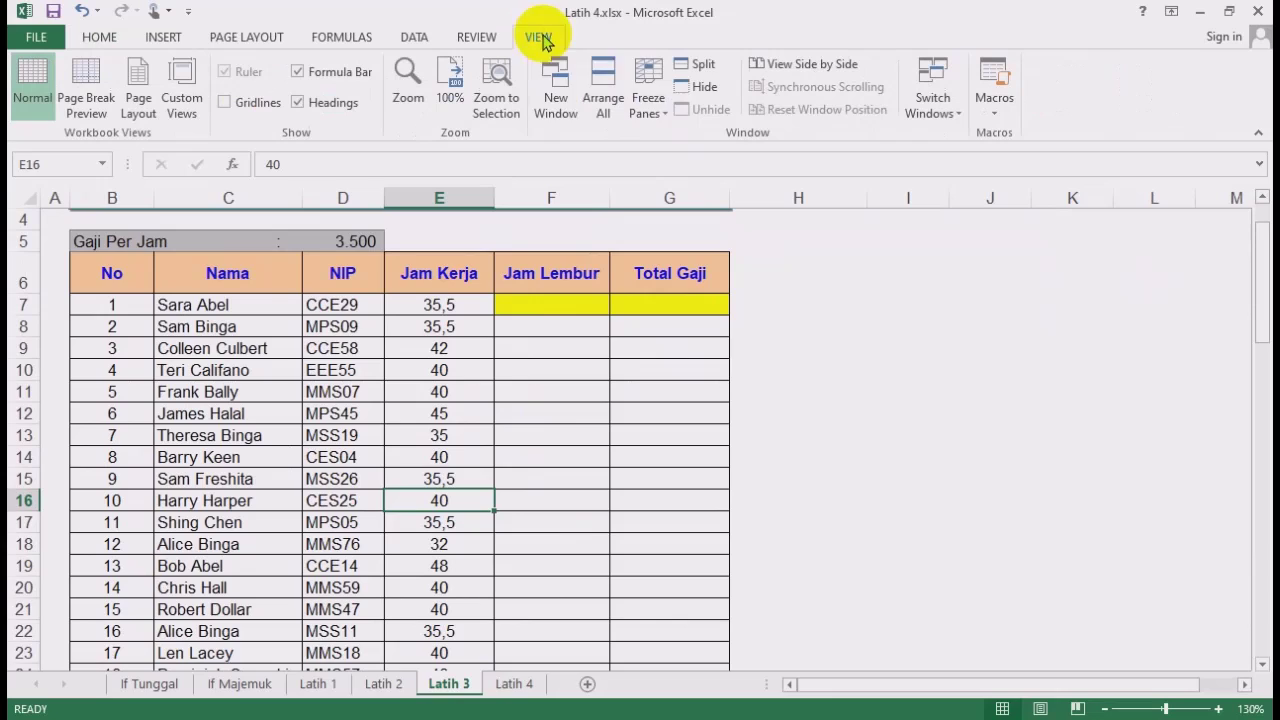
{"action": "left_click", "coordinate": [697, 64]}
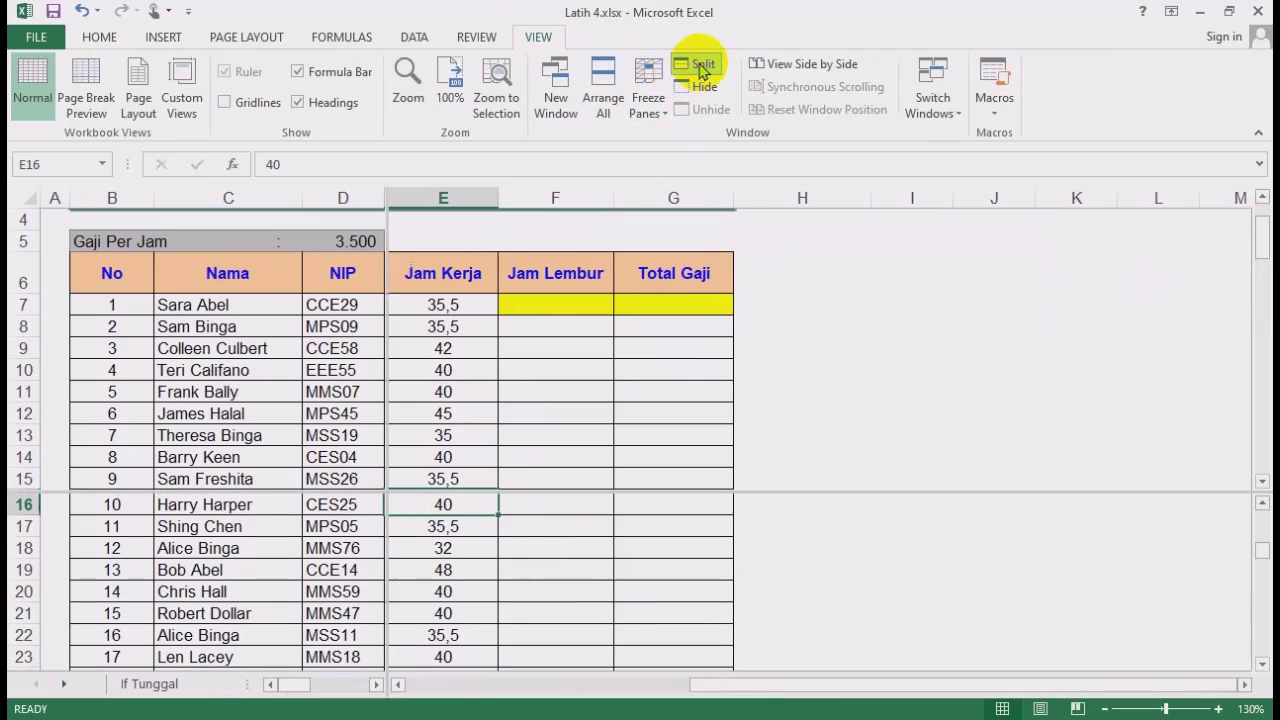
{"action": "double_click", "coordinate": [388, 343]}
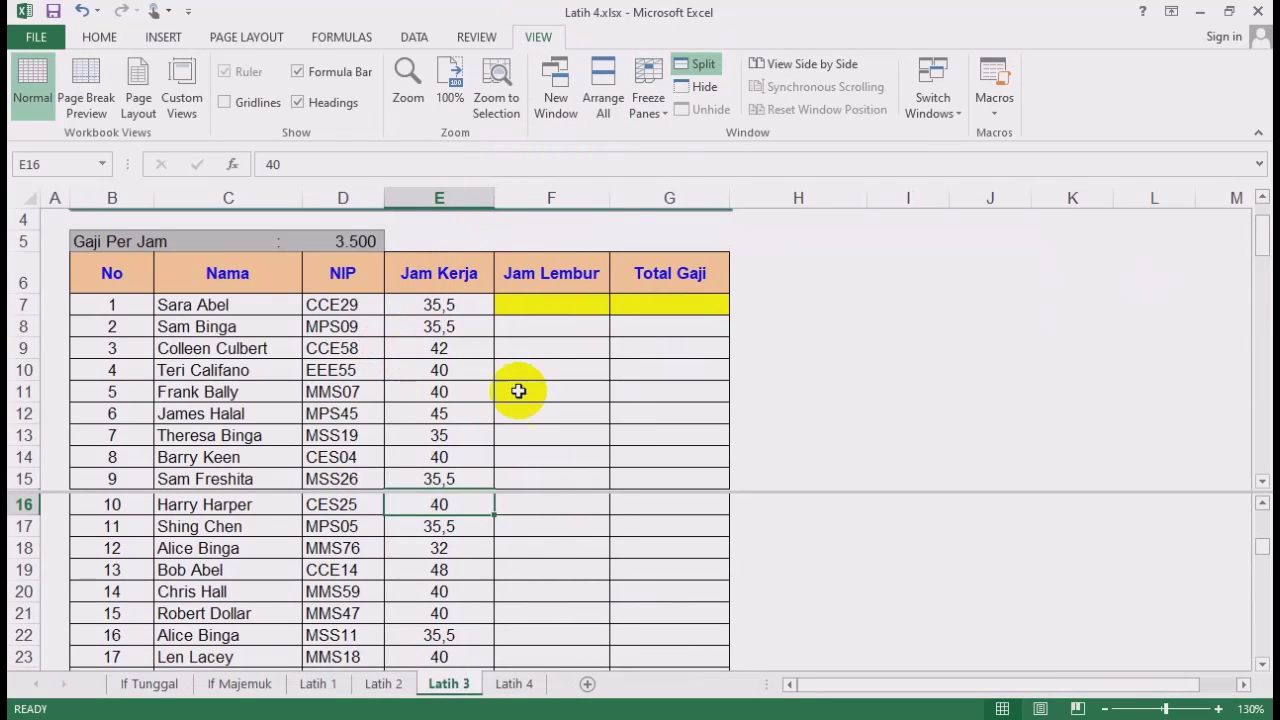
{"action": "left_click", "coordinate": [885, 432]}
Bring the Instruksi Soal rules from row 30 into the lower pane and extend the upper pane to row 17.
{"action": "left_click_drag", "start_coordinate": [1262, 664], "coordinate": [1262, 664]}
{"action": "left_click", "coordinate": [1263, 668]}
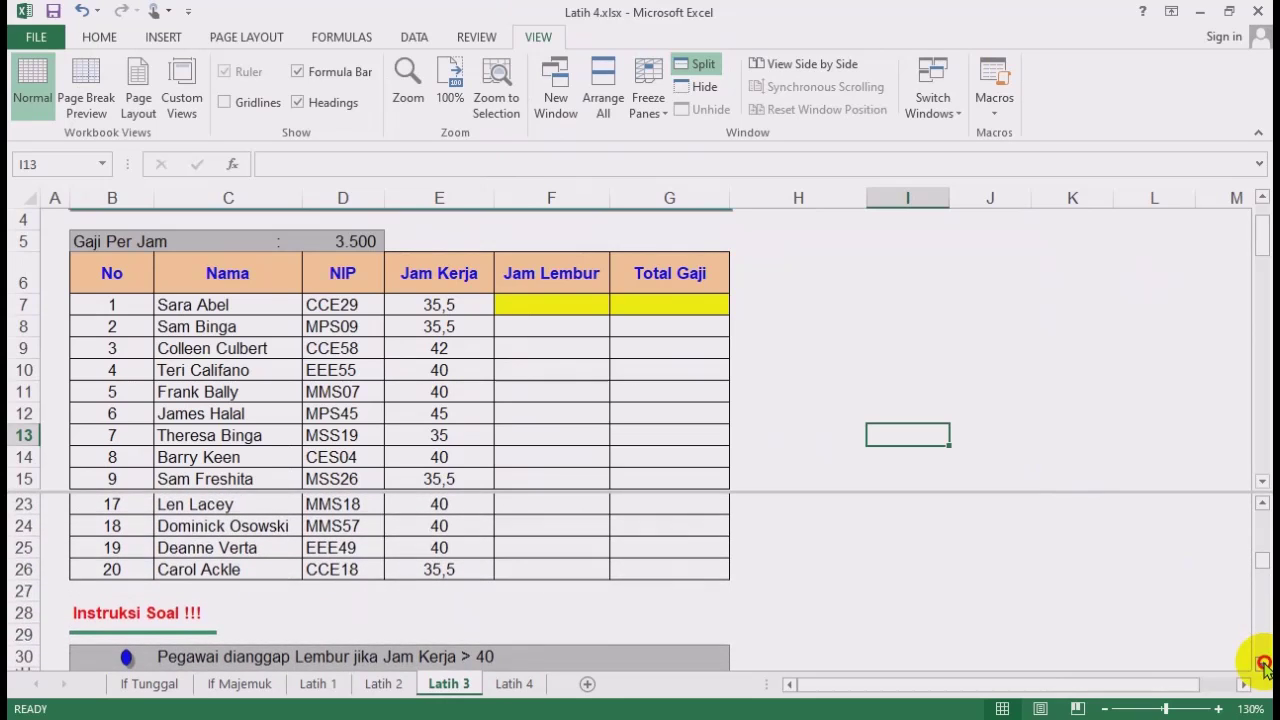
{"action": "left_click", "coordinate": [1263, 668]}
{"action": "left_click", "coordinate": [1263, 668]}
{"action": "left_click", "coordinate": [1263, 668]}
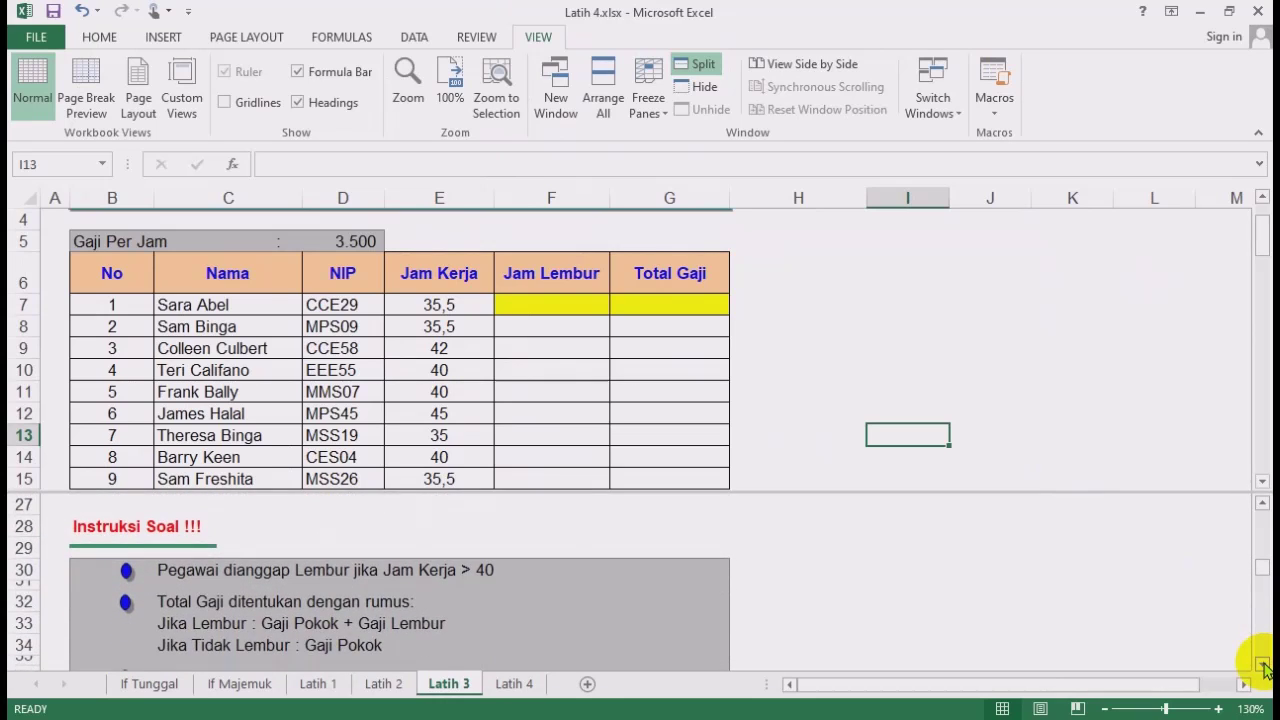
{"action": "left_click_drag", "start_coordinate": [846, 492], "coordinate": [851, 540]}
{"action": "left_click", "coordinate": [1263, 668]}
{"action": "left_click", "coordinate": [1263, 668]}
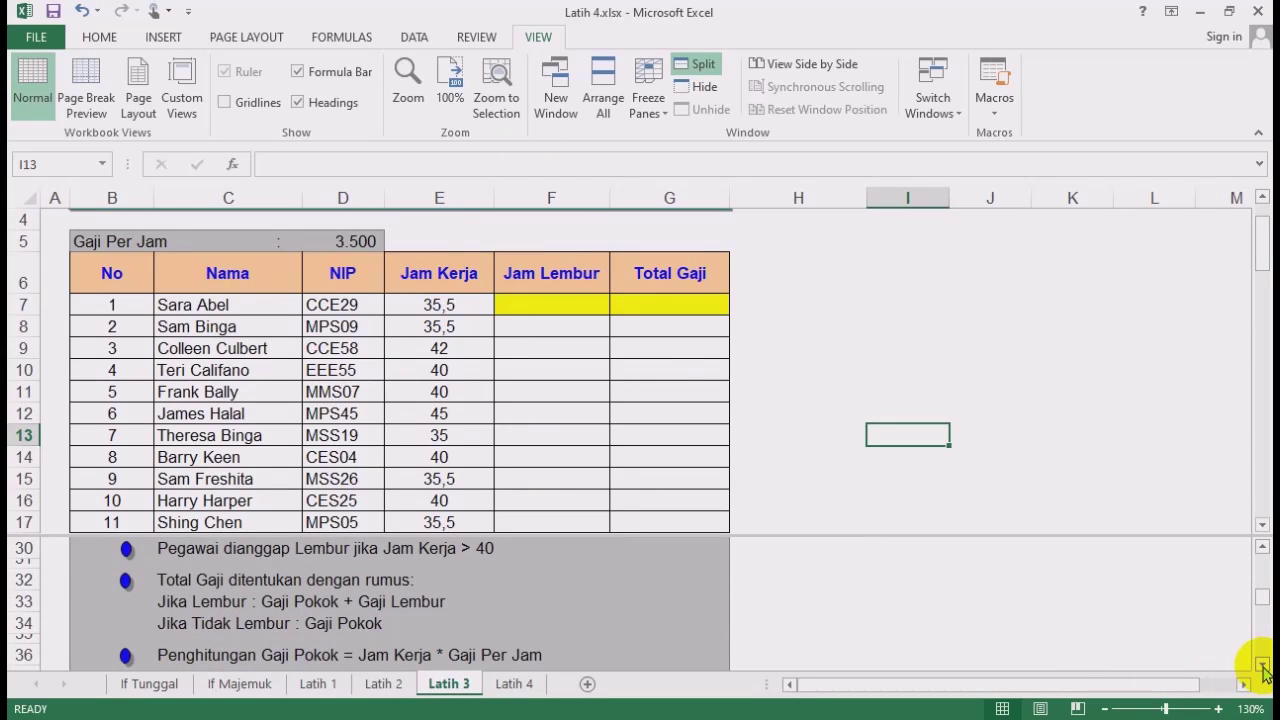
Read the overtime rule in row 30 and compare the Jam Kerja values with the 40-hour limit to work out the Jam Lembur column.
{"action": "left_click", "coordinate": [543, 306]}
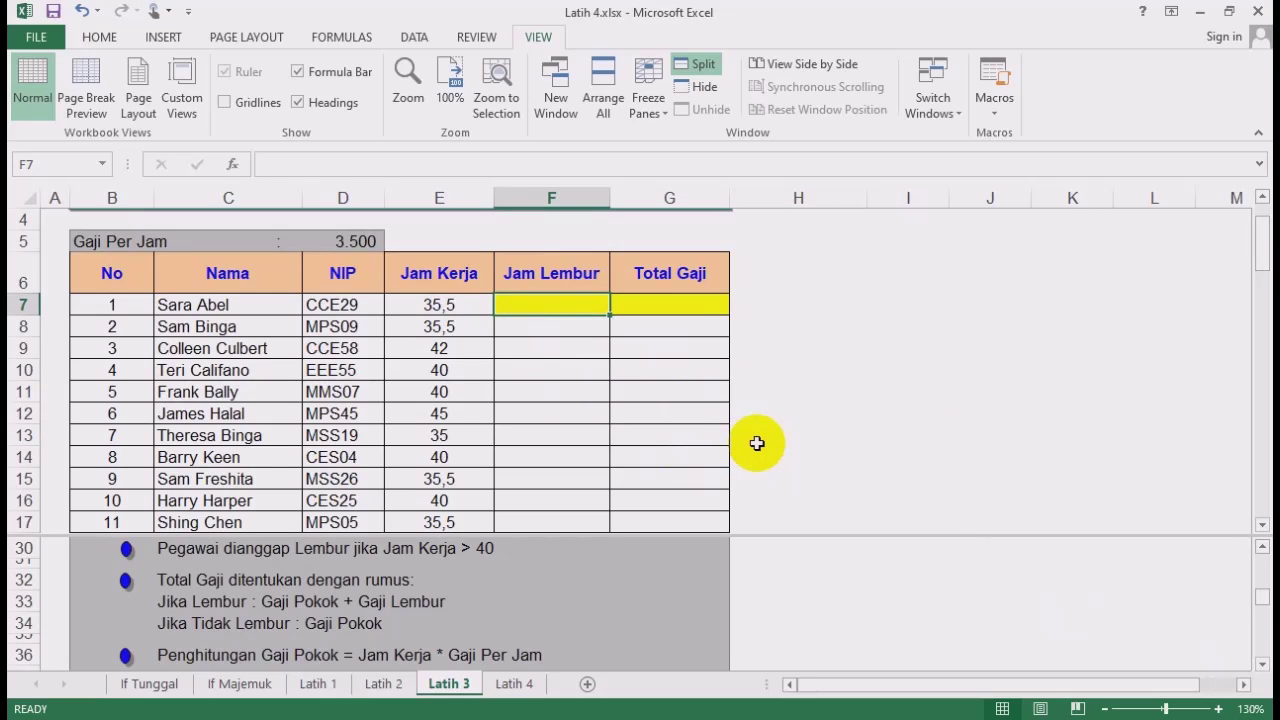
{"action": "left_click", "coordinate": [1262, 547]}
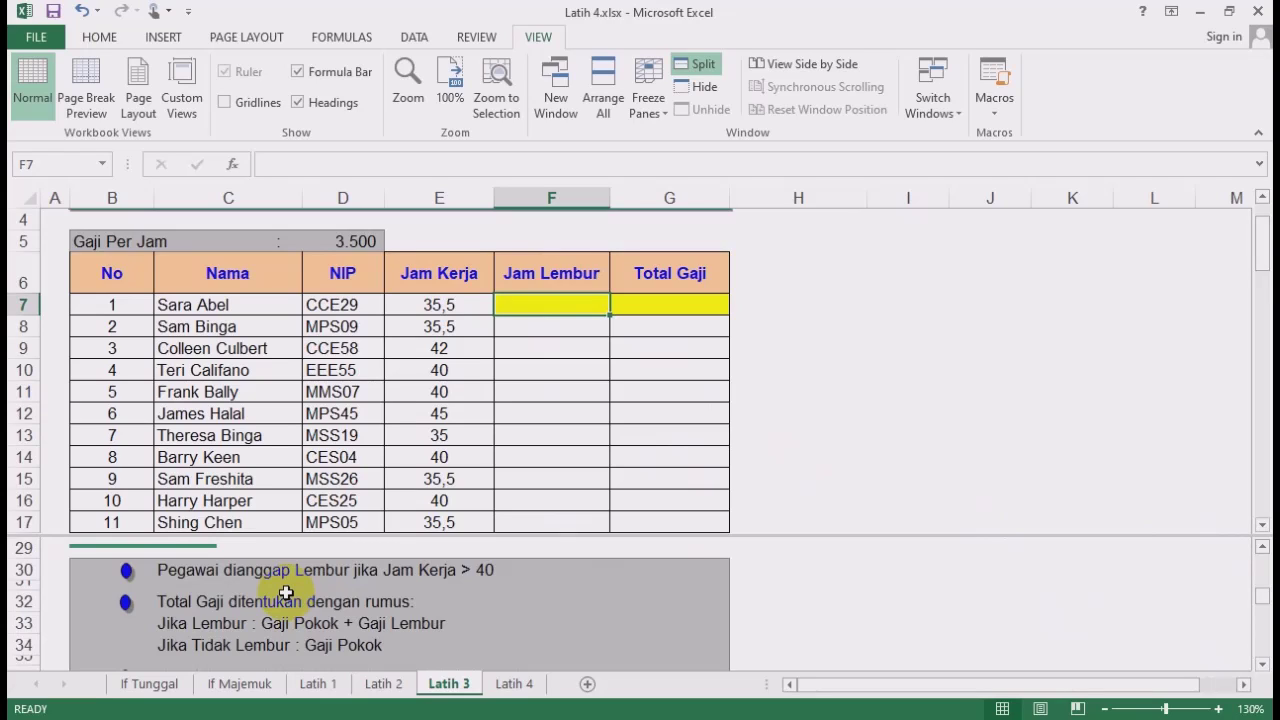
{"action": "left_click", "coordinate": [446, 393]}
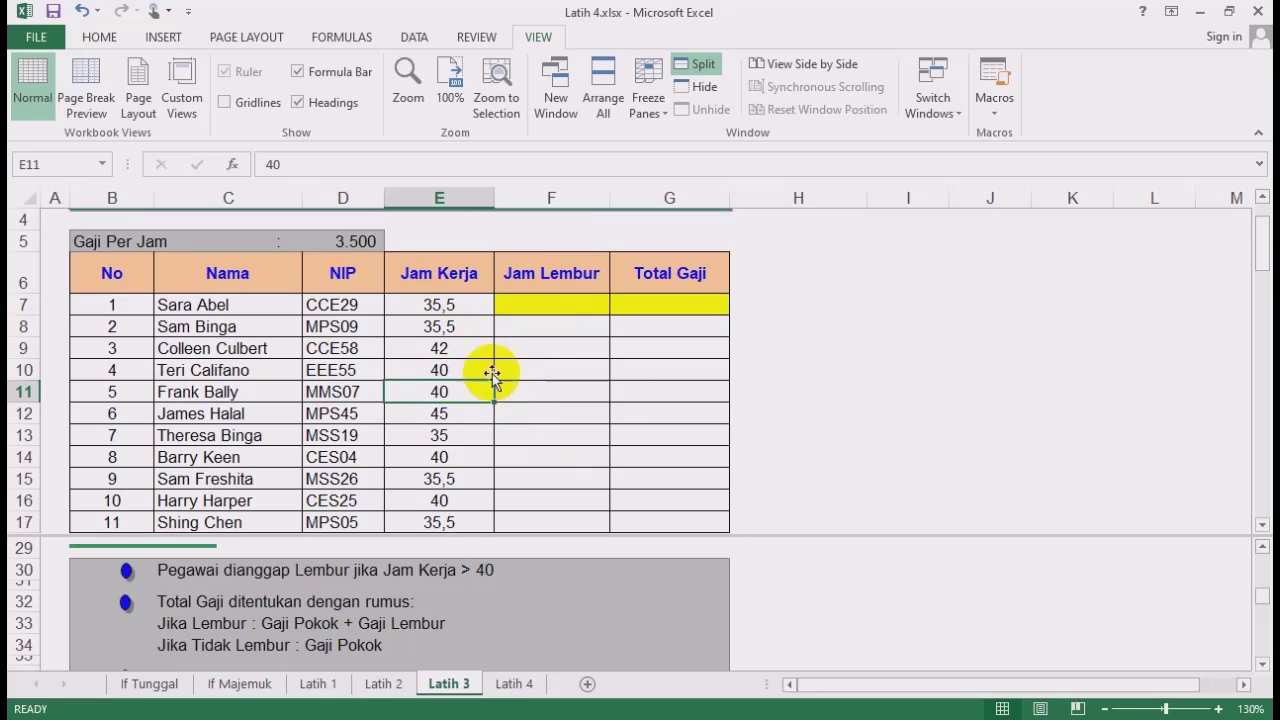
{"action": "left_click", "coordinate": [453, 433]}
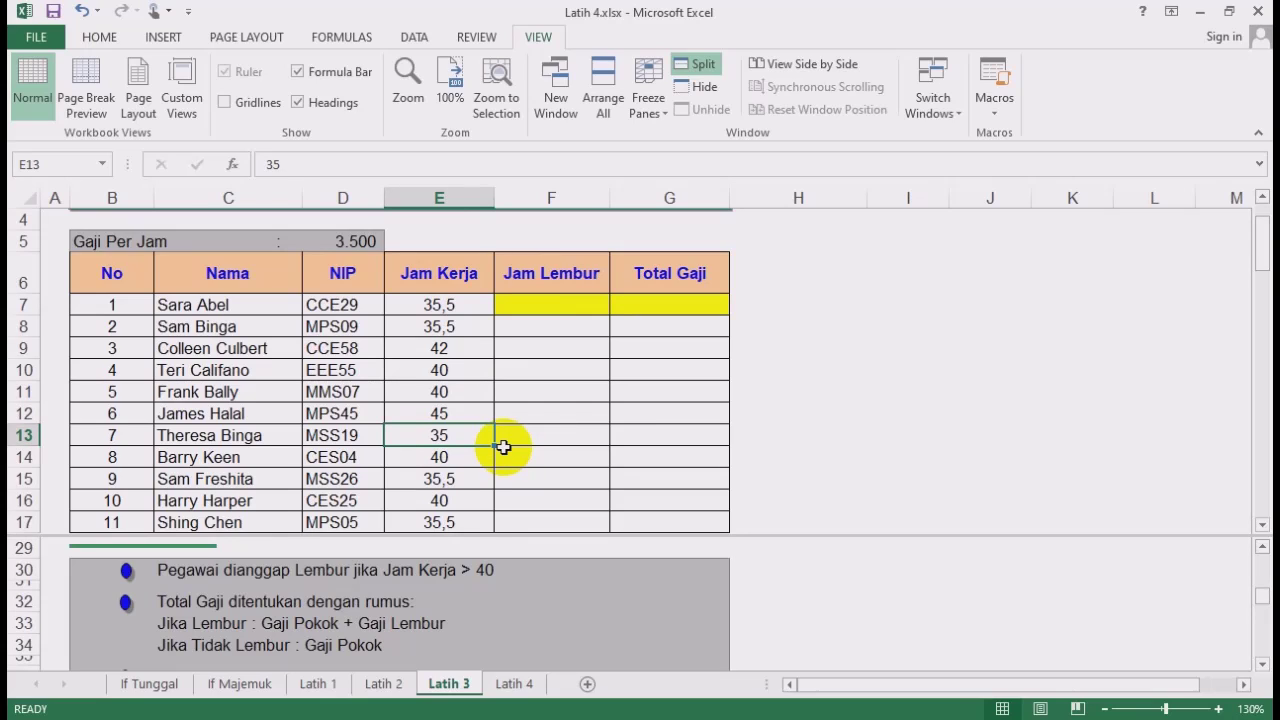
{"action": "left_click", "coordinate": [443, 370]}
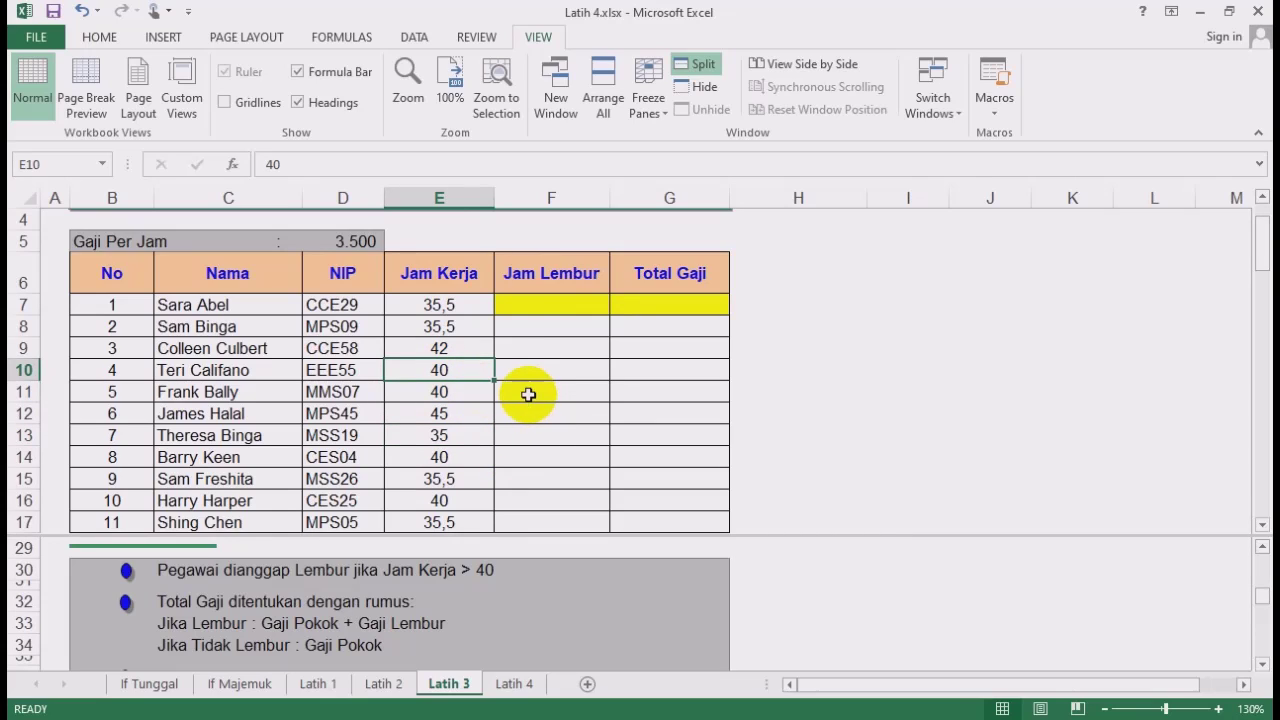
{"action": "left_click", "coordinate": [478, 348]}
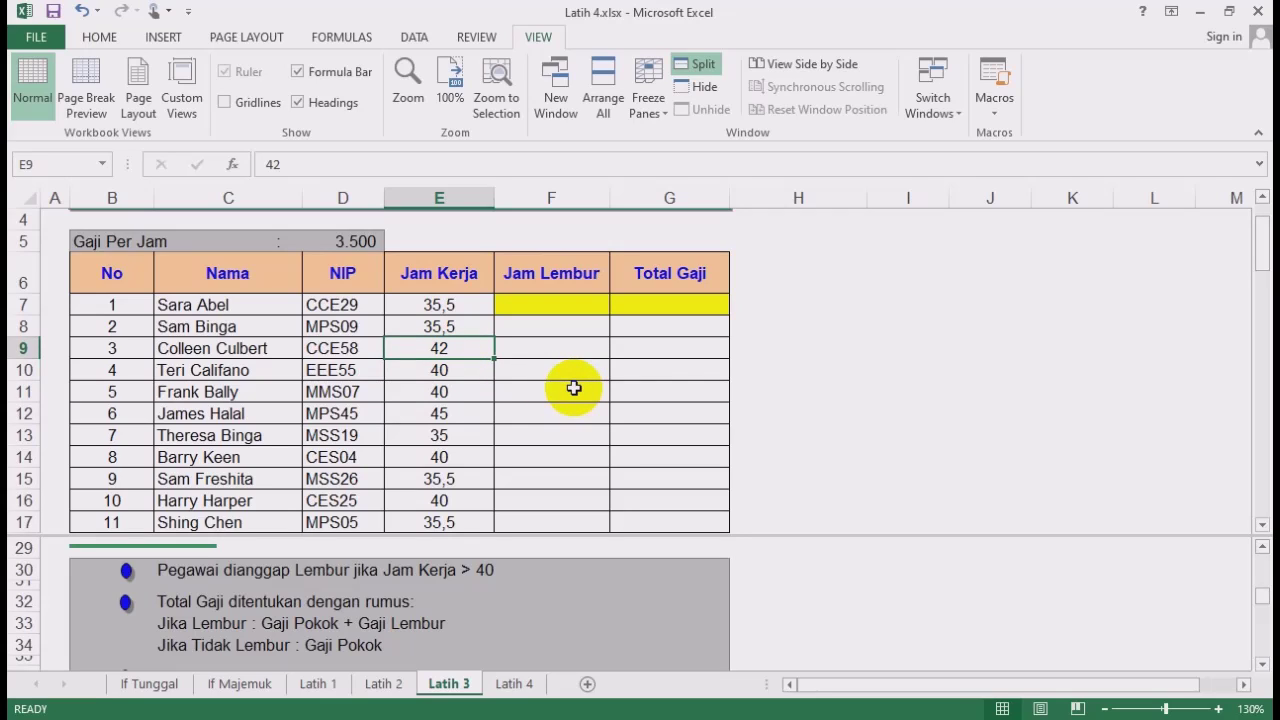
{"action": "left_click", "coordinate": [451, 415]}
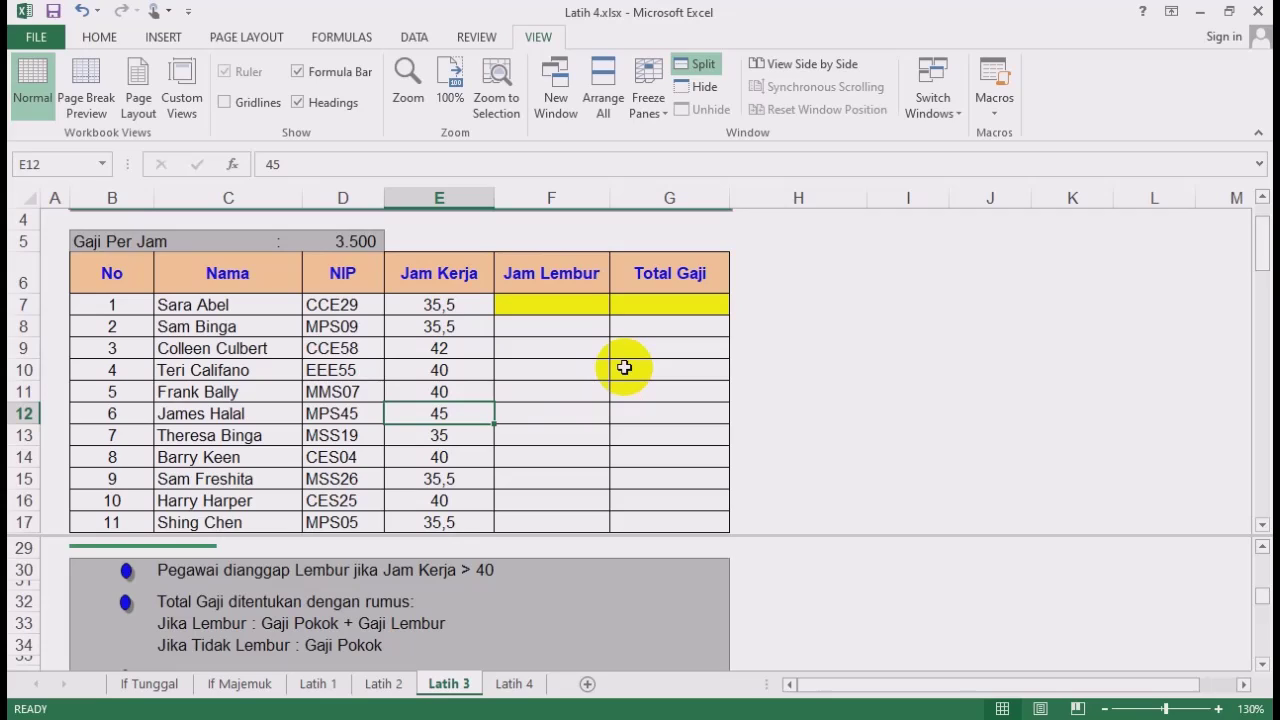
{"action": "left_click", "coordinate": [449, 369]}
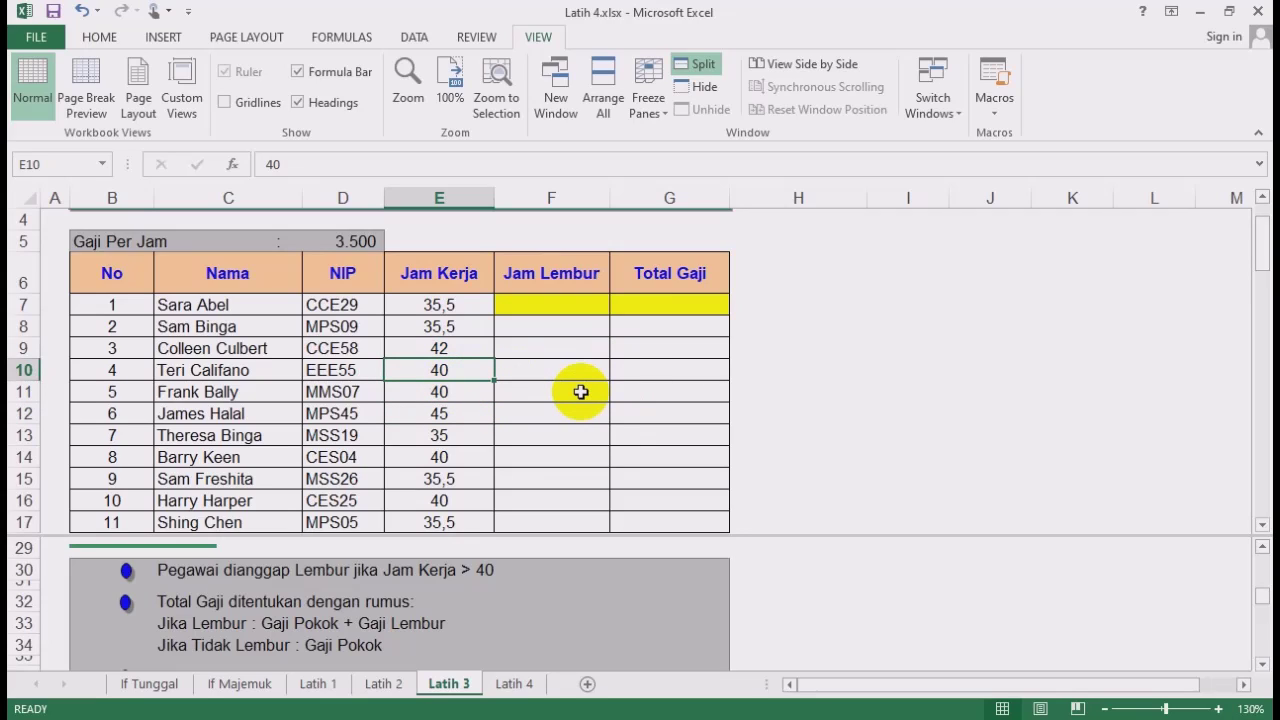
{"action": "left_click", "coordinate": [466, 326]}
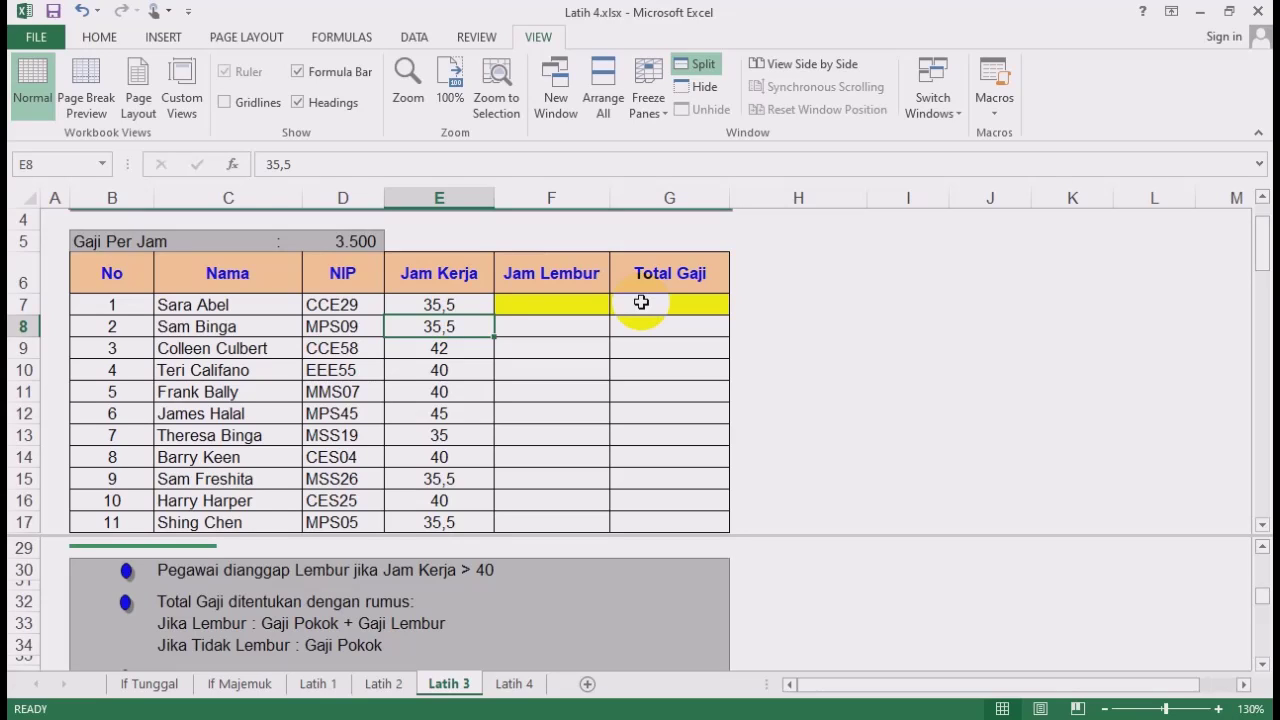
{"action": "left_click_drag", "start_coordinate": [457, 368], "coordinate": [453, 382]}
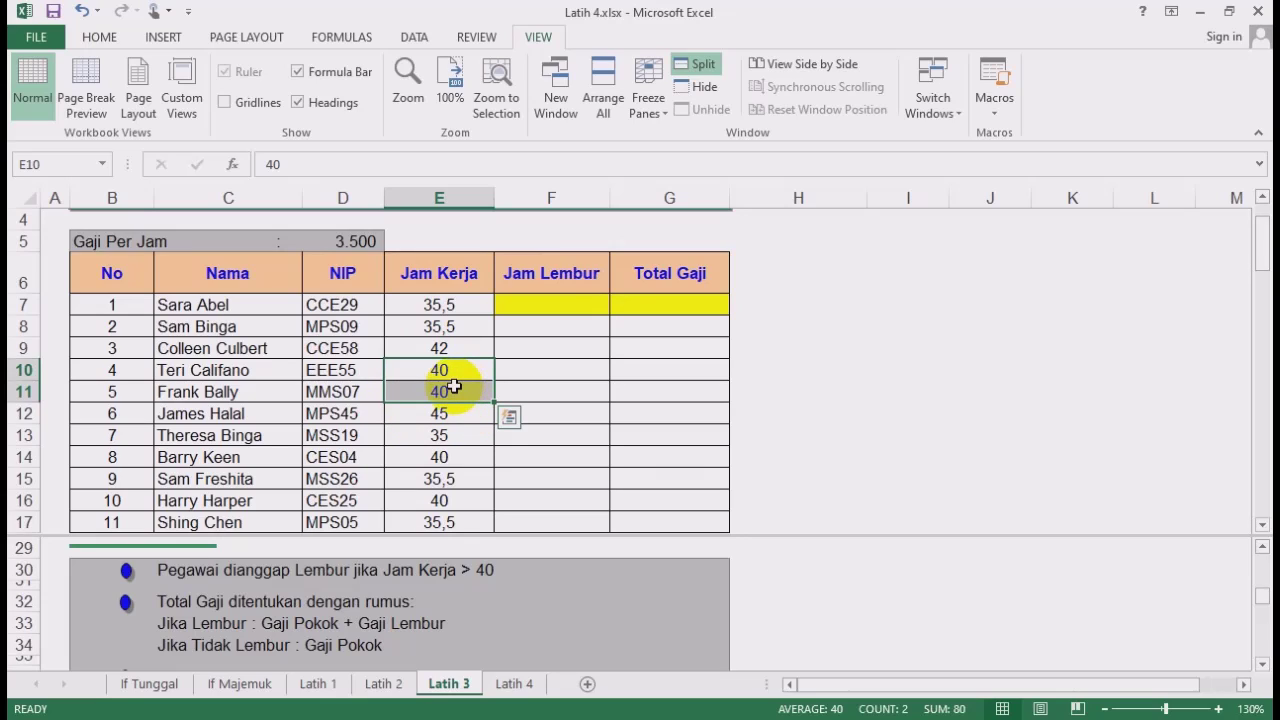
{"action": "left_click", "coordinate": [443, 434]}
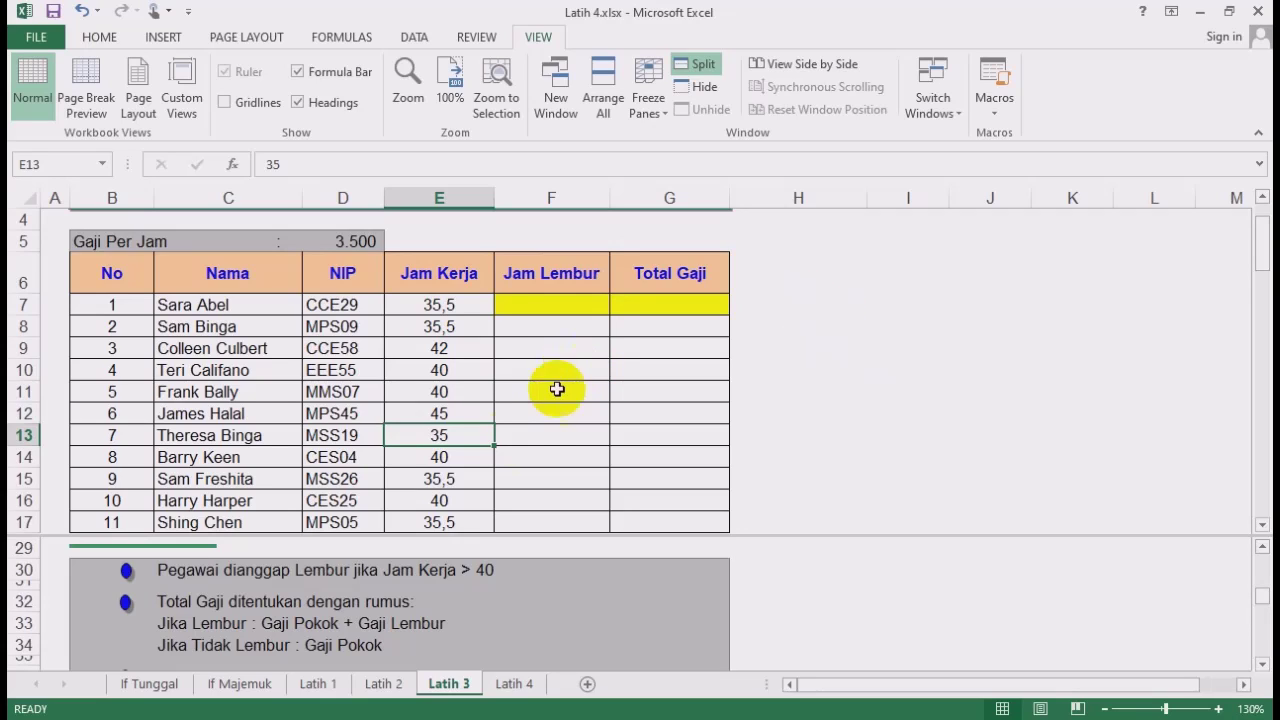
{"action": "left_click", "coordinate": [541, 306]}
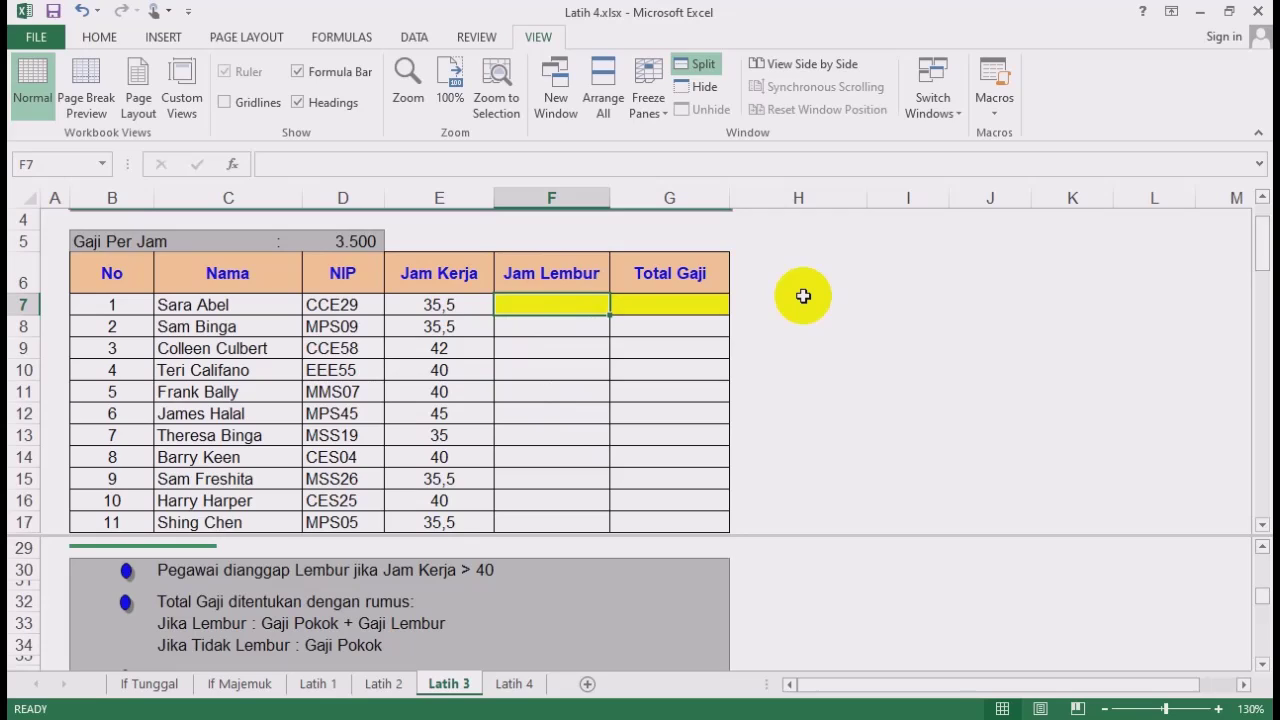
{"action": "left_click", "coordinate": [556, 272]}
{"action": "left_click", "coordinate": [554, 307]}
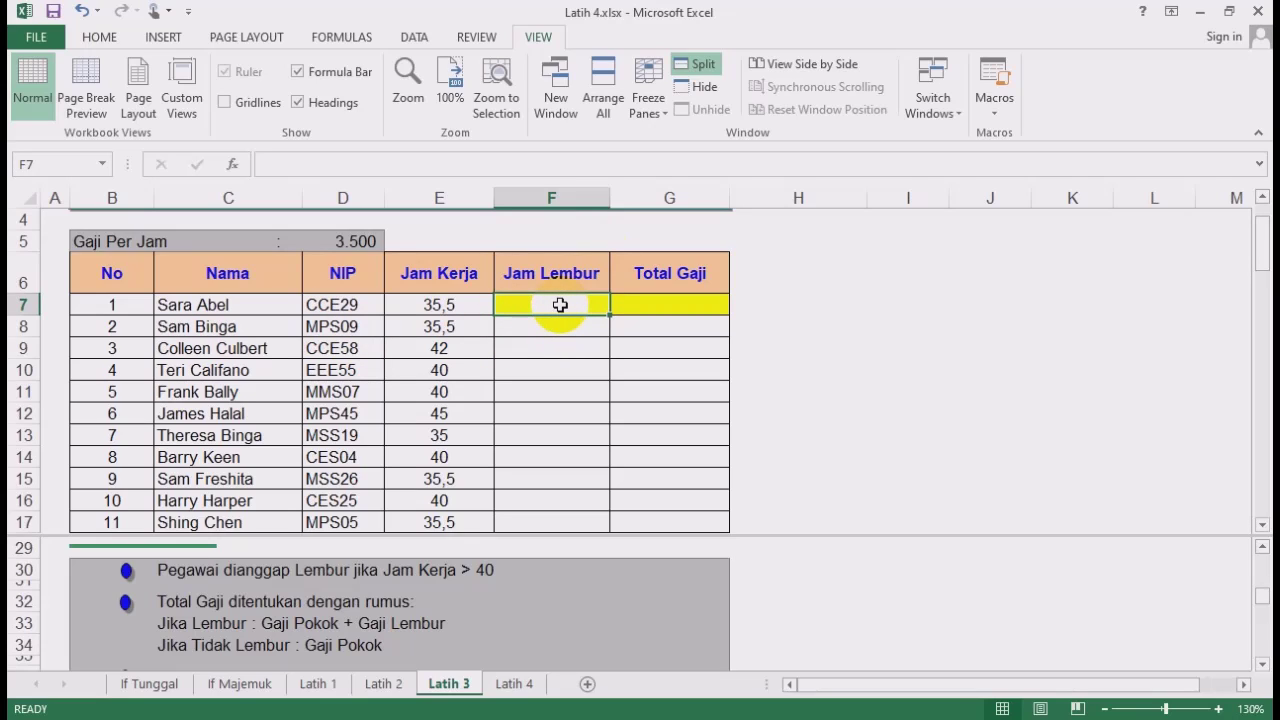
{"action": "left_click", "coordinate": [549, 370]}
{"action": "left_click_drag", "start_coordinate": [436, 371], "coordinate": [440, 398]}
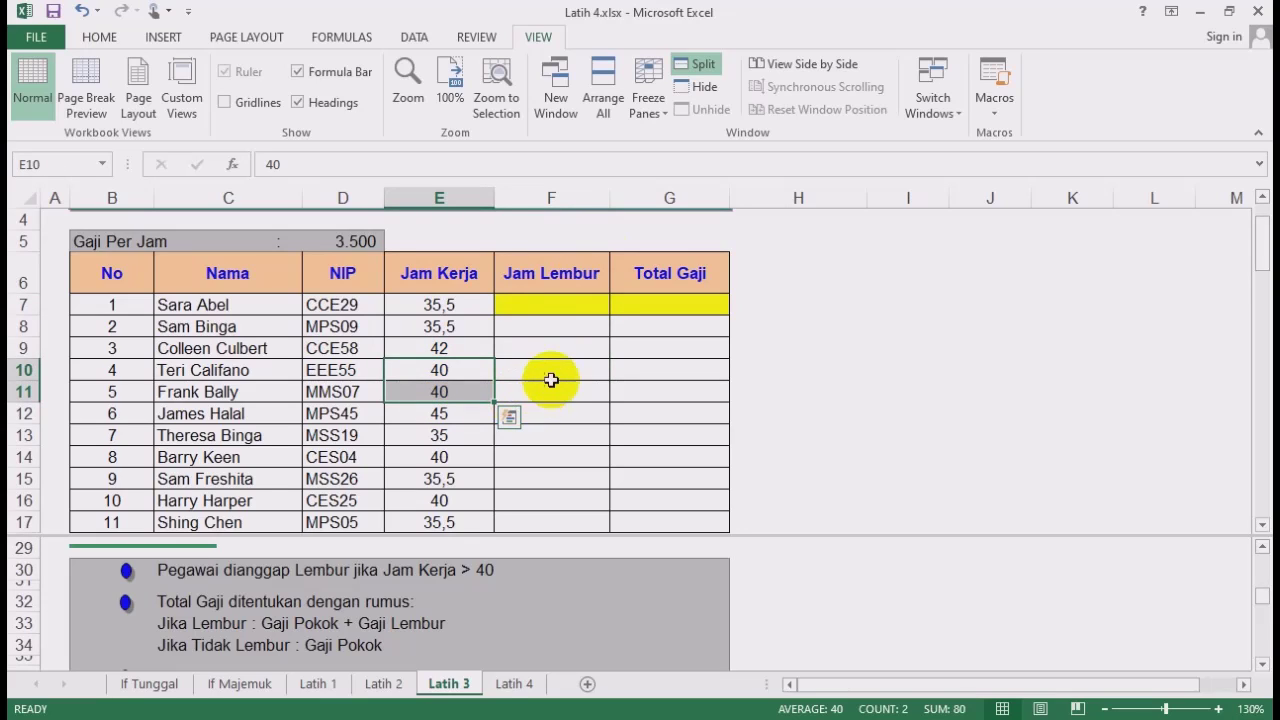
{"action": "left_click", "coordinate": [564, 370]}
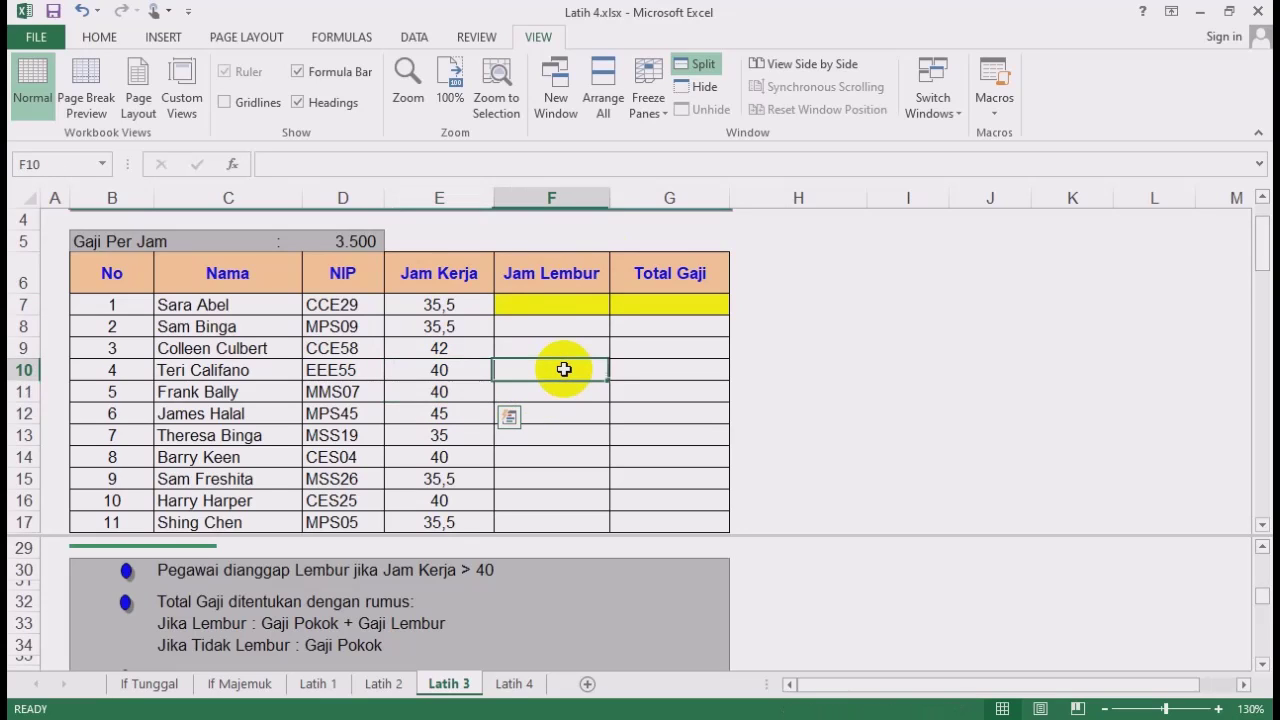
{"action": "left_click", "coordinate": [445, 327]}
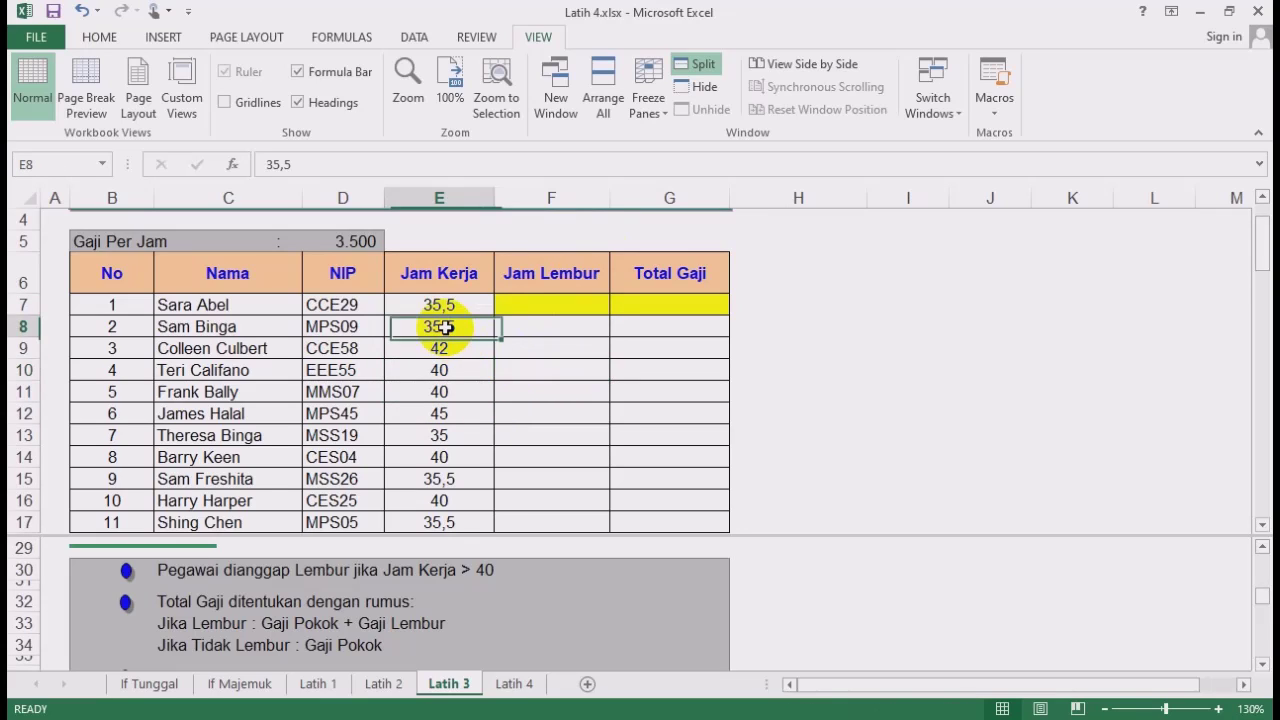
Calculate Jam Lembur in F7 with =IF(E7>40;E7-40;0) and copy the formula down through F17.
{"action": "left_click", "coordinate": [549, 303]}
{"action": "type", "text": "="}
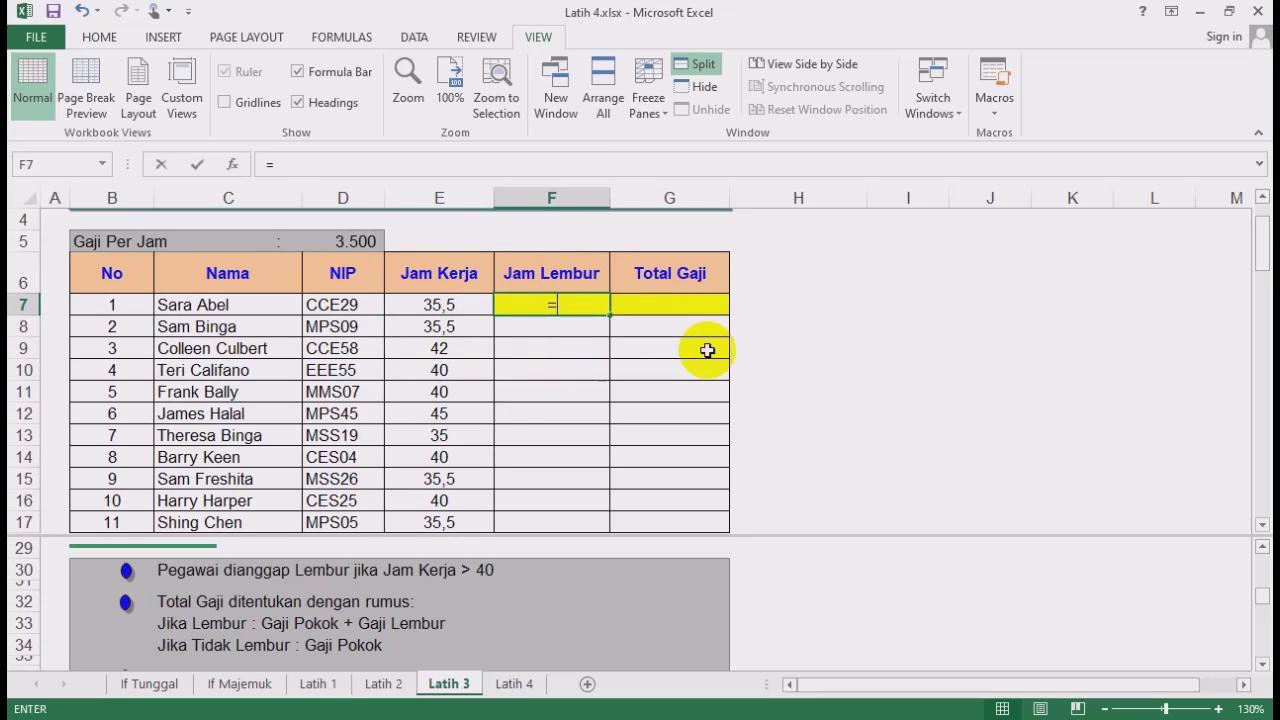
{"action": "type", "text": "if("}
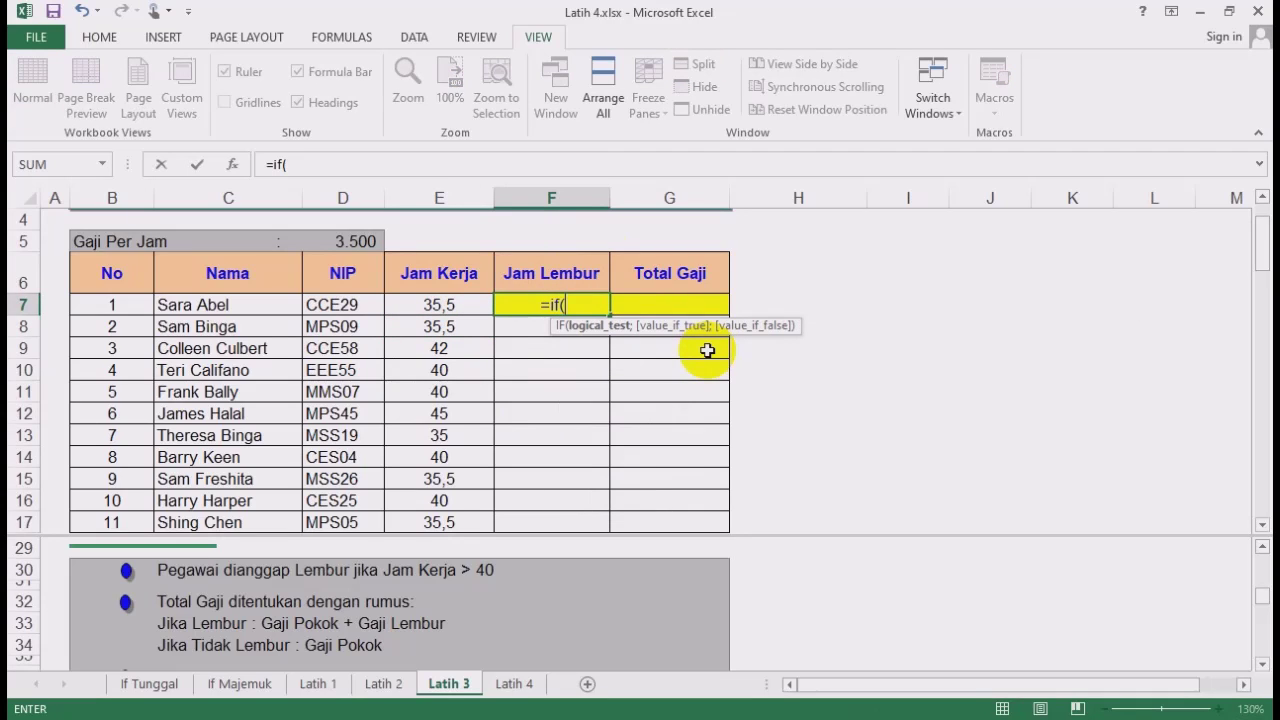
{"action": "left_click", "coordinate": [465, 308]}
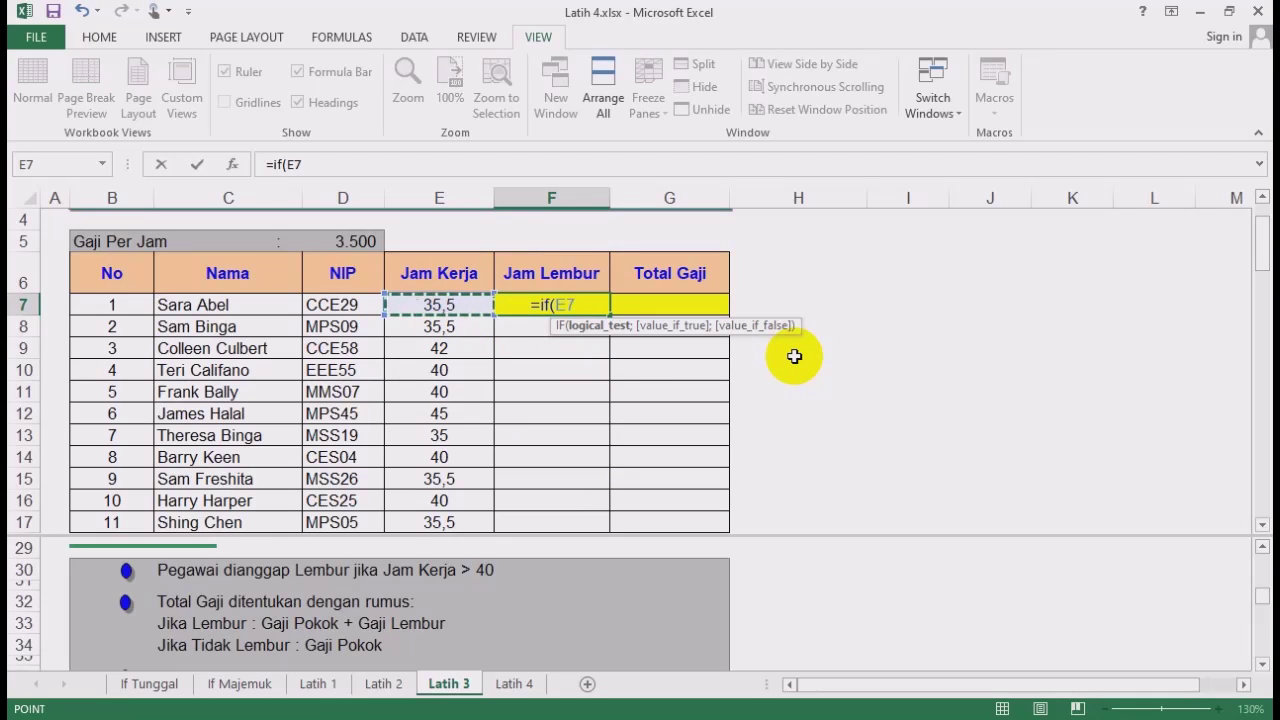
{"action": "type", "text": ">40"}
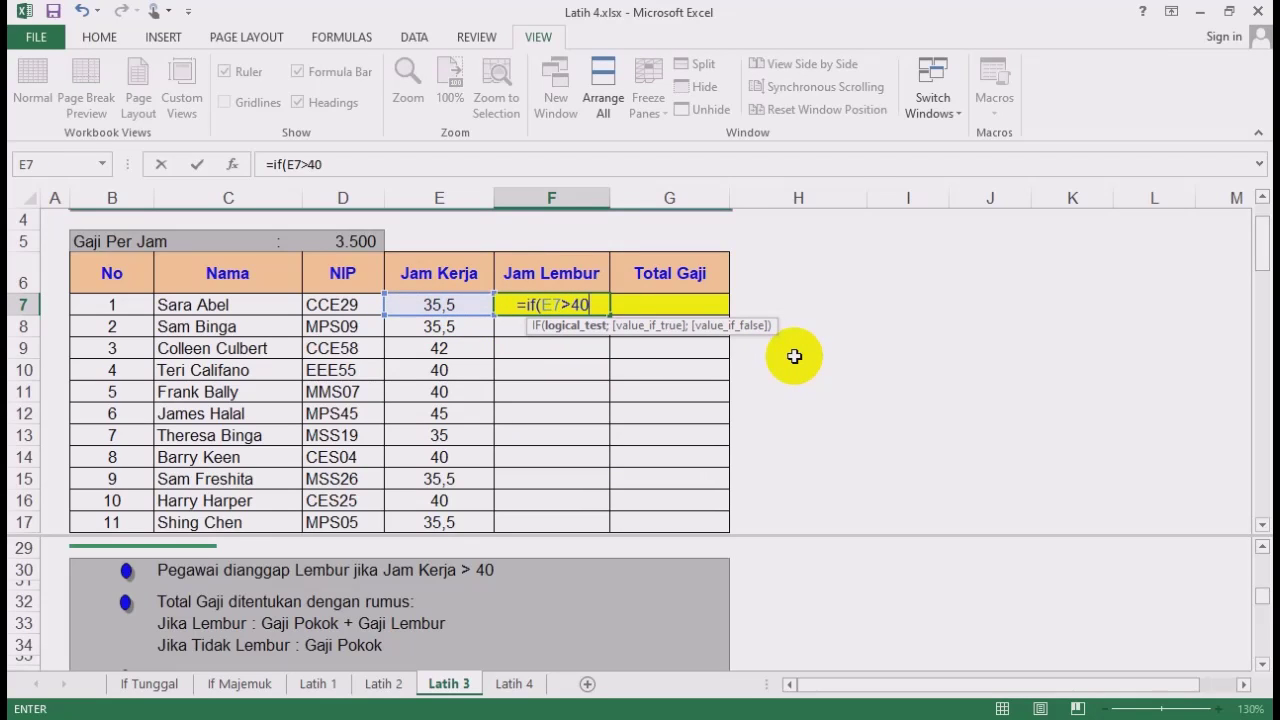
{"action": "type", "text": ";"}
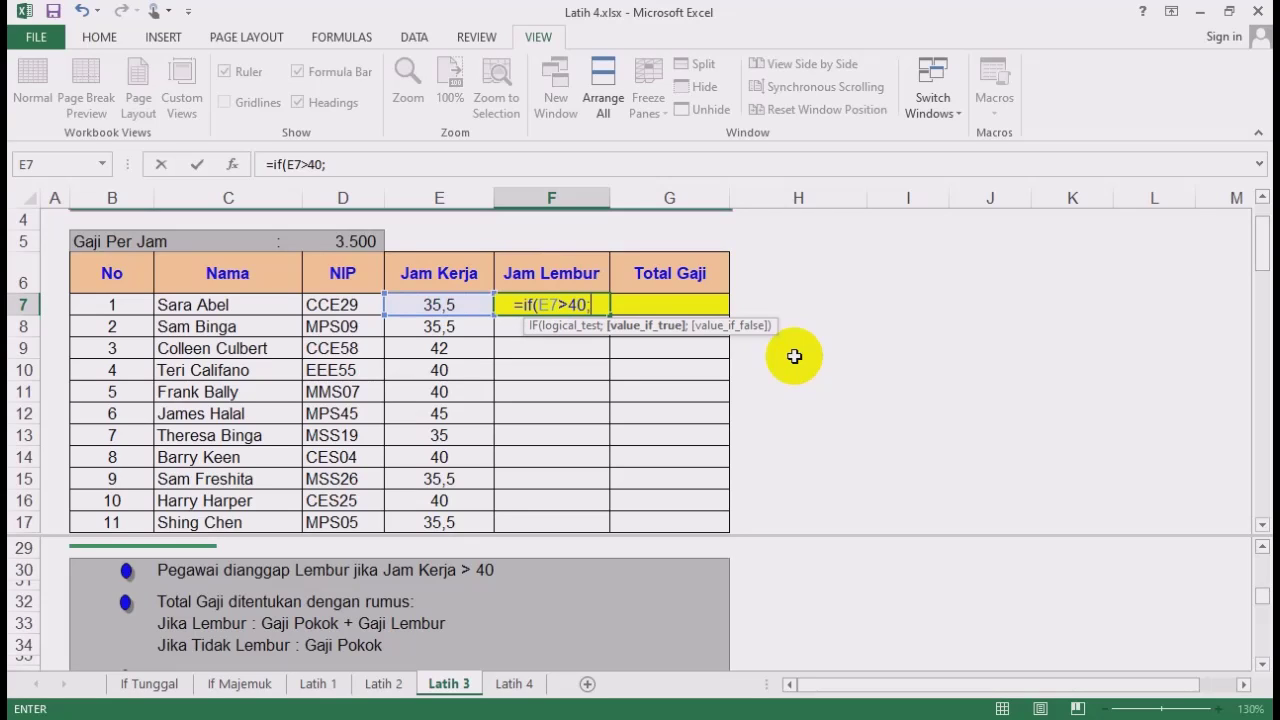
{"action": "left_click", "coordinate": [437, 303]}
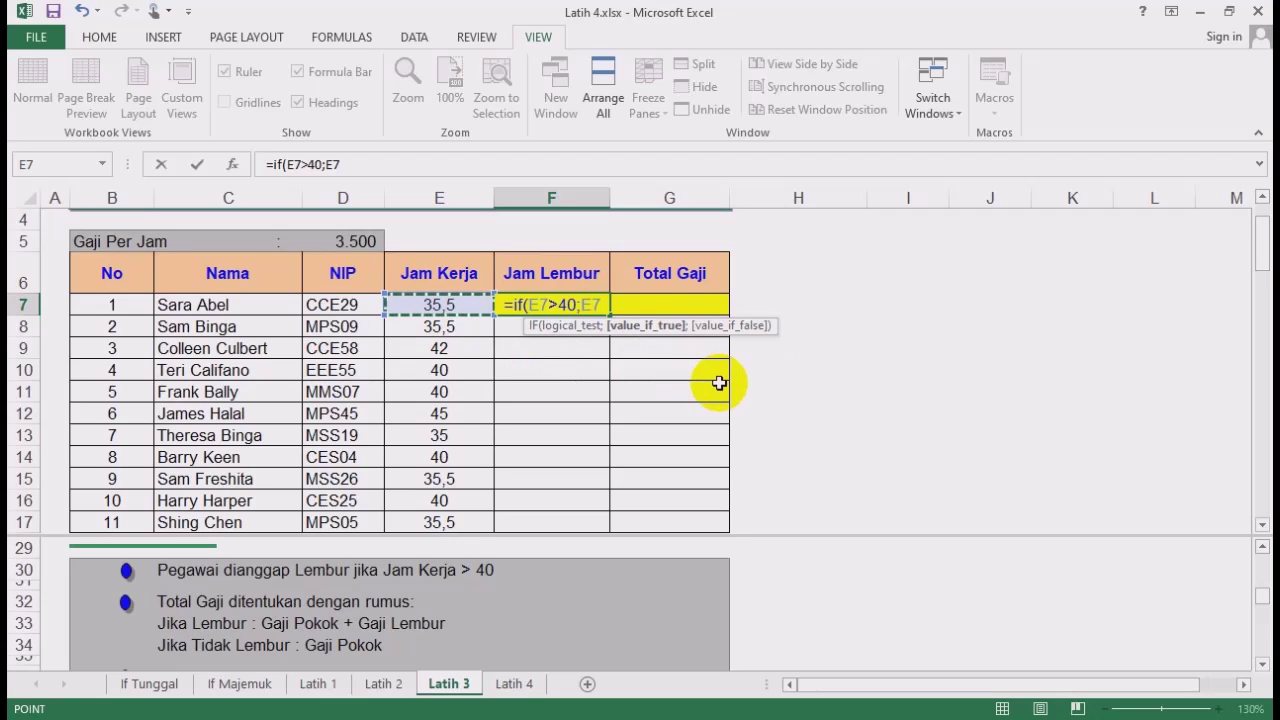
{"action": "type", "text": "-"}
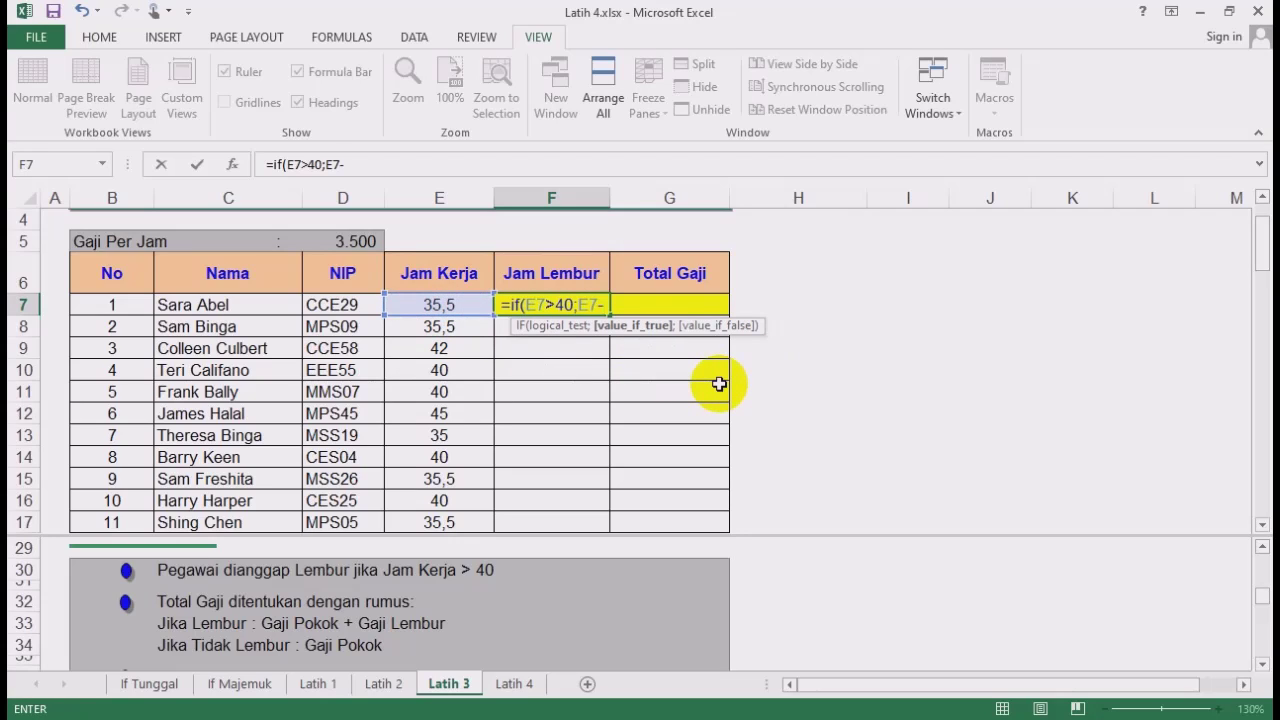
{"action": "type", "text": "40"}
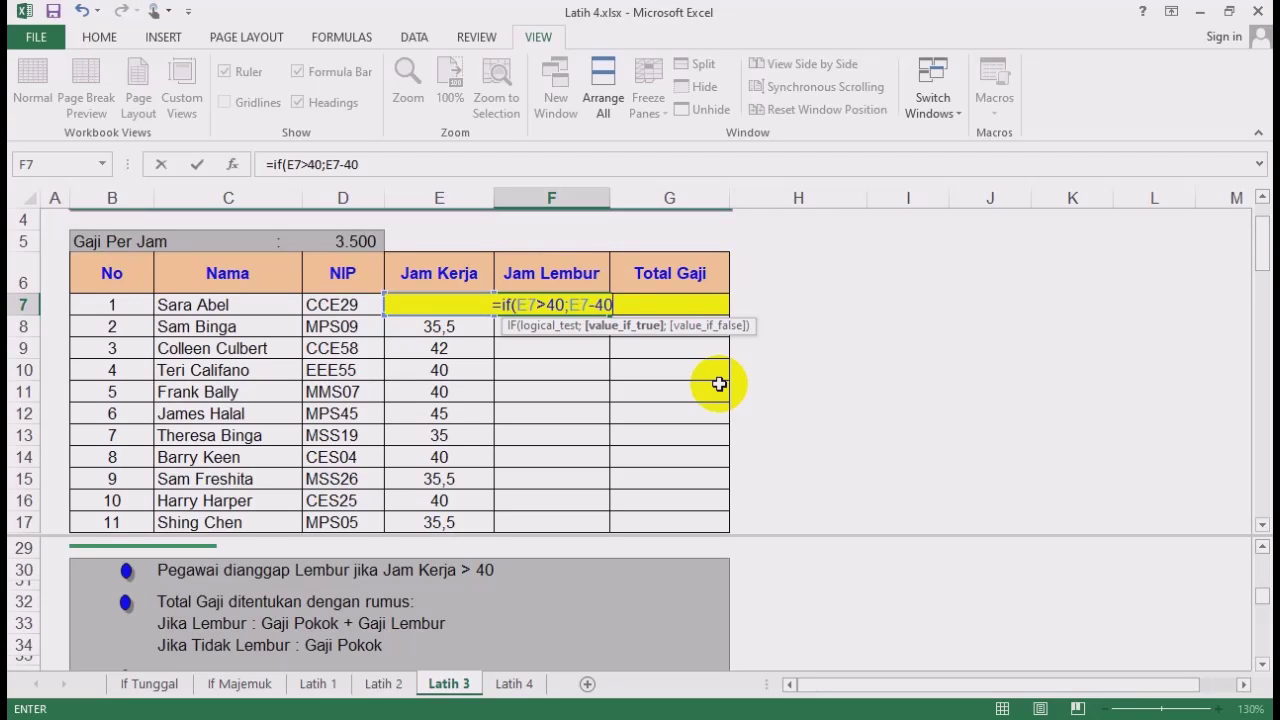
{"action": "type", "text": ";"}
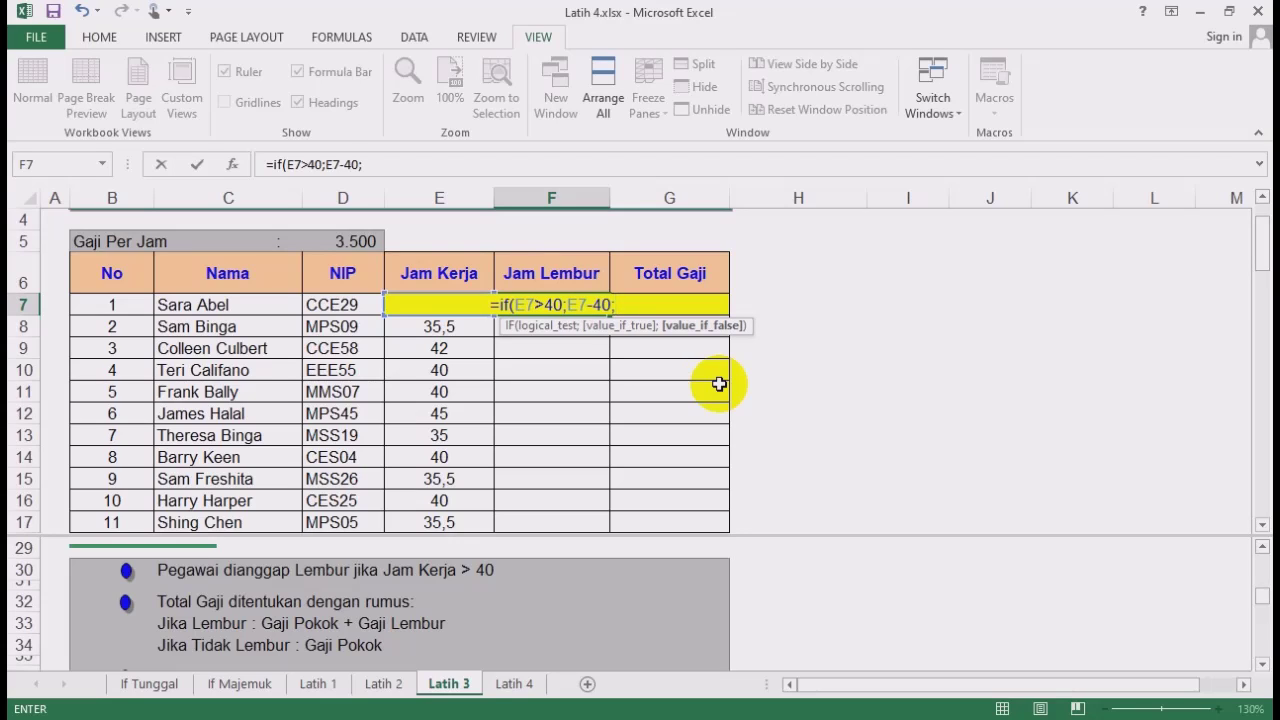
{"action": "type", "text": "0)"}
{"action": "key", "text": "Return"}
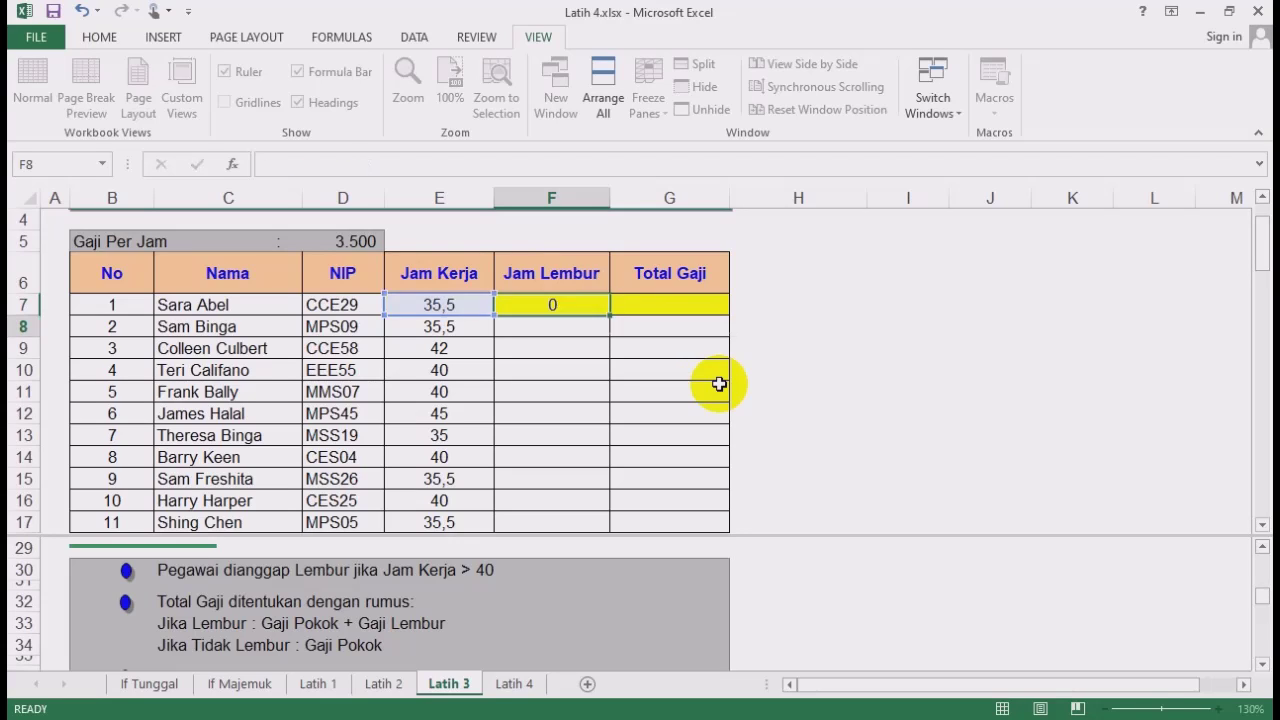
{"action": "left_click", "coordinate": [575, 296]}
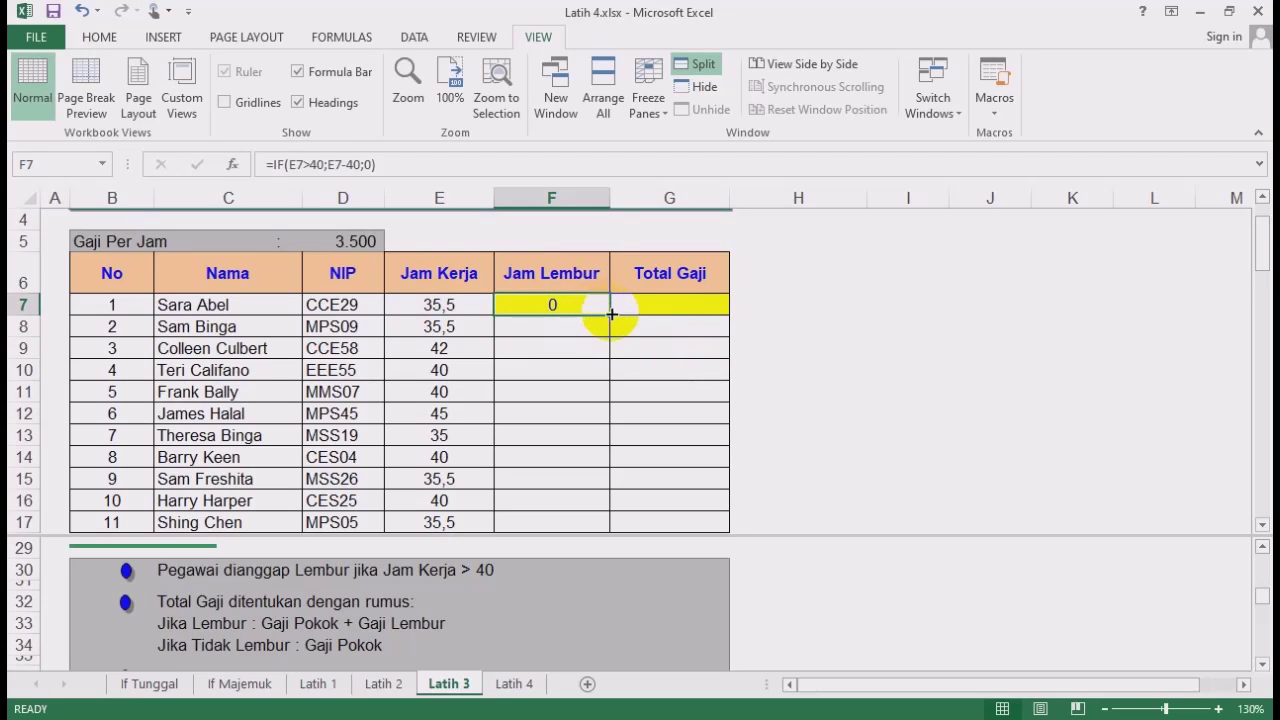
{"action": "double_click", "coordinate": [609, 315]}
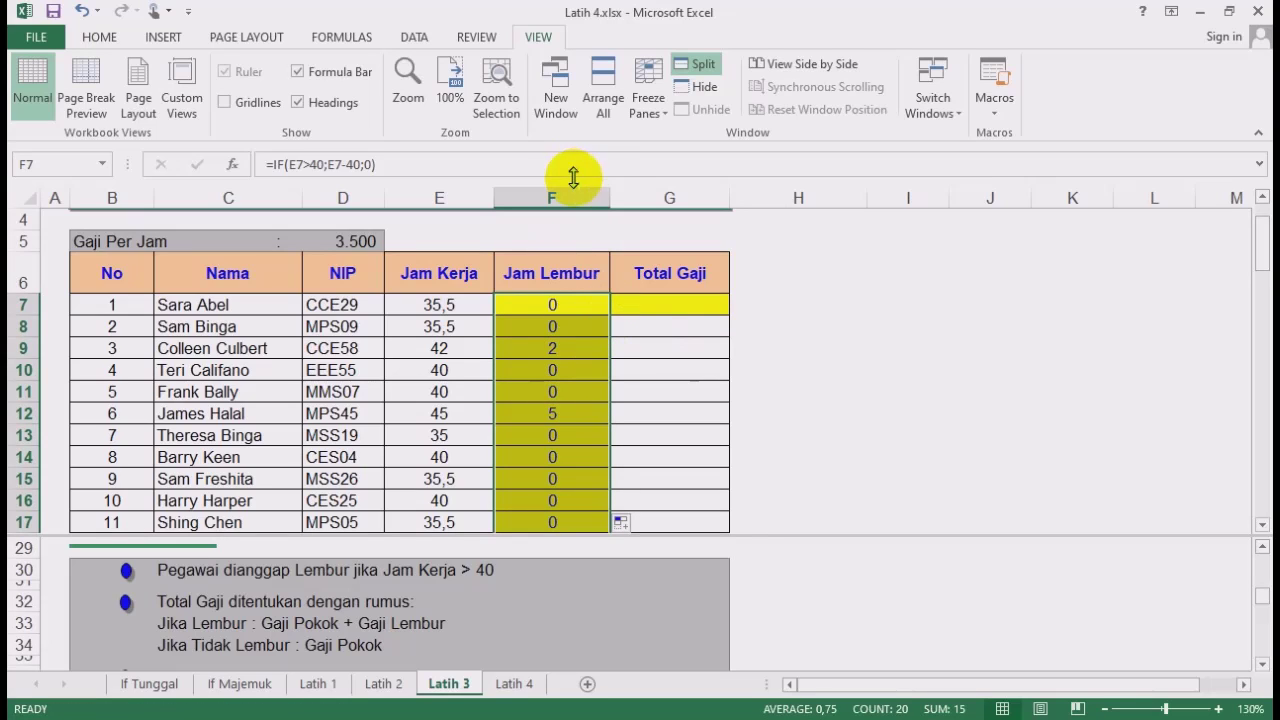
Try the comma number format without decimals on the Jam Lembur values in F7:F17.
{"action": "left_click", "coordinate": [100, 37]}
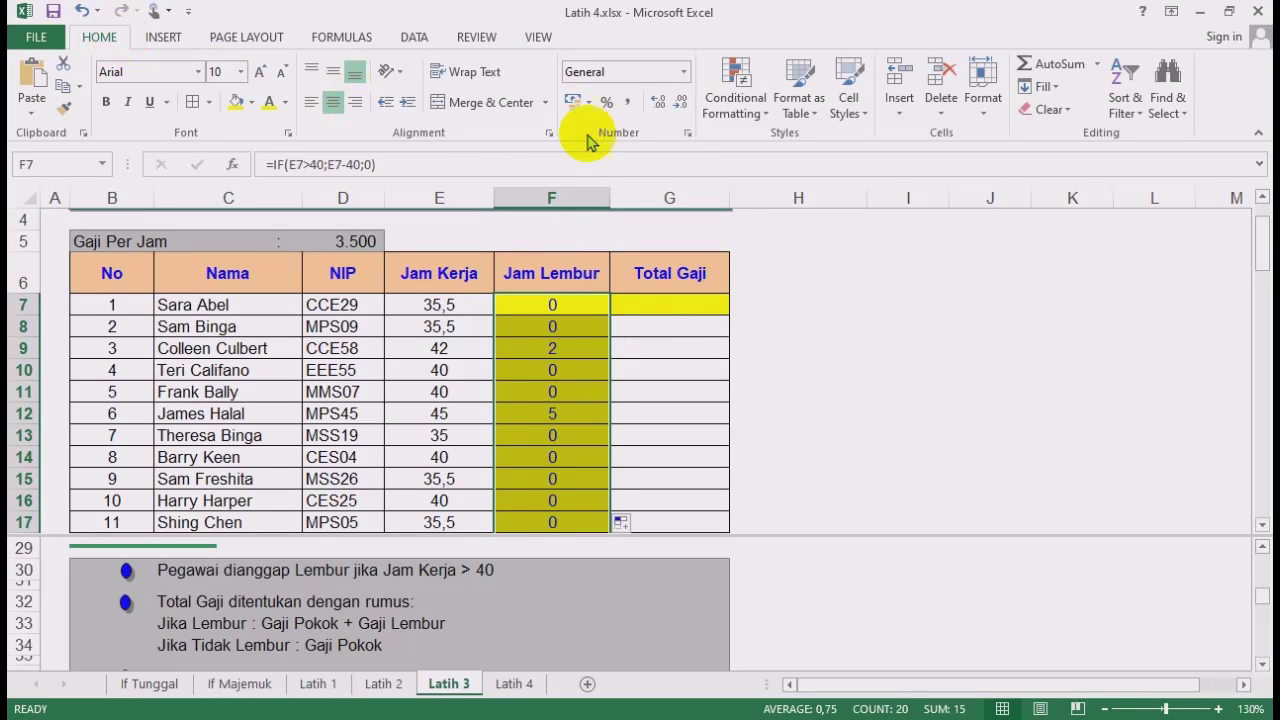
{"action": "left_click", "coordinate": [628, 102]}
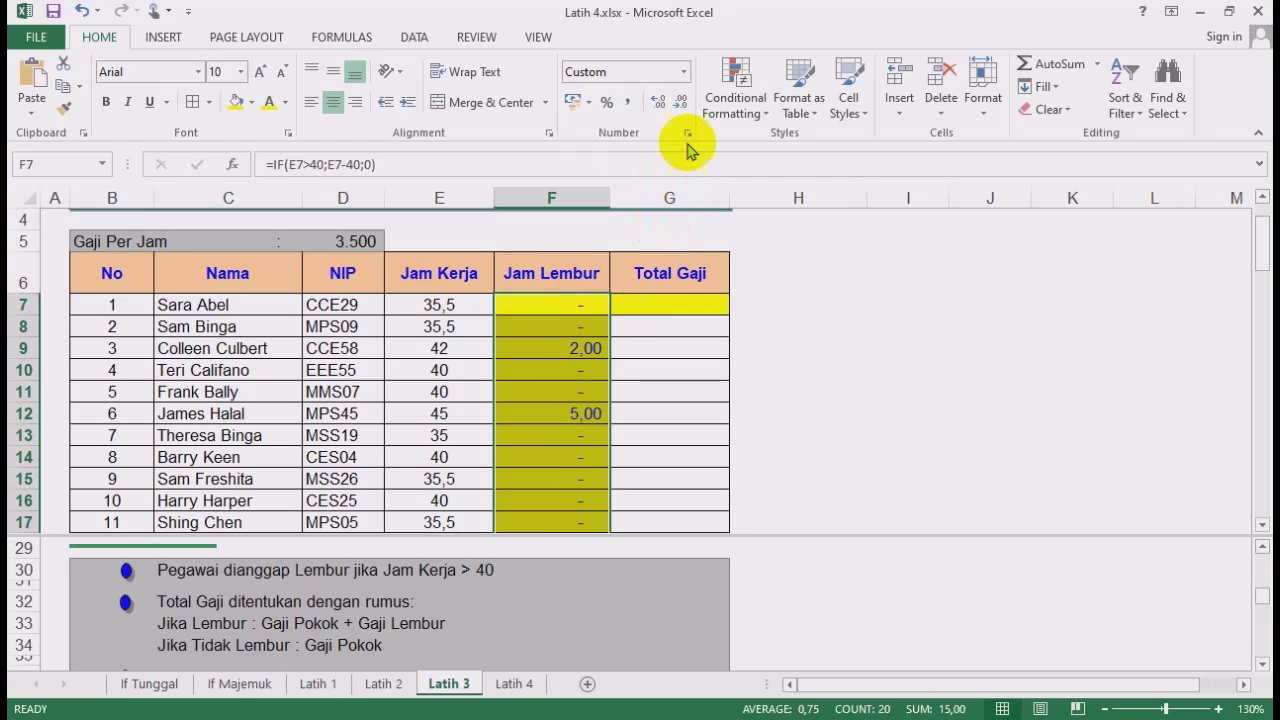
{"action": "left_click", "coordinate": [680, 104]}
{"action": "left_click", "coordinate": [680, 104]}
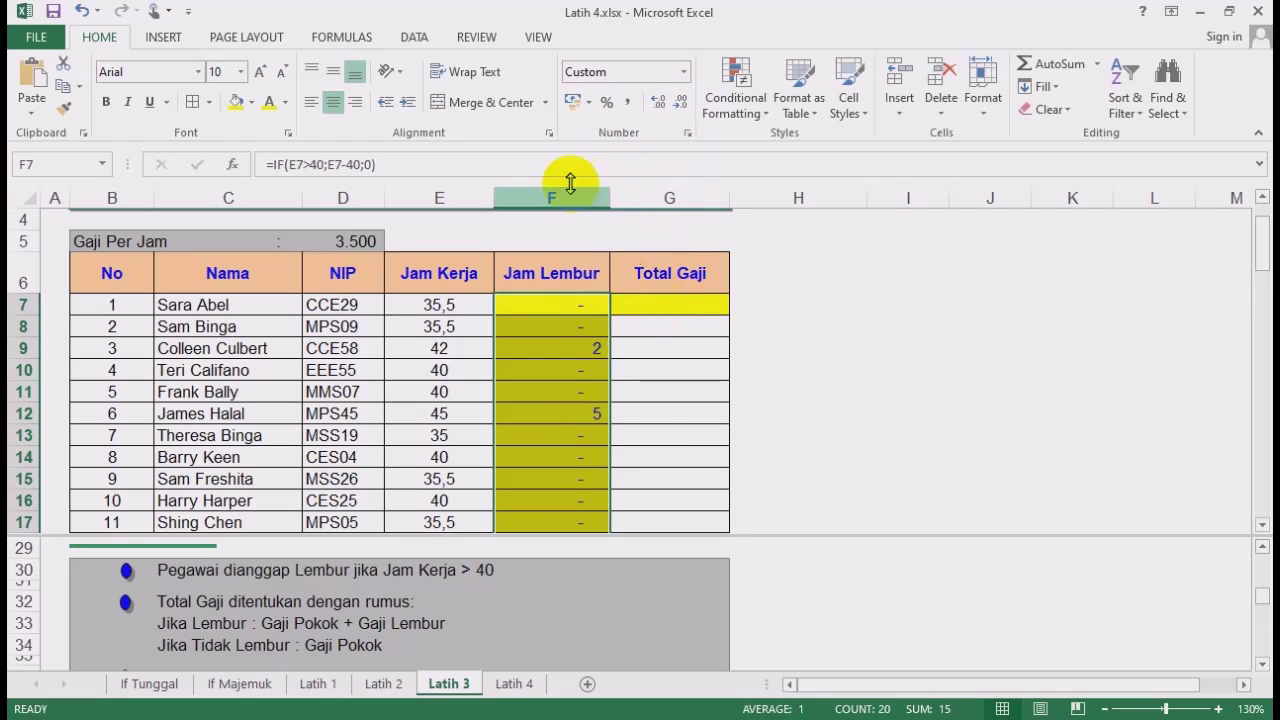
Undo the comma format and both decimal reductions on the Jam Lembur values.
{"action": "left_click", "coordinate": [81, 12]}
{"action": "left_click", "coordinate": [81, 12]}
{"action": "left_click", "coordinate": [81, 12]}
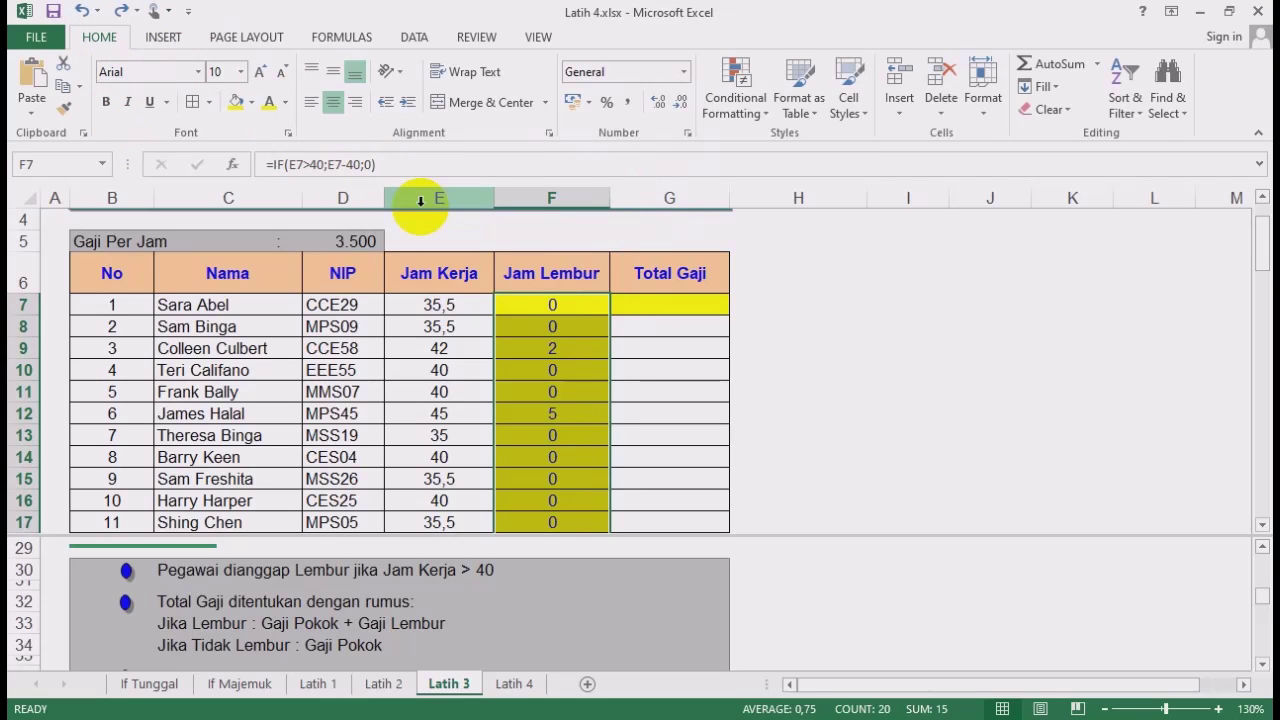
Review the Total Gaji and Jam Lembur cells in row 7 and read the Total Gaji rules in rows 32 to 34.
{"action": "left_click", "coordinate": [690, 308]}
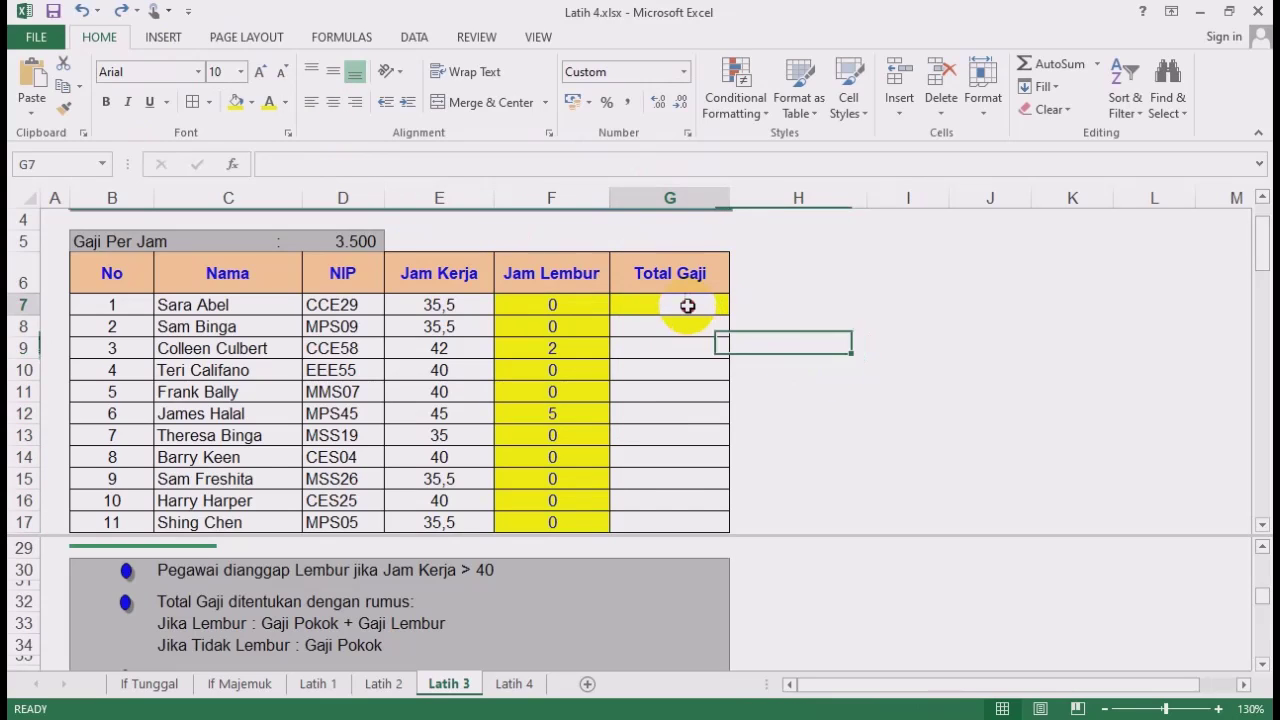
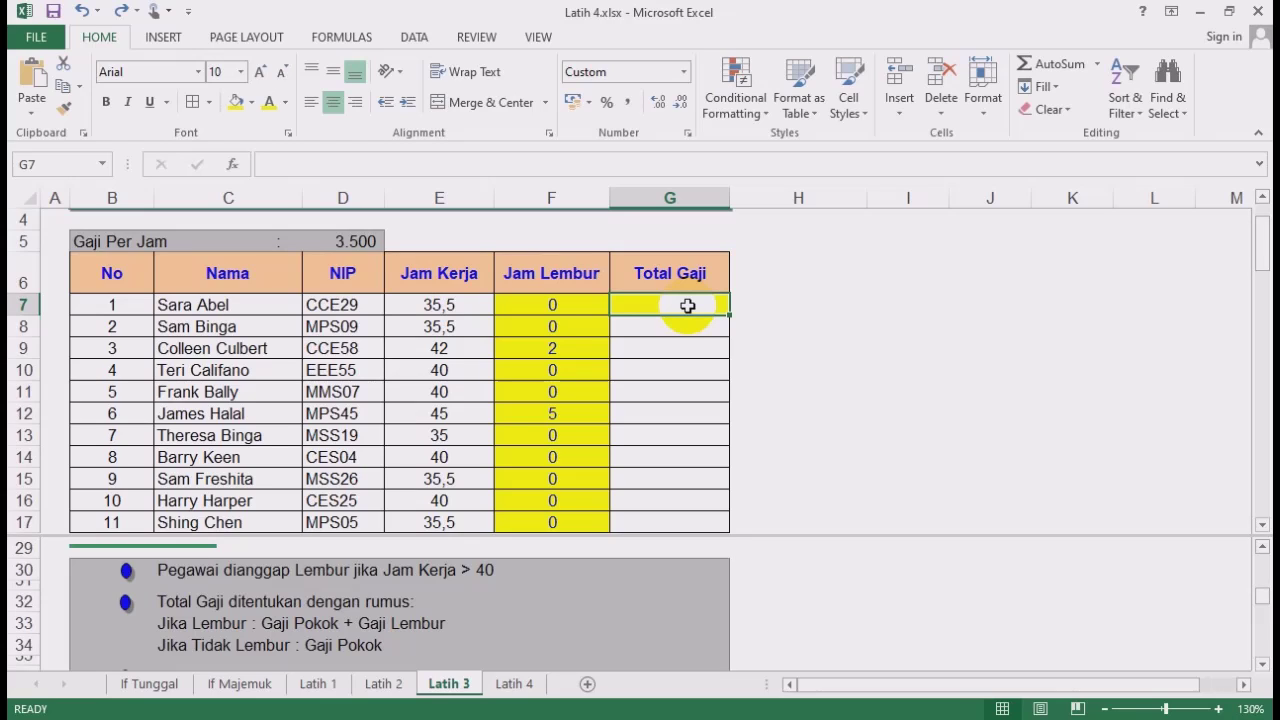
{"action": "left_click", "coordinate": [688, 305]}
{"action": "left_click", "coordinate": [535, 288]}
{"action": "left_click", "coordinate": [541, 309]}
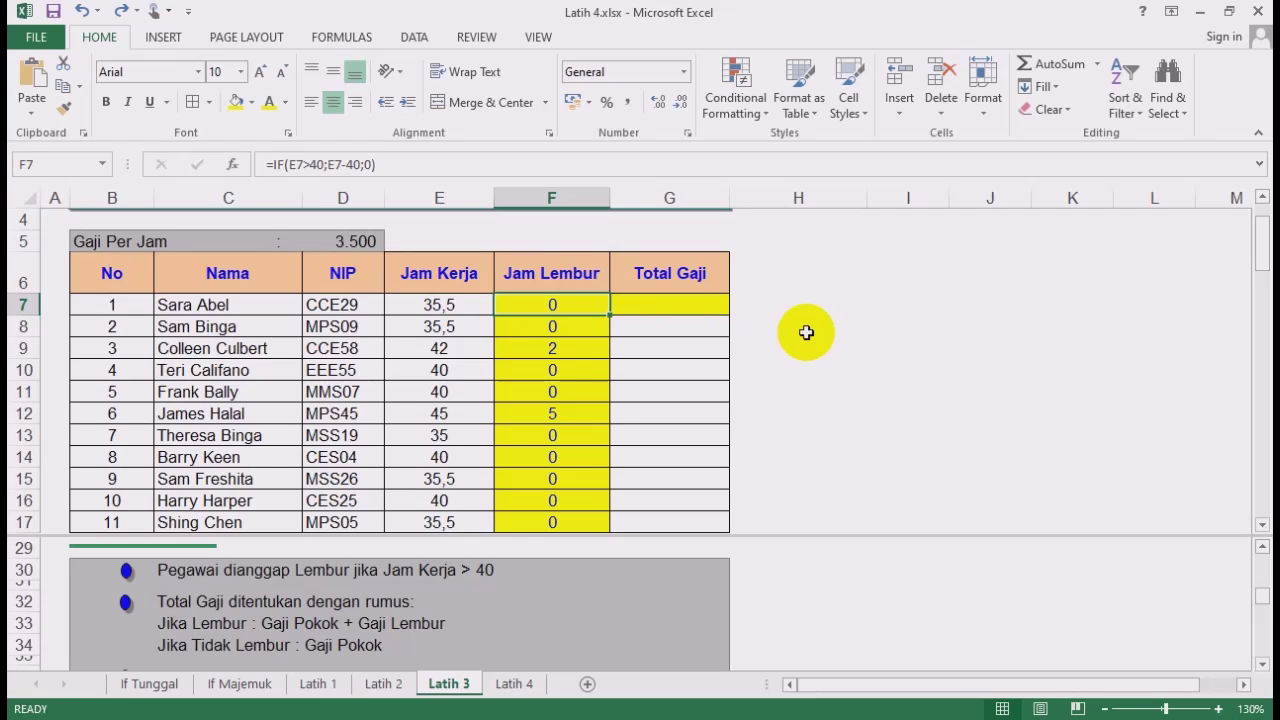
{"action": "left_click_drag", "start_coordinate": [168, 600], "coordinate": [452, 638]}
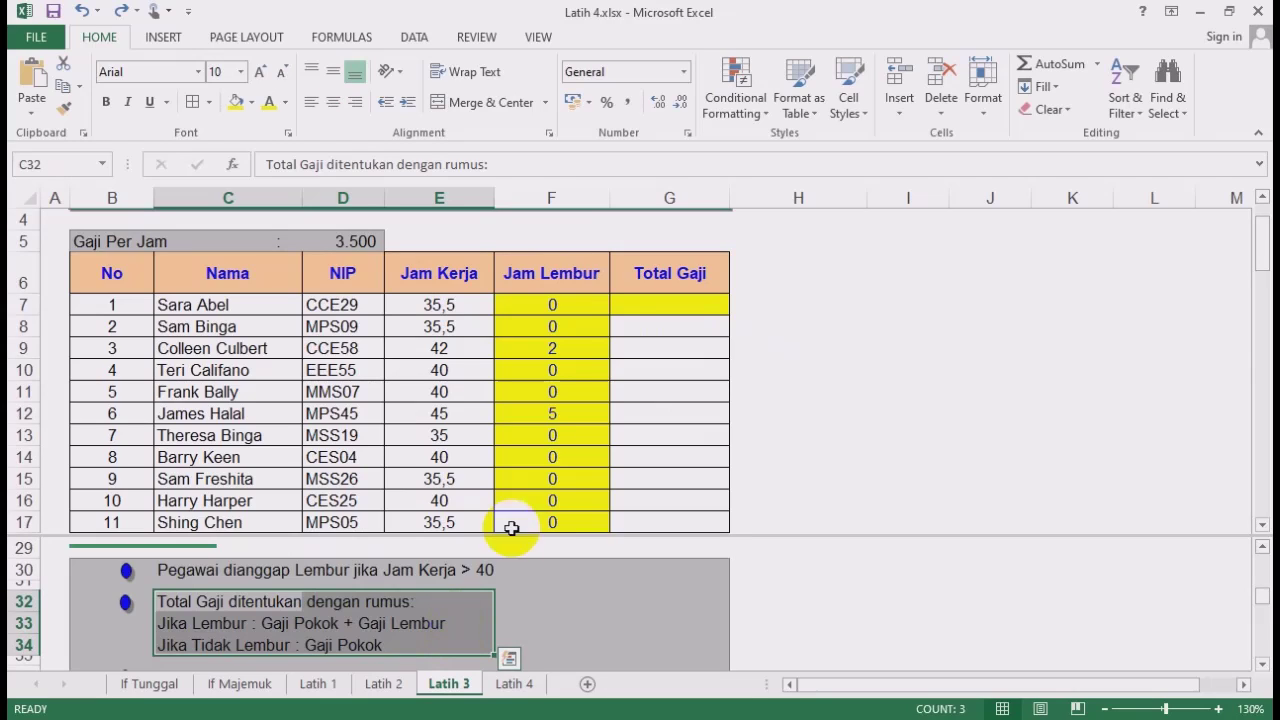
Select the first Total Gaji cell, G7, and bring the Gaji Pokok and gaji Lembur calculation rules in rows 36 and 37 into the lower pane.
{"action": "left_click", "coordinate": [663, 303]}
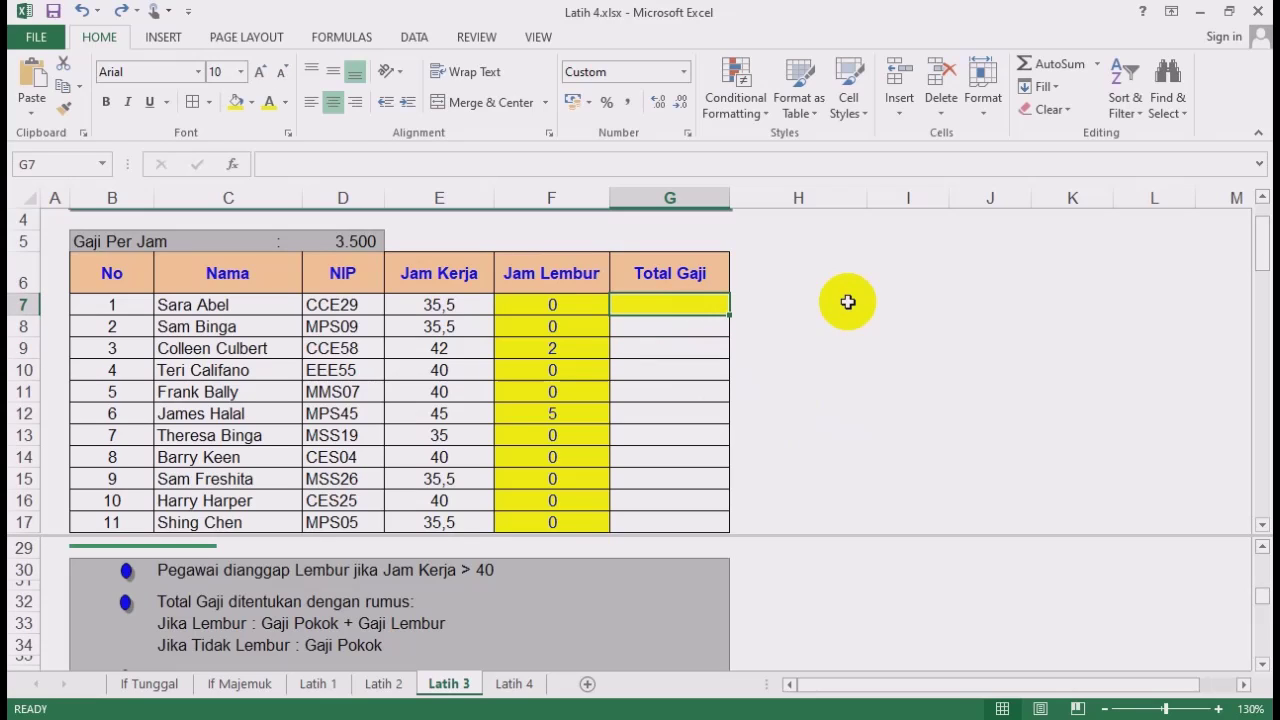
{"action": "type", "text": "="}
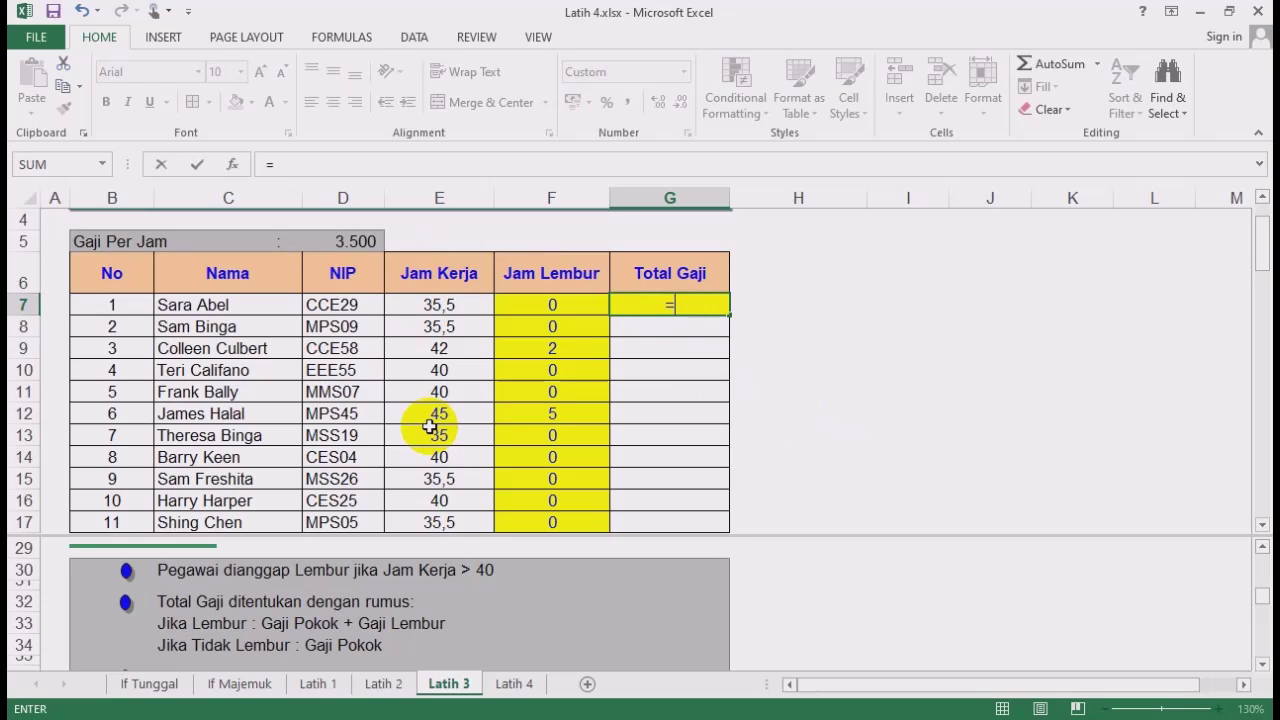
{"action": "key", "text": "Escape"}
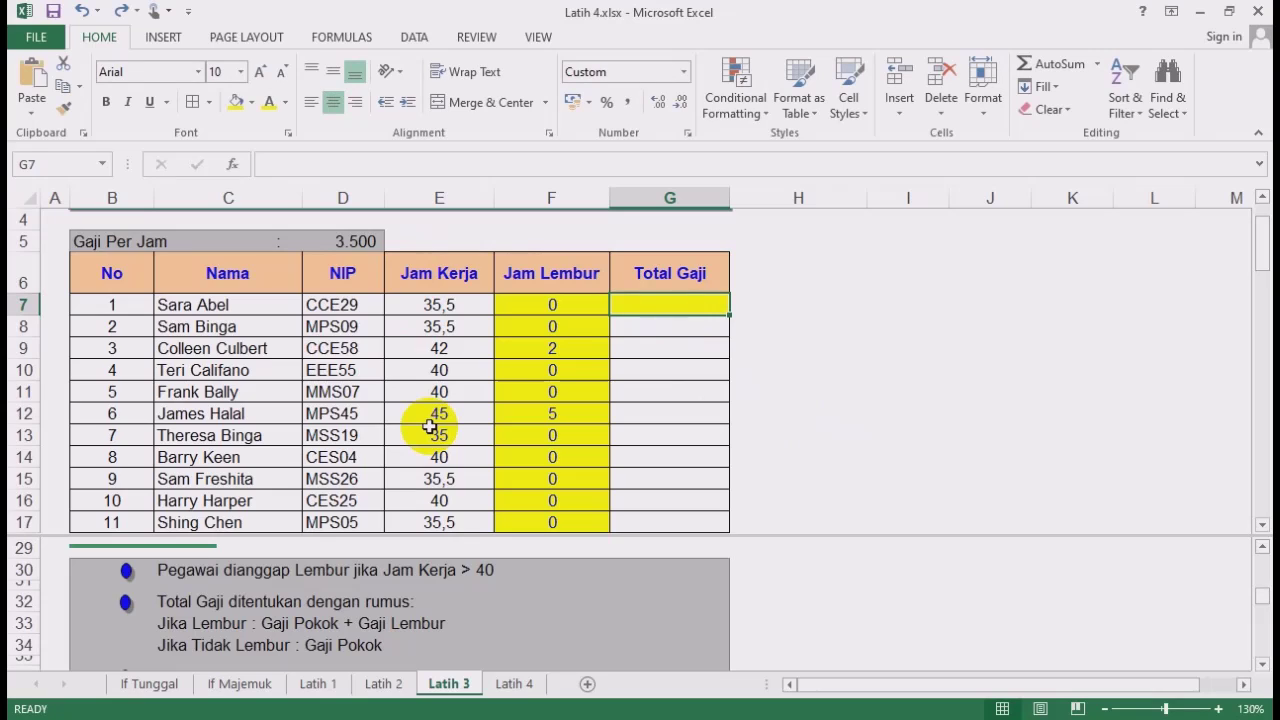
{"action": "left_click", "coordinate": [1262, 664]}
{"action": "left_click", "coordinate": [1262, 664]}
{"action": "left_click", "coordinate": [1262, 664]}
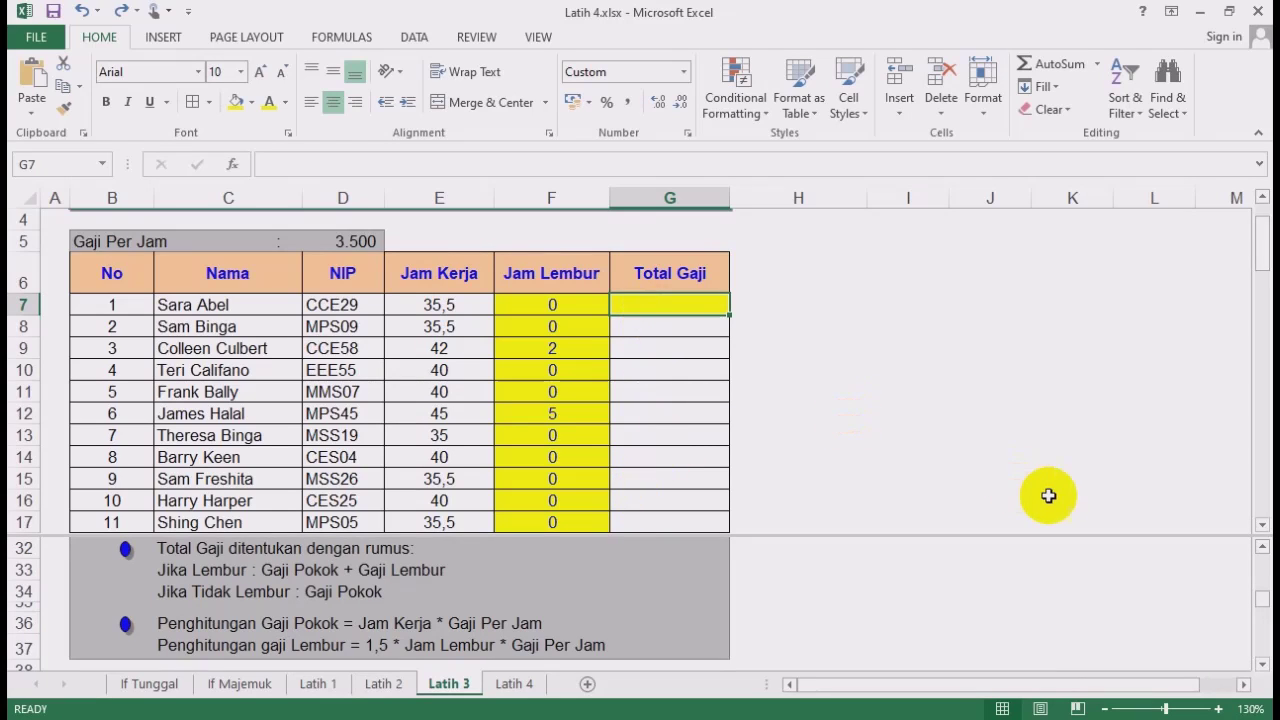
Start the Total Gaji formula in G7 as =(E7*$D$5)+(), multiplying Jam Kerja by an absolute reference to Gaji Per Jam.
{"action": "type", "text": "="}
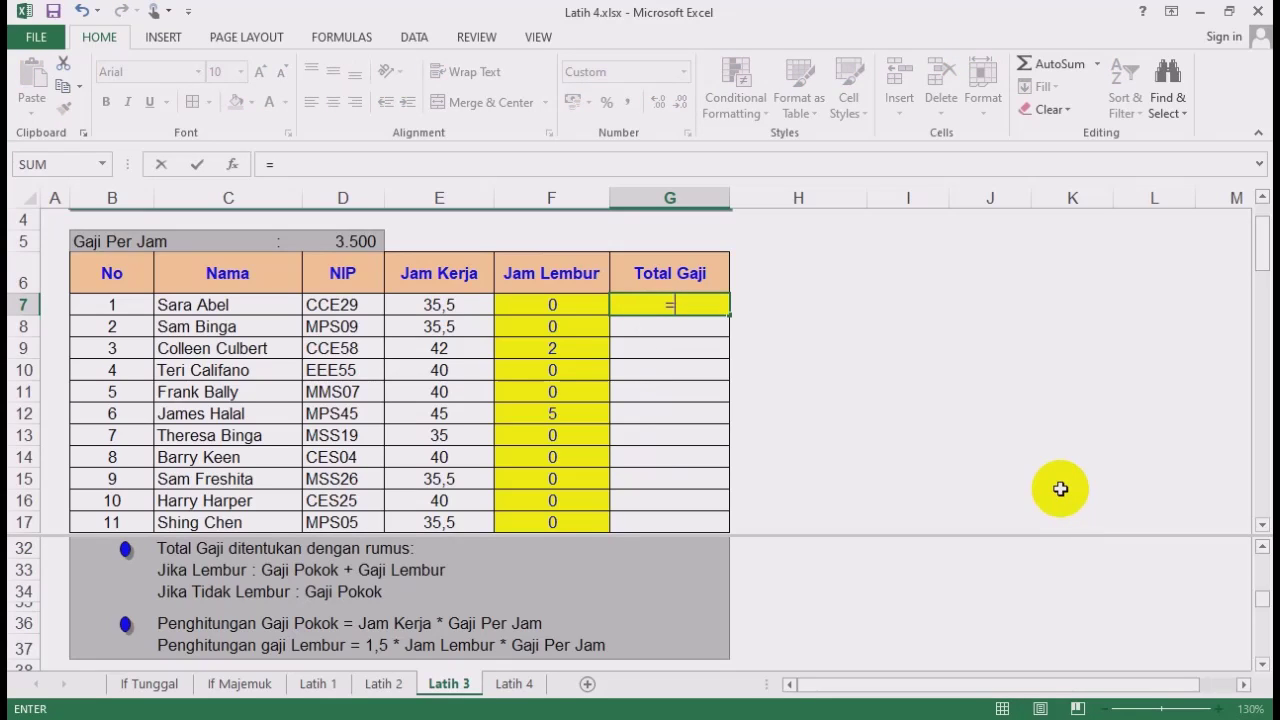
{"action": "type", "text": "()+()_"}
{"action": "key", "text": "BackSpace"}
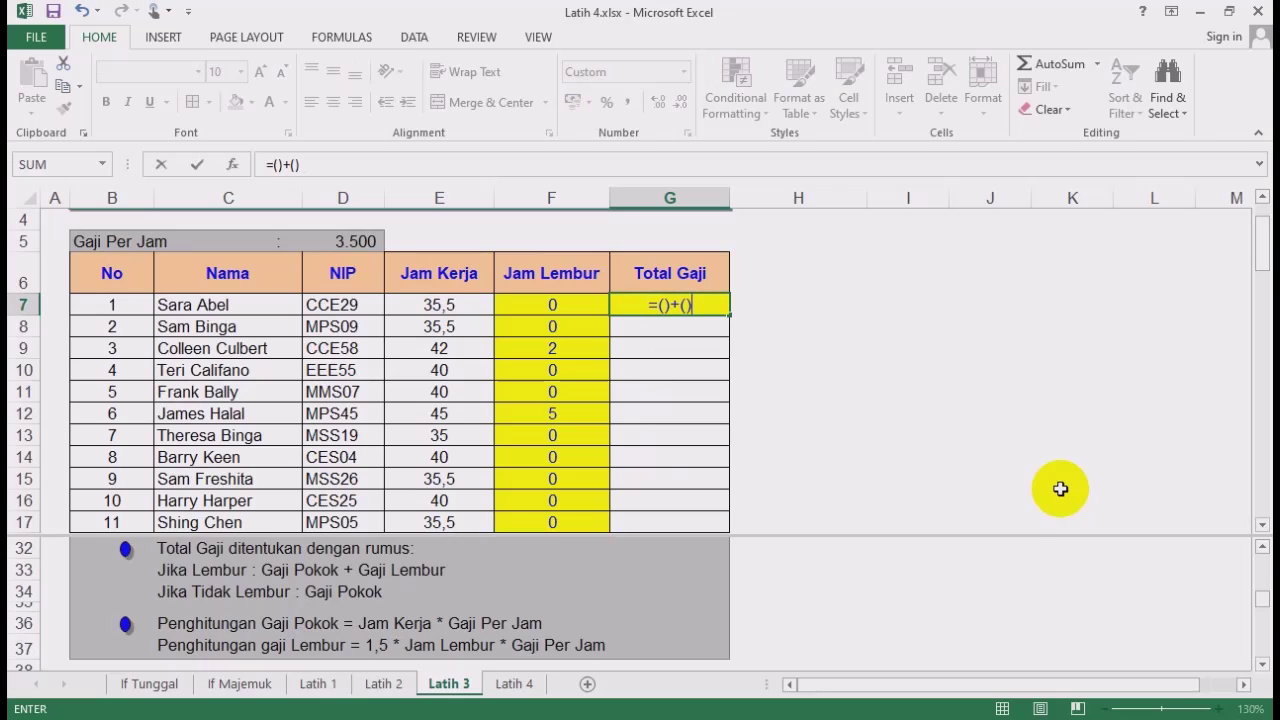
{"action": "left_click", "coordinate": [664, 306]}
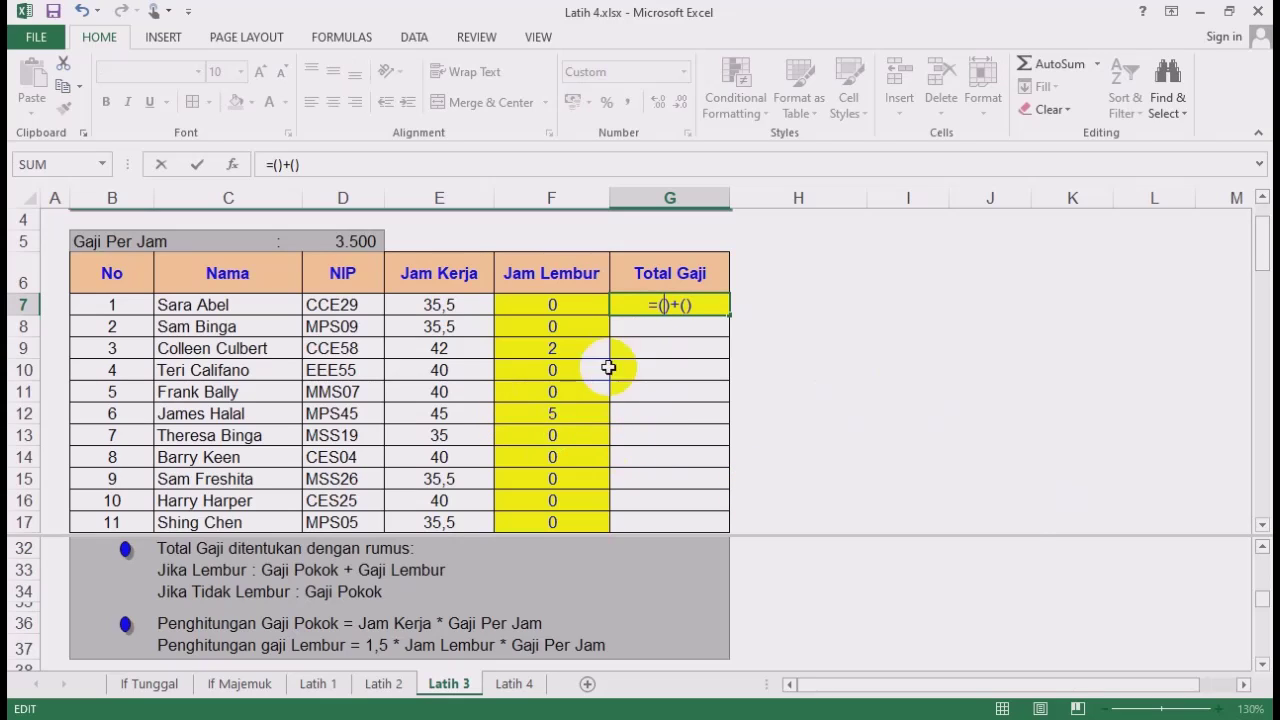
{"action": "left_click", "coordinate": [452, 303]}
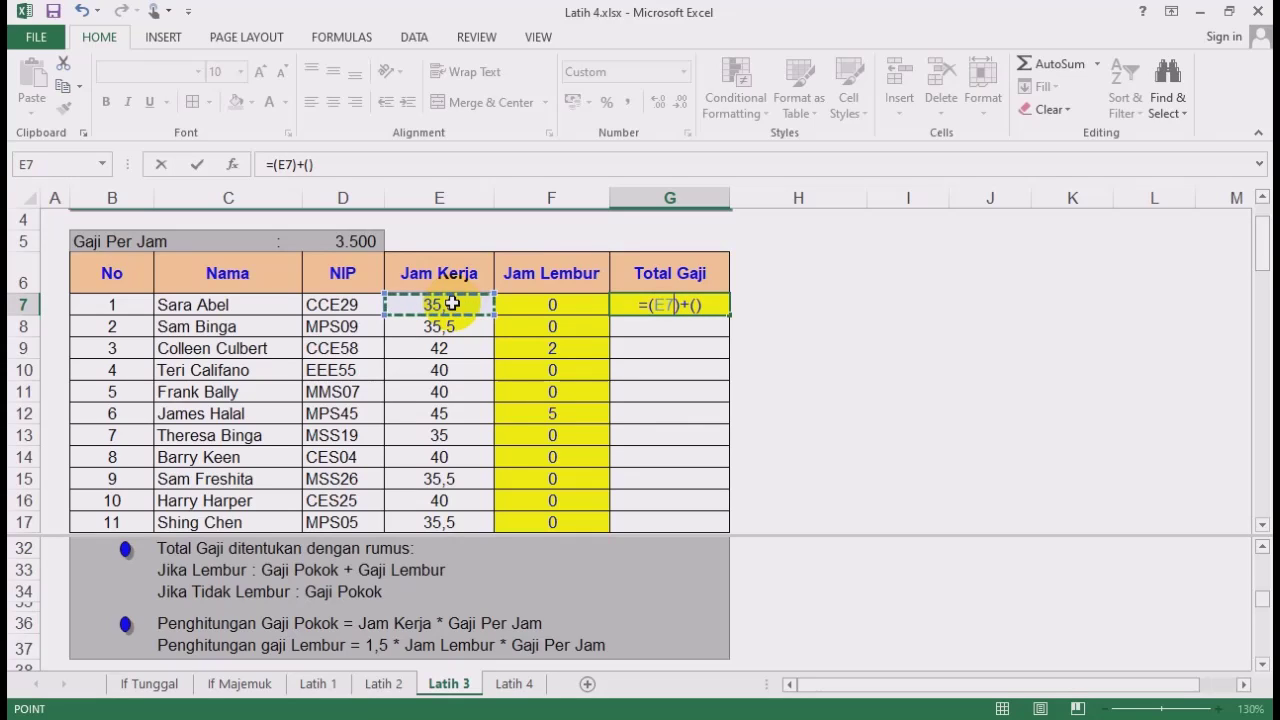
{"action": "type", "text": "*"}
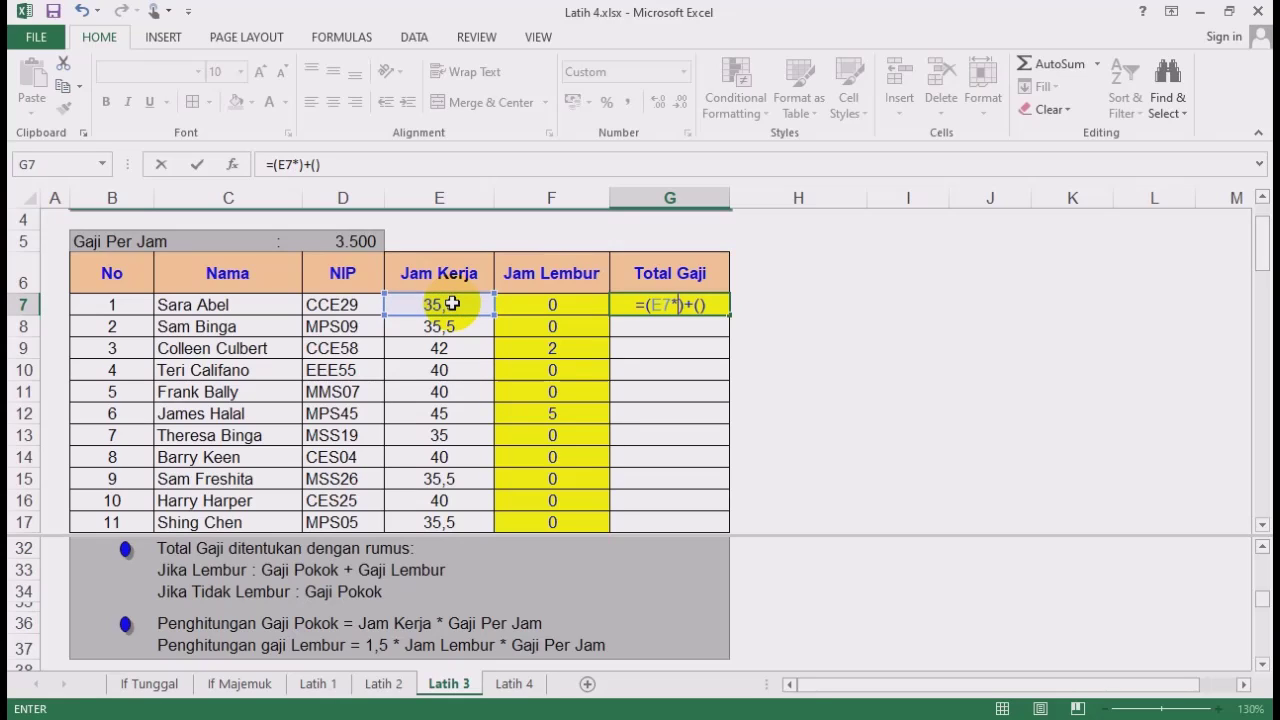
{"action": "left_click", "coordinate": [355, 240]}
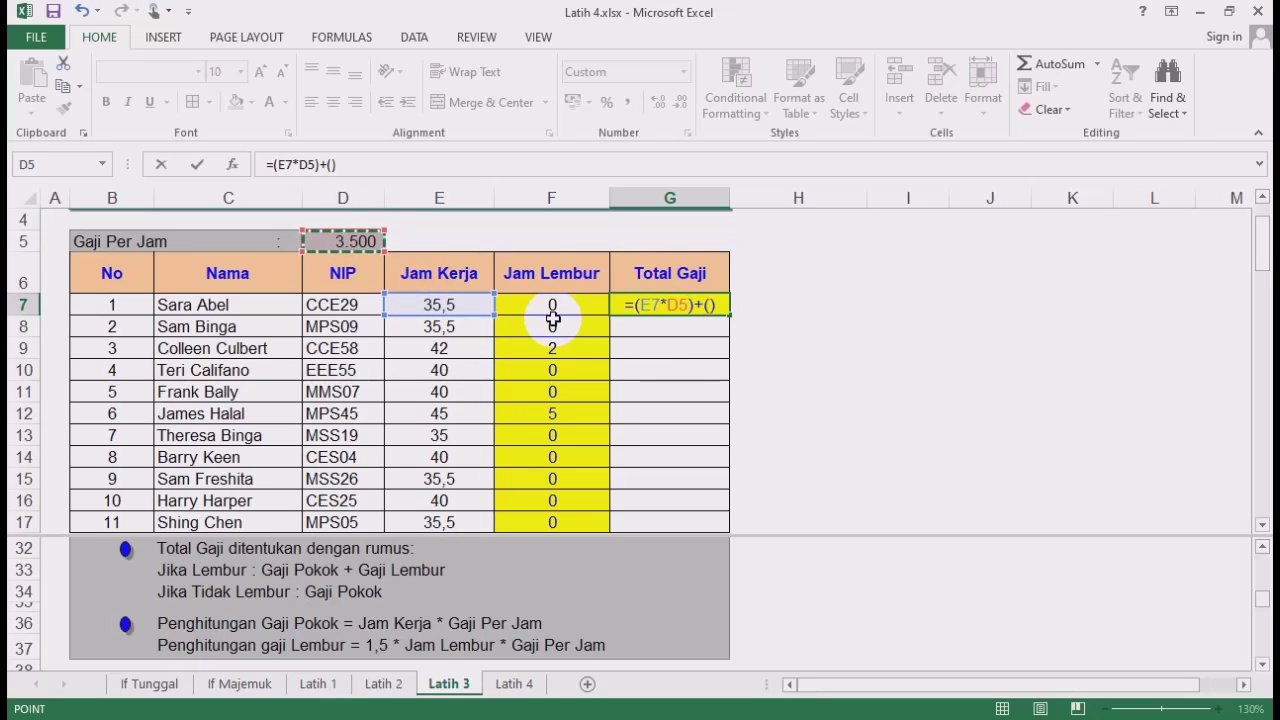
{"action": "key", "text": "F4"}
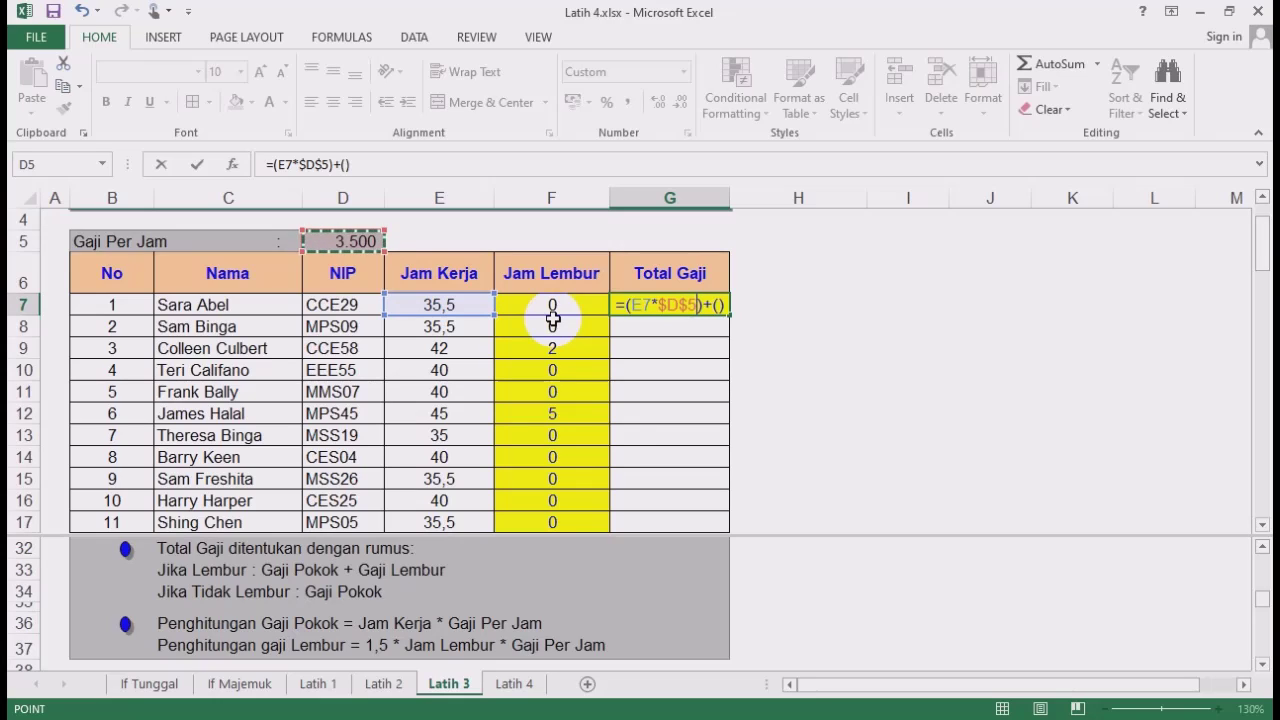
Complete the G7 formula as =(E7*$D$5)+(15/10*F7*$D$5) and copy it down the Total Gaji column.
{"action": "left_click", "coordinate": [719, 305]}
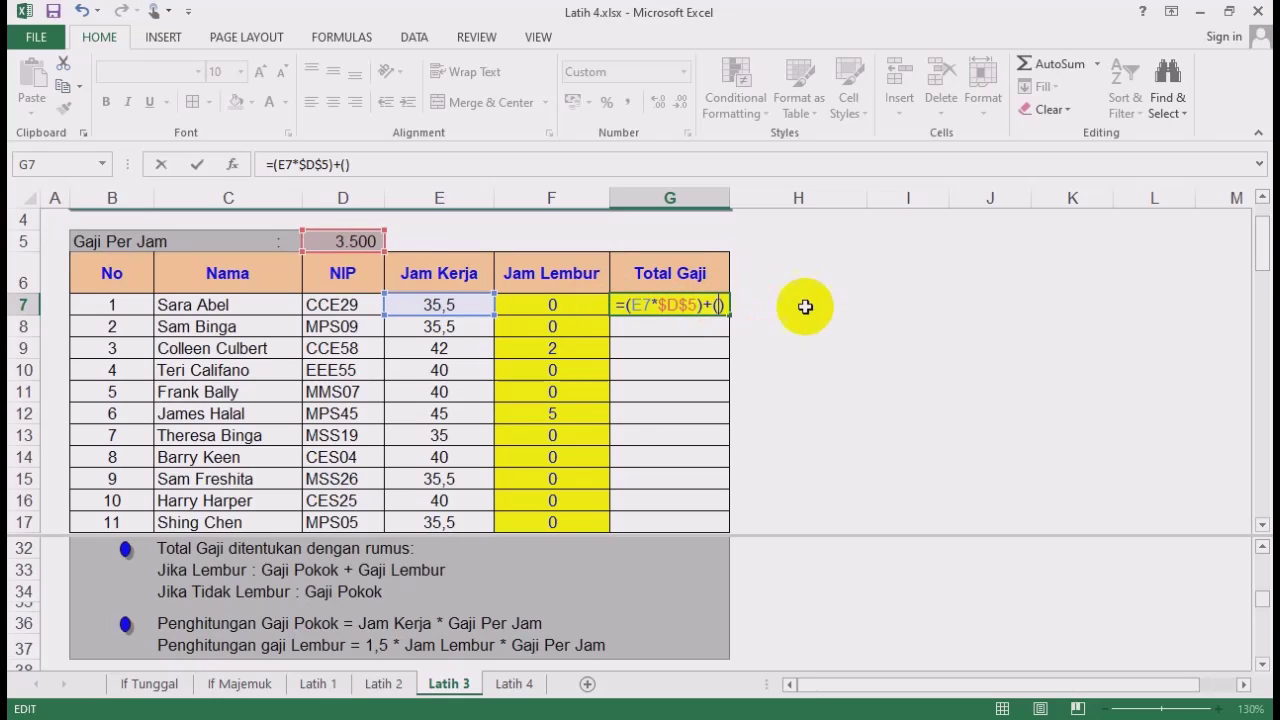
{"action": "type", "text": "15/1"}
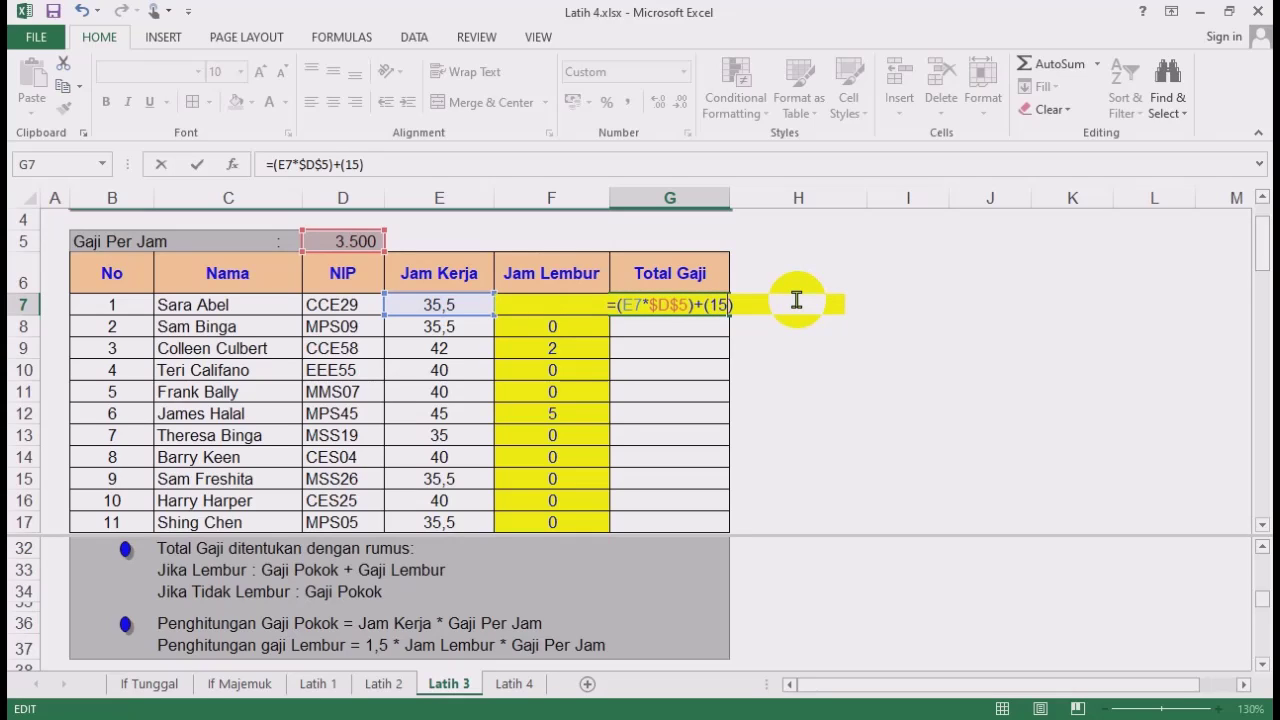
{"action": "type", "text": "0"}
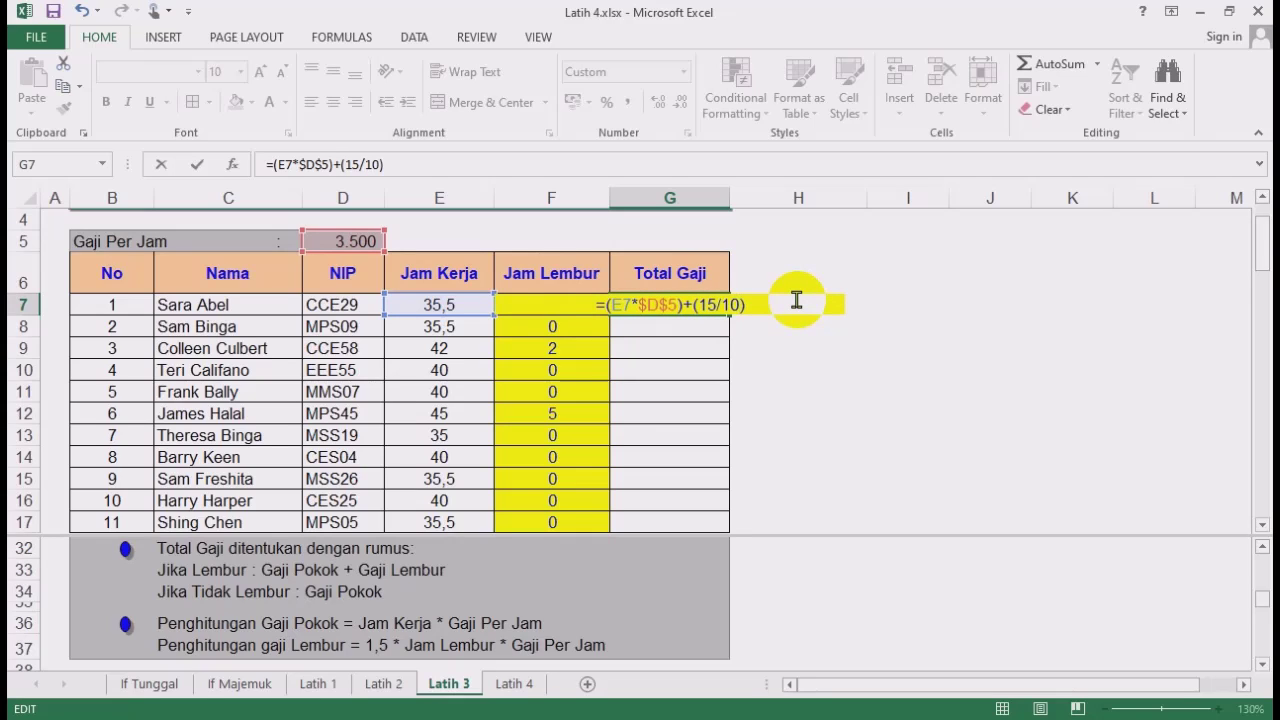
{"action": "type", "text": "*"}
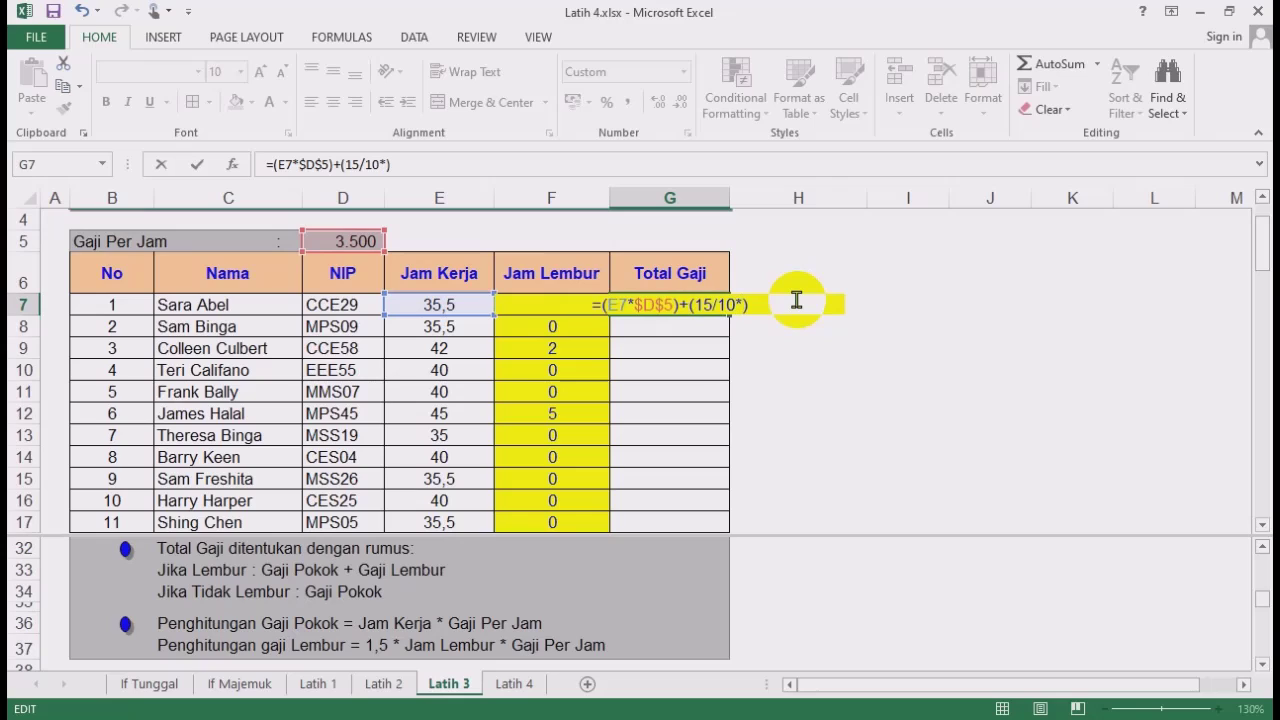
{"action": "left_click", "coordinate": [513, 312]}
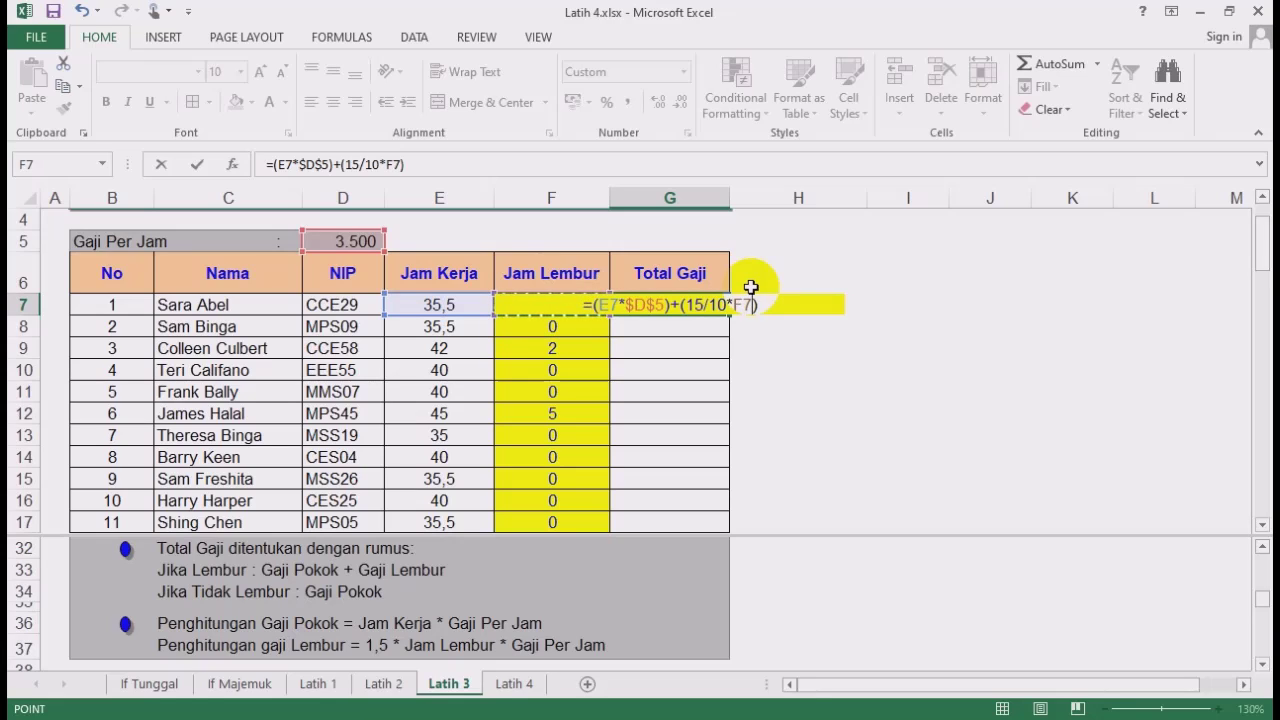
{"action": "type", "text": "*"}
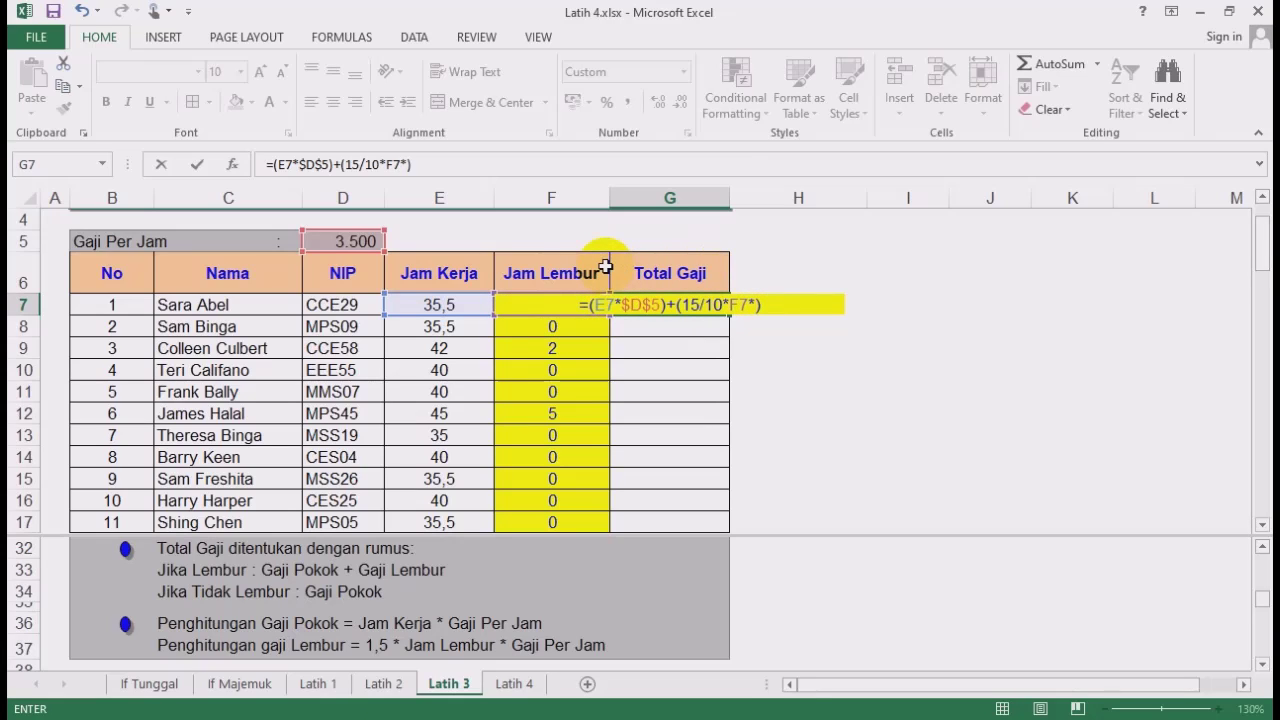
{"action": "left_click", "coordinate": [343, 238]}
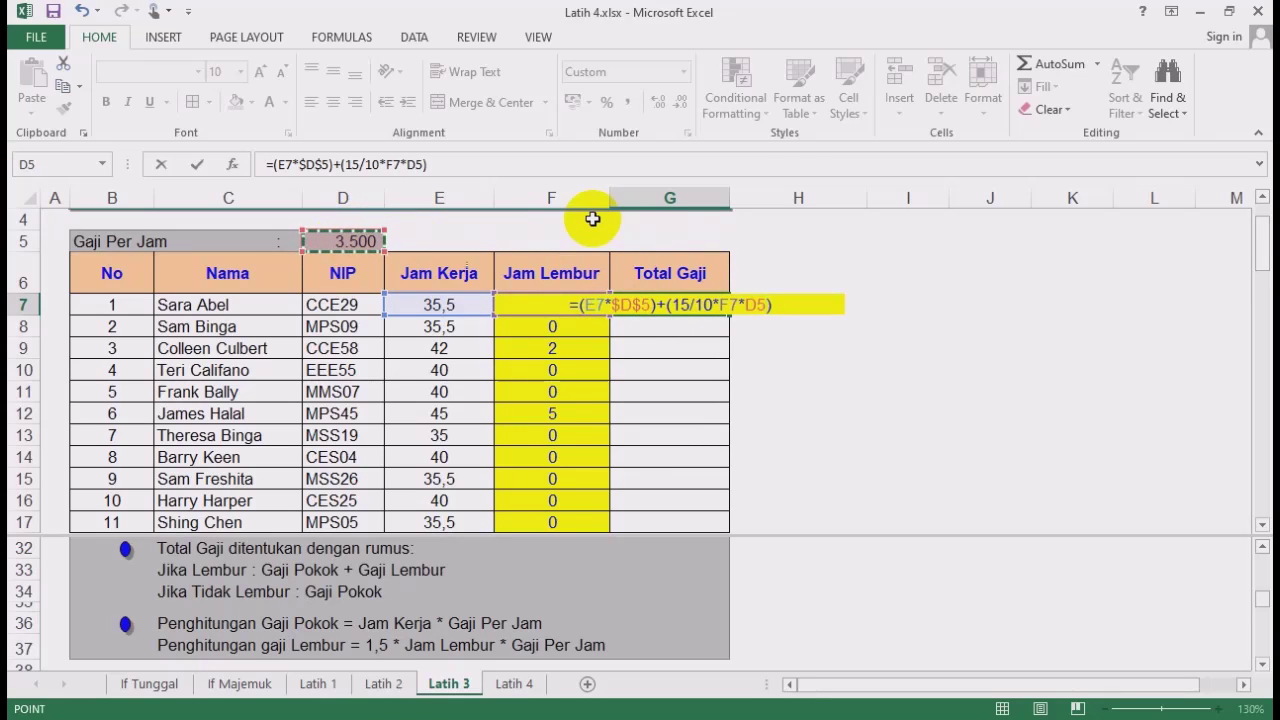
{"action": "key", "text": "F4"}
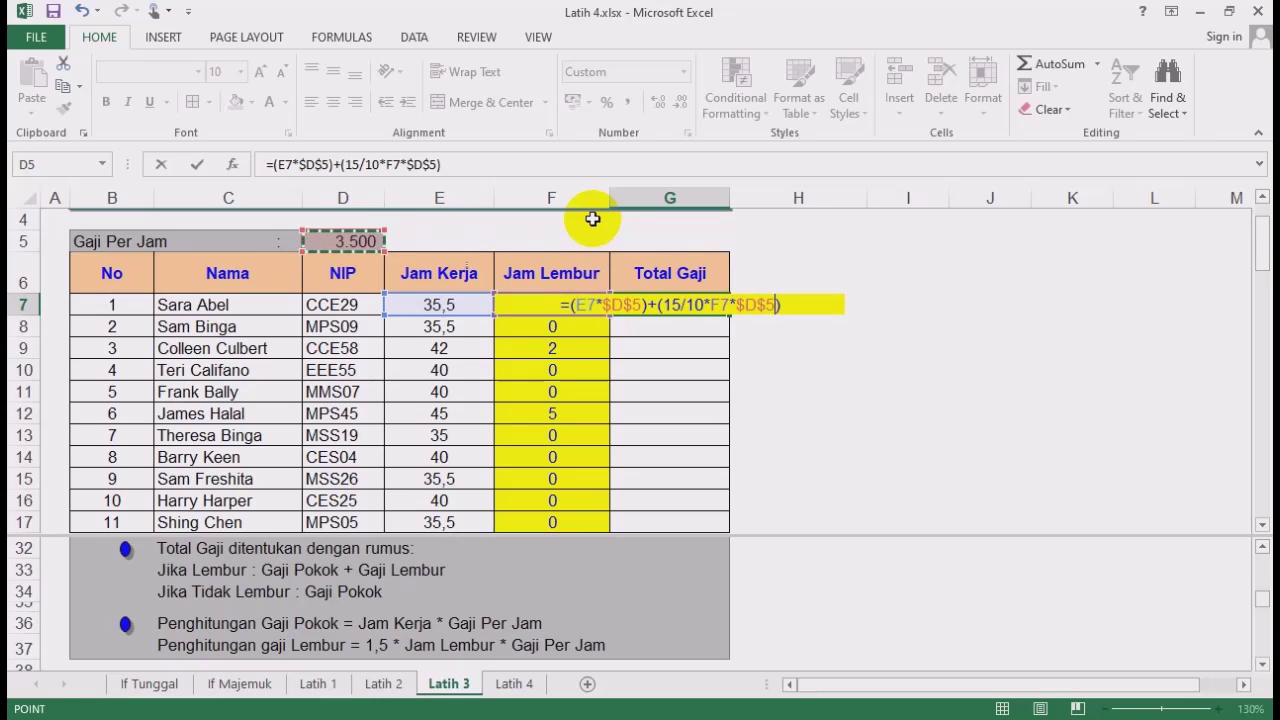
{"action": "key", "text": "Return"}
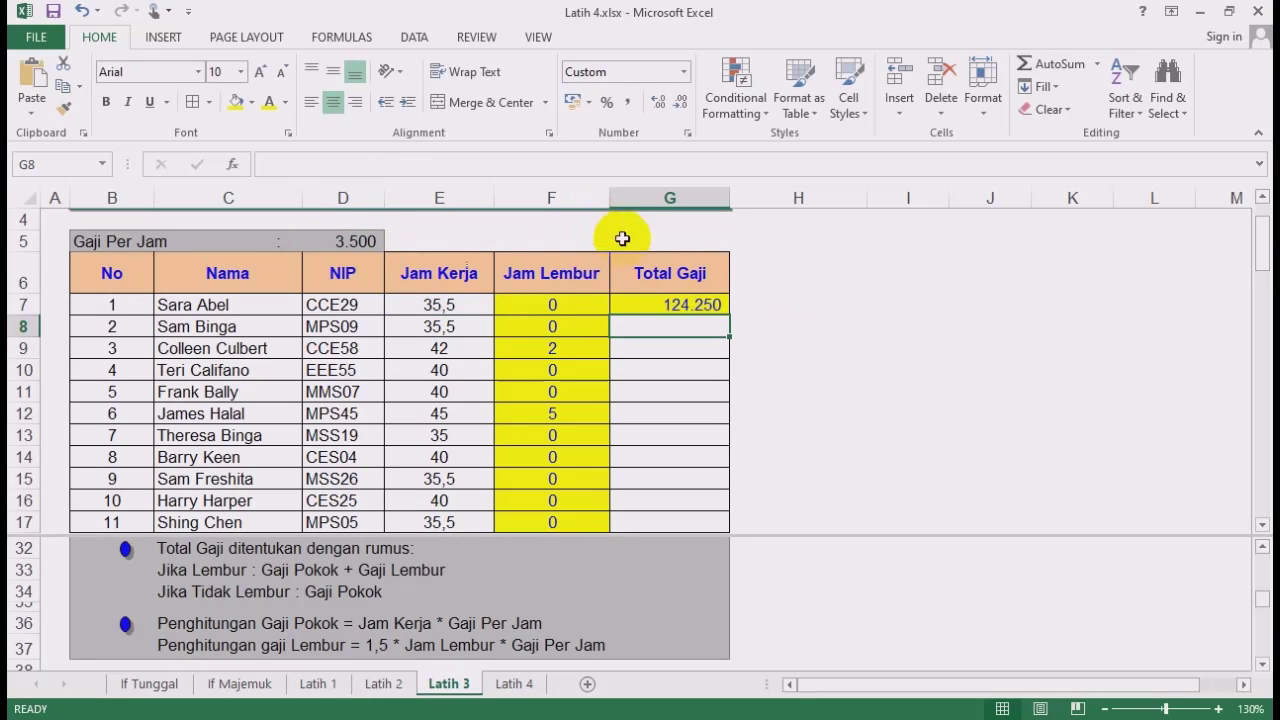
{"action": "left_click", "coordinate": [698, 306]}
{"action": "double_click", "coordinate": [728, 315]}
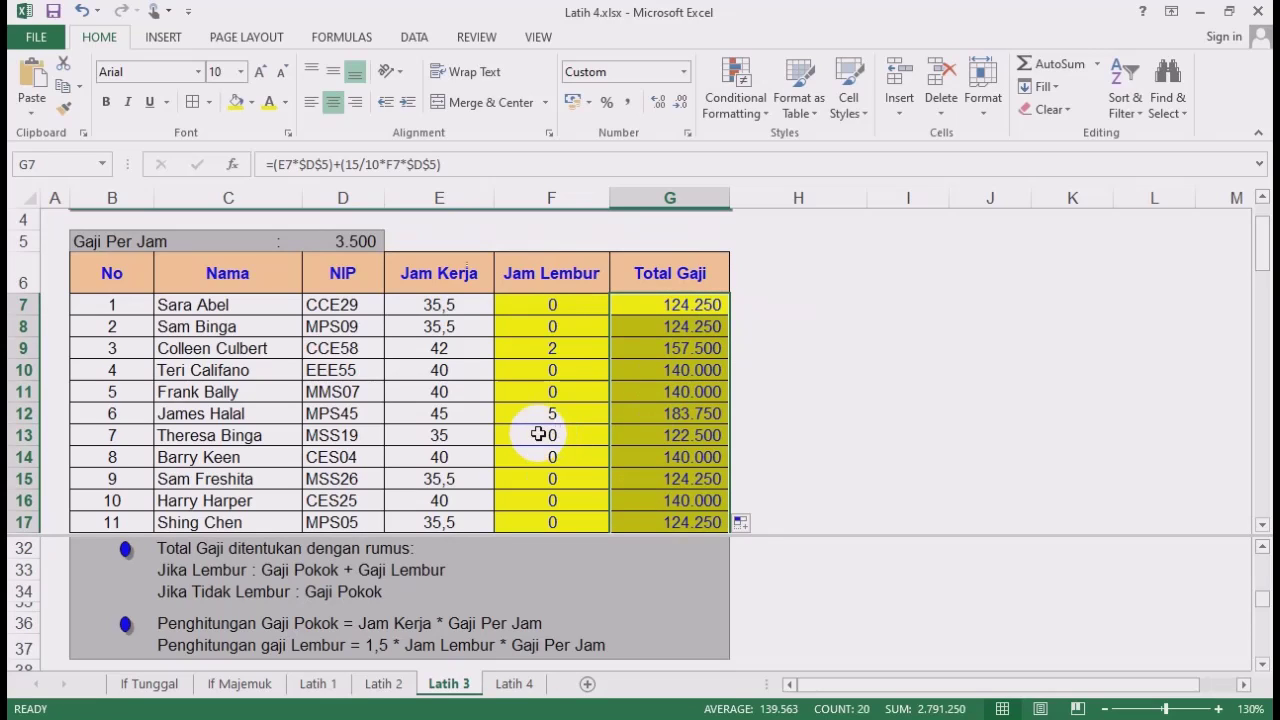
Examine the Gaji Lembur and Gaji Pokok parts of the G7 formula along with the Jam Lembur formula in F7.
{"action": "left_click", "coordinate": [703, 306]}
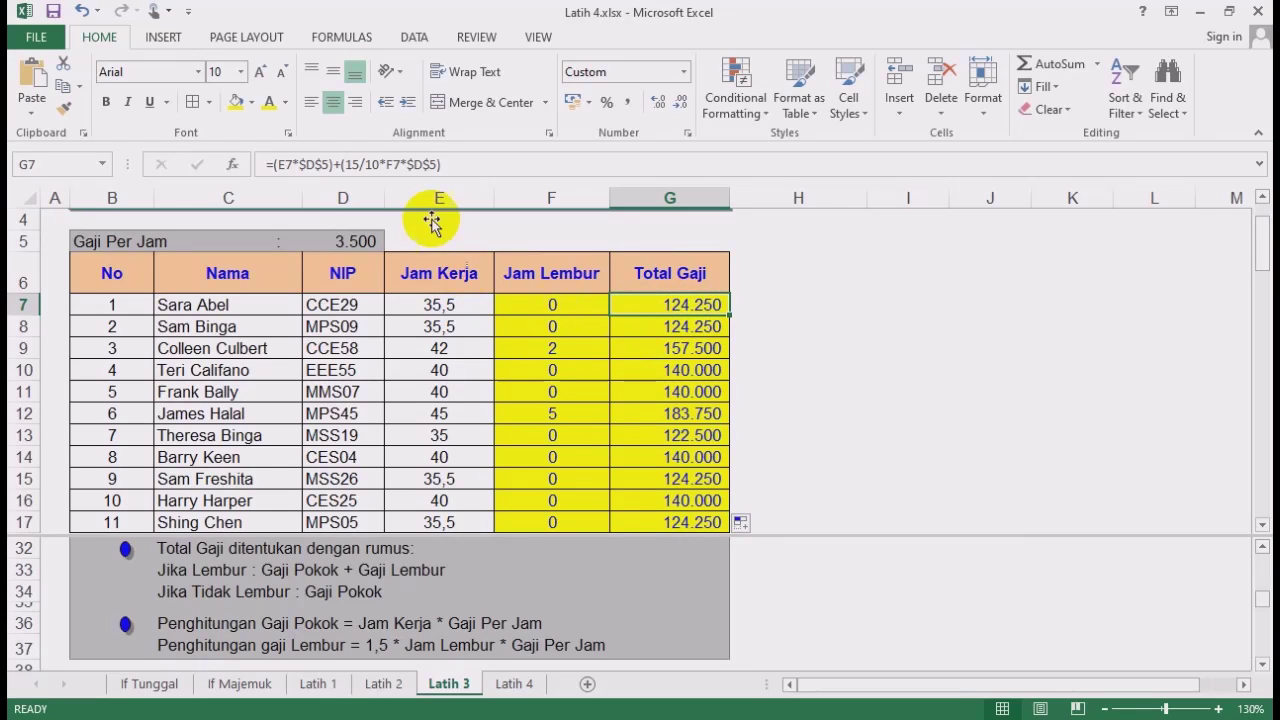
{"action": "key", "text": "F2"}
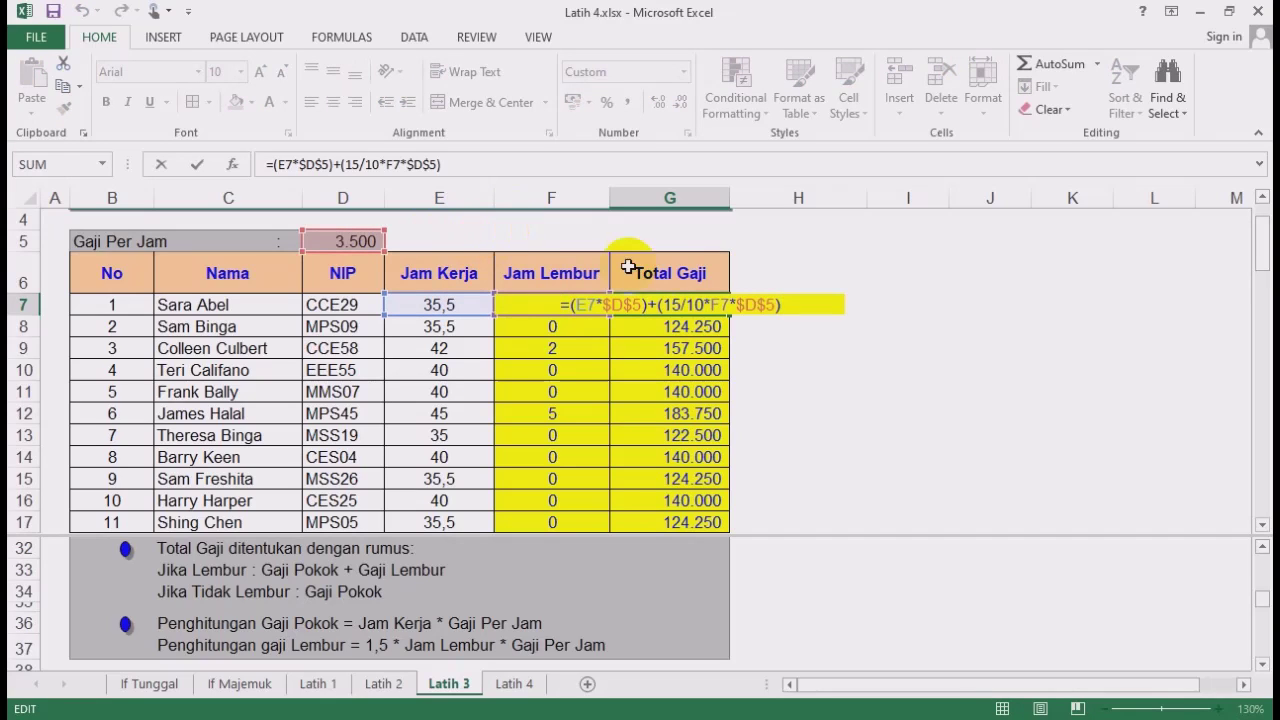
{"action": "left_click_drag", "start_coordinate": [721, 297], "coordinate": [655, 297]}
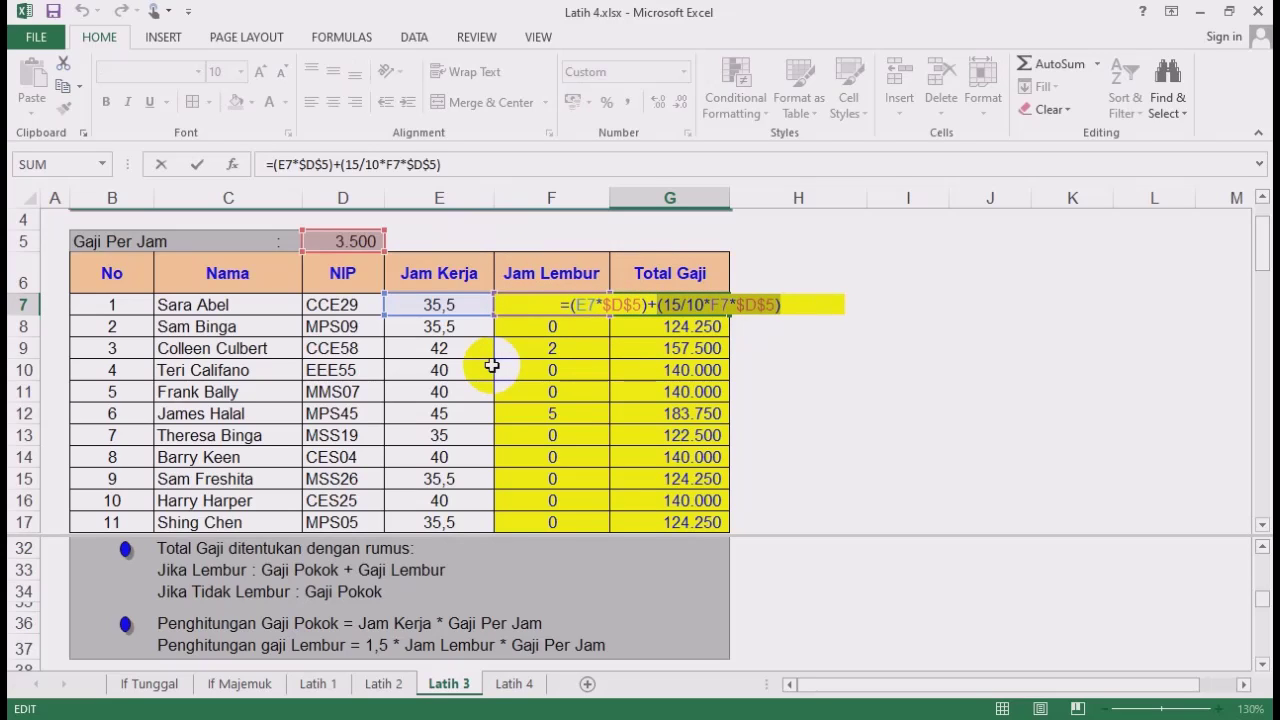
{"action": "key", "text": "Escape"}
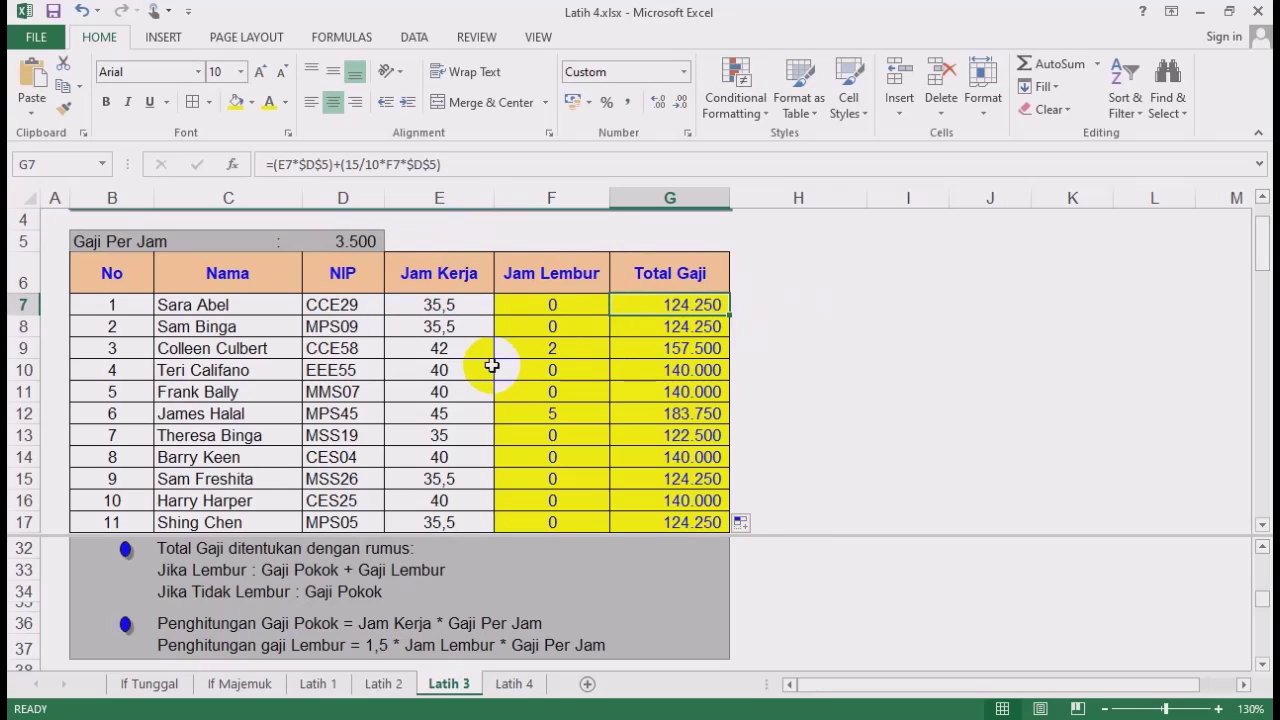
{"action": "left_click", "coordinate": [543, 303]}
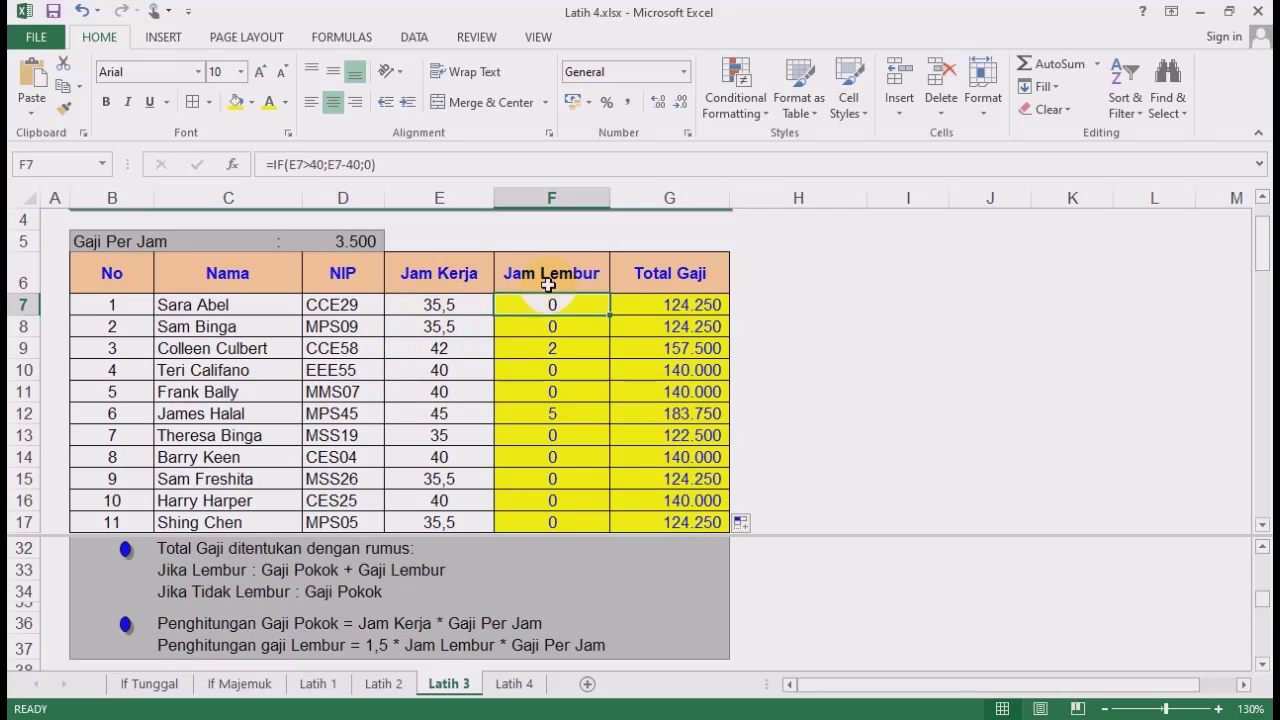
{"action": "left_click", "coordinate": [679, 303]}
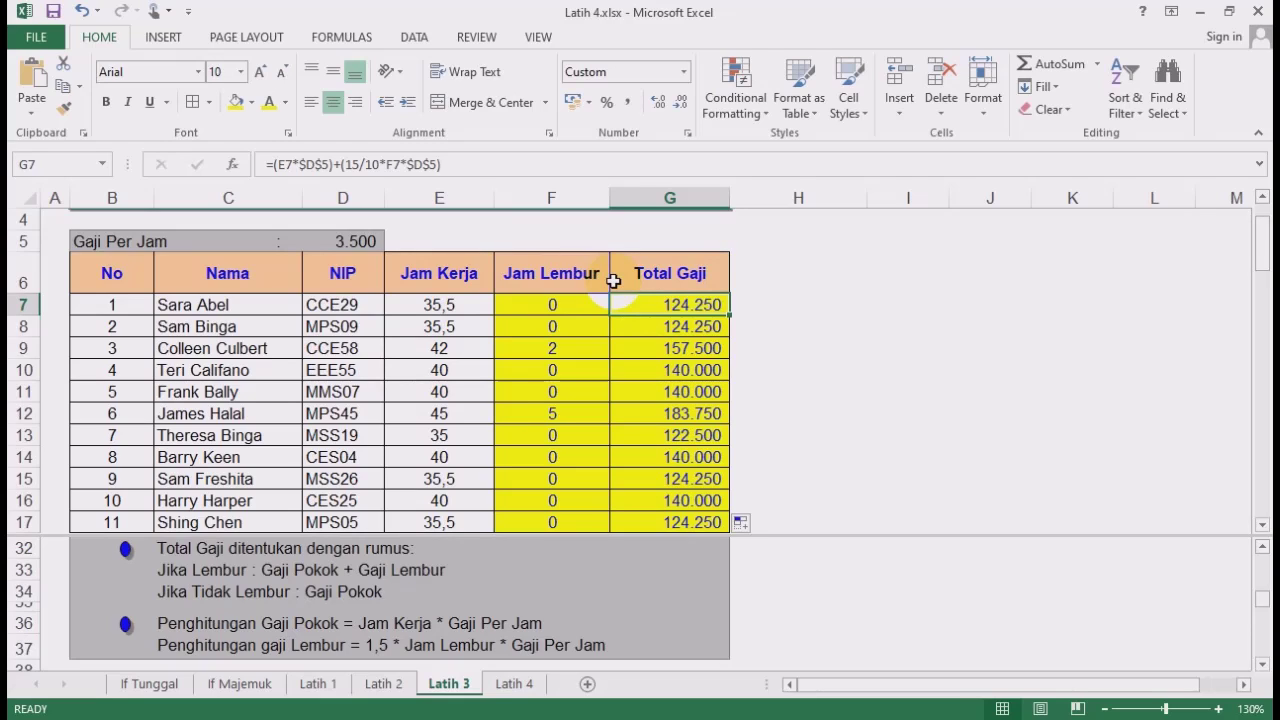
{"action": "key", "text": "F2"}
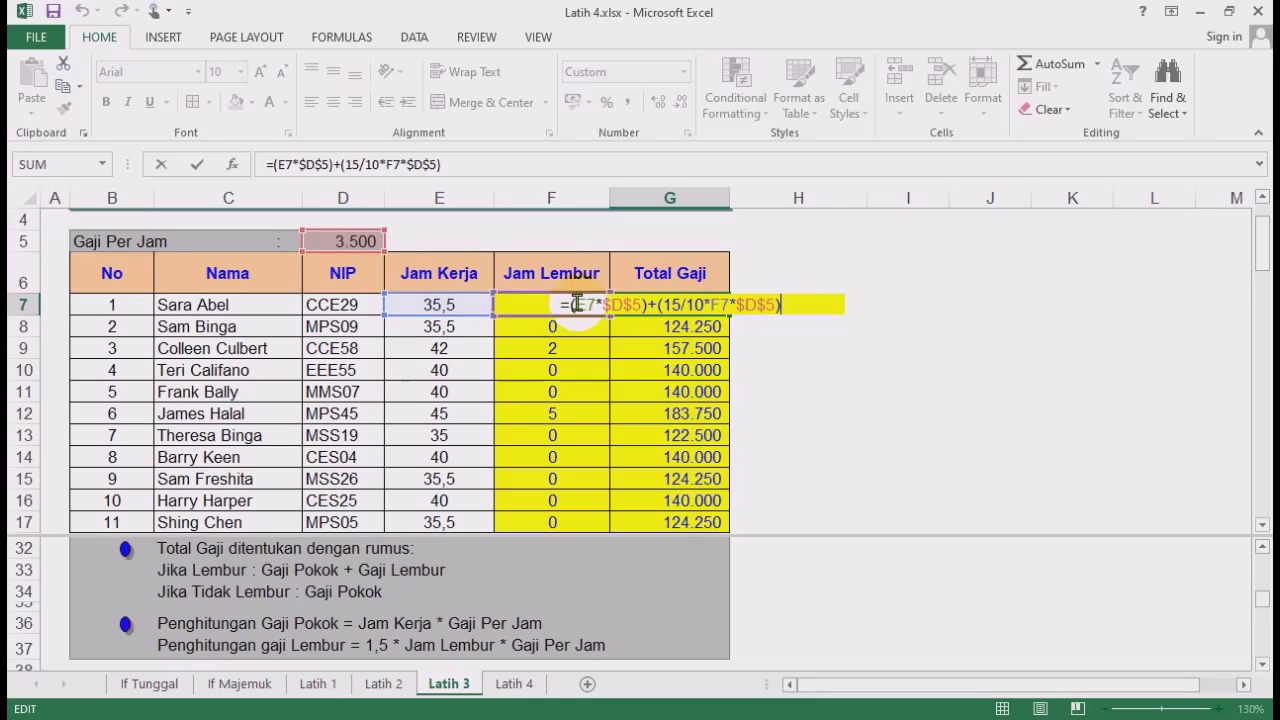
{"action": "left_click_drag", "start_coordinate": [570, 304], "coordinate": [648, 304]}
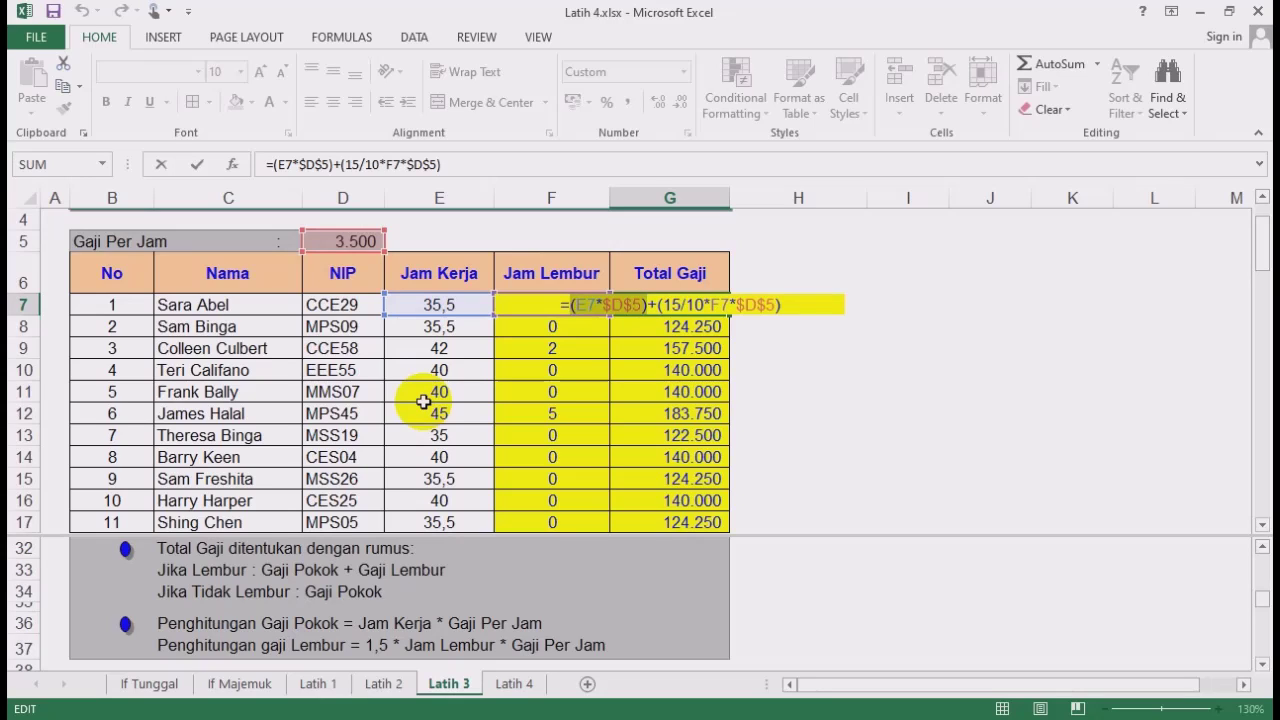
{"action": "key", "text": "ctrl+Return"}
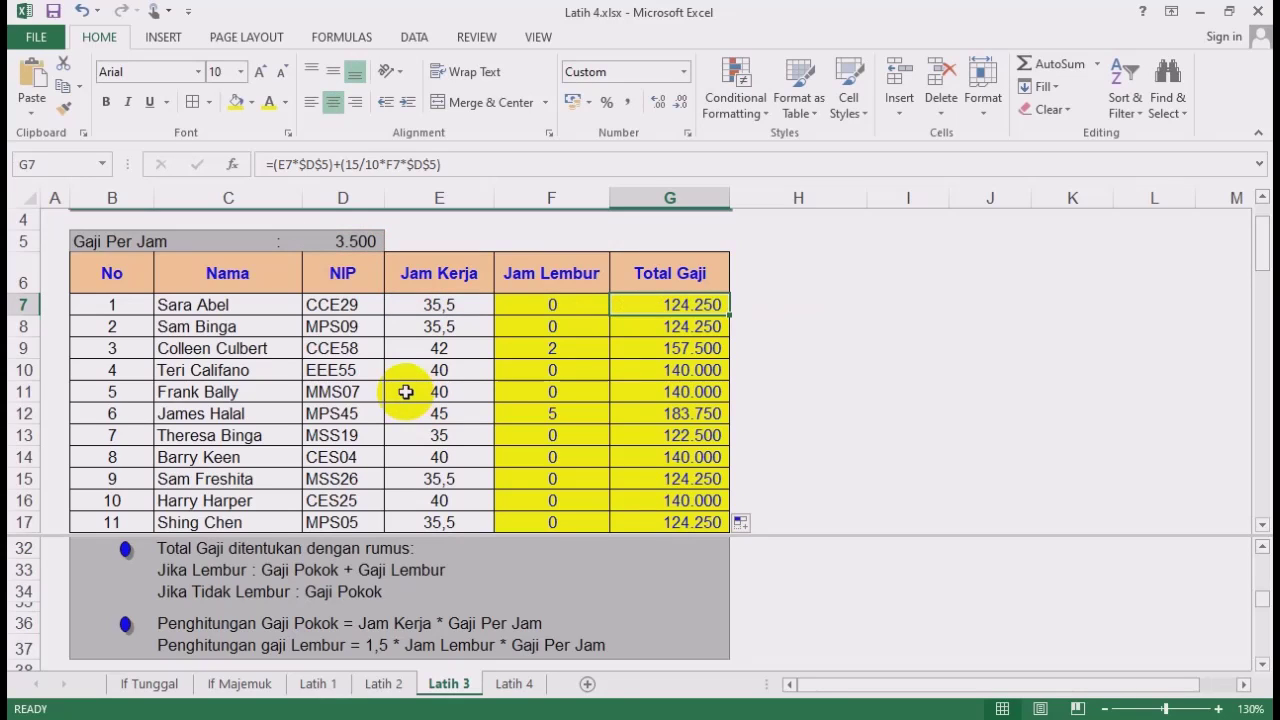
Insert "tanpa lembur" after Jam Kerja in C36 so the rule reads "Penghitungan Gaji Pokok = Jam Kerja tanpa lembur * Gaji Per Jam".
{"action": "left_click", "coordinate": [371, 620]}
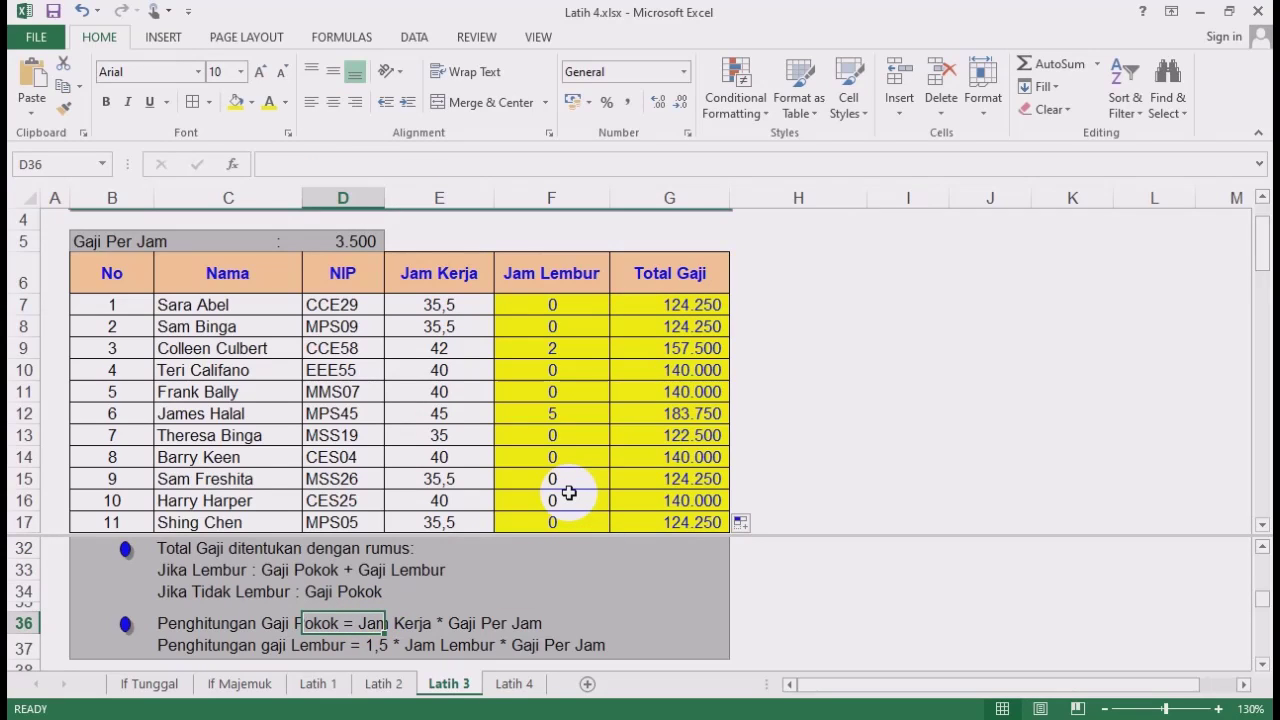
{"action": "key", "text": "Left"}
{"action": "key", "text": "Right"}
{"action": "key", "text": "Right"}
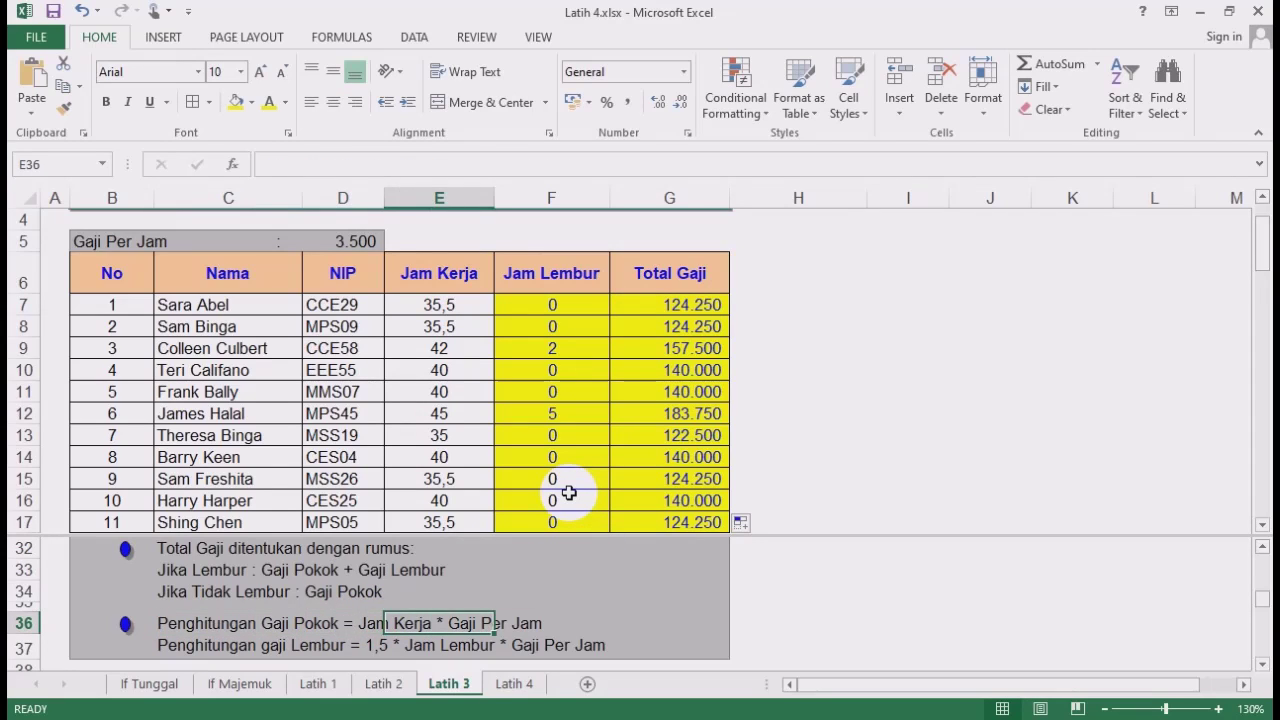
{"action": "key", "text": "Left"}
{"action": "key", "text": "Right"}
{"action": "key", "text": "Left"}
{"action": "key", "text": "Left"}
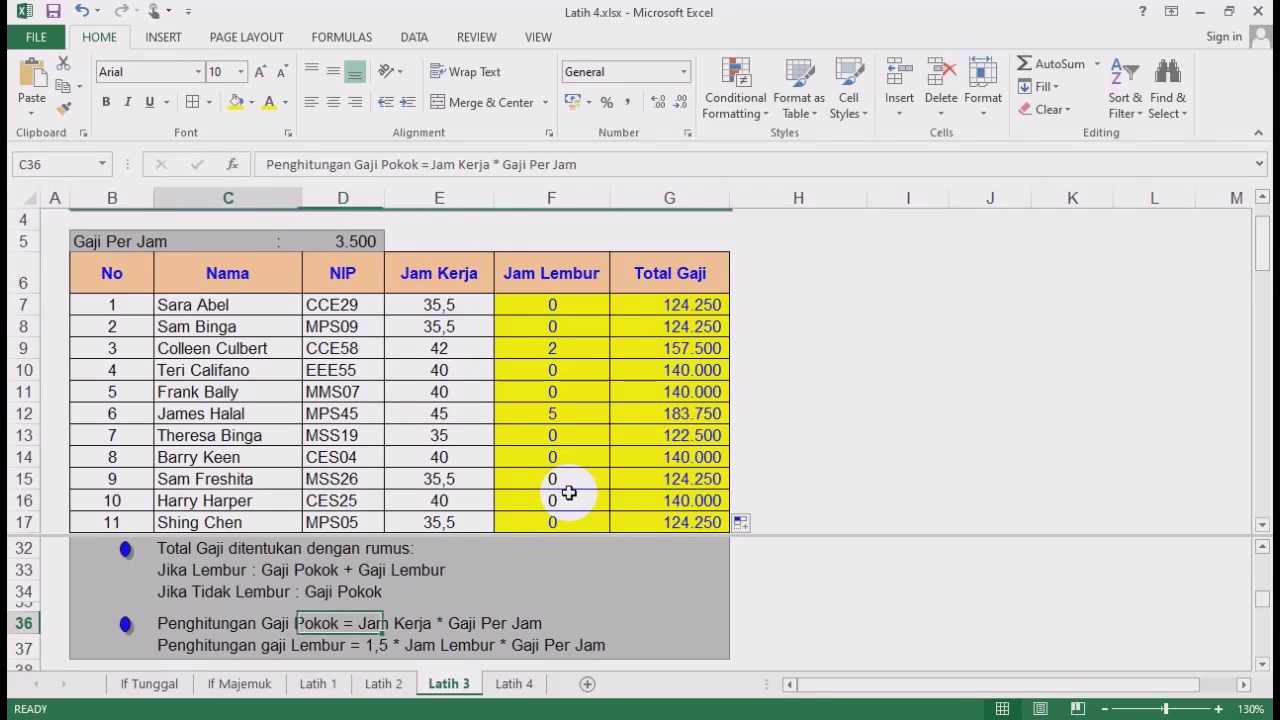
{"action": "key", "text": "F2"}
{"action": "key", "text": "Left"}
{"action": "key", "text": "Left"}
{"action": "key", "text": "Left"}
{"action": "key", "text": "Left"}
{"action": "key", "text": "Left"}
{"action": "key", "text": "Left"}
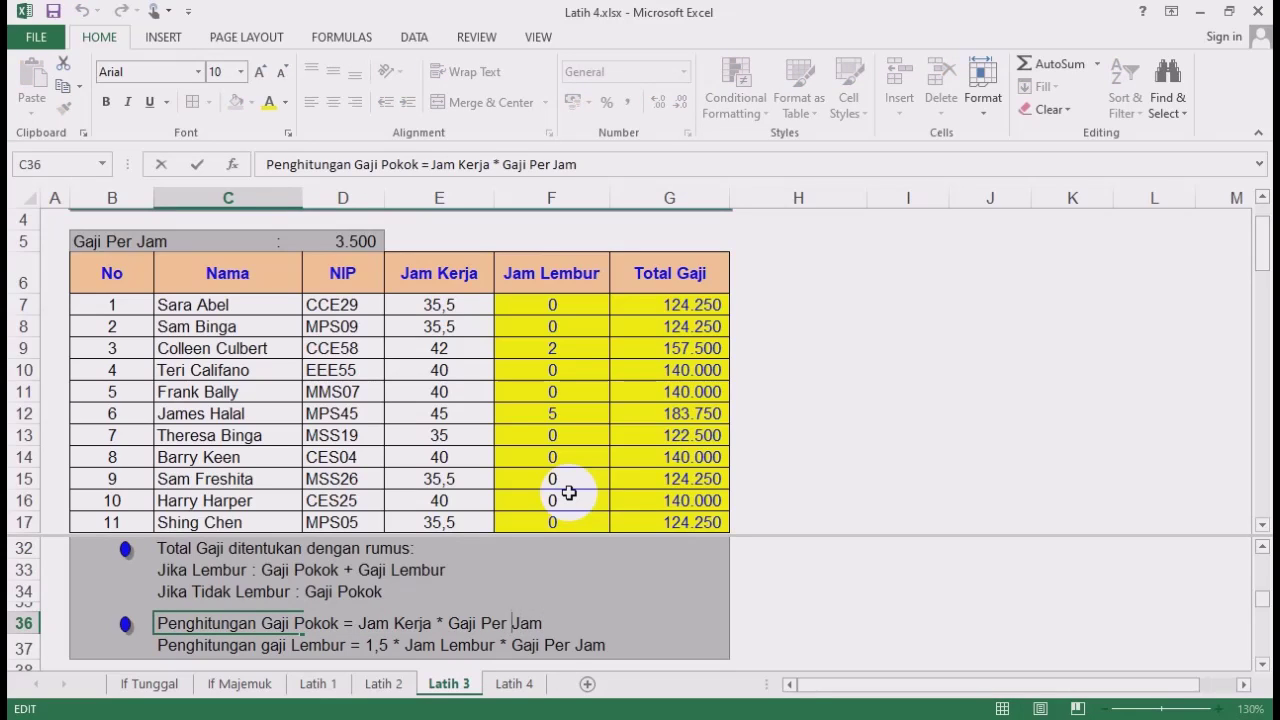
{"action": "key", "text": "Left"}
{"action": "key", "text": "Left"}
{"action": "key", "text": "Left"}
{"action": "key", "text": "Left"}
{"action": "key", "text": "Left"}
{"action": "key", "text": "Left"}
{"action": "key", "text": "Left"}
{"action": "key", "text": "Left"}
{"action": "key", "text": "Left"}
{"action": "type", "text": "tanpa"}
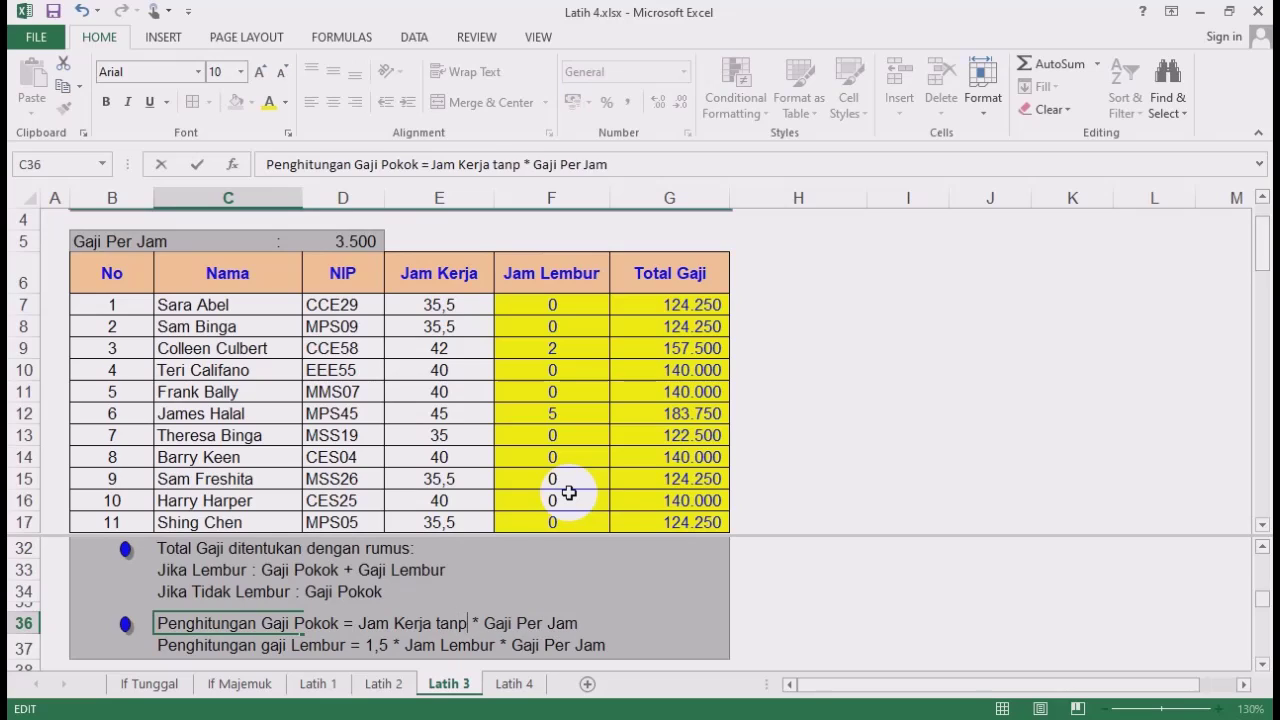
{"action": "type", "text": " lembu"}
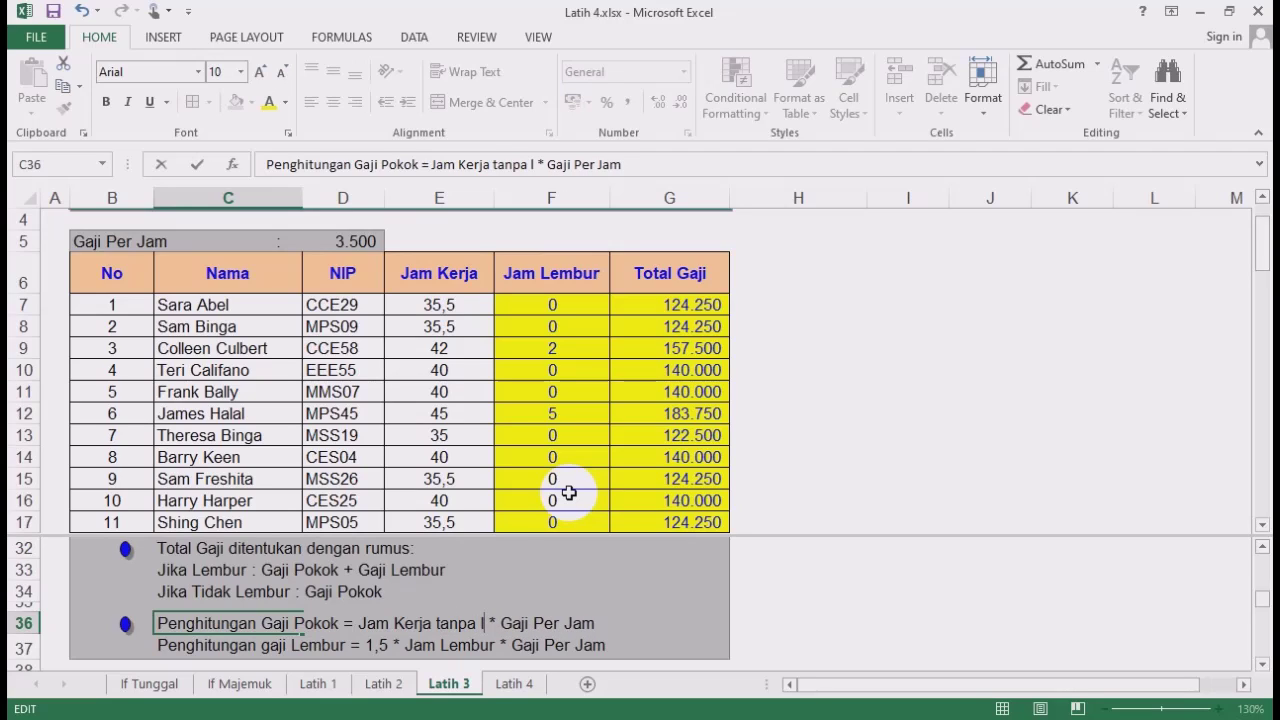
{"action": "type", "text": "r"}
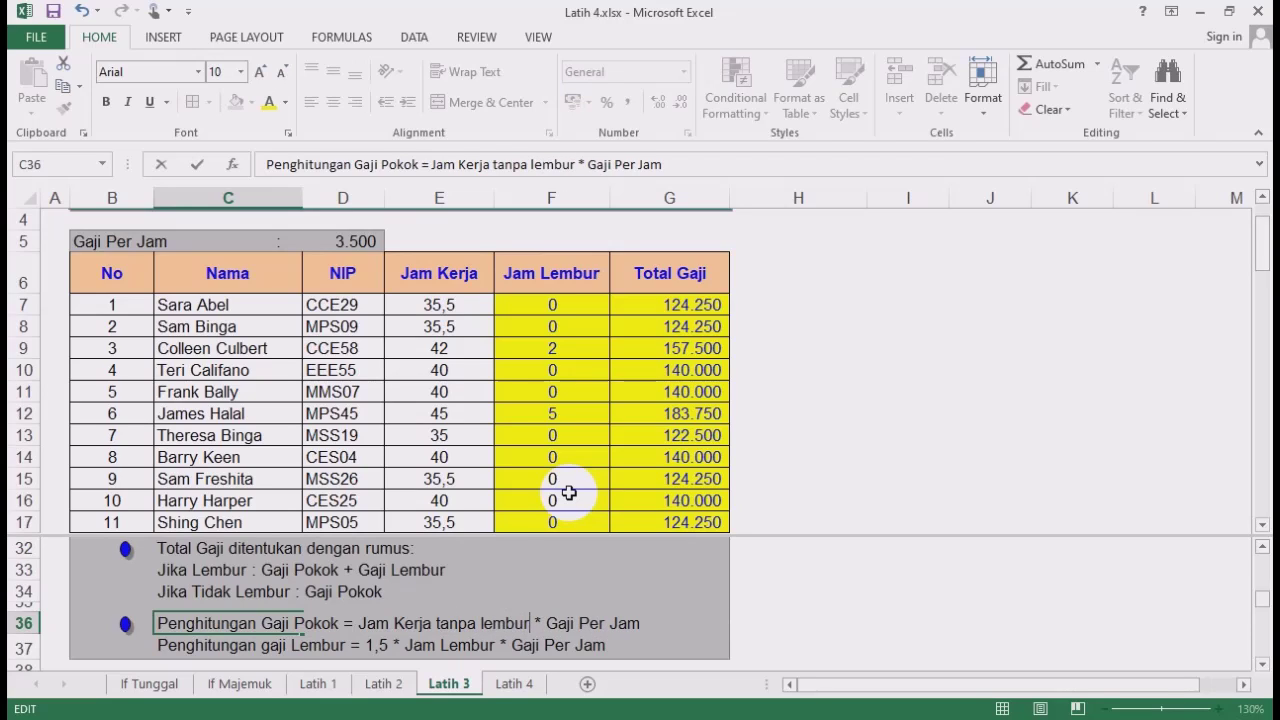
{"action": "key", "text": "Return"}
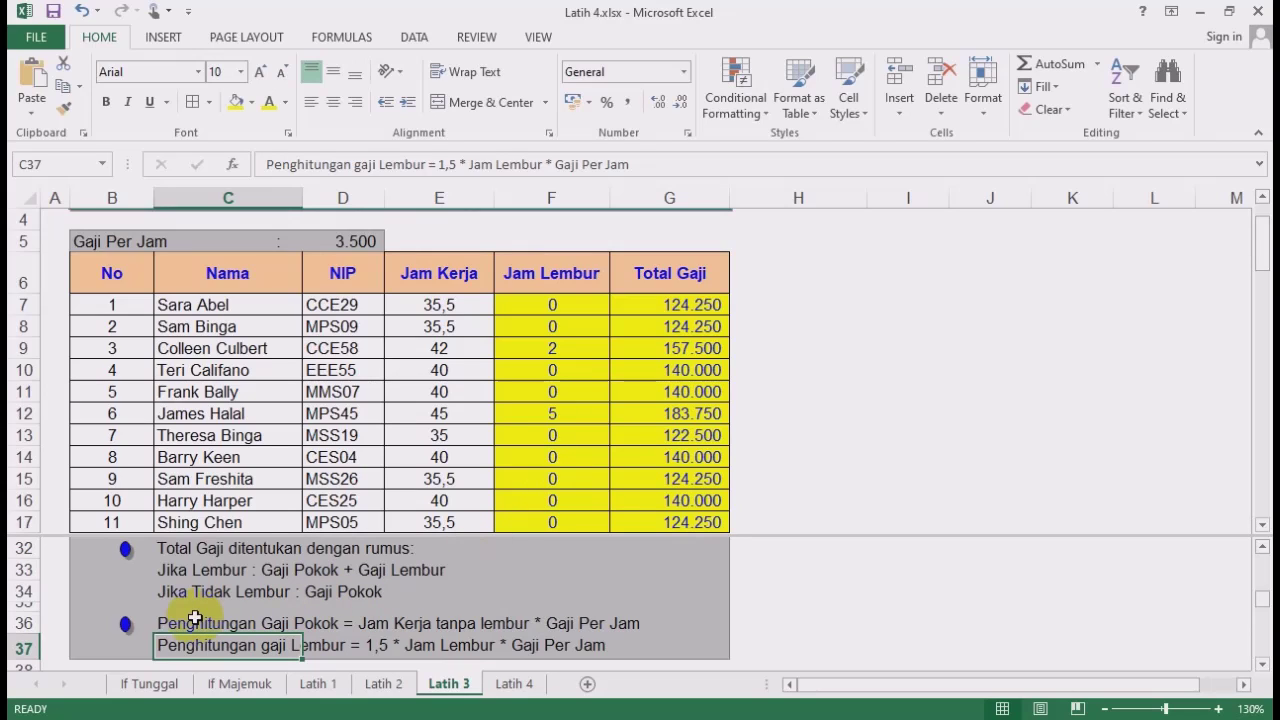
{"action": "left_click_drag", "start_coordinate": [177, 622], "coordinate": [171, 643]}
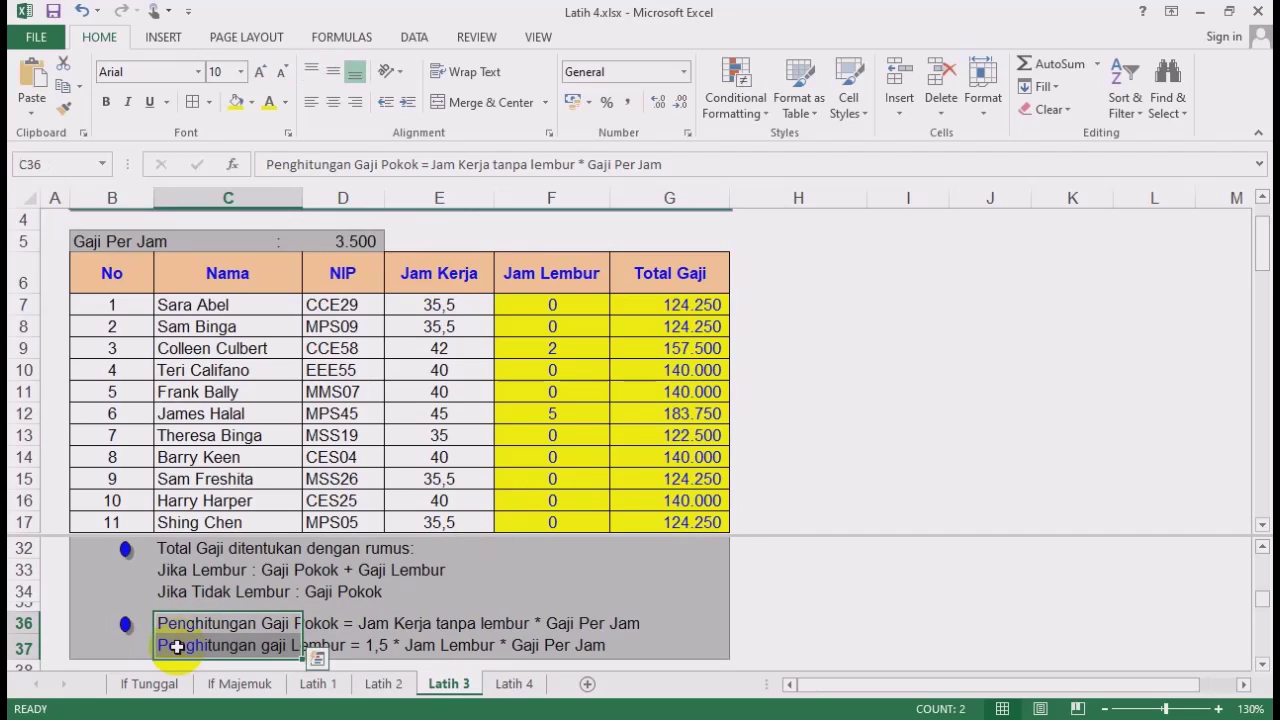
Clear all the Total Gaji formulas from G7 down to G26.
{"action": "left_click", "coordinate": [669, 304]}
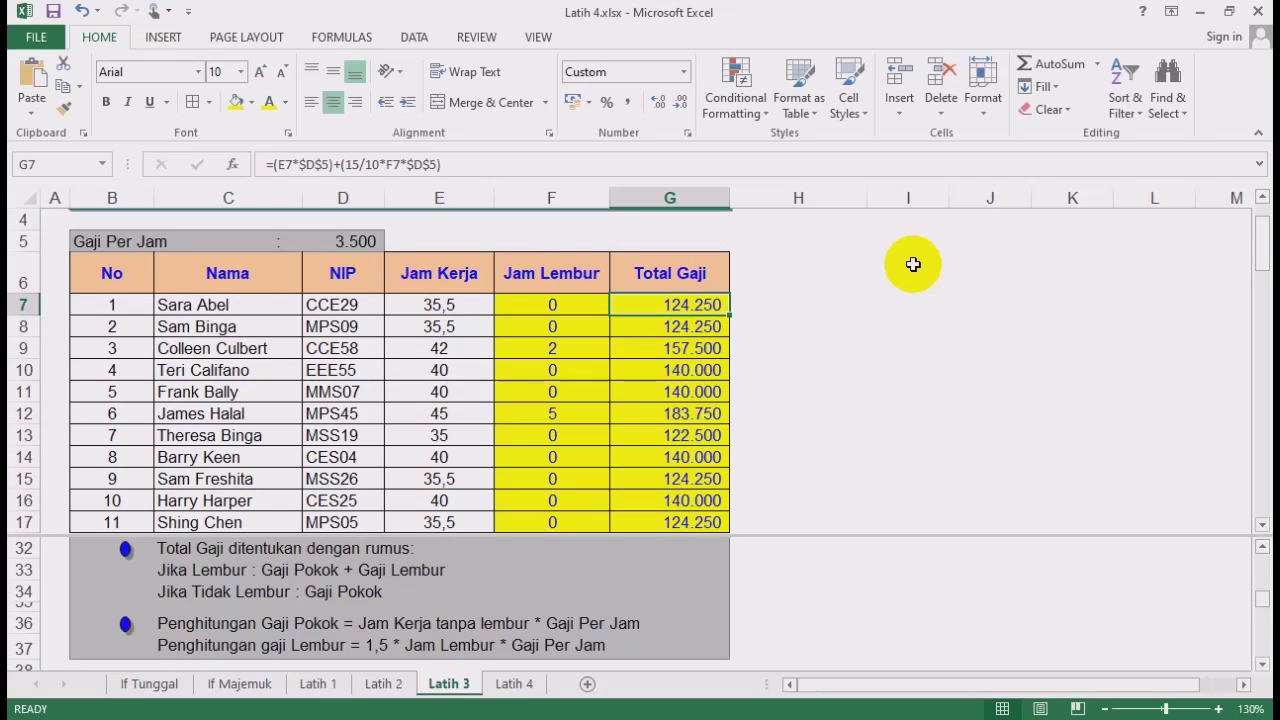
{"action": "key", "text": "Down"}
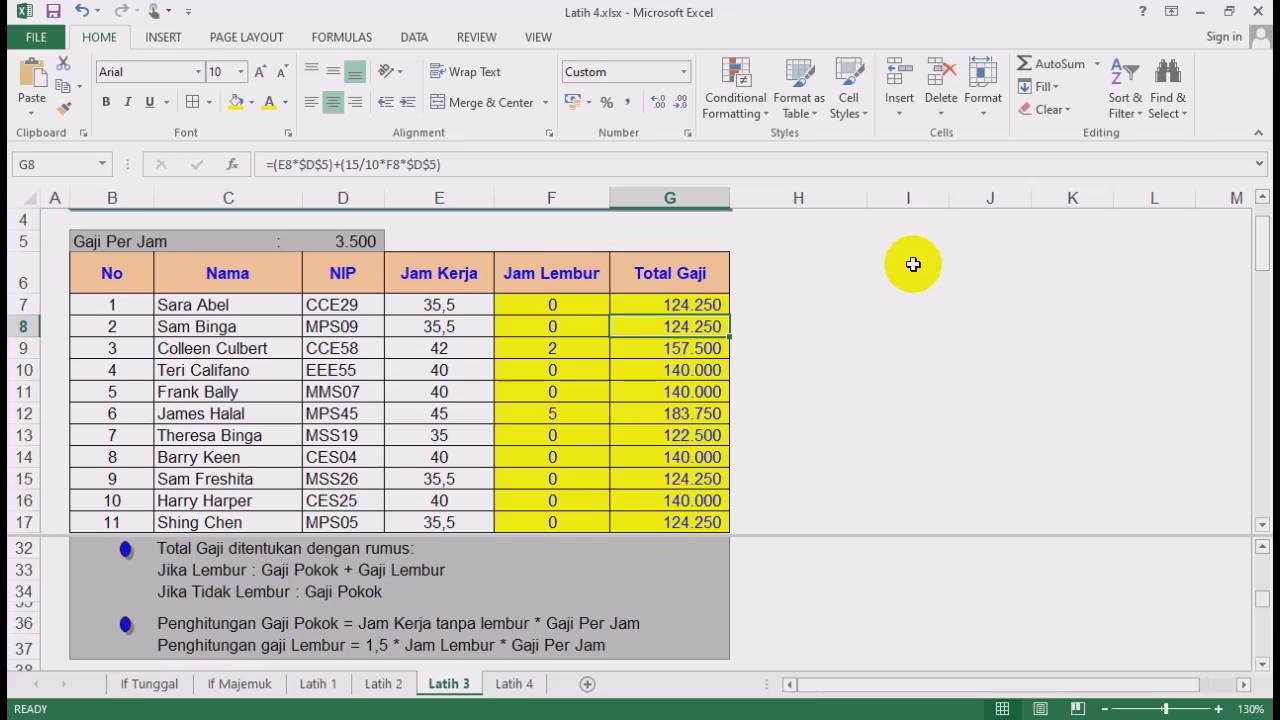
{"action": "key", "text": "Up"}
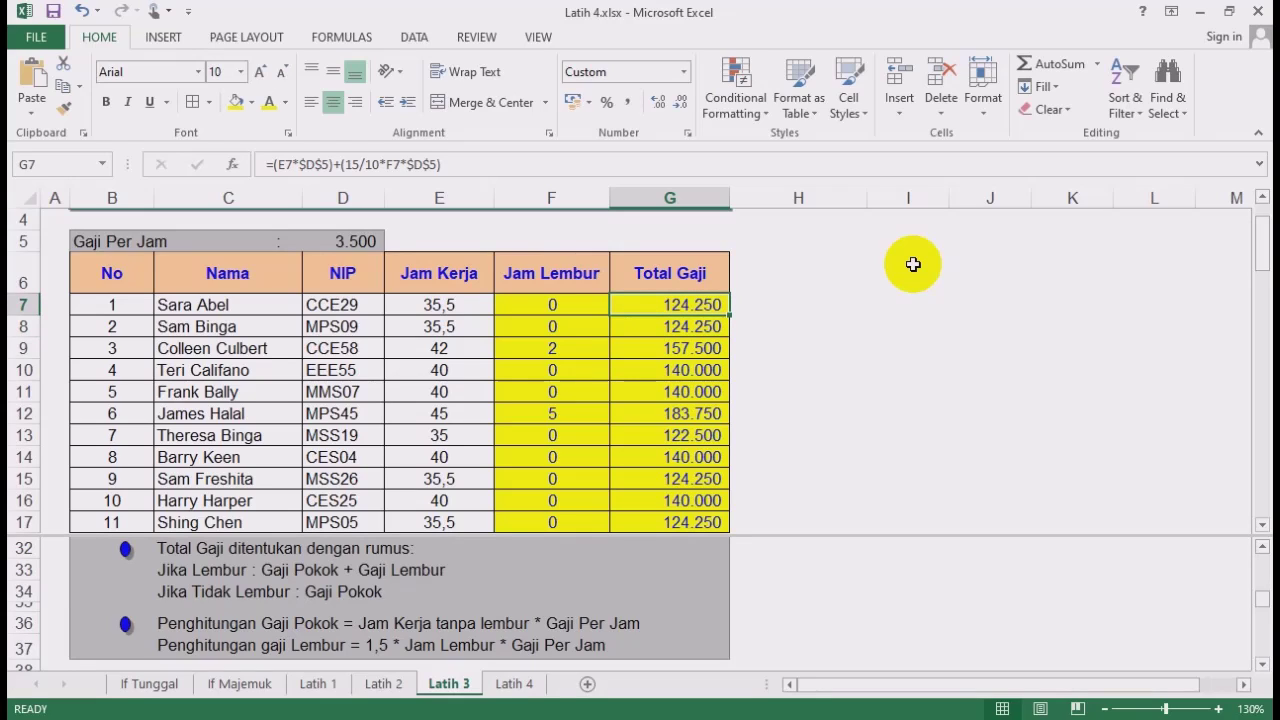
{"action": "key", "text": "ctrl+shift+Down"}
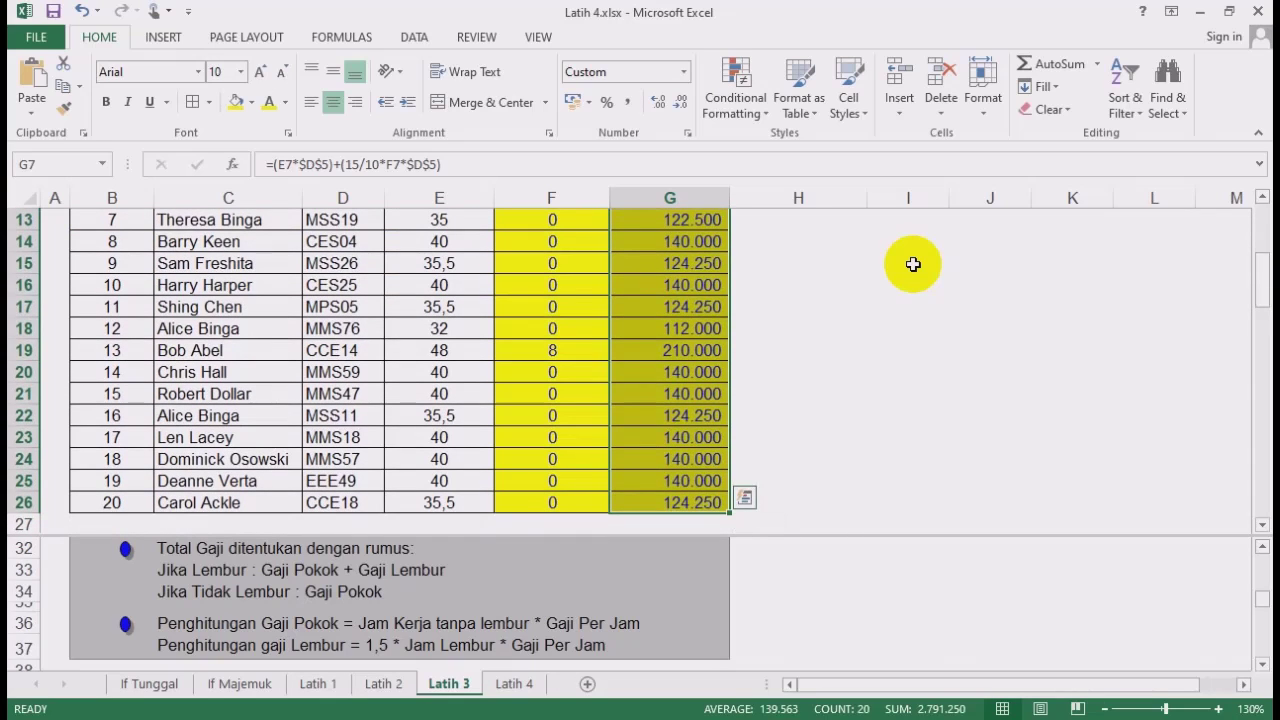
{"action": "key", "text": "Delete"}
{"action": "scroll", "coordinate": [913, 264], "scroll_direction": "up", "scroll_amount": 3}
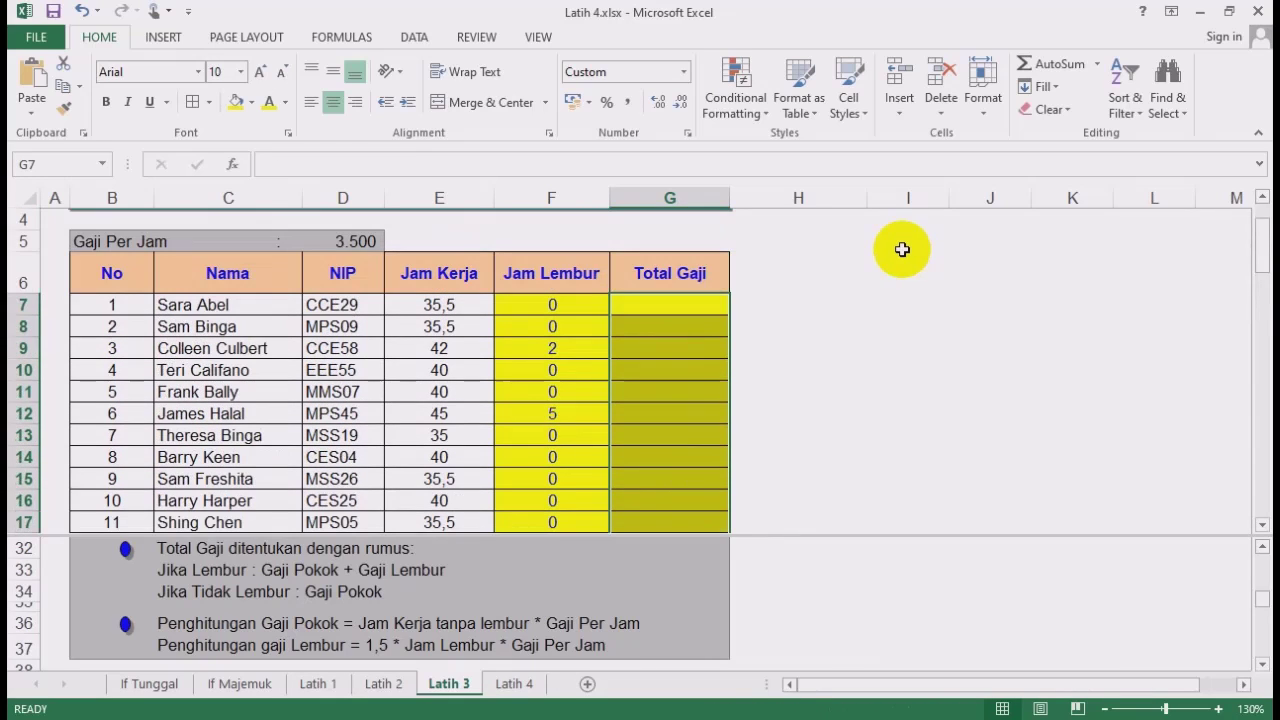
Start the Total Gaji formula in G7 with two placeholder parts, =(?)+(?).
{"action": "left_click", "coordinate": [679, 308]}
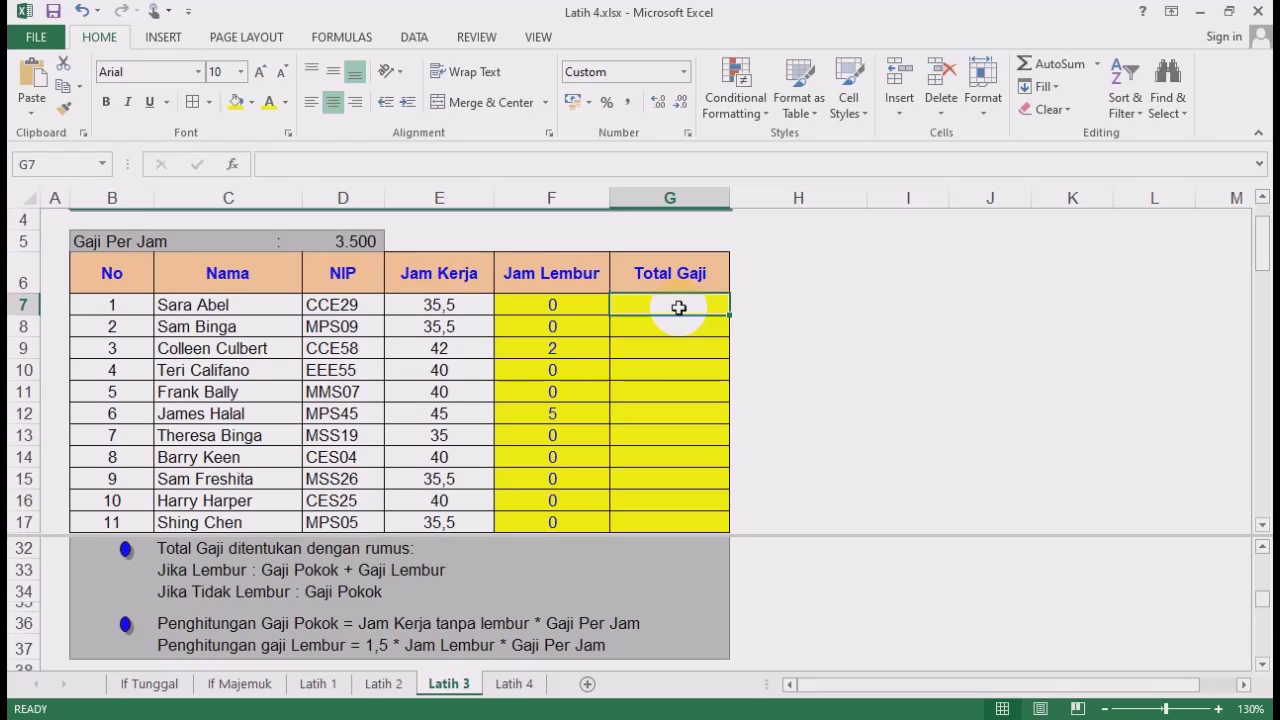
{"action": "left_click_drag", "start_coordinate": [438, 305], "coordinate": [436, 519]}
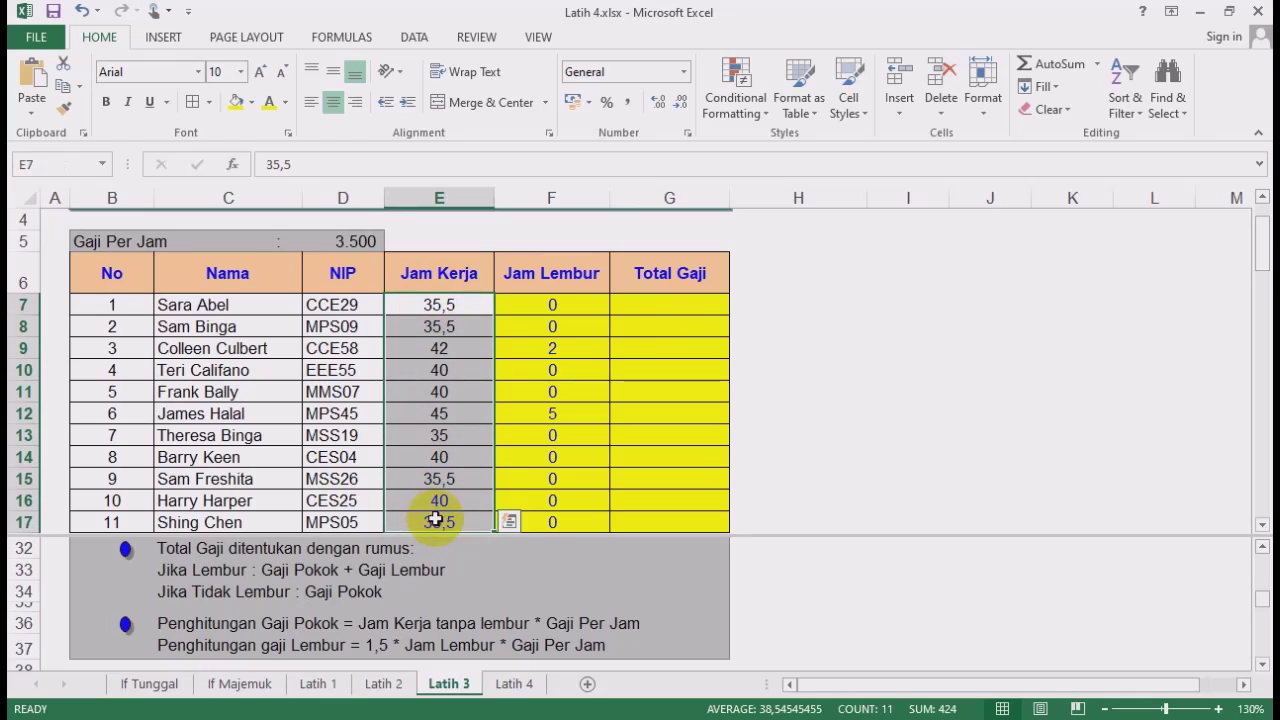
{"action": "left_click", "coordinate": [780, 461]}
{"action": "left_click", "coordinate": [440, 414]}
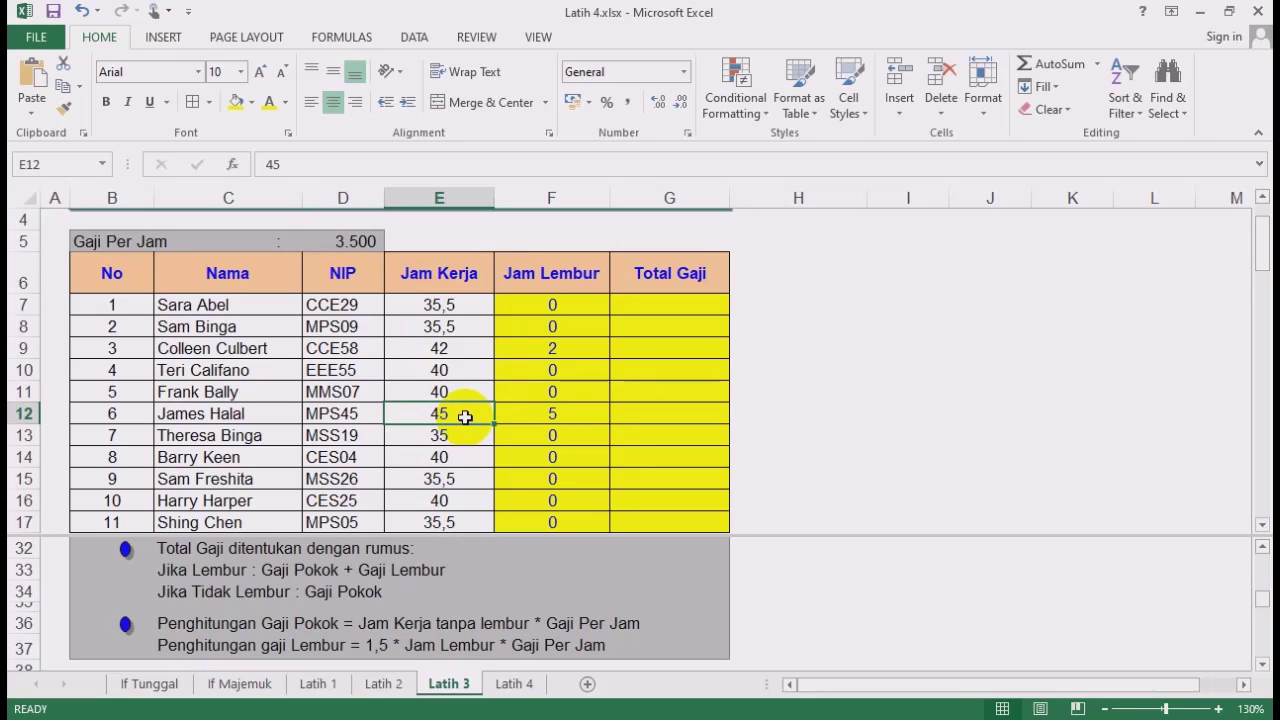
{"action": "left_click", "coordinate": [674, 302]}
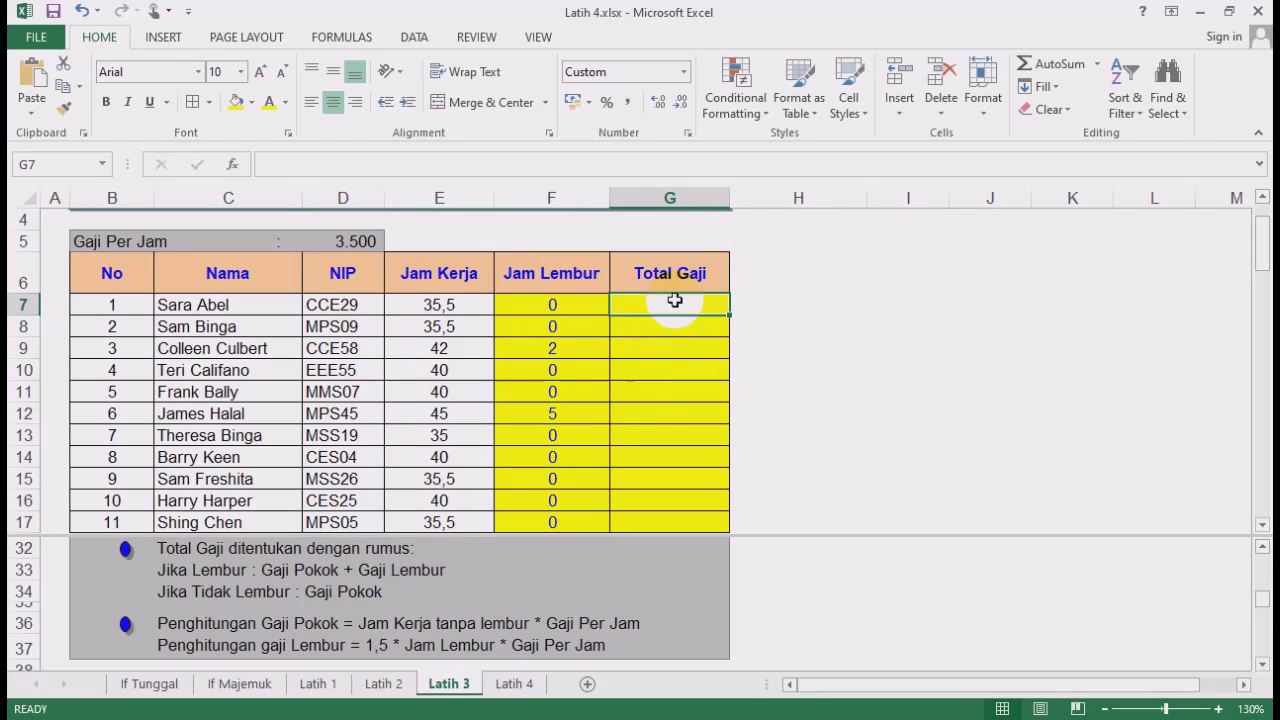
{"action": "type", "text": "=("}
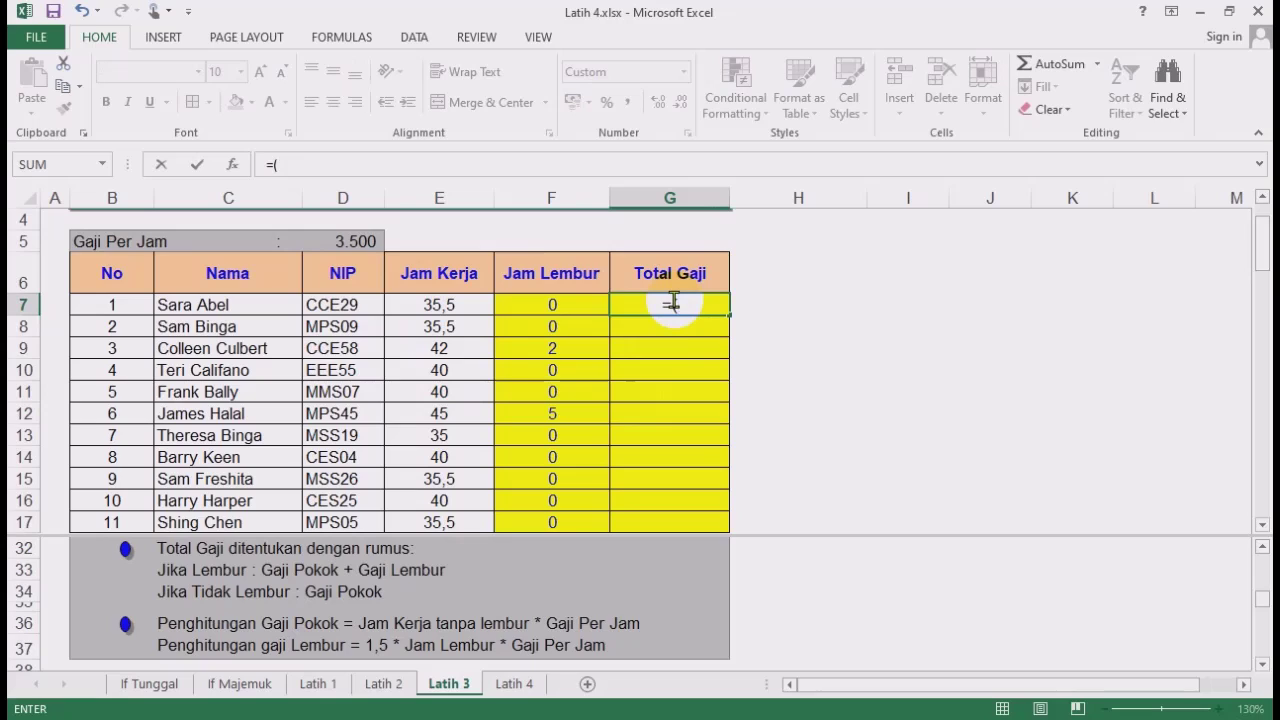
{"action": "type", "text": "?)+(?)"}
Replace the first placeholder in the G7 formula with (E7-F7)*$D$5, using an absolute reference to Gaji Per Jam.
{"action": "double_click", "coordinate": [658, 305]}
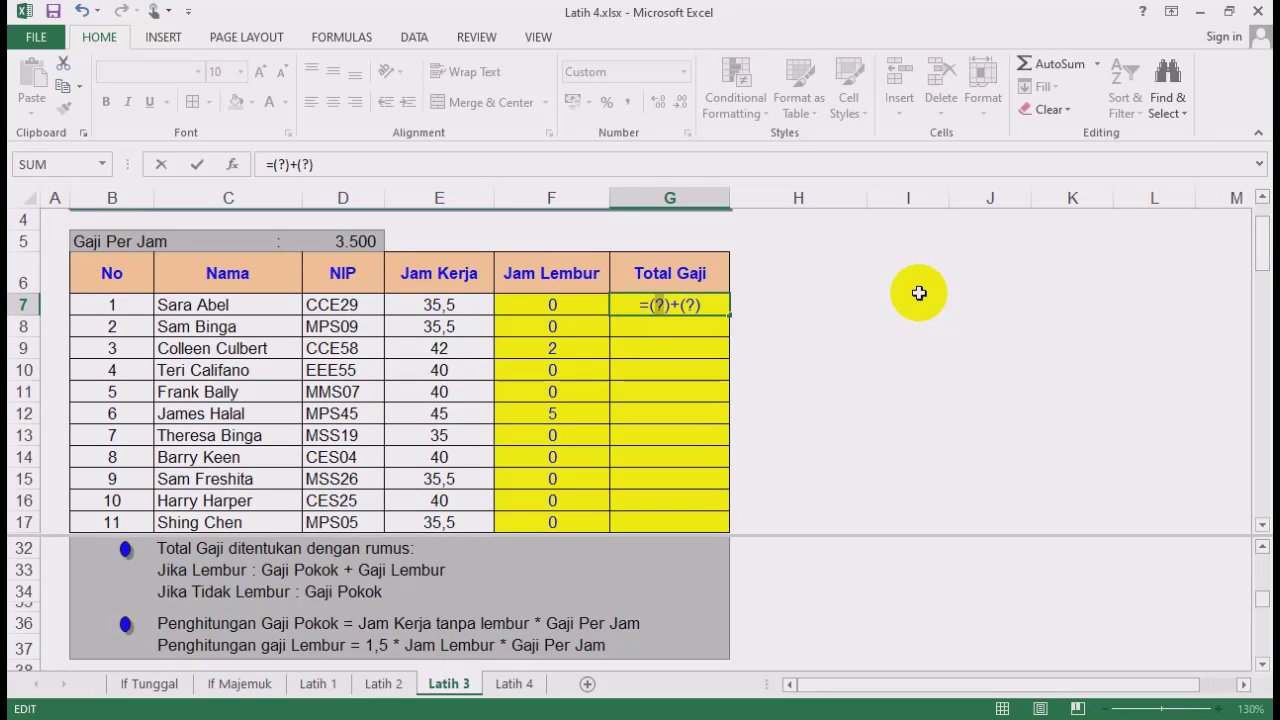
{"action": "key", "text": "BackSpace"}
{"action": "type", "text": "("}
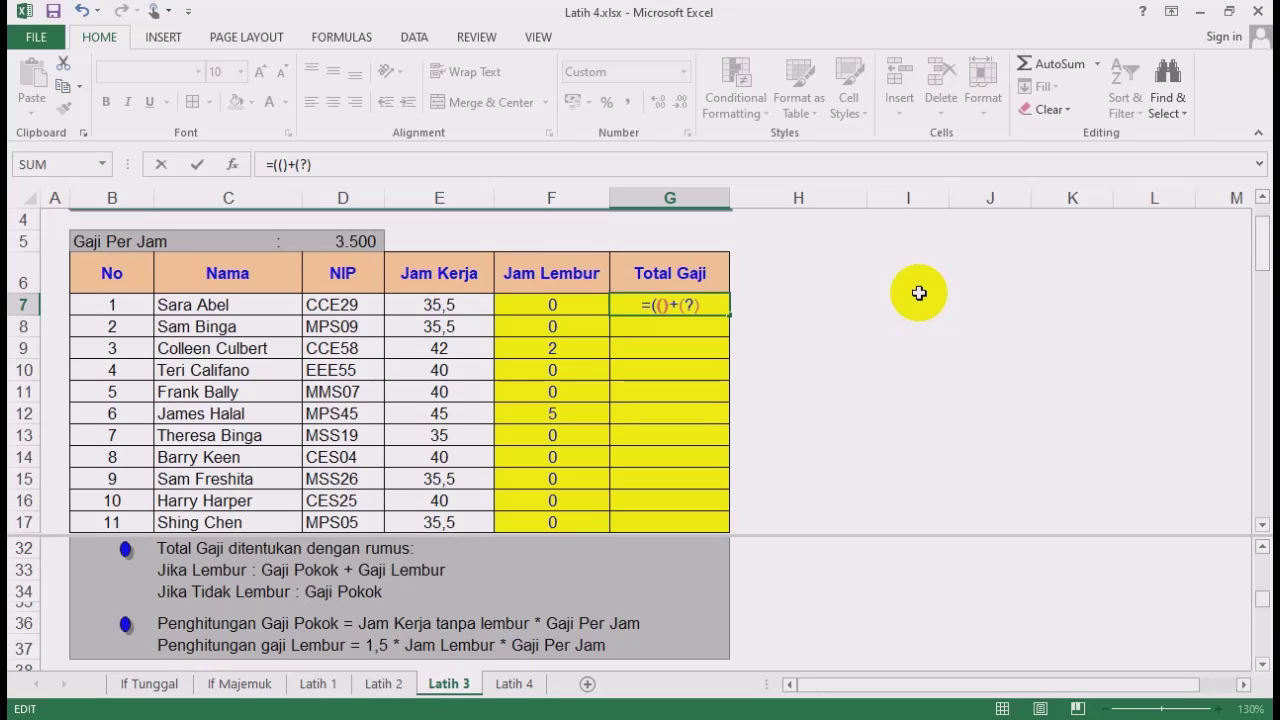
{"action": "left_click", "coordinate": [472, 305]}
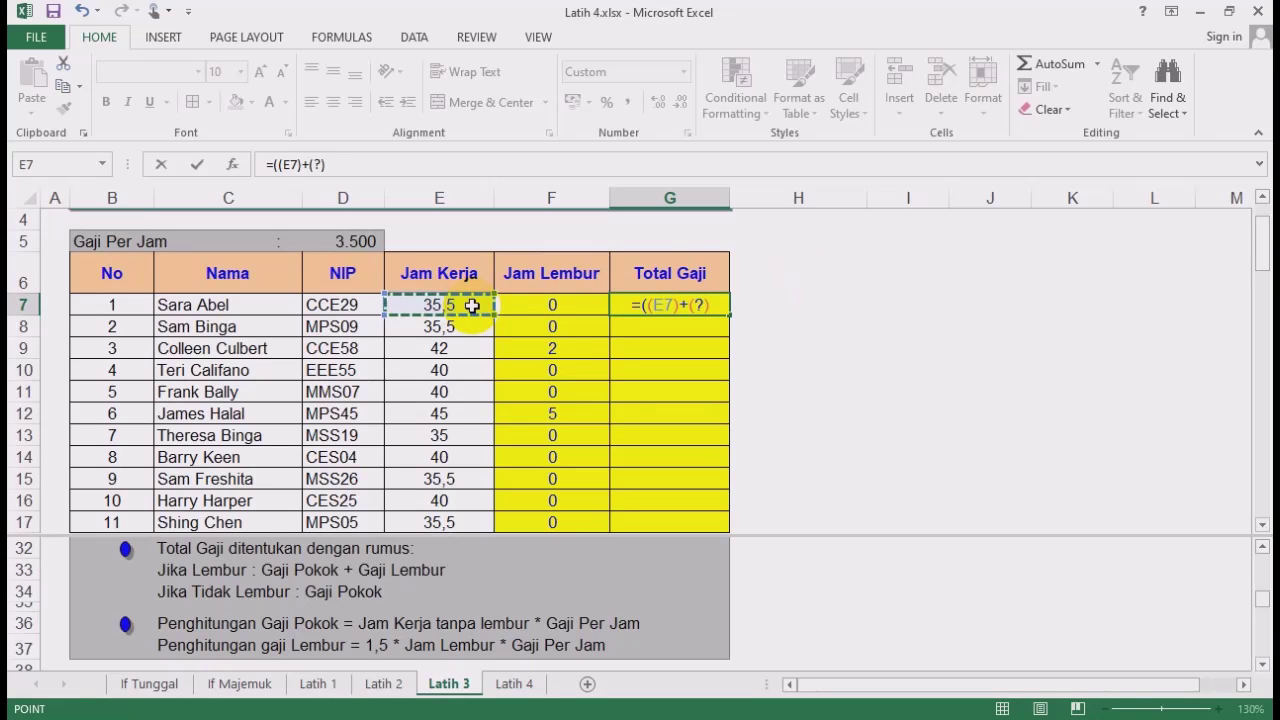
{"action": "type", "text": "-"}
{"action": "left_click", "coordinate": [528, 305]}
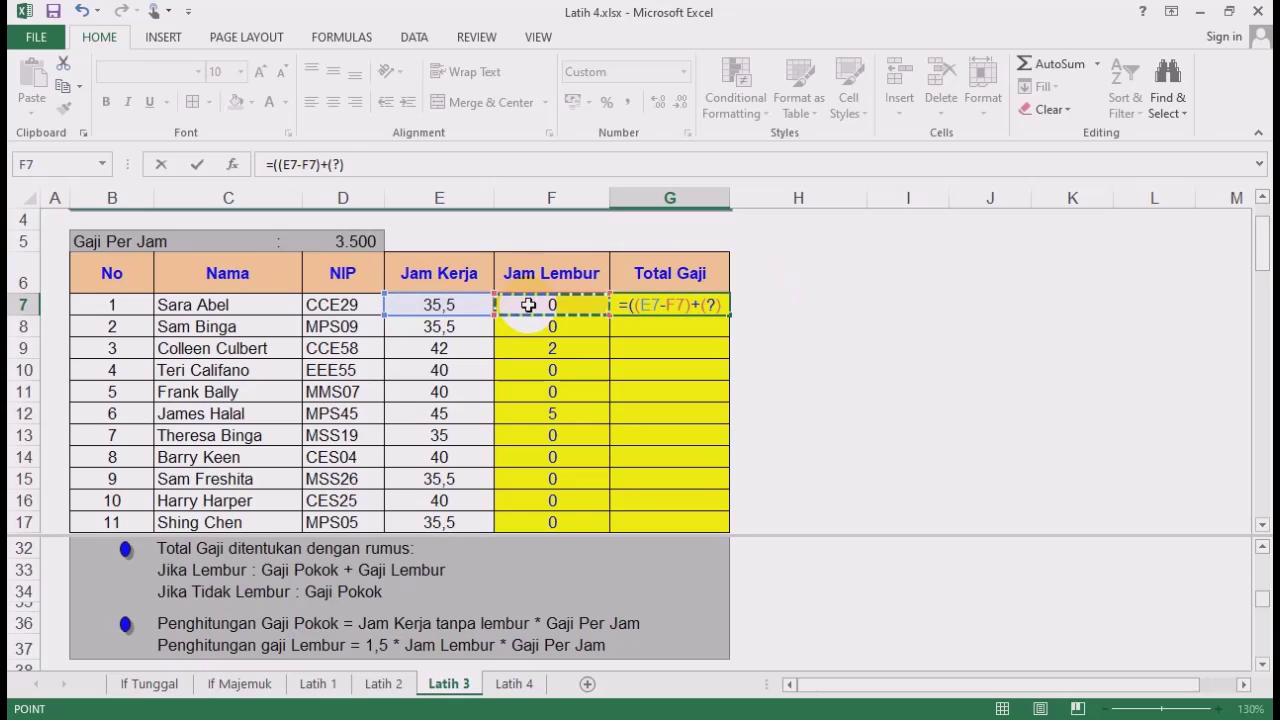
{"action": "type", "text": ")*"}
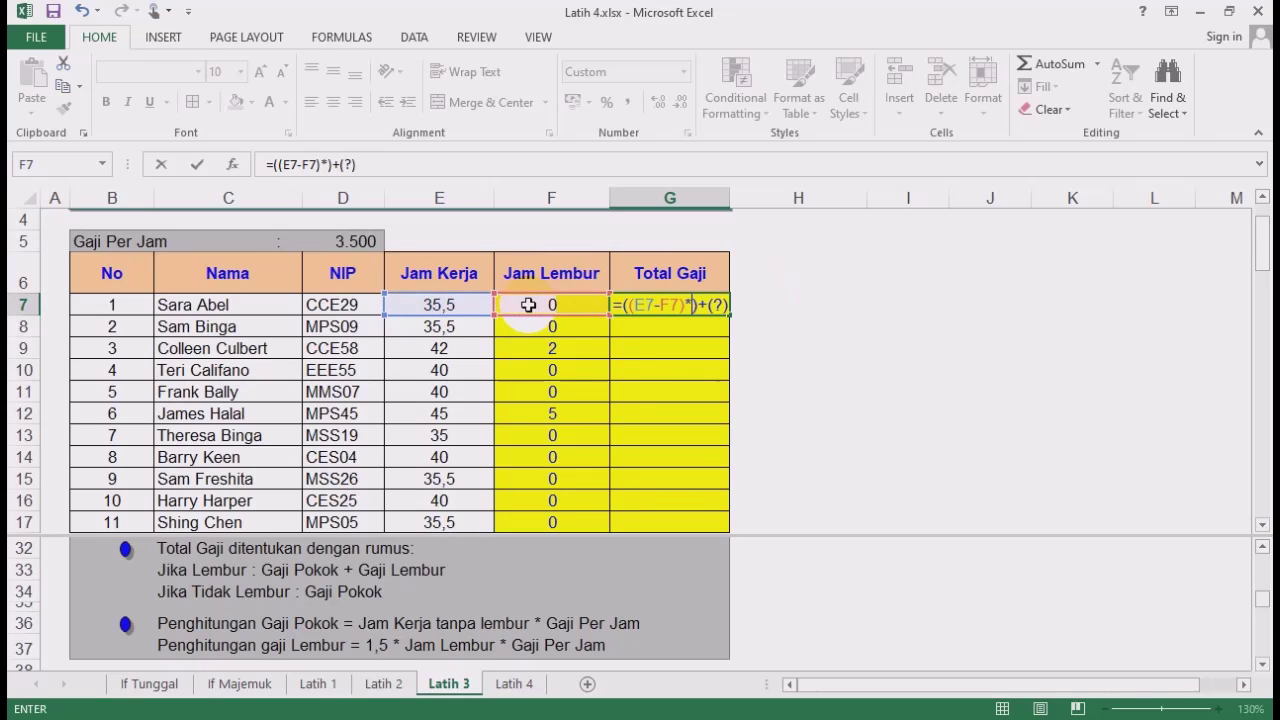
{"action": "left_click", "coordinate": [366, 240]}
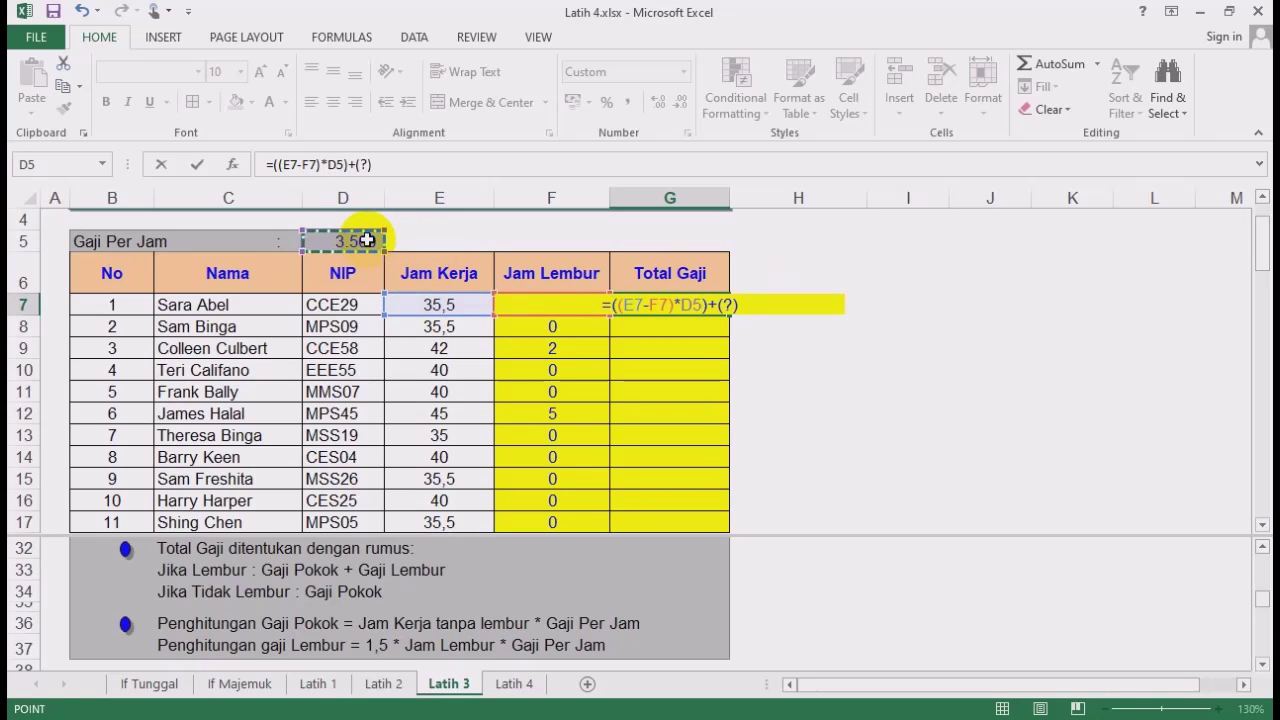
{"action": "key", "text": "F4"}
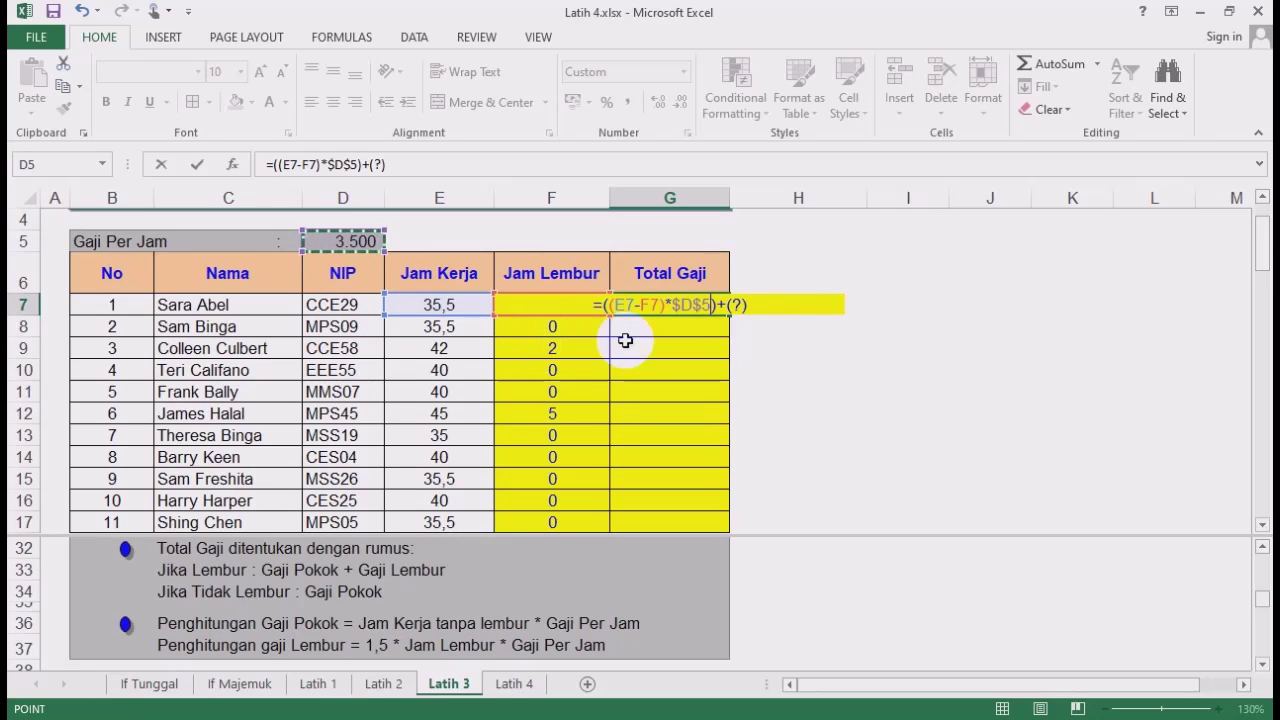
Replace the second placeholder with 15/10*F7*$D$5 and copy the completed G7 formula down the Total Gaji column.
{"action": "double_click", "coordinate": [739, 305]}
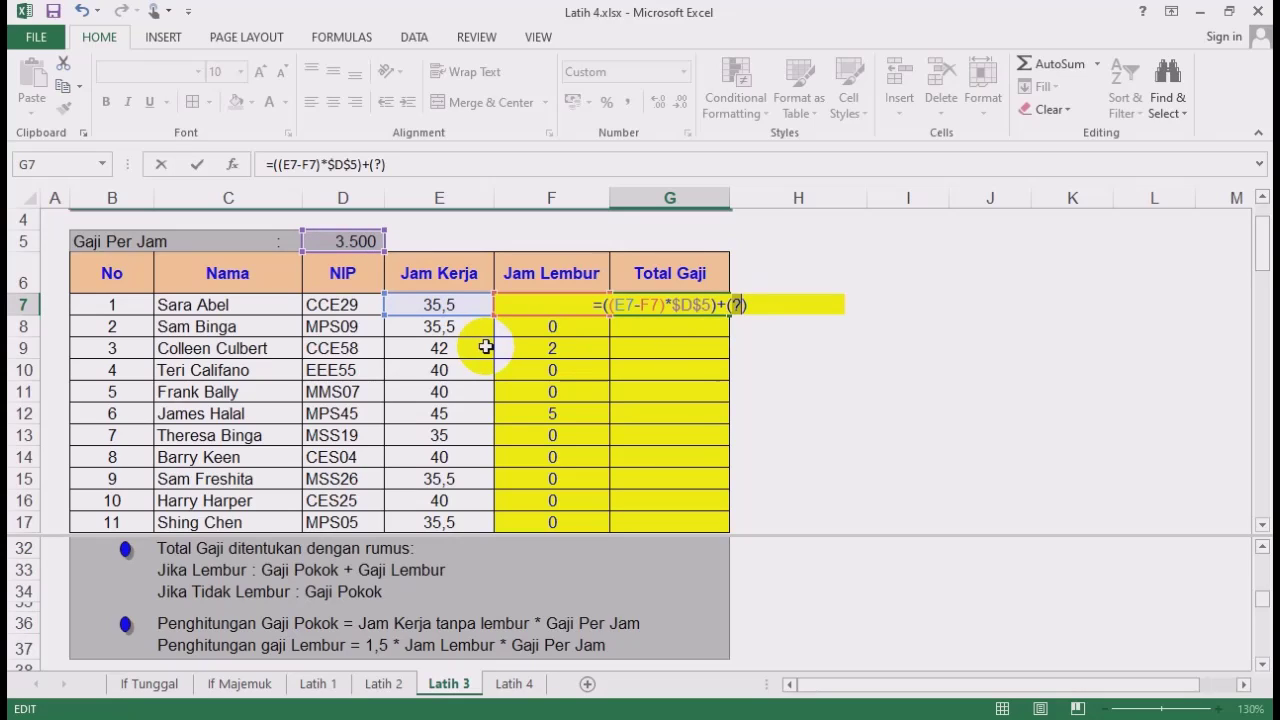
{"action": "type", "text": "1"}
{"action": "type", "text": "5/10"}
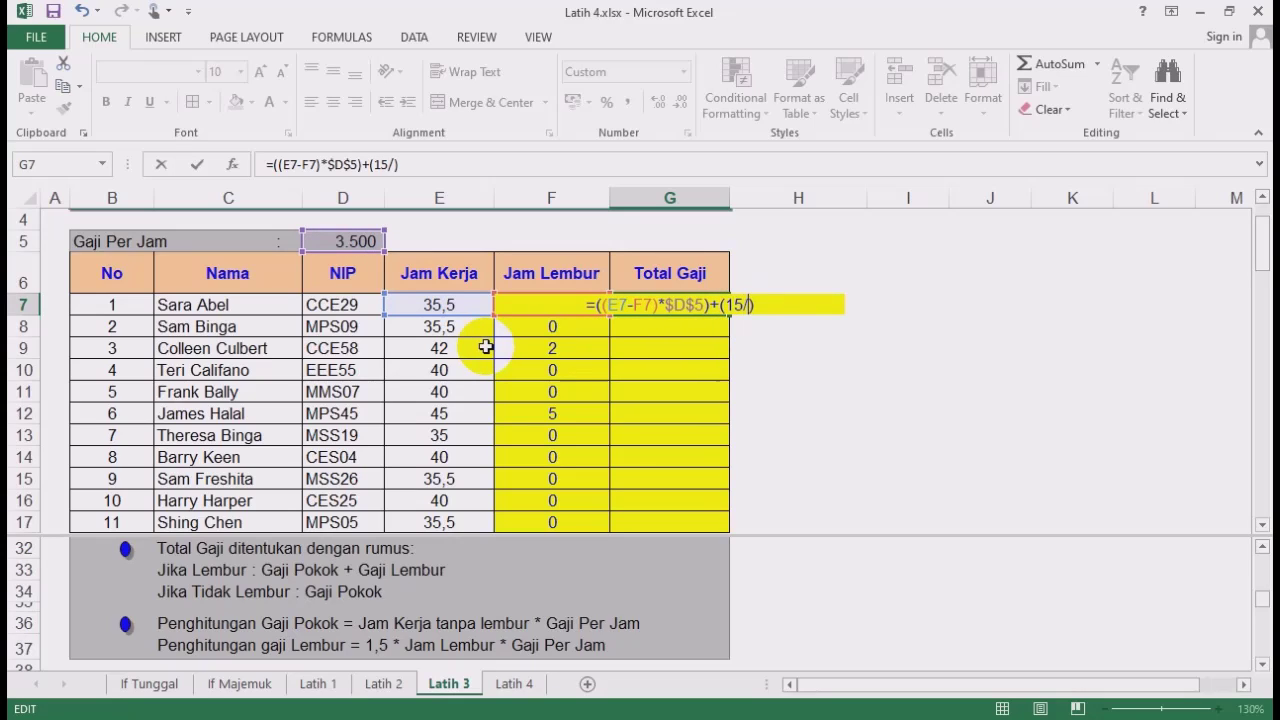
{"action": "type", "text": "*"}
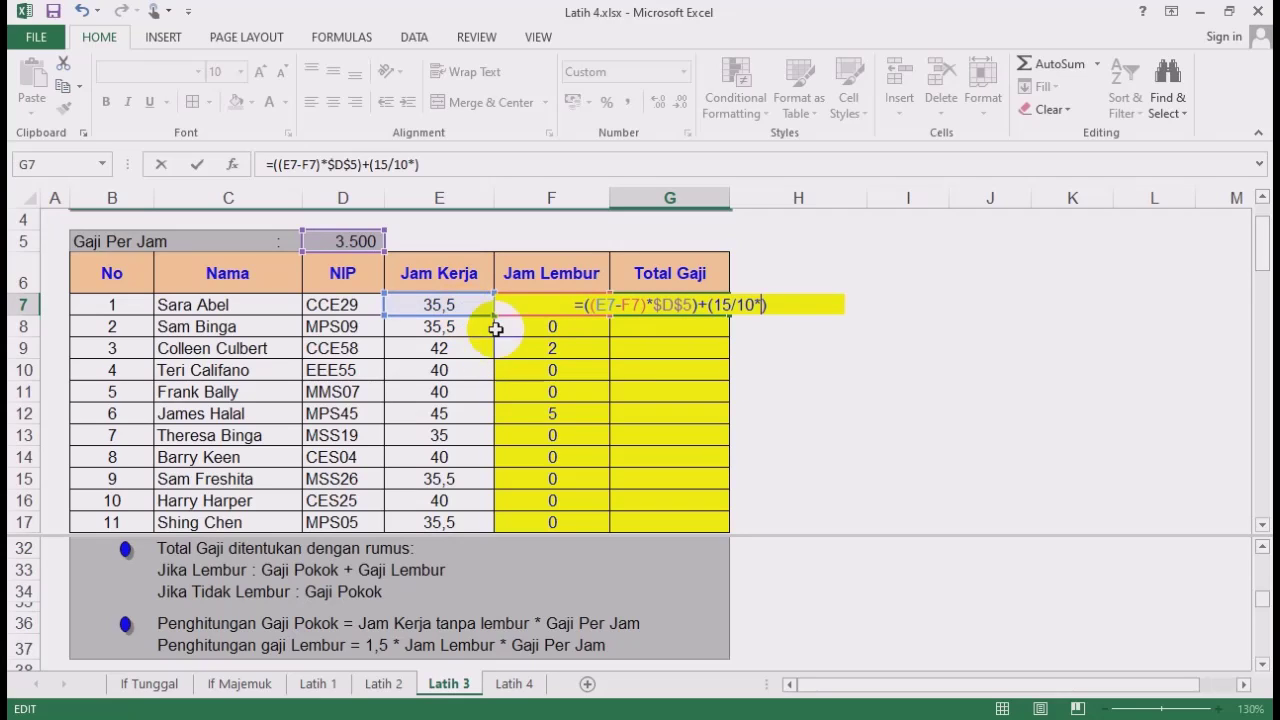
{"action": "left_click", "coordinate": [531, 330]}
{"action": "key", "text": "Up"}
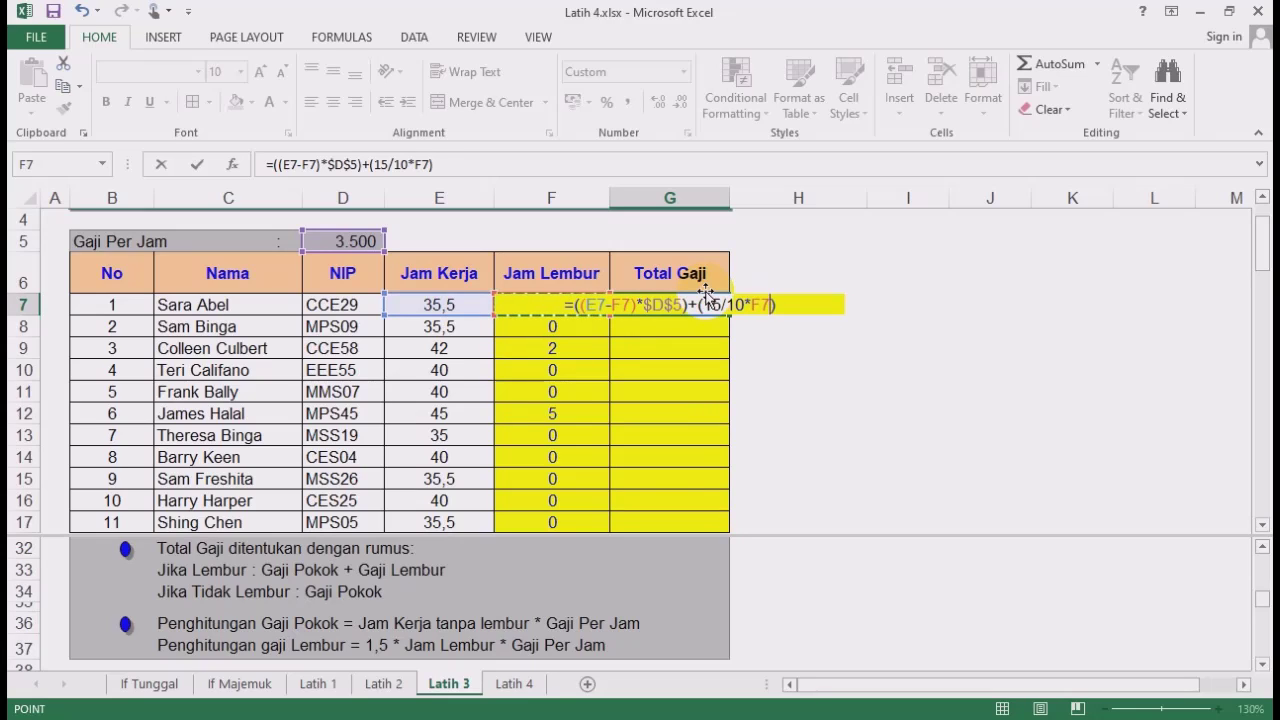
{"action": "type", "text": "*"}
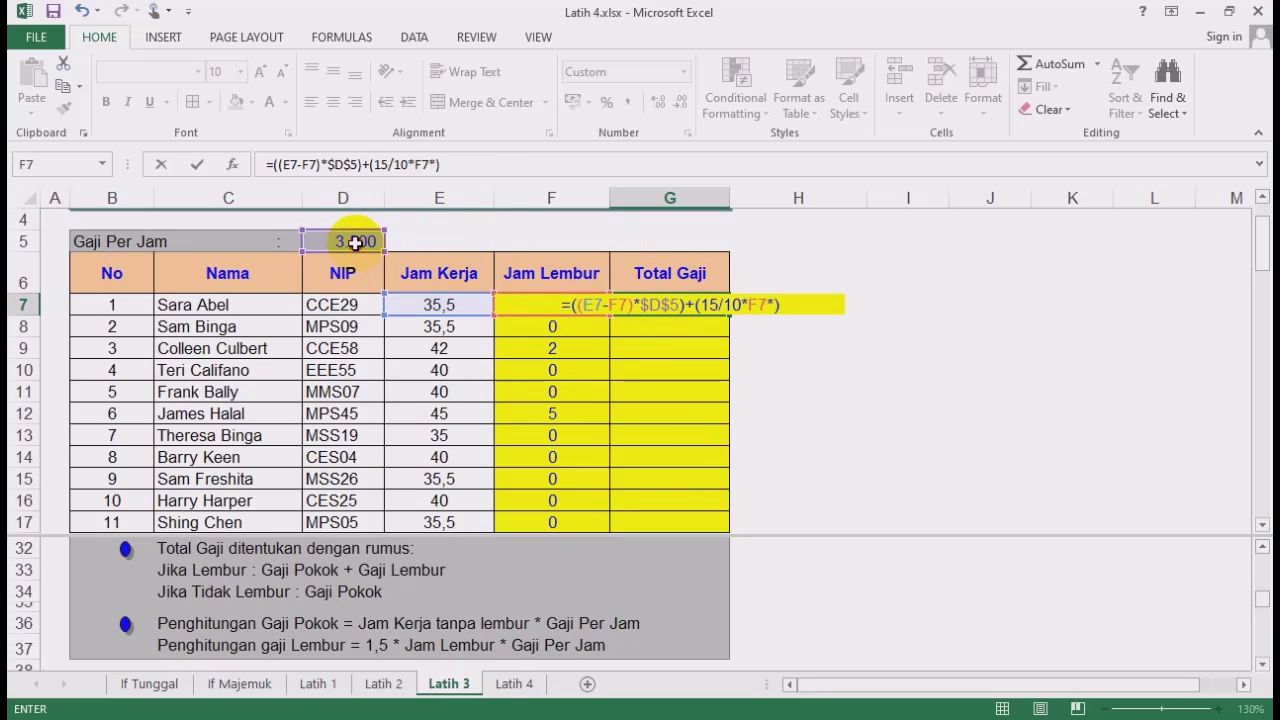
{"action": "left_click", "coordinate": [360, 242]}
{"action": "key", "text": "F4"}
{"action": "type", "text": ")"}
{"action": "key", "text": "Return"}
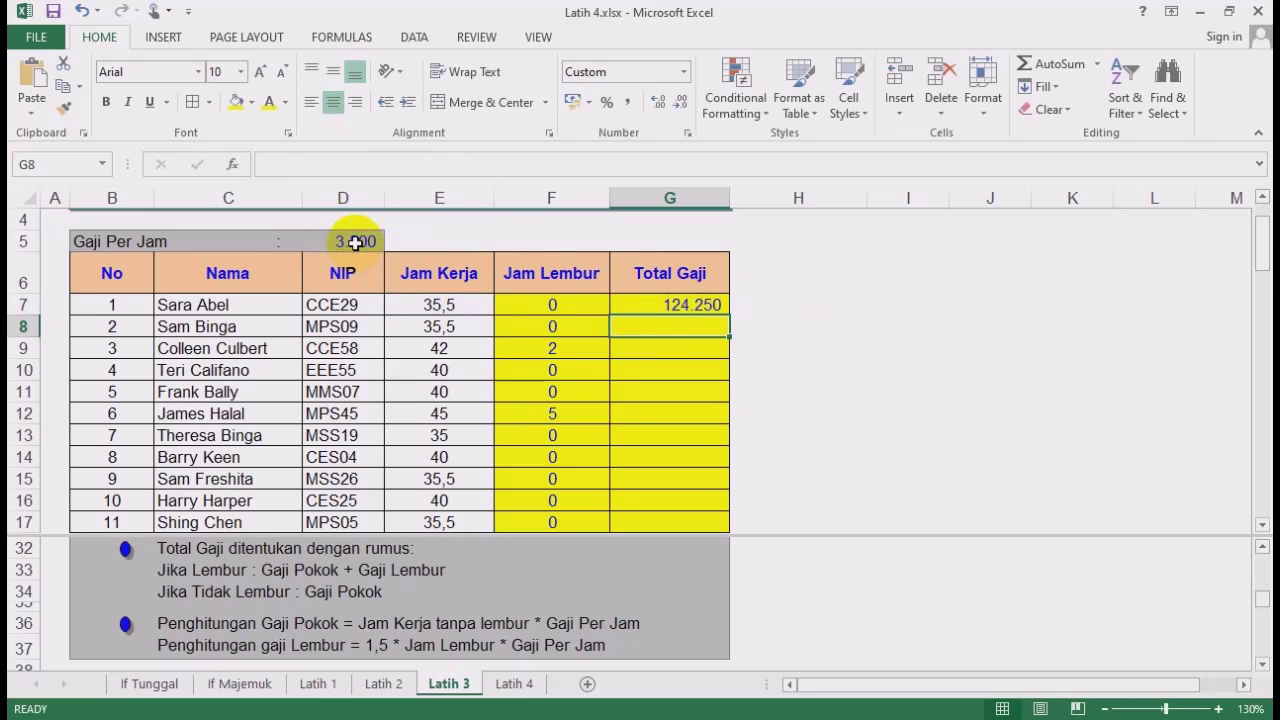
{"action": "left_click", "coordinate": [700, 302]}
{"action": "double_click", "coordinate": [727, 315]}
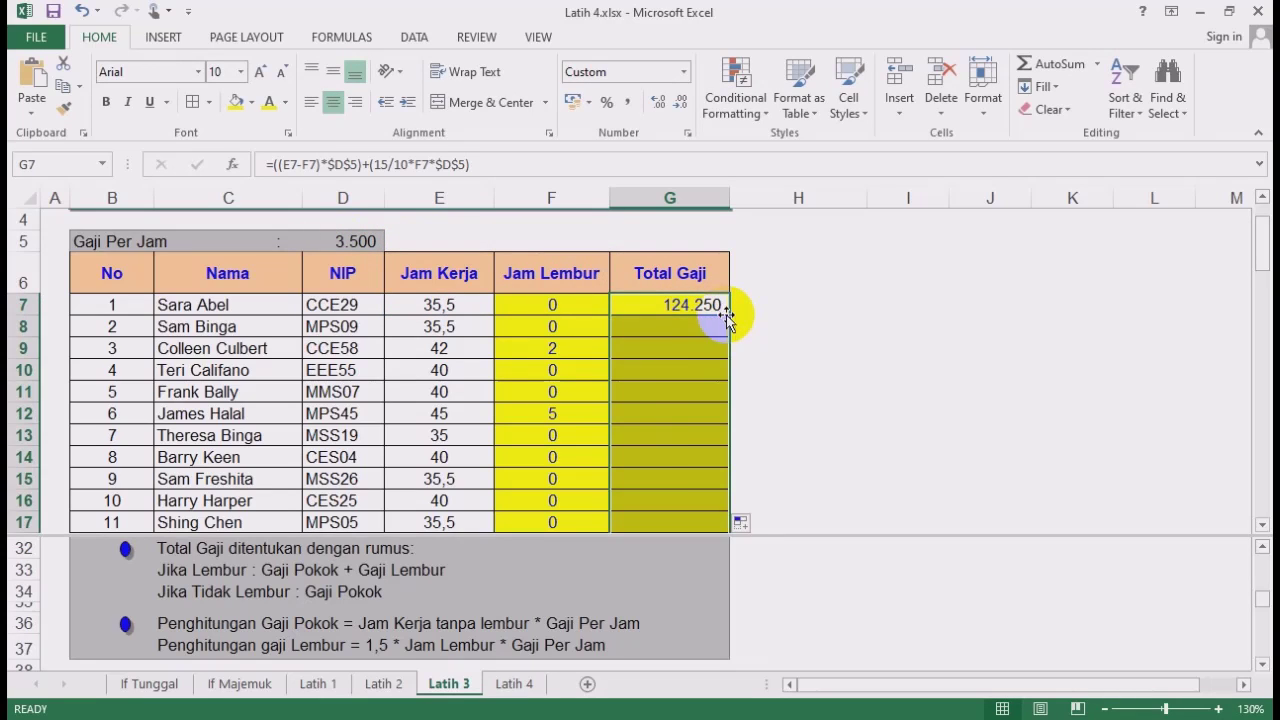
Narrow column H and copy the G7 formula into I7 as plain text.
{"action": "left_click", "coordinate": [658, 303]}
{"action": "left_click_drag", "start_coordinate": [505, 165], "coordinate": [247, 172]}
{"action": "key", "text": "ctrl+c"}
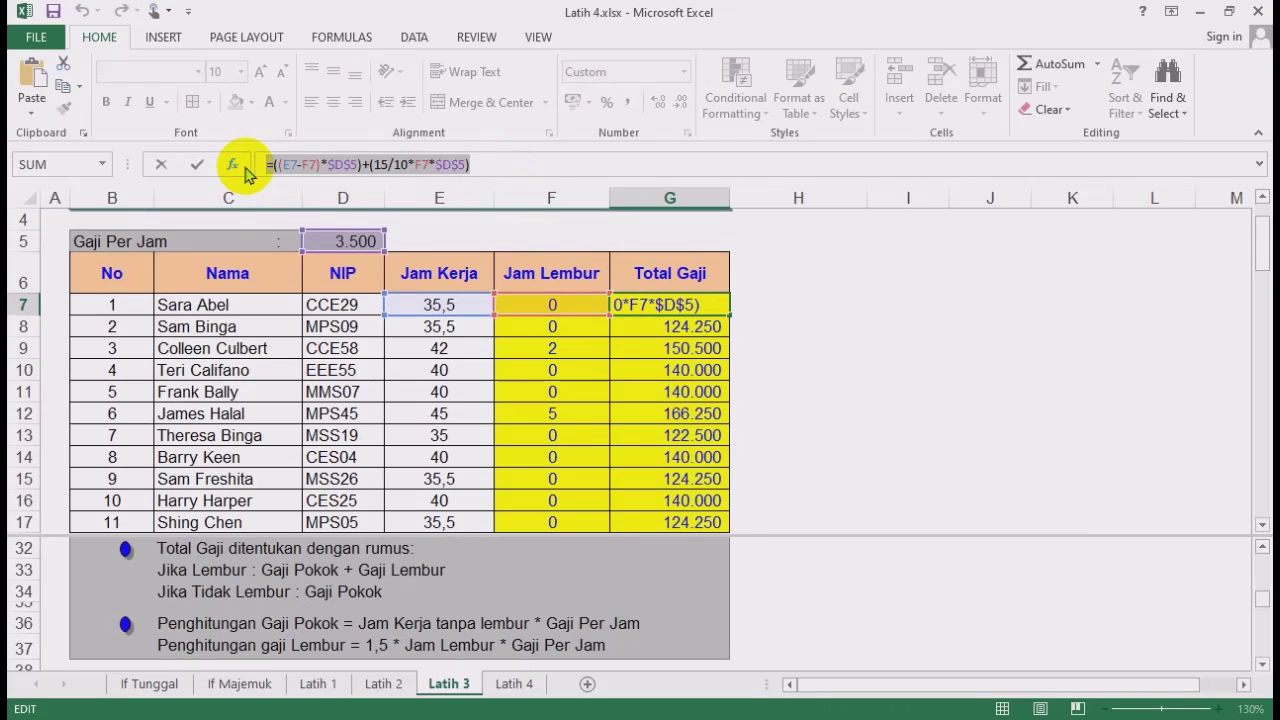
{"action": "key", "text": "Escape"}
{"action": "left_click_drag", "start_coordinate": [855, 203], "coordinate": [767, 251]}
{"action": "left_click", "coordinate": [825, 298]}
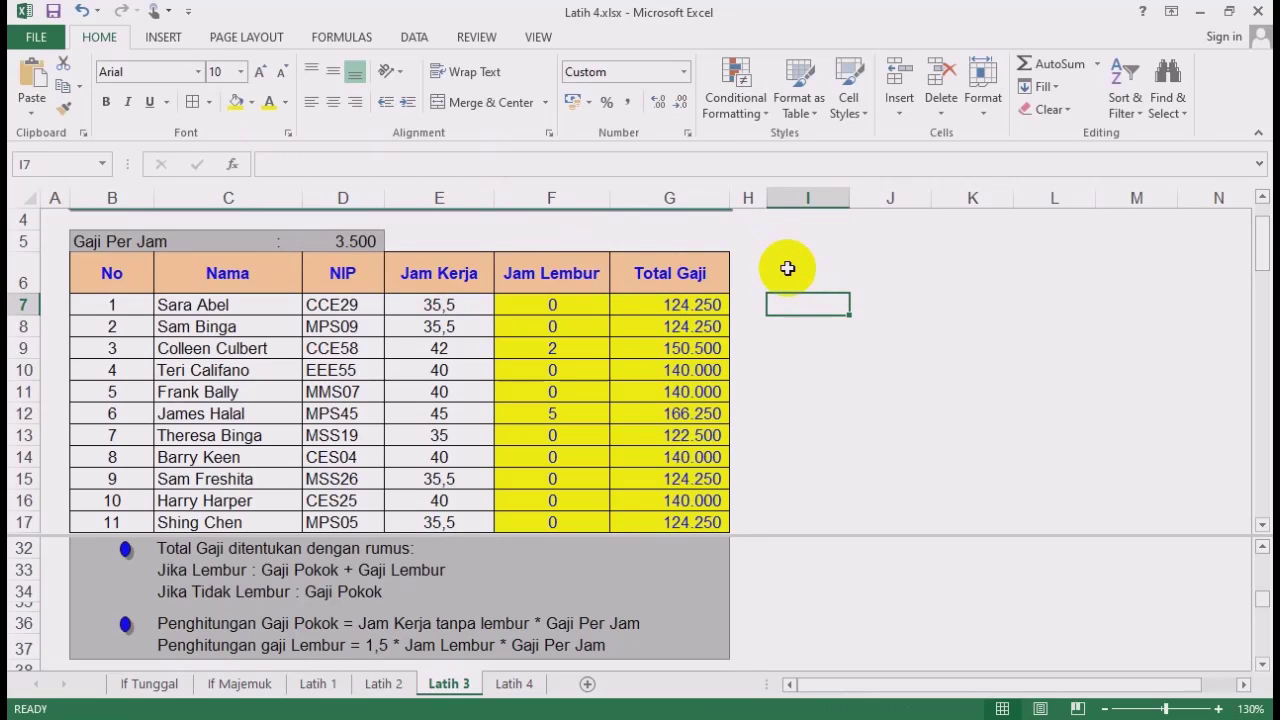
{"action": "type", "text": "'"}
{"action": "key", "text": "ctrl+v"}
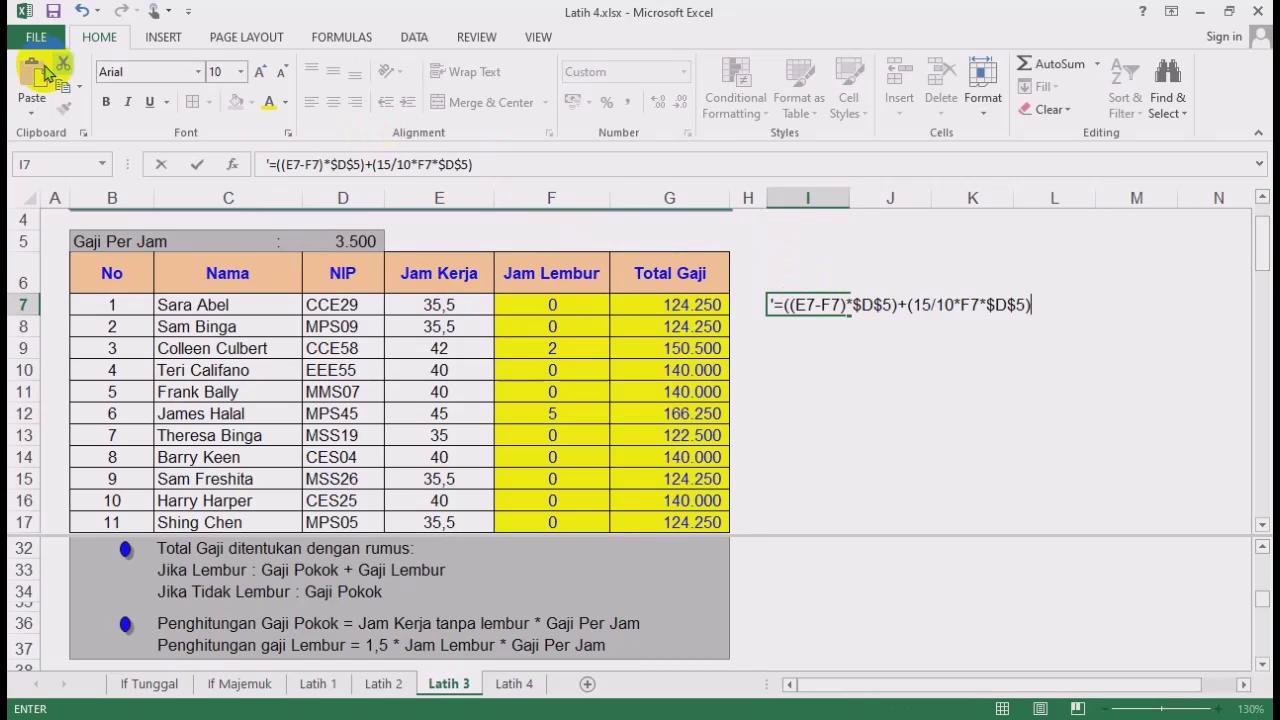
{"action": "key", "text": "Return"}
Format the formula text in I7 as bold with a red font.
{"action": "left_click", "coordinate": [795, 306]}
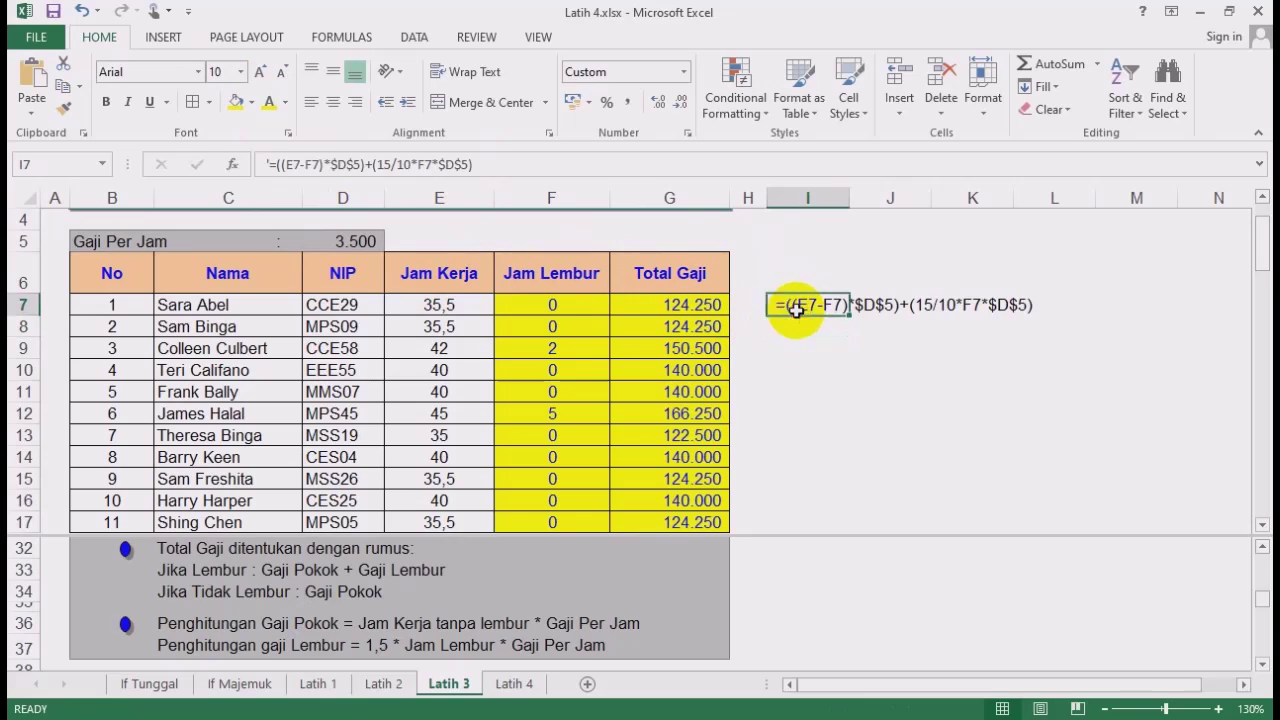
{"action": "left_click", "coordinate": [107, 103]}
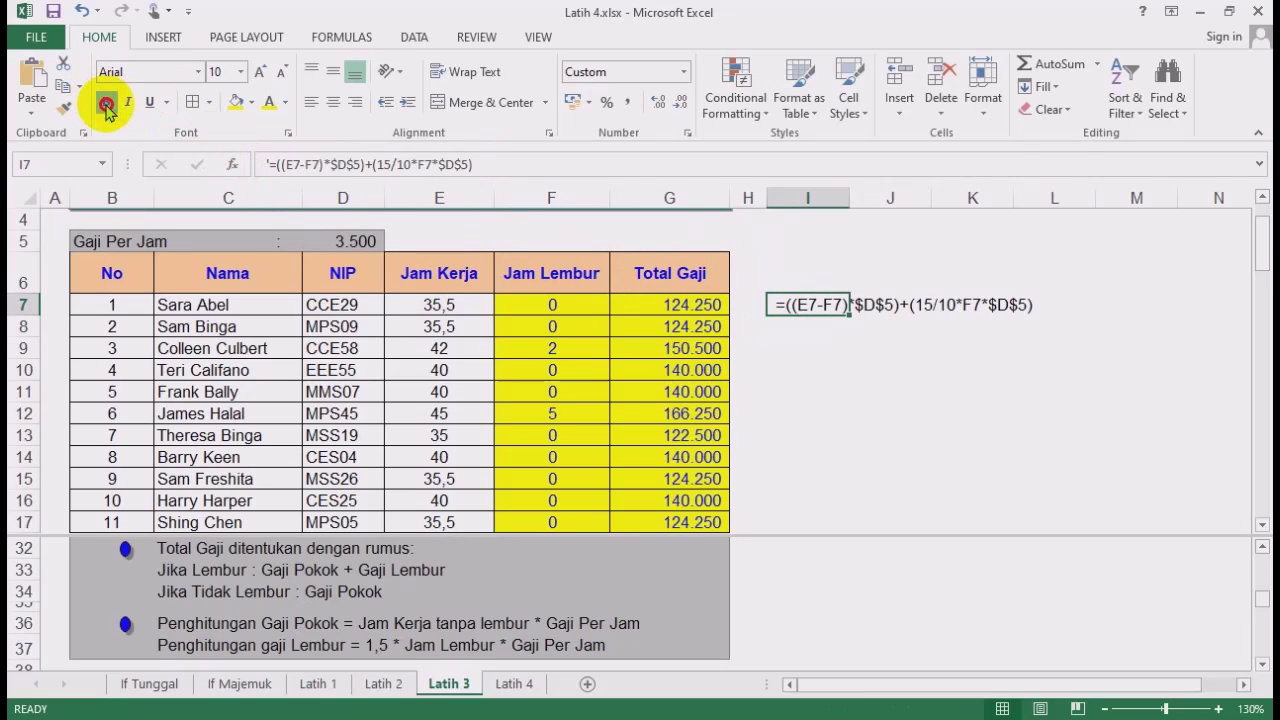
{"action": "left_click", "coordinate": [285, 102]}
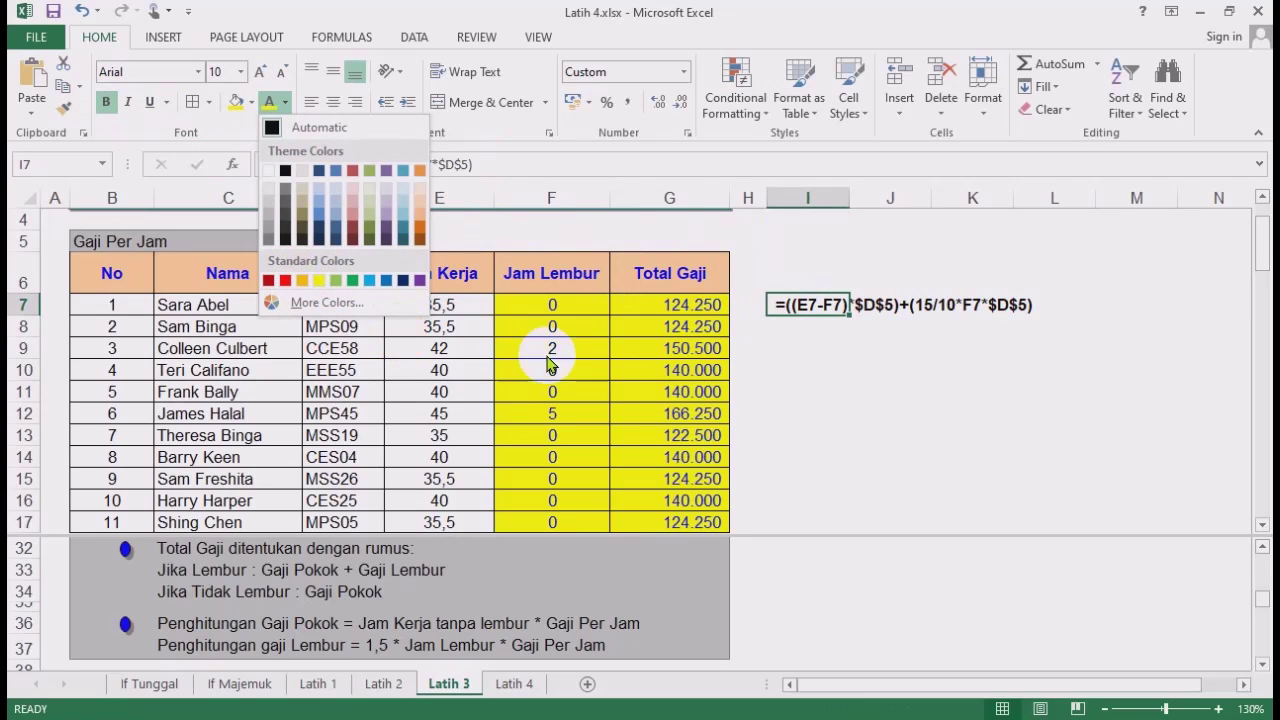
{"action": "left_click", "coordinate": [283, 285]}
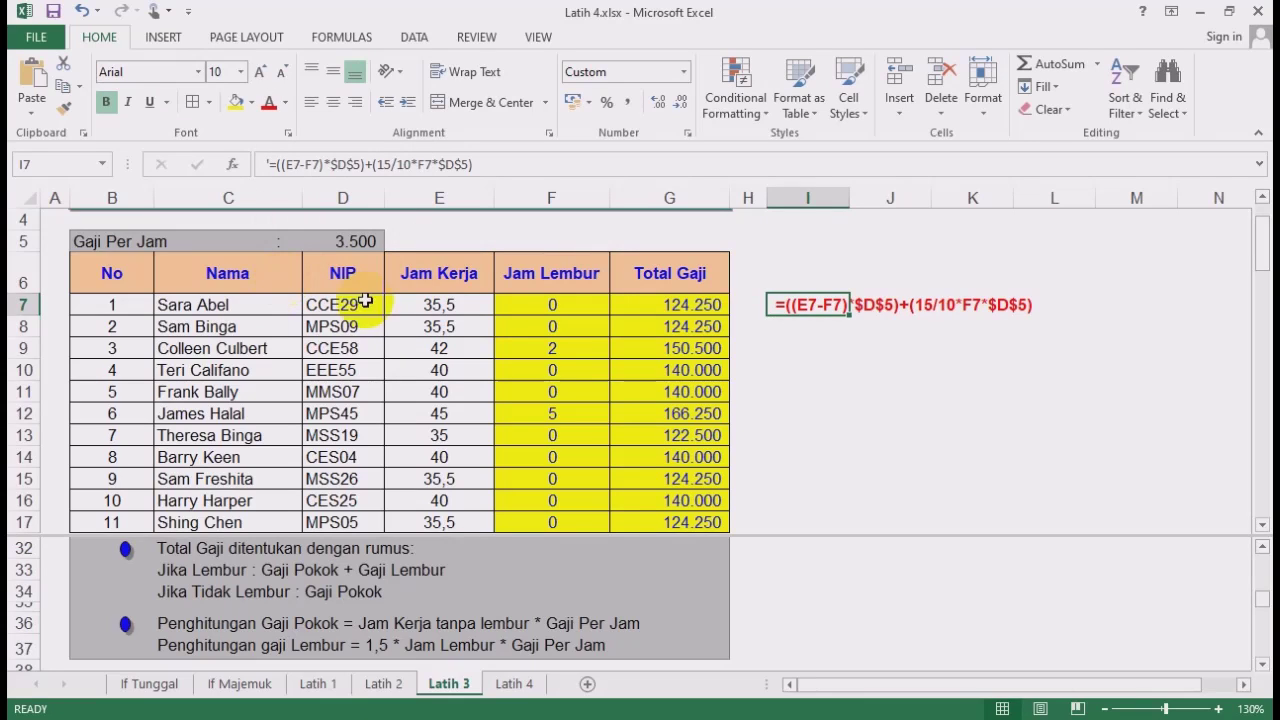
{"action": "left_click", "coordinate": [860, 412]}
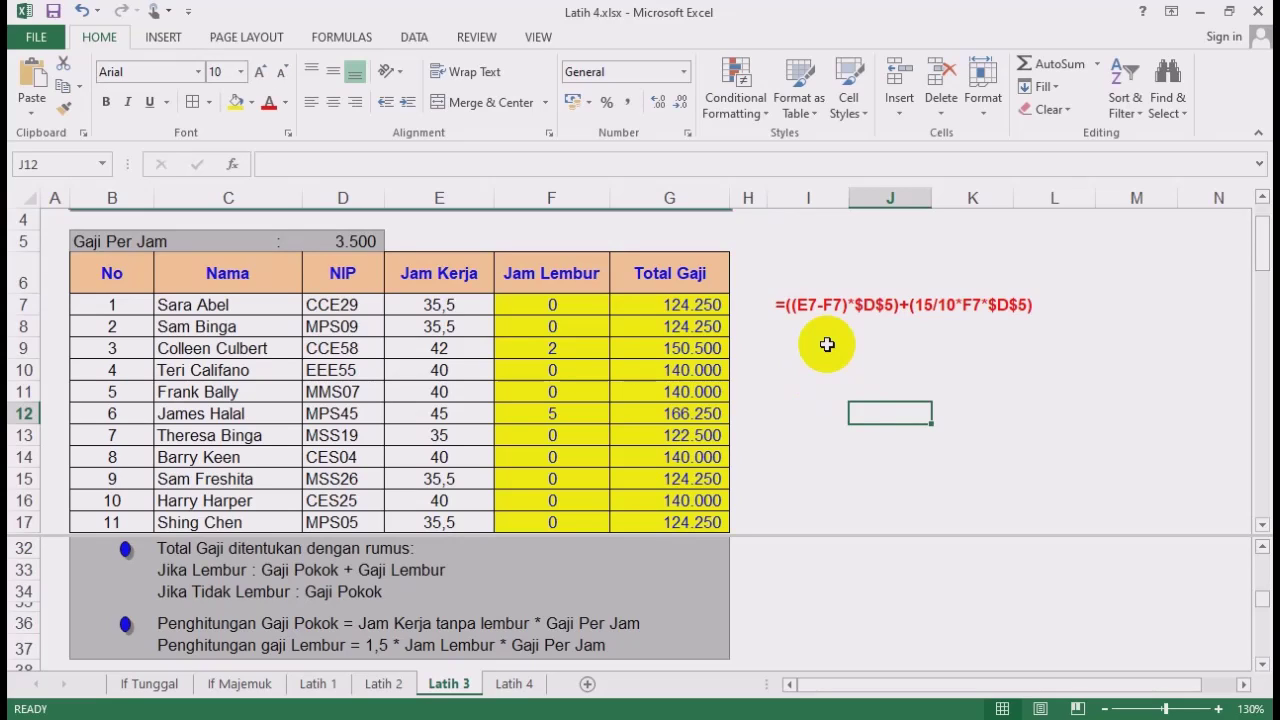
{"action": "left_click", "coordinate": [792, 308]}
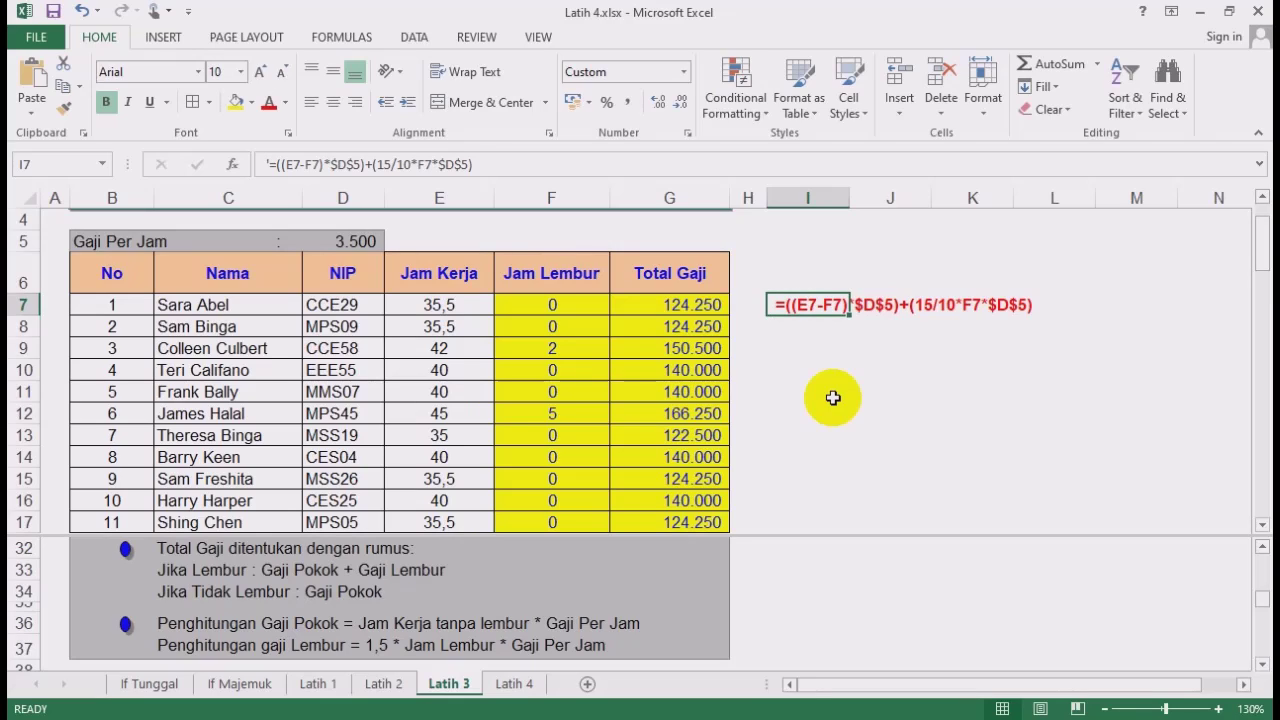
{"action": "left_click", "coordinate": [718, 374]}
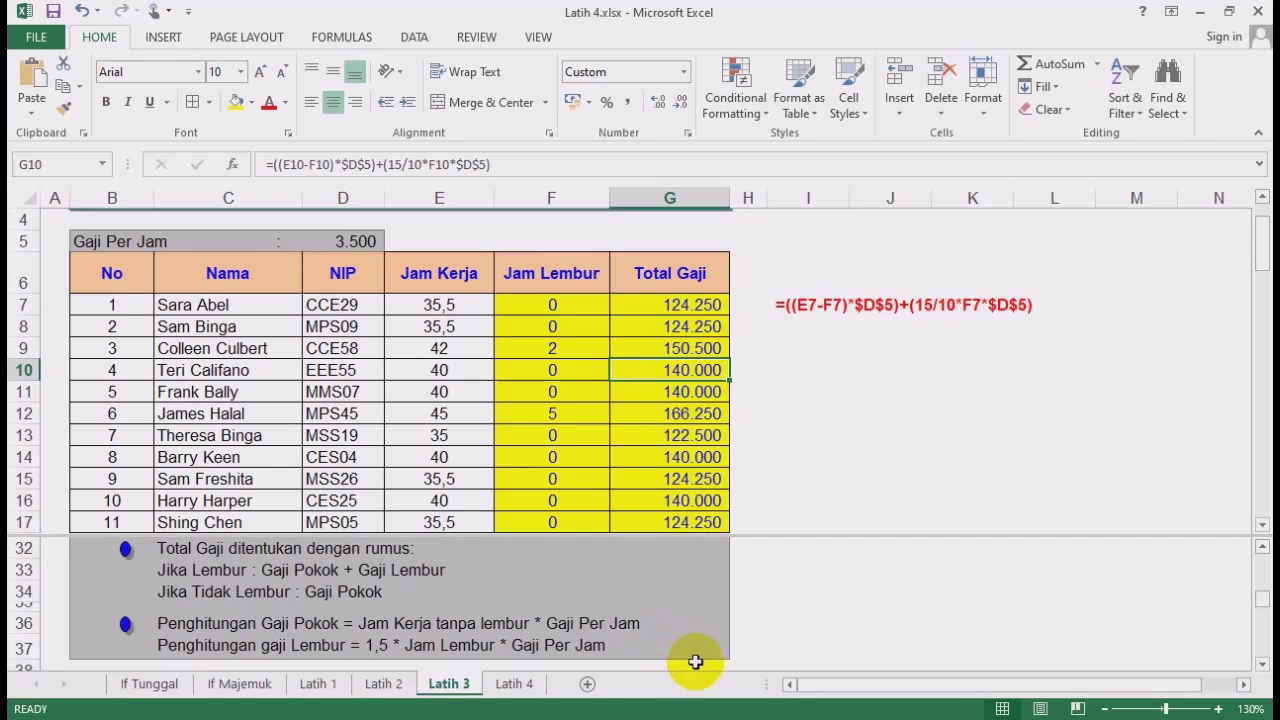
On the Latih 4 sheet, clear the HPP and Biaya Angkut values in F7:G12.
{"action": "left_click", "coordinate": [514, 683]}
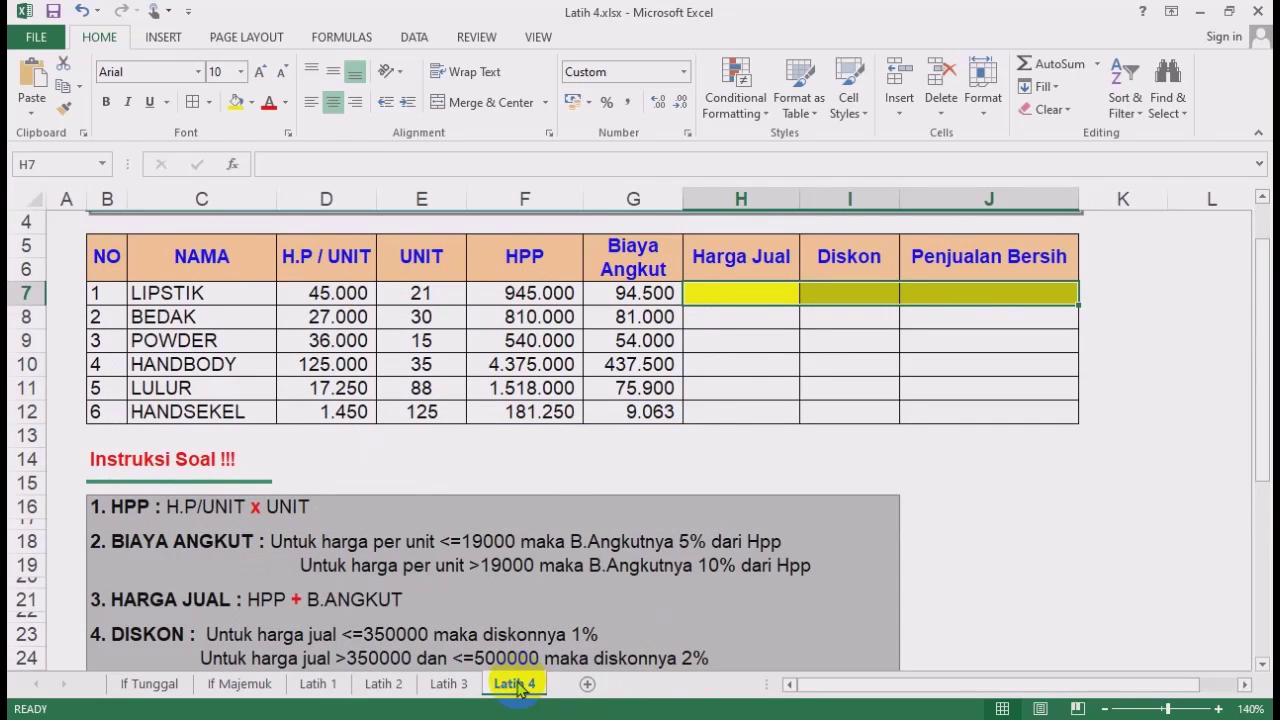
{"action": "left_click", "coordinate": [725, 410]}
{"action": "left_click", "coordinate": [763, 296]}
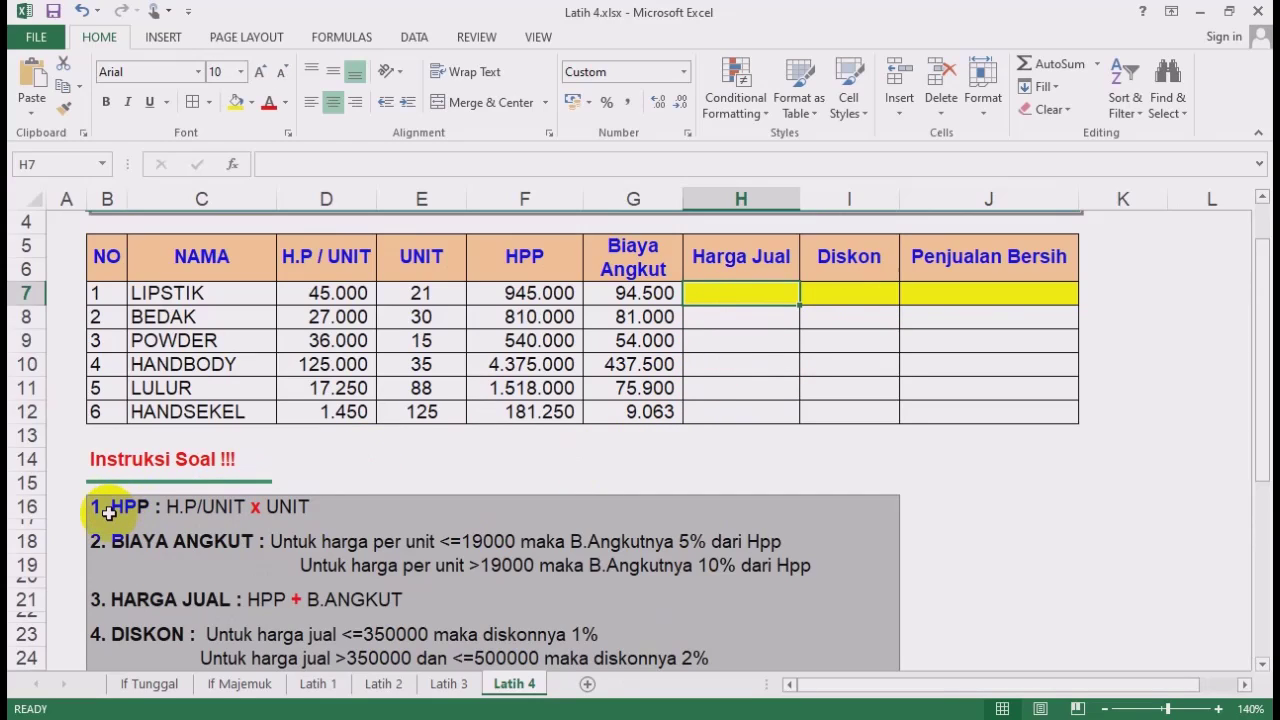
{"action": "left_click", "coordinate": [543, 293]}
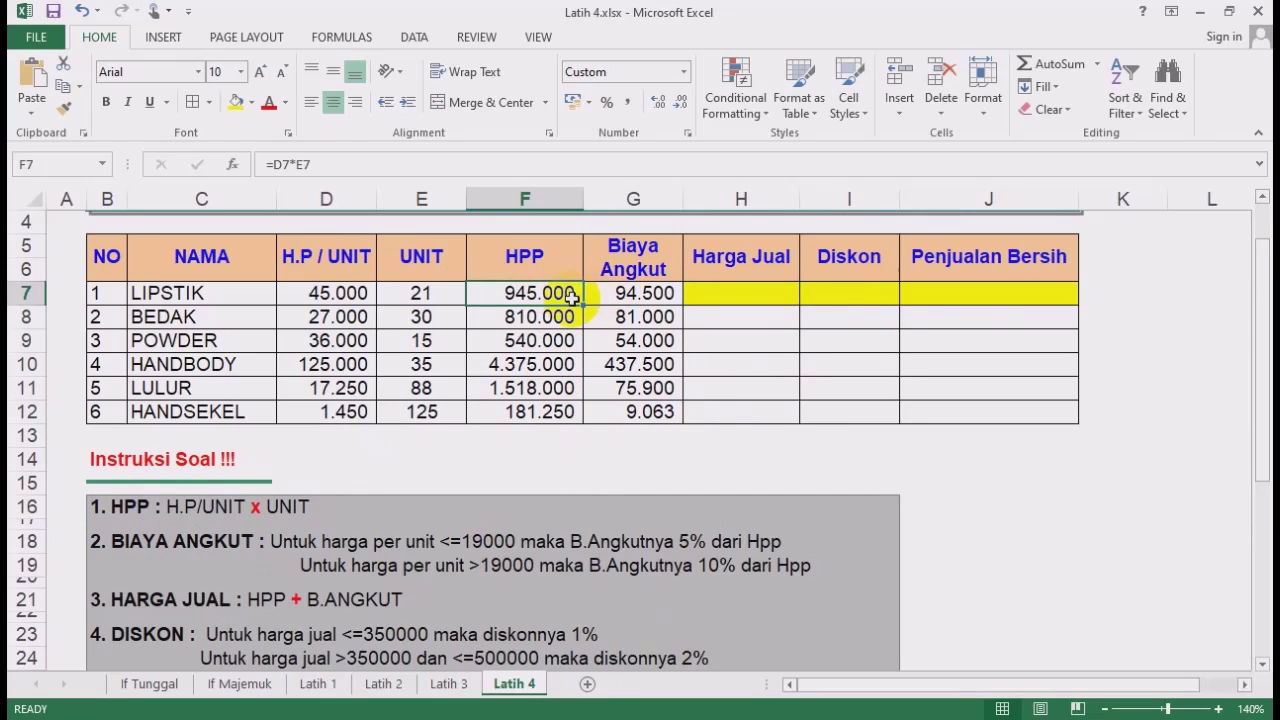
{"action": "left_click_drag", "start_coordinate": [531, 300], "coordinate": [635, 392]}
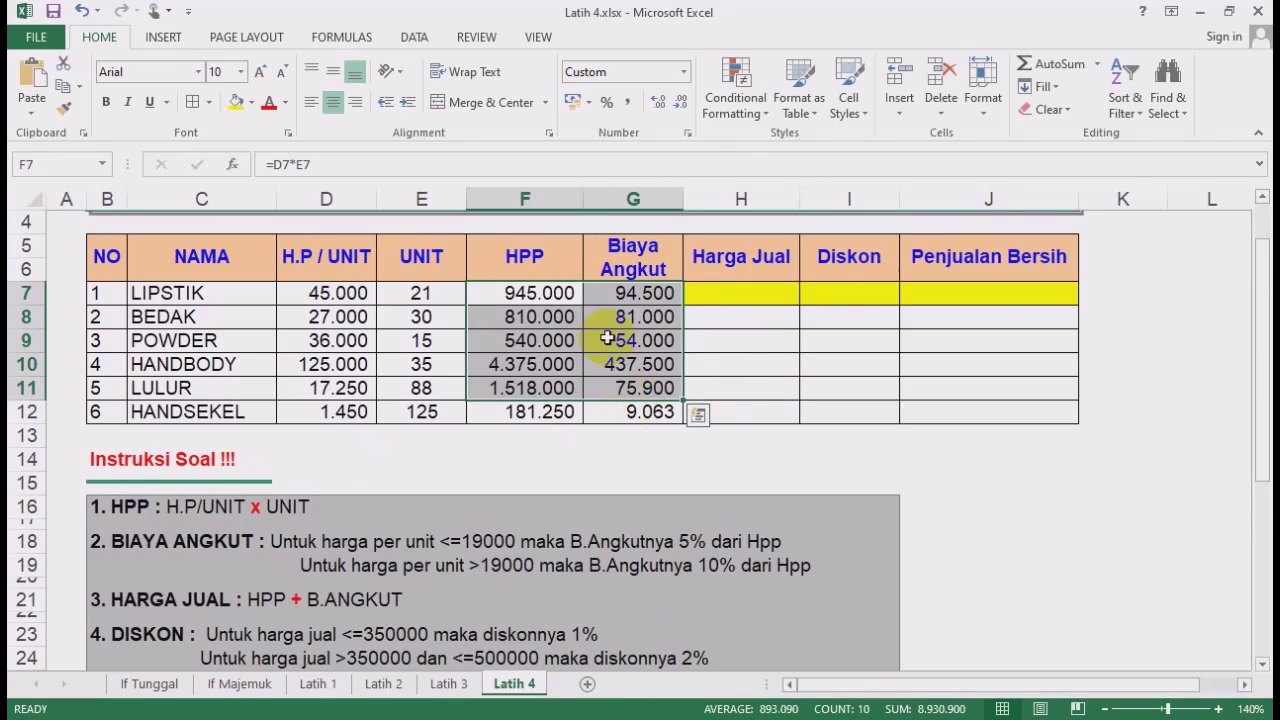
{"action": "left_click_drag", "start_coordinate": [523, 291], "coordinate": [625, 413]}
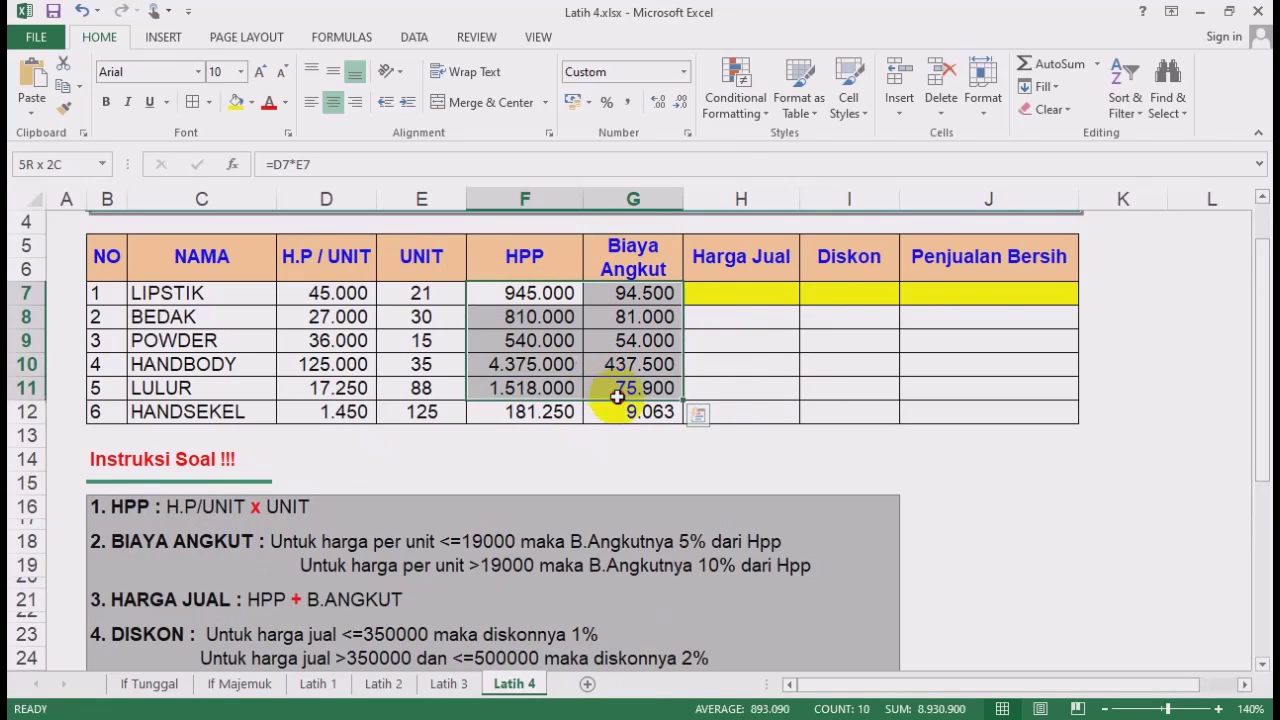
{"action": "key", "text": "Delete"}
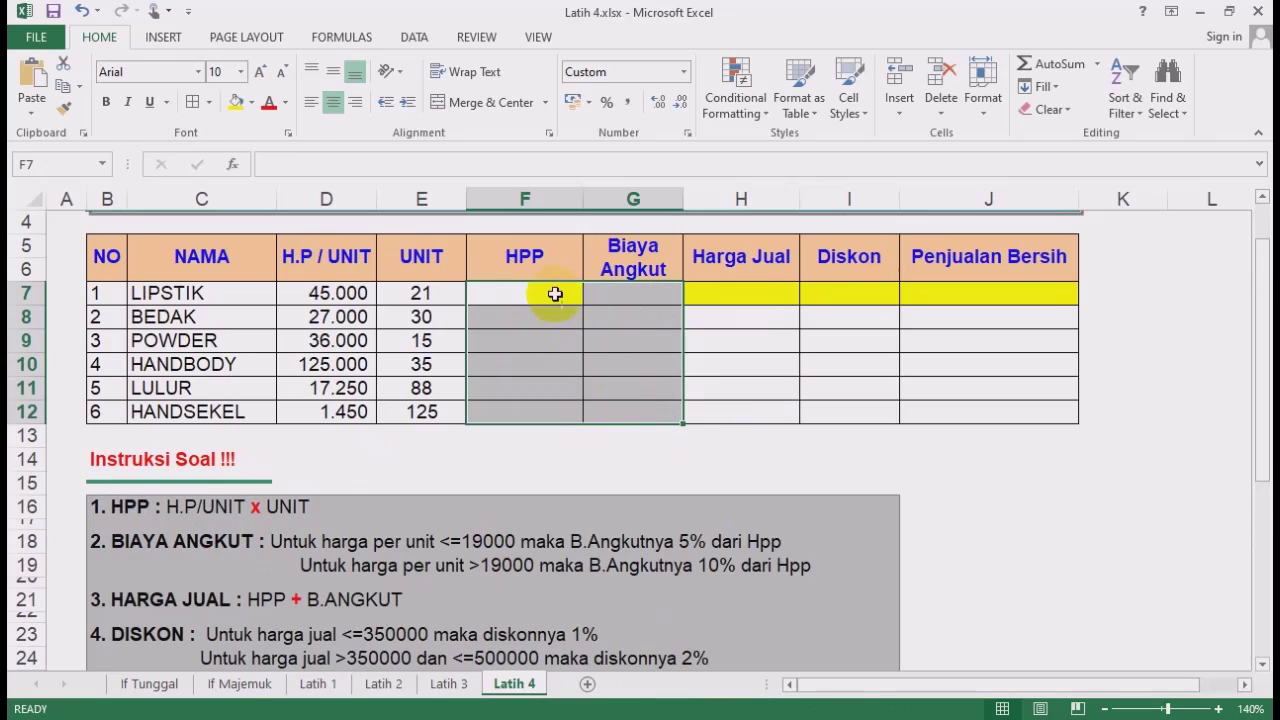
Fill cells F7:G7 with yellow.
{"action": "left_click_drag", "start_coordinate": [551, 291], "coordinate": [623, 290]}
{"action": "left_click", "coordinate": [236, 103]}
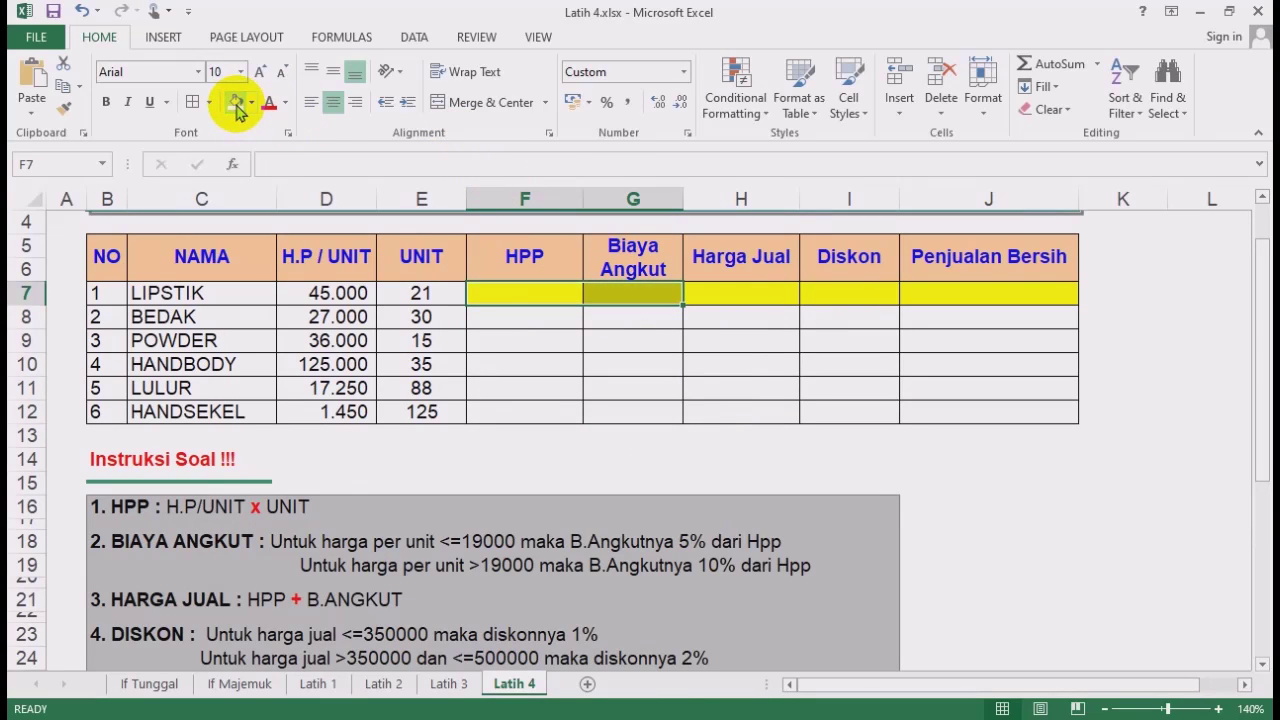
{"action": "left_click", "coordinate": [802, 365]}
{"action": "left_click", "coordinate": [544, 290]}
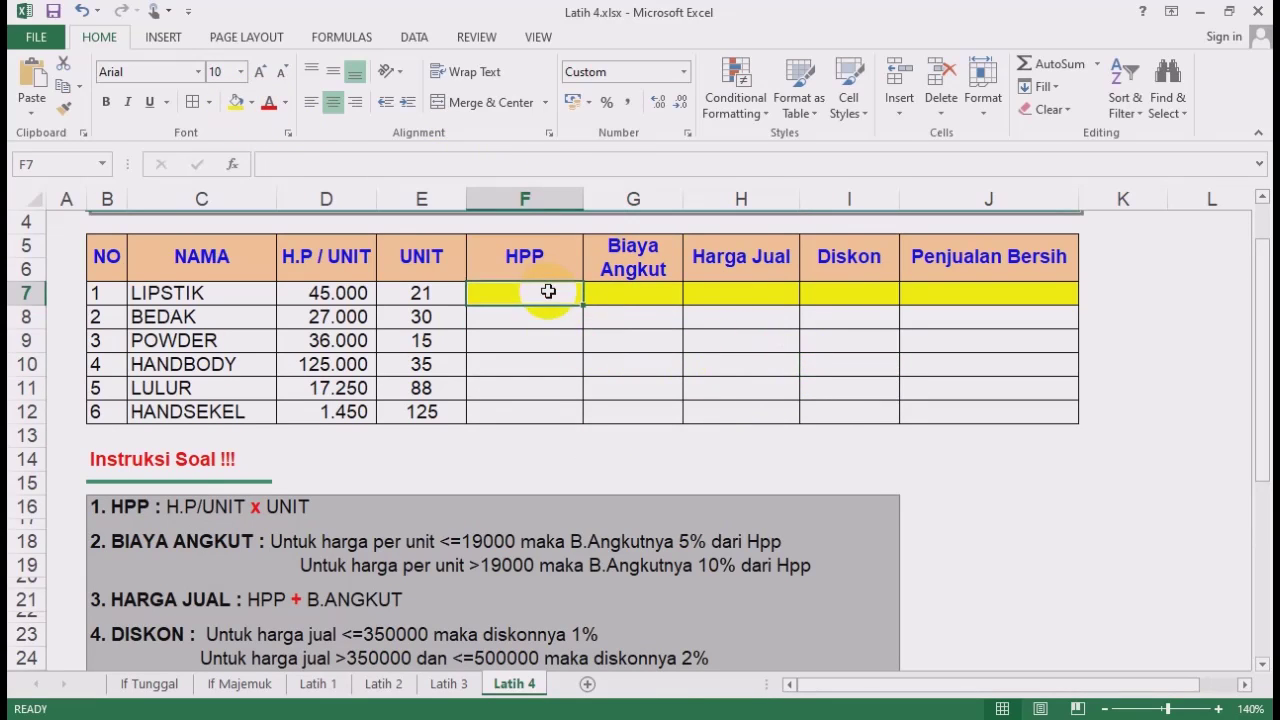
{"action": "left_click", "coordinate": [774, 350]}
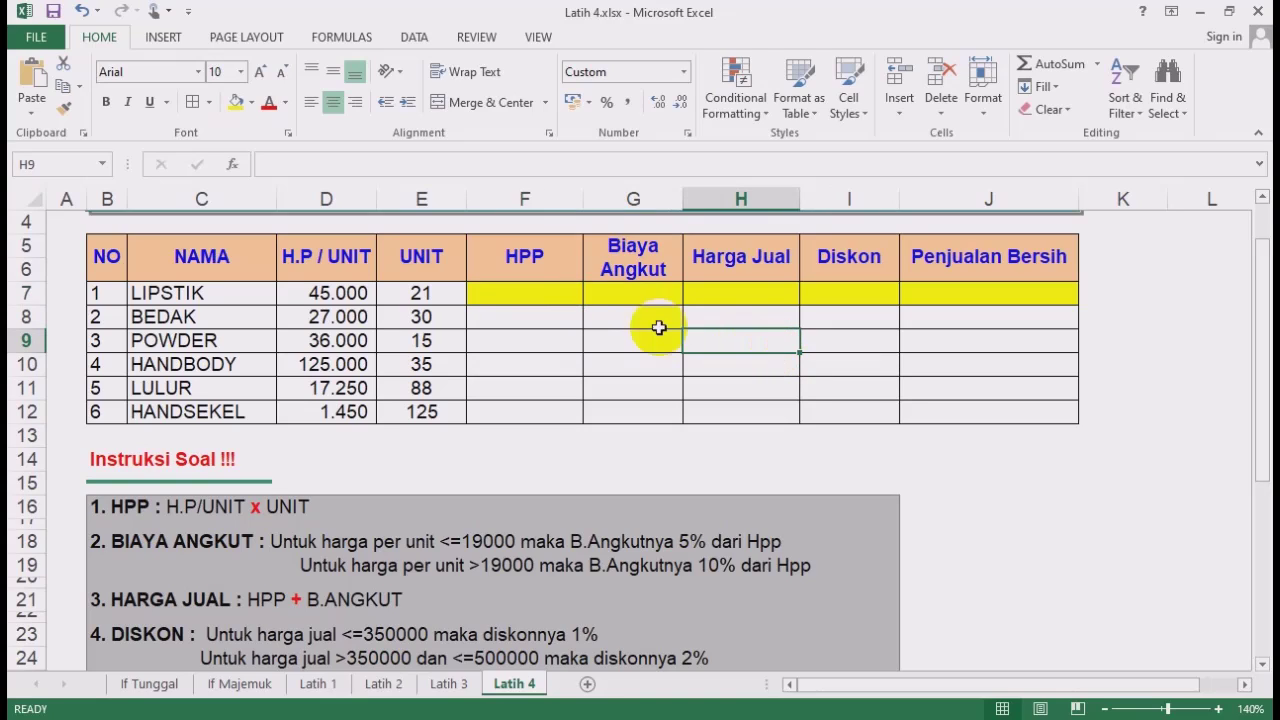
Enter =D7*E7 in F7 and copy the formula down the HPP column to row 12.
{"action": "left_click", "coordinate": [537, 293]}
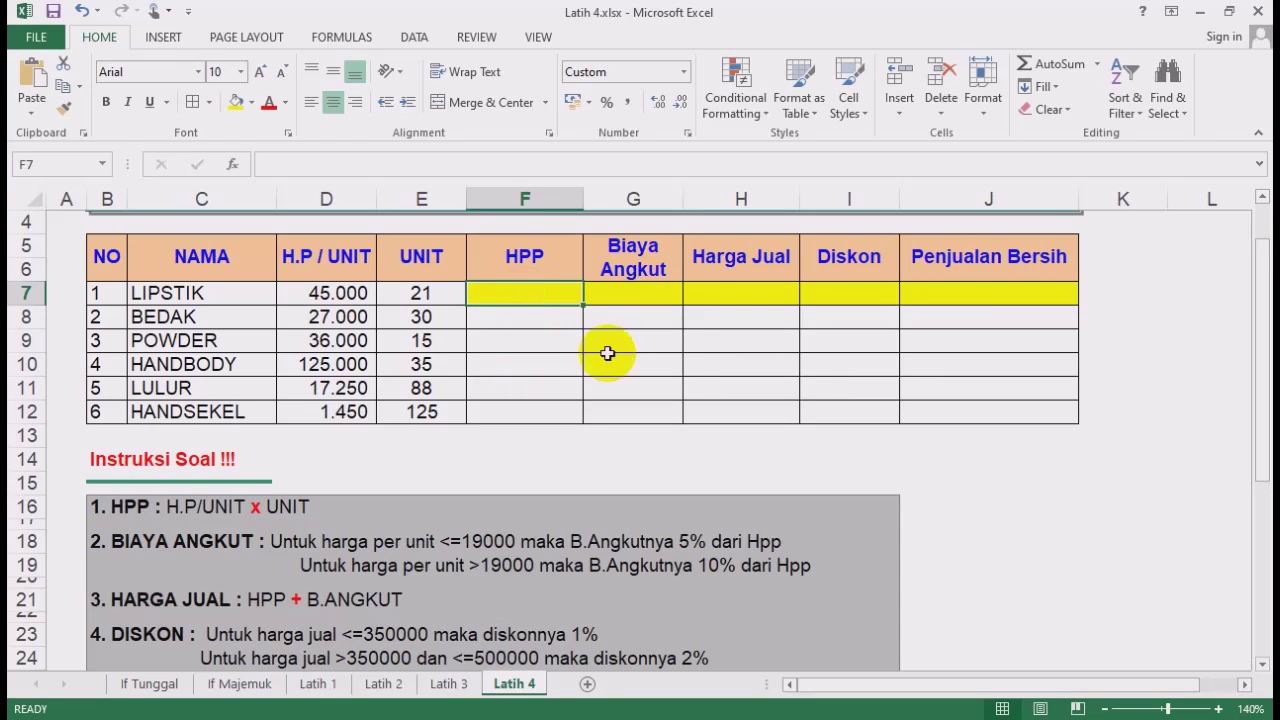
{"action": "type", "text": "="}
{"action": "left_click", "coordinate": [355, 295]}
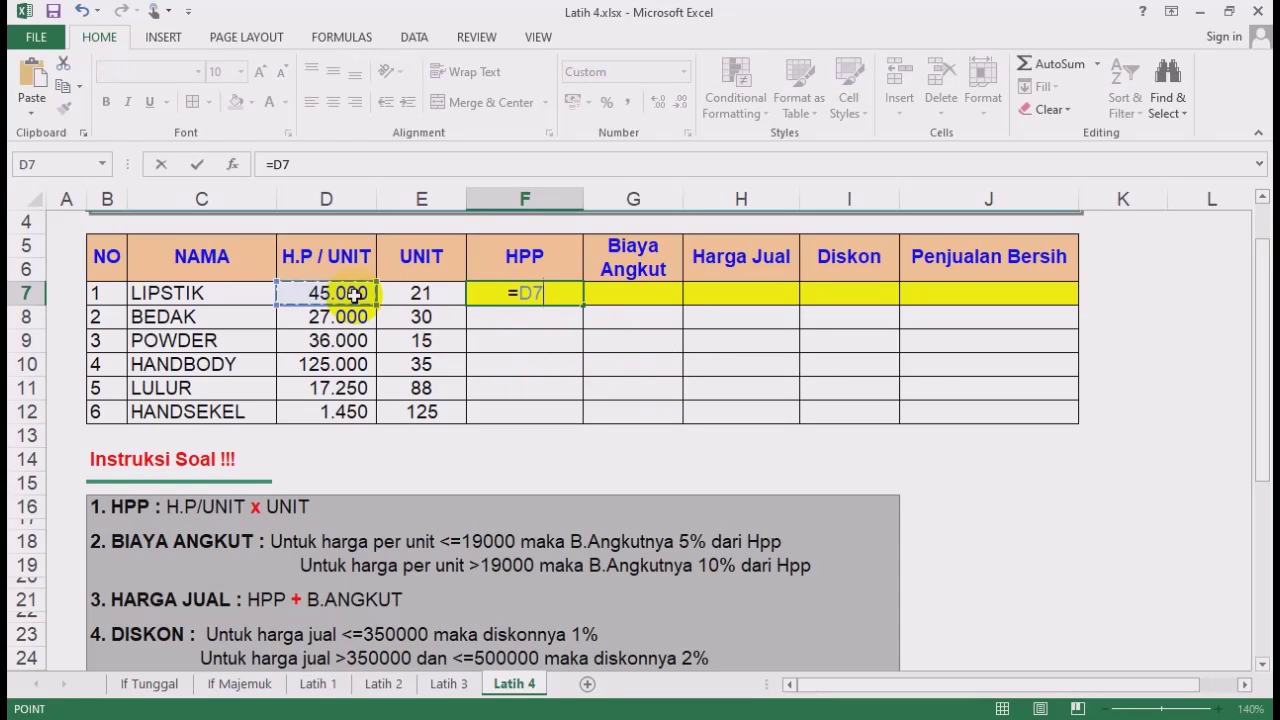
{"action": "type", "text": "*"}
{"action": "left_click", "coordinate": [423, 294]}
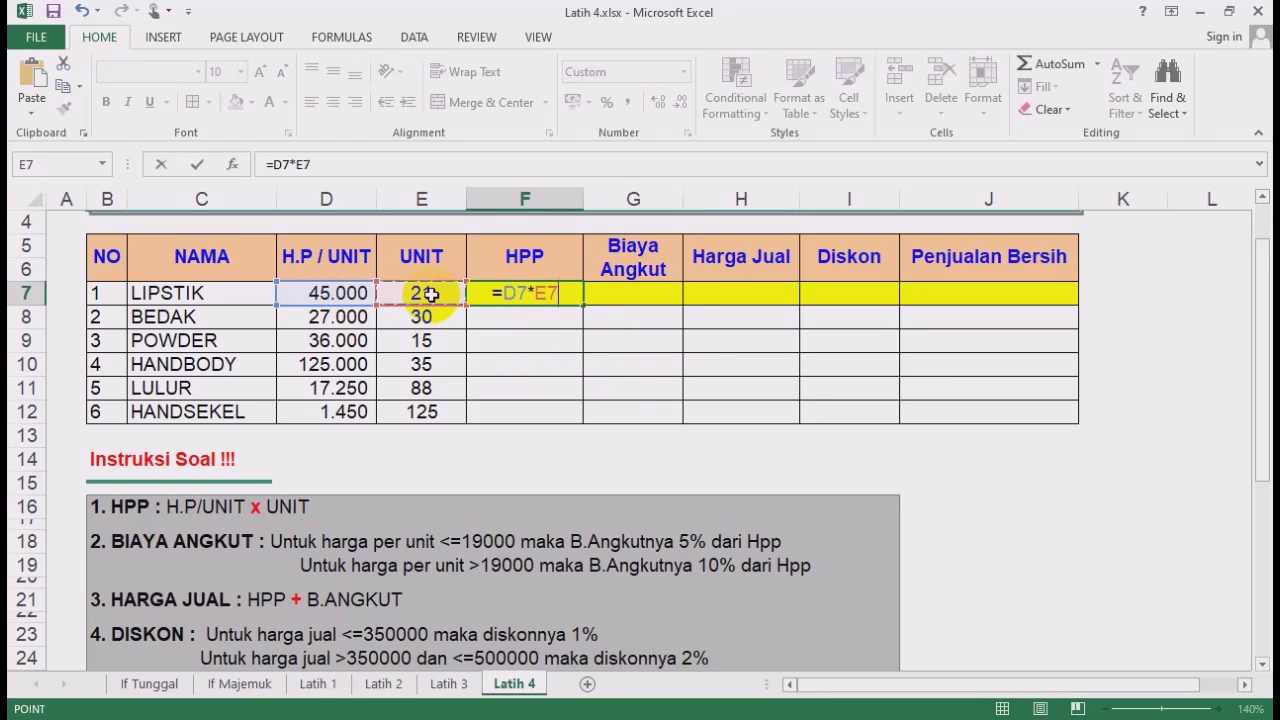
{"action": "key", "text": "ctrl+Return"}
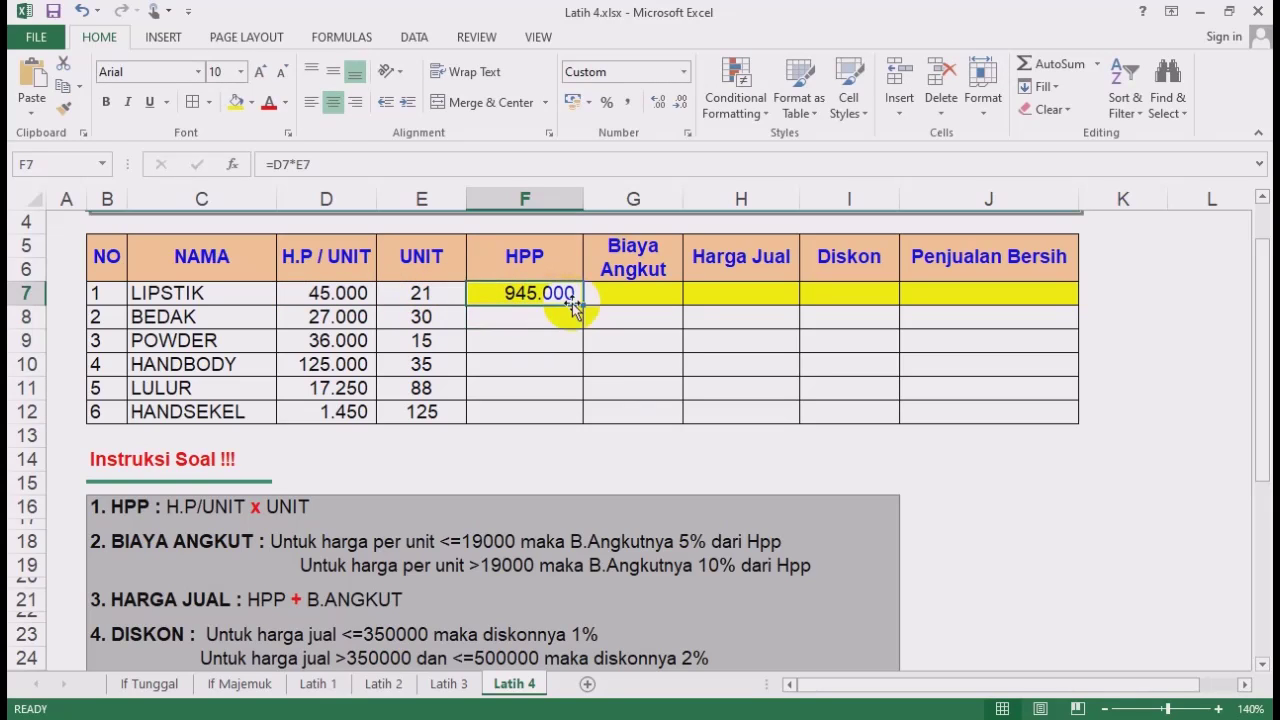
{"action": "double_click", "coordinate": [582, 305]}
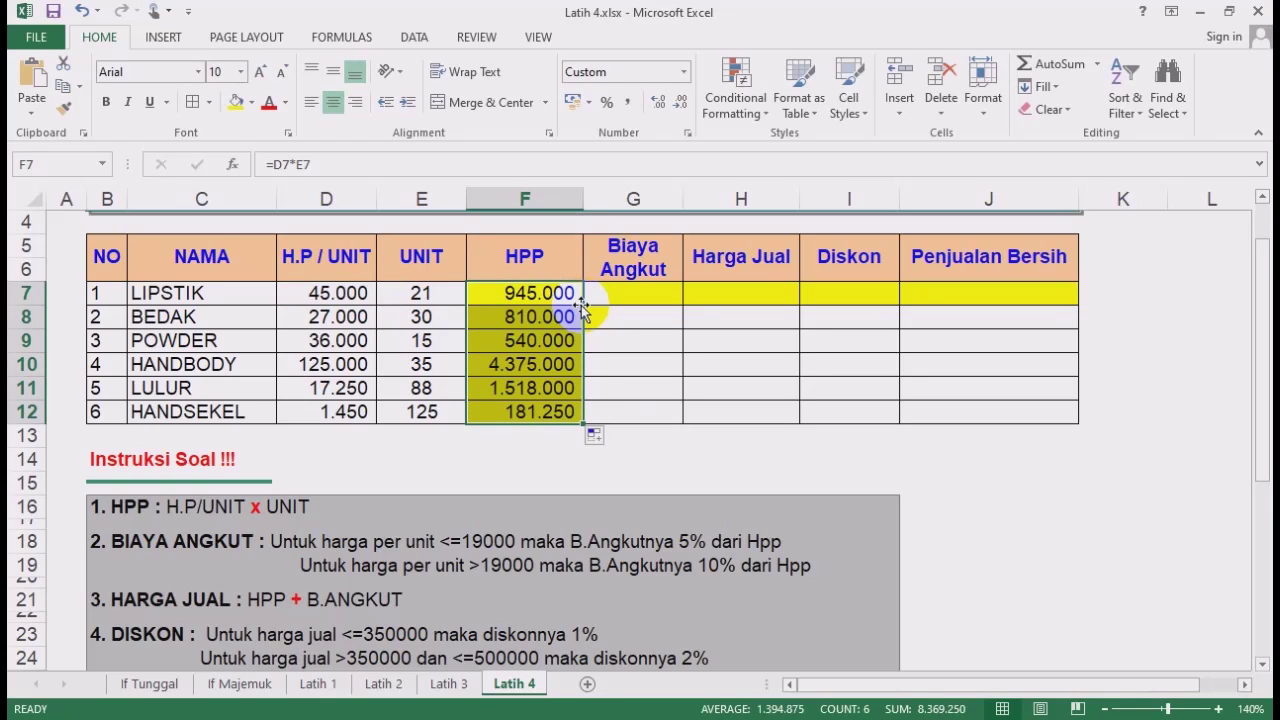
Start an IF formula in G7 that tests D7<=19000 and gives 5% when true.
{"action": "left_click", "coordinate": [622, 292]}
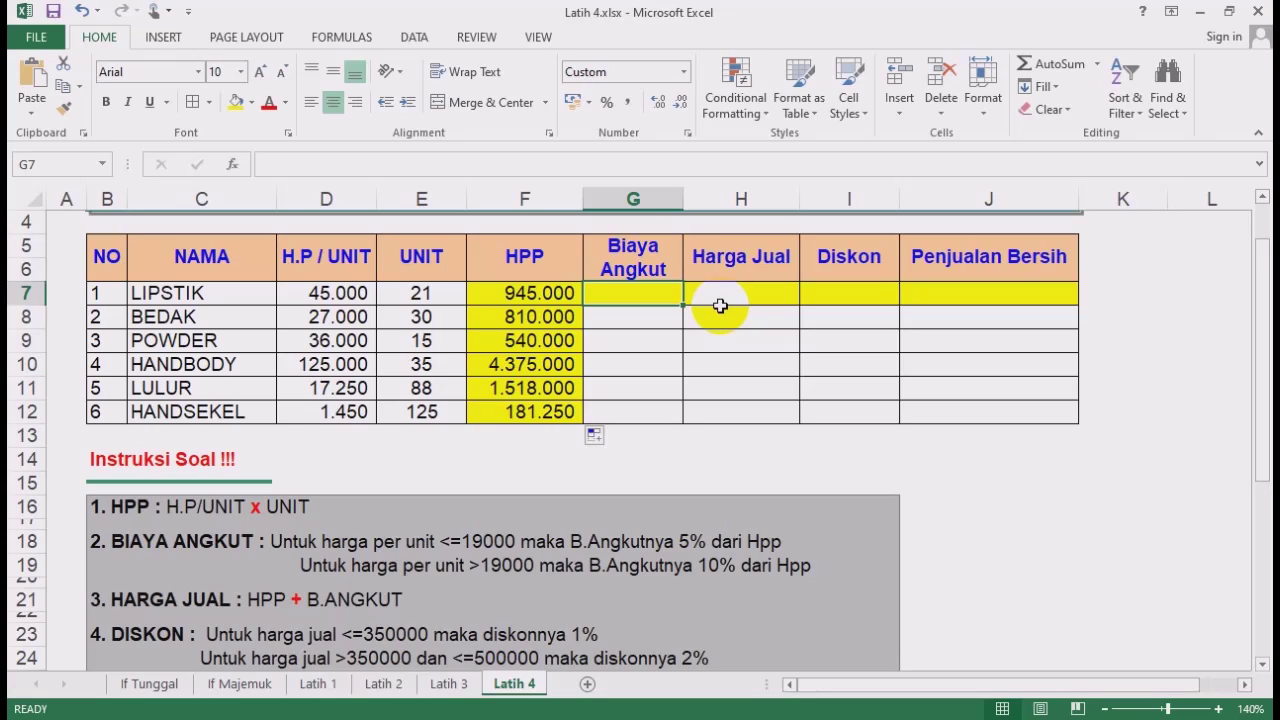
{"action": "type", "text": "=if("}
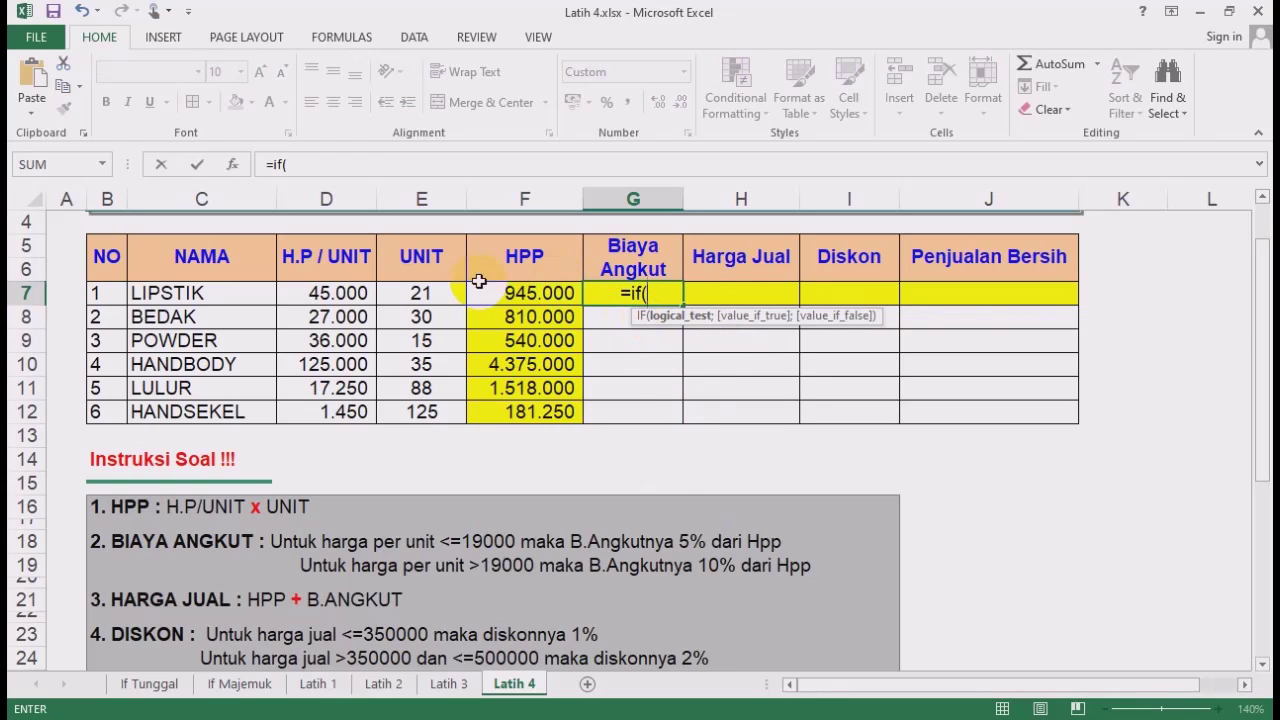
{"action": "left_click", "coordinate": [330, 293]}
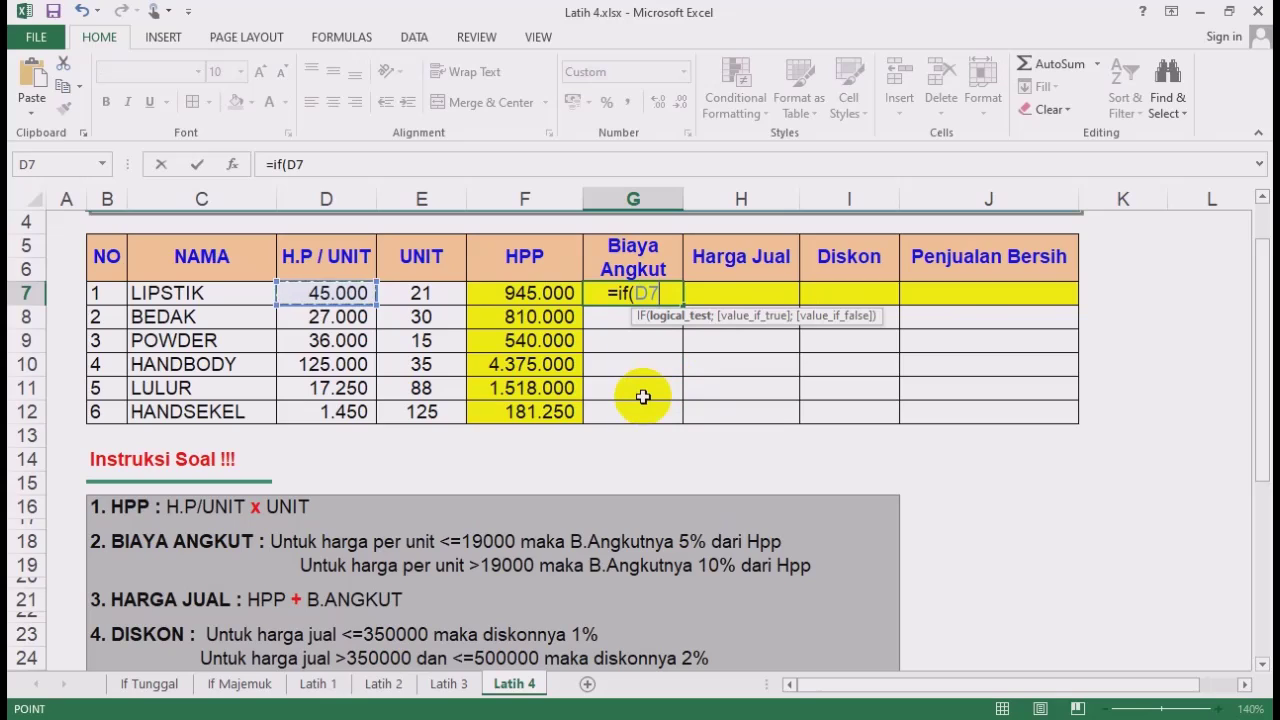
{"action": "type", "text": "<=1"}
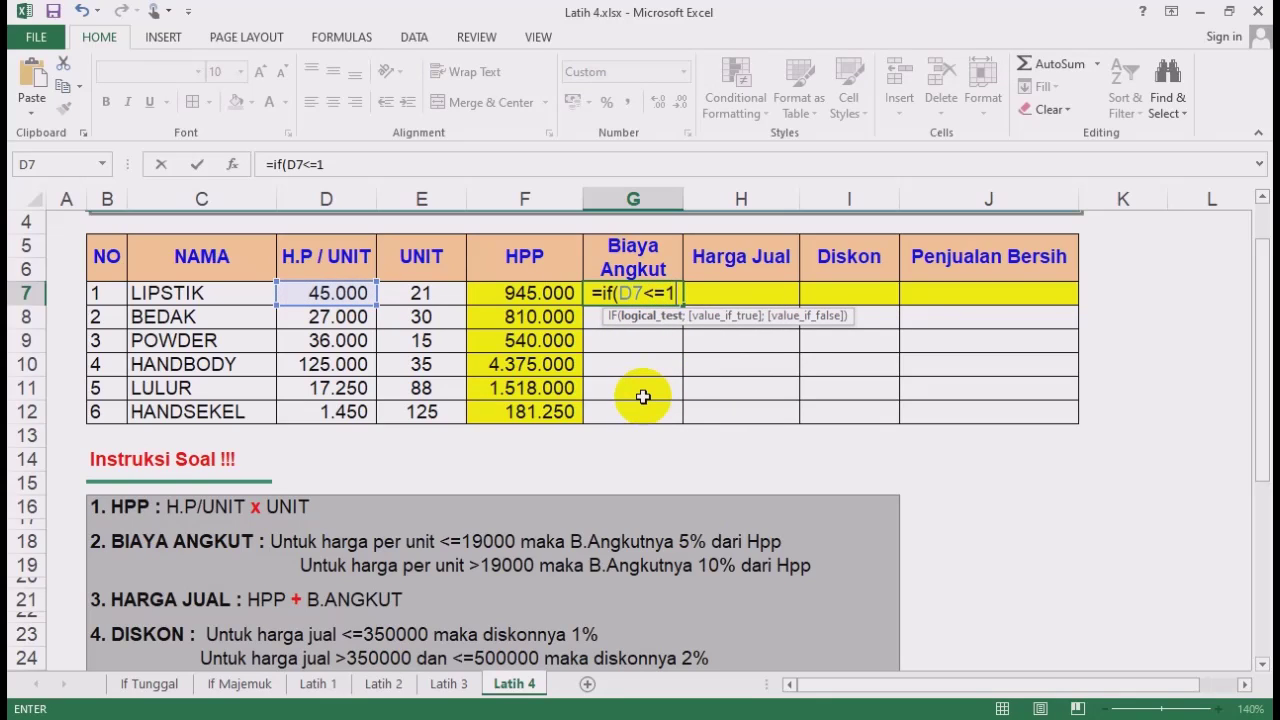
{"action": "type", "text": "9000;"}
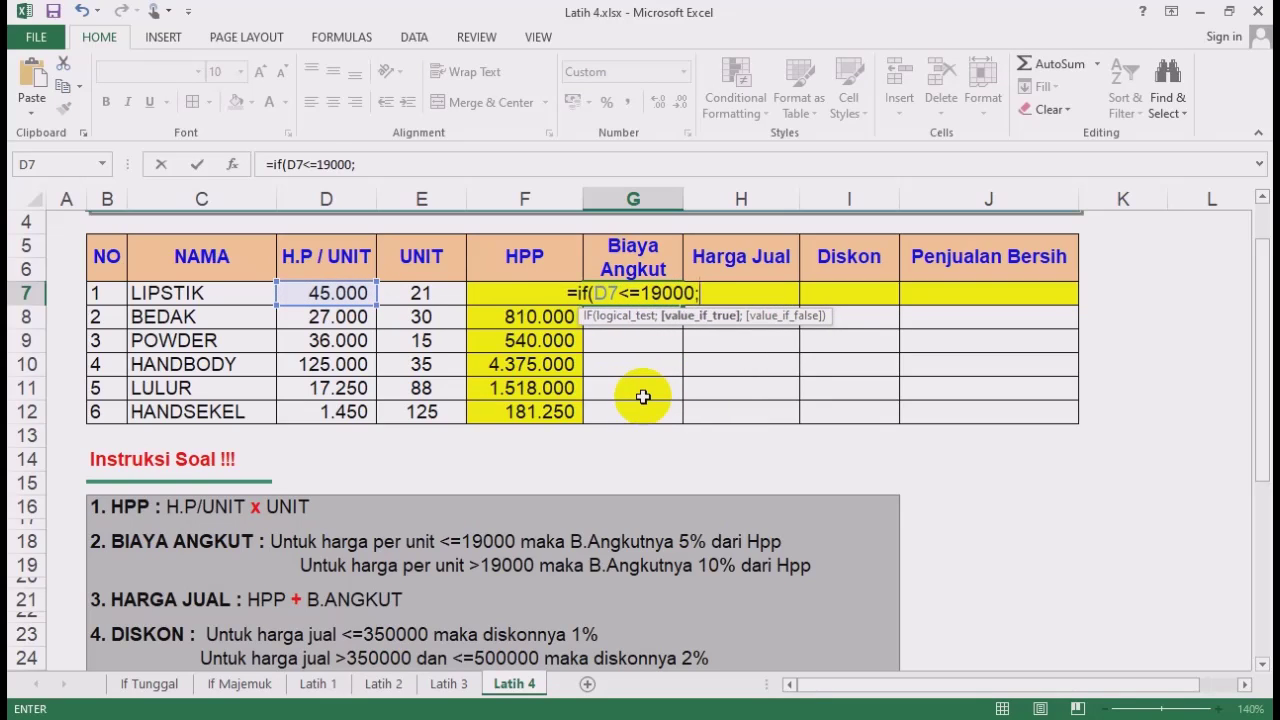
{"action": "type", "text": "5"}
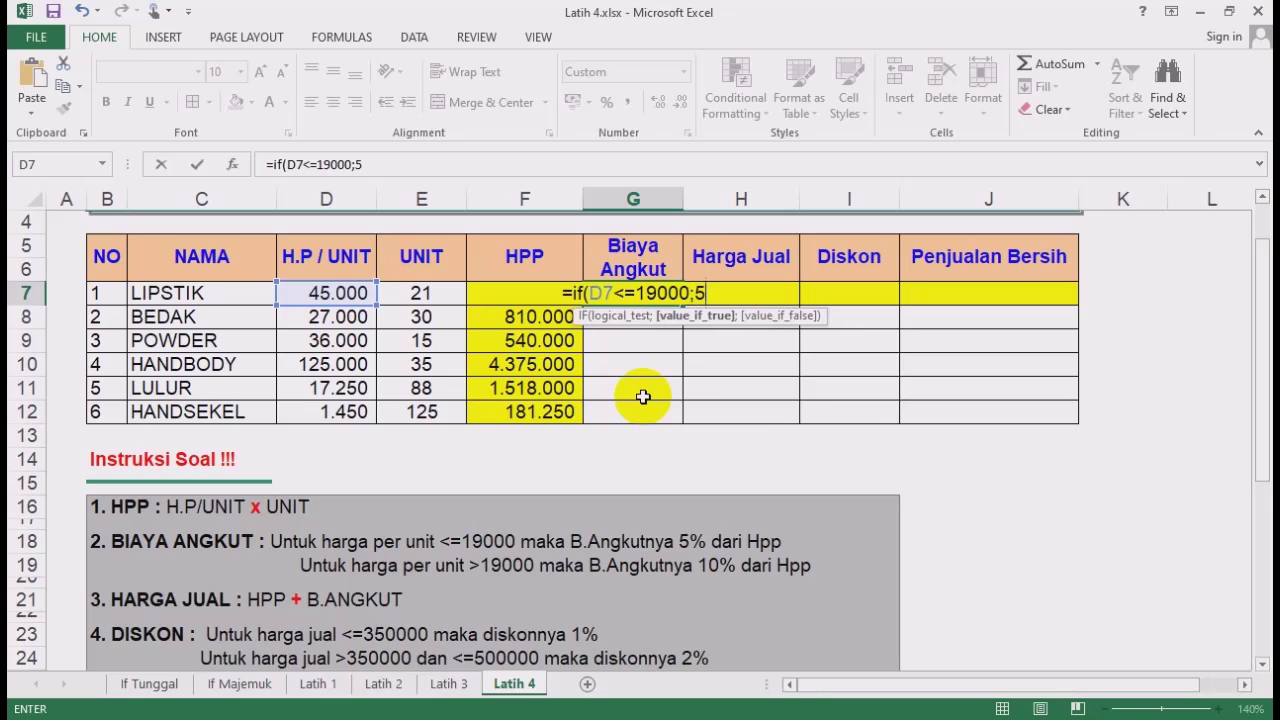
{"action": "type", "text": "%"}
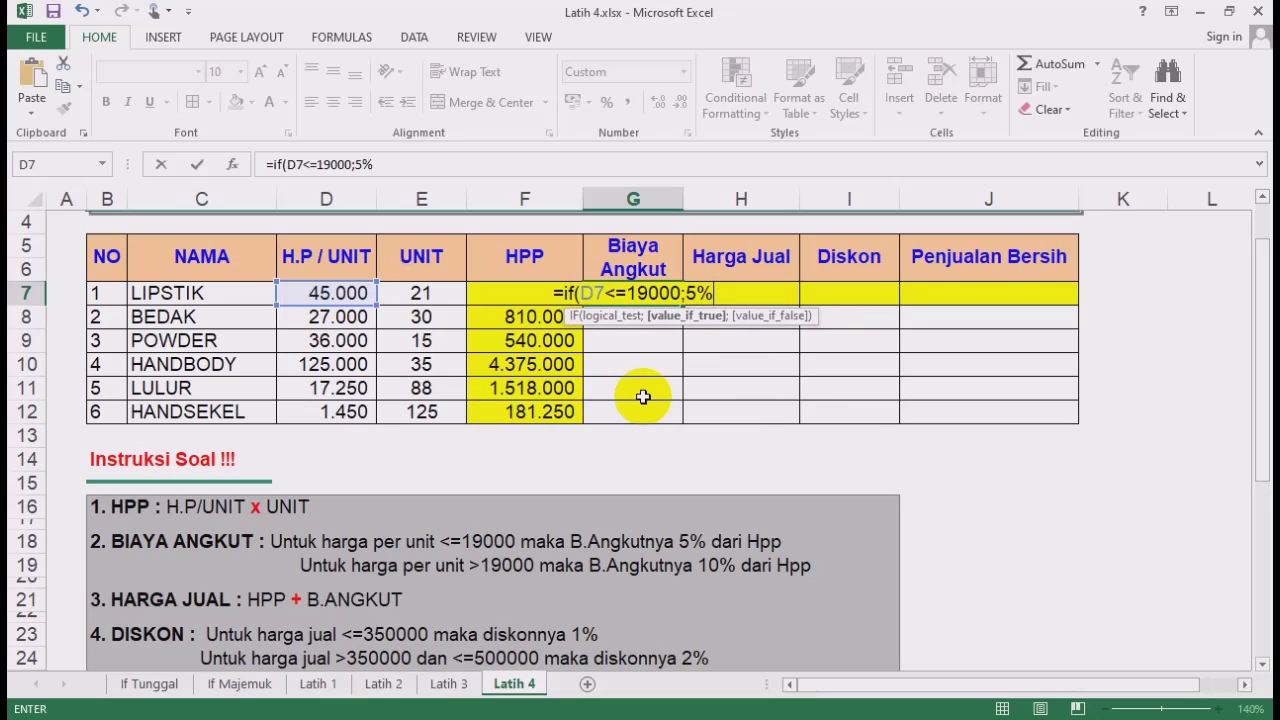
Complete the G7 formula with 10% as the false value, multiply the IF by F7, and copy it down the Biaya Angkut column.
{"action": "type", "text": ";1"}
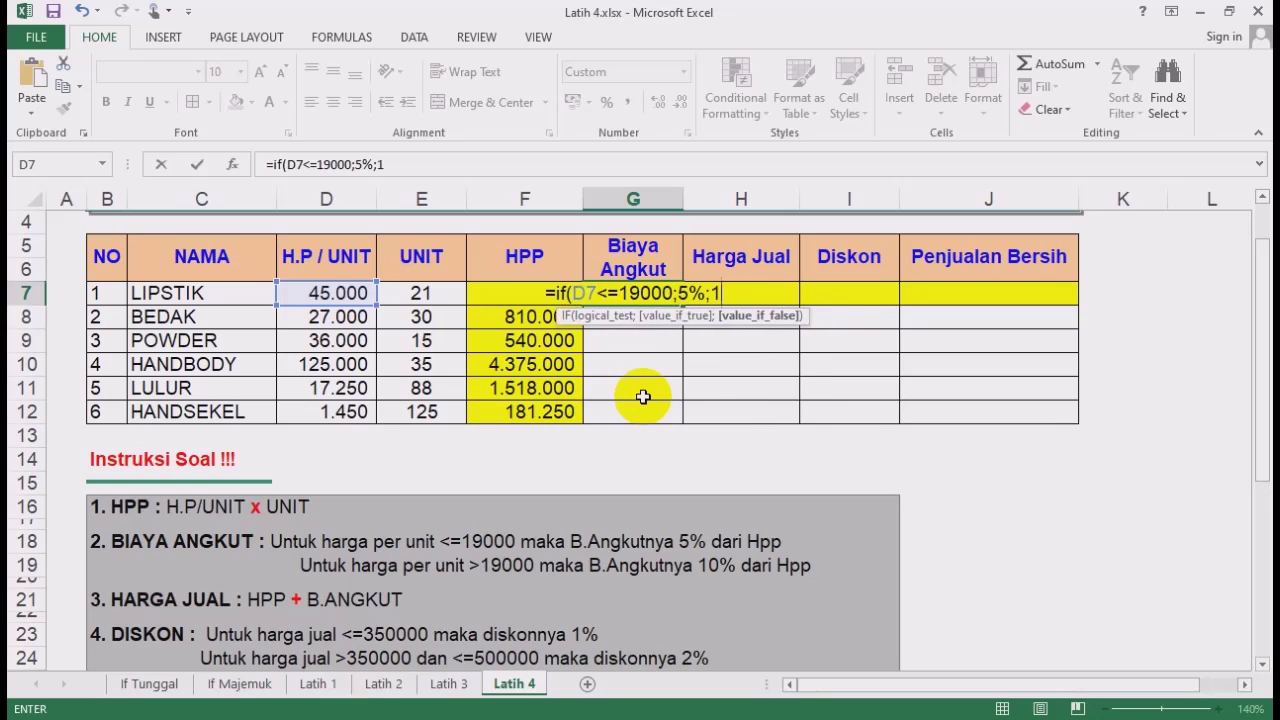
{"action": "type", "text": "0%"}
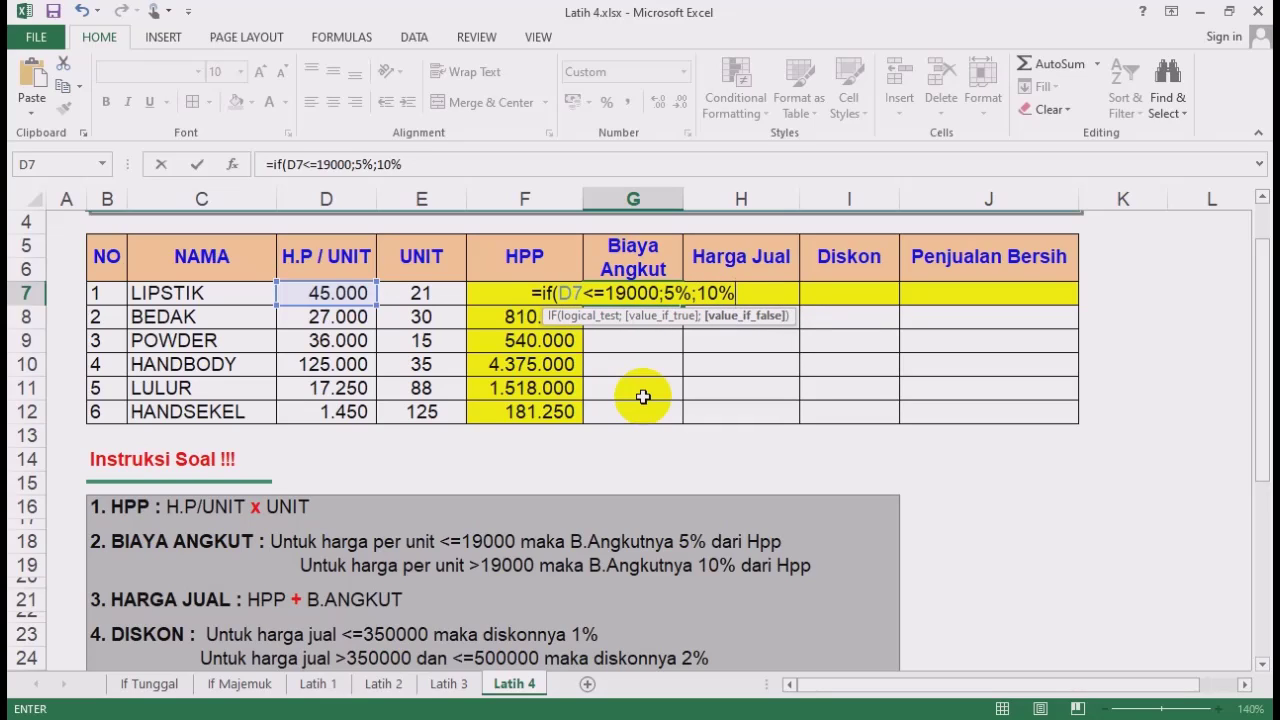
{"action": "type", "text": ")"}
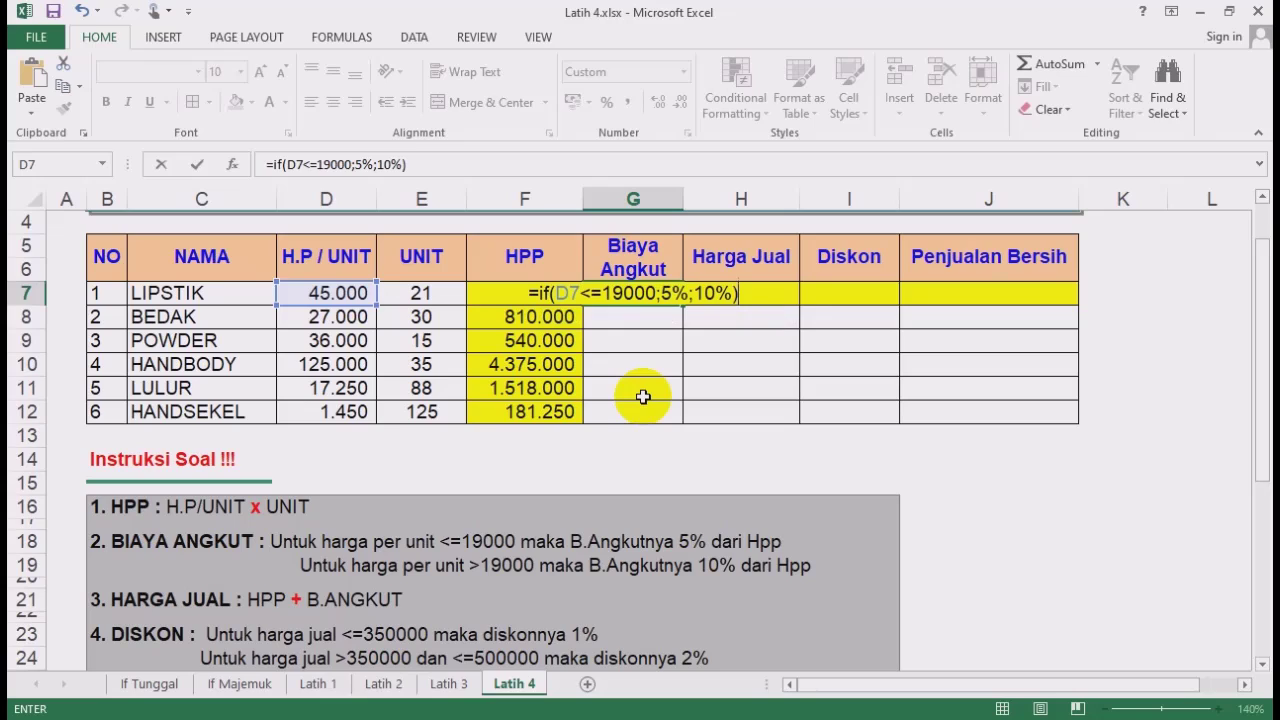
{"action": "type", "text": "*"}
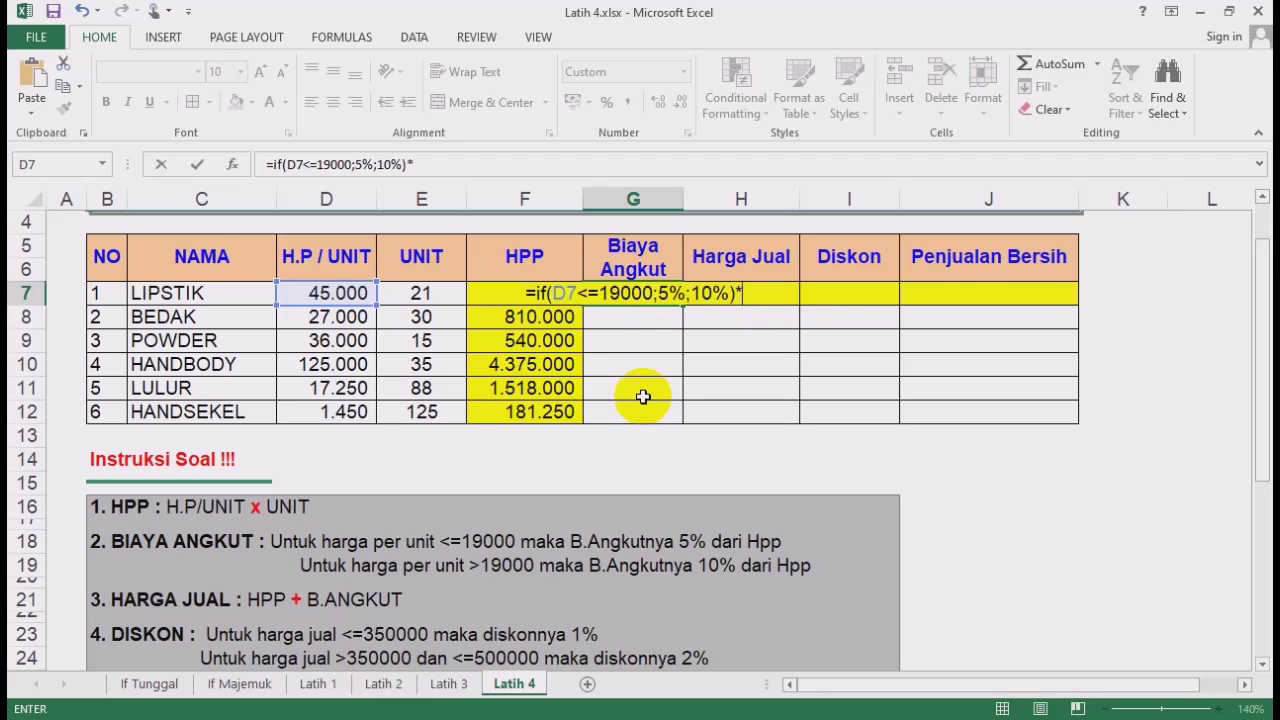
{"action": "left_click", "coordinate": [495, 316]}
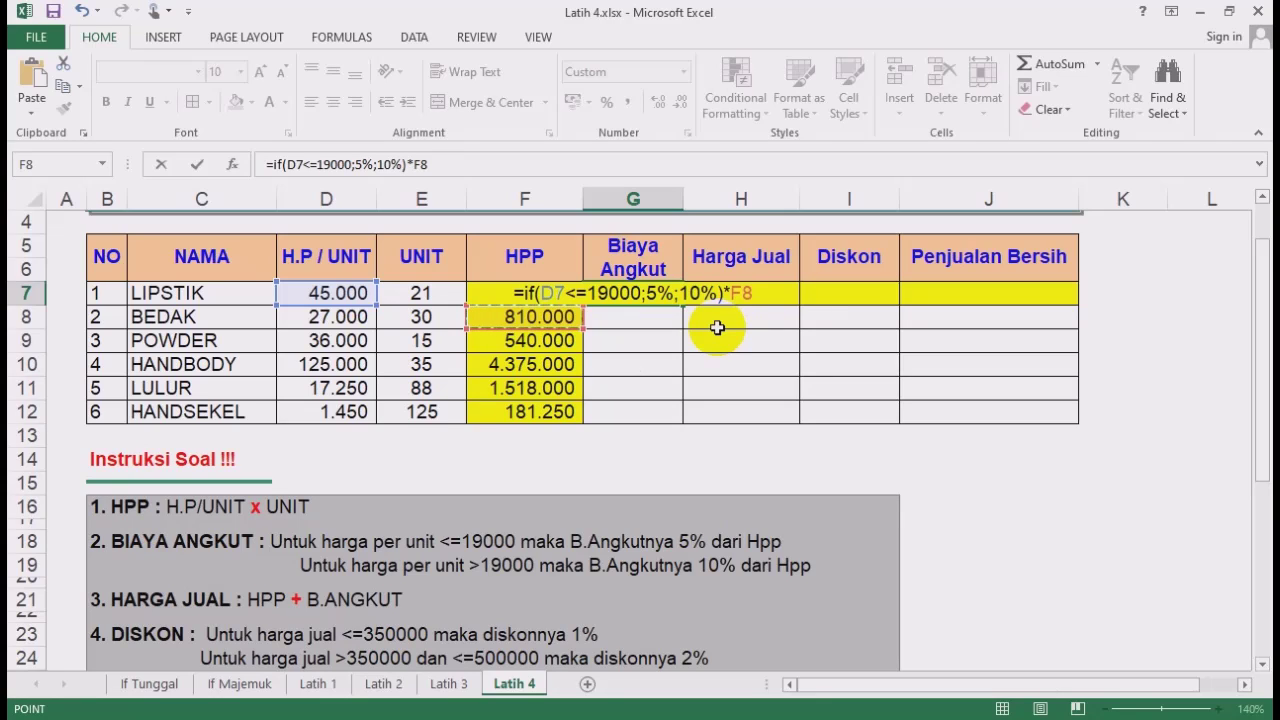
{"action": "key", "text": "Return"}
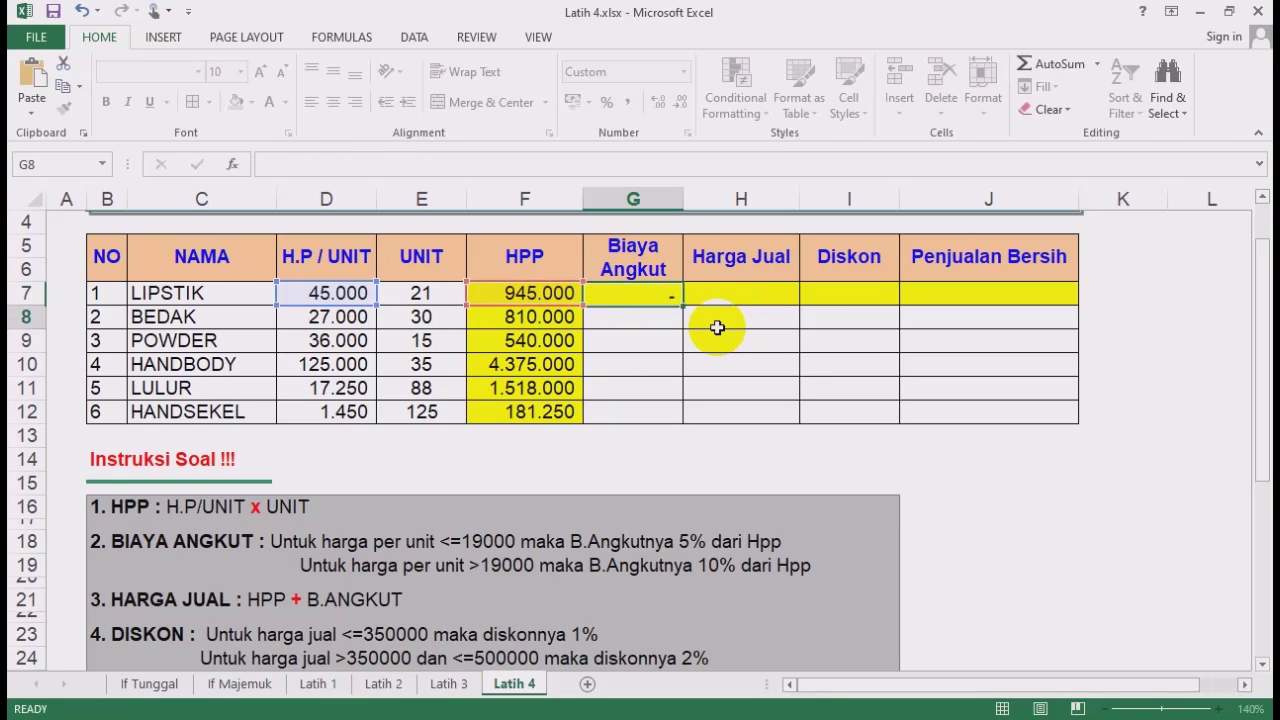
{"action": "left_click", "coordinate": [652, 296]}
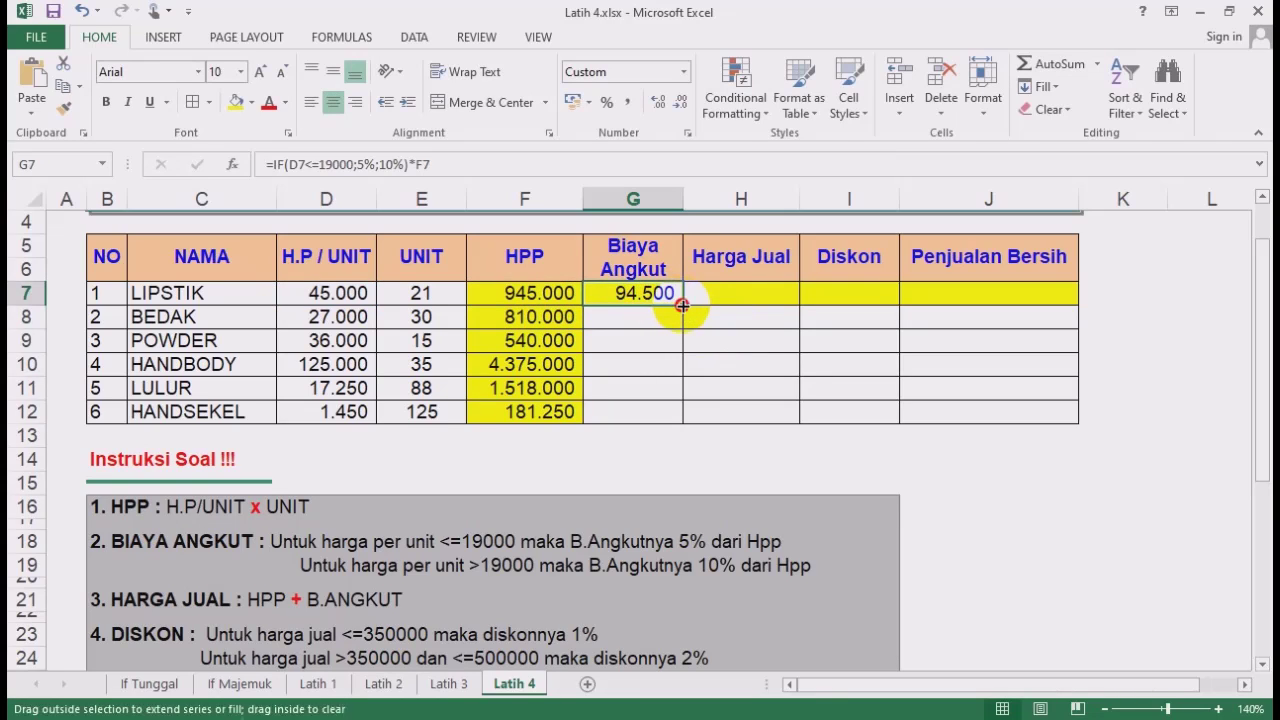
{"action": "double_click", "coordinate": [681, 305]}
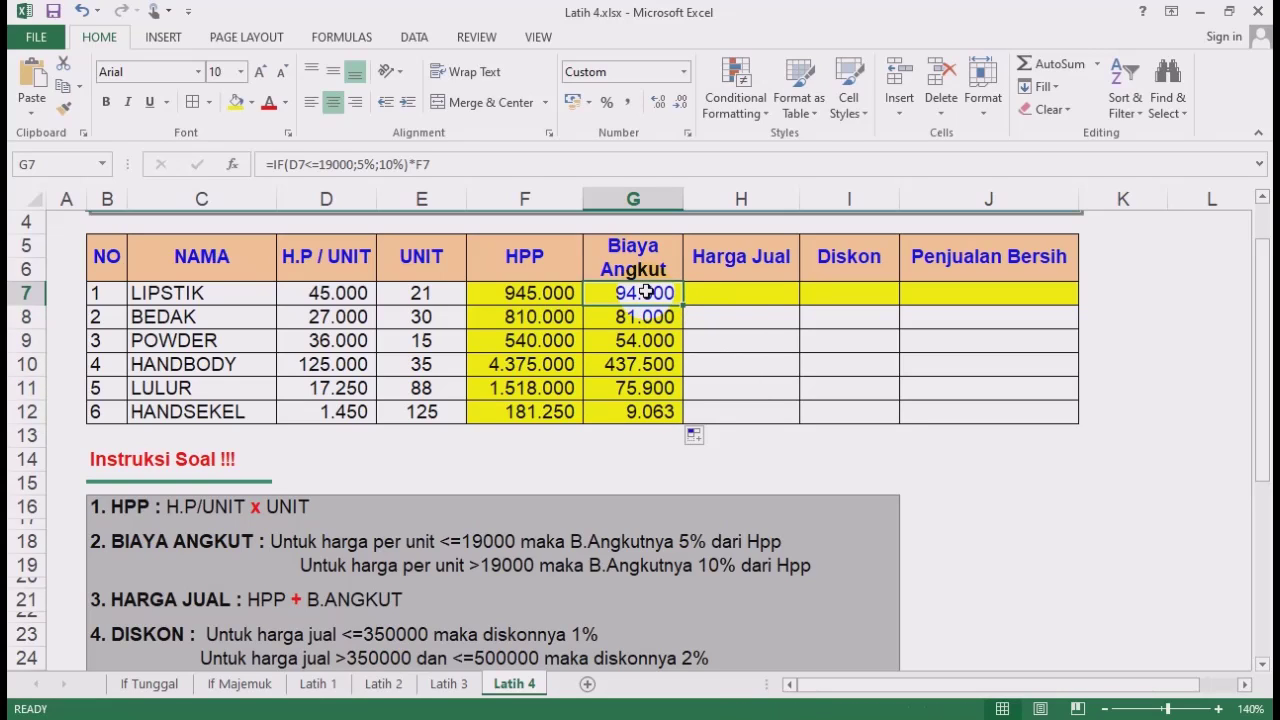
Enter =F7+G7 in H7 and copy the formula down the Harga Jual column to H12.
{"action": "left_click", "coordinate": [740, 292]}
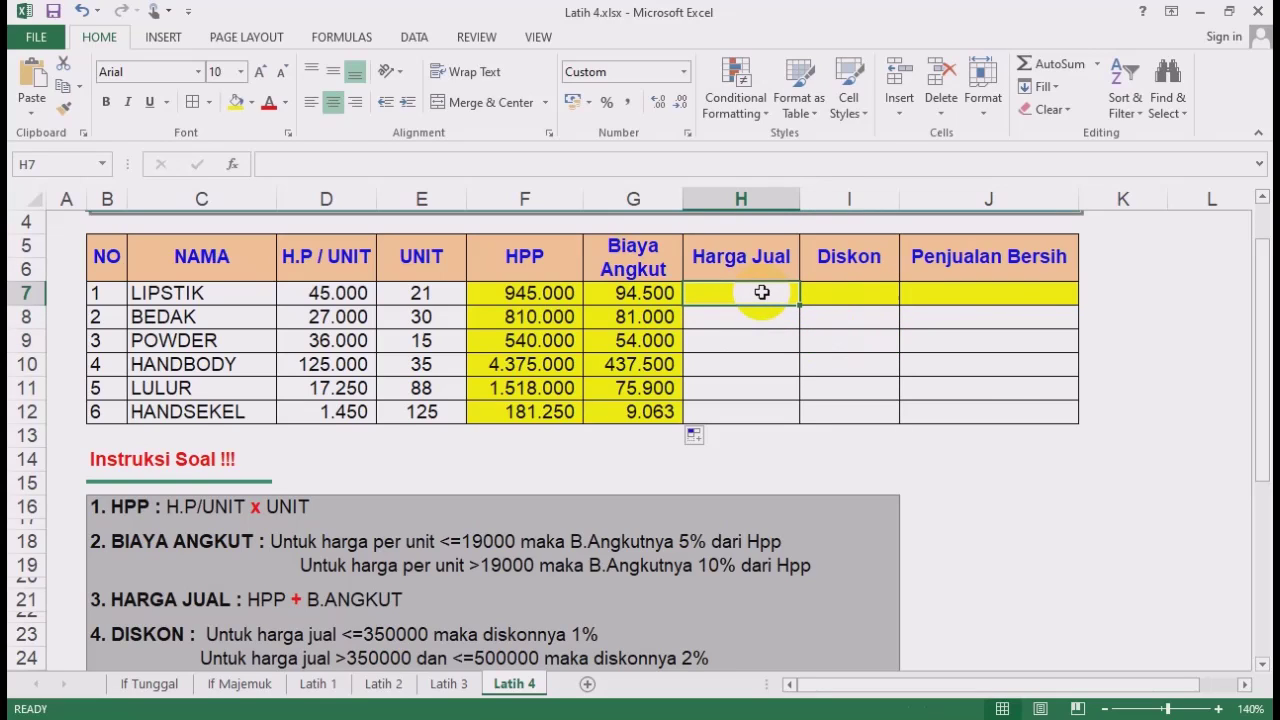
{"action": "type", "text": "="}
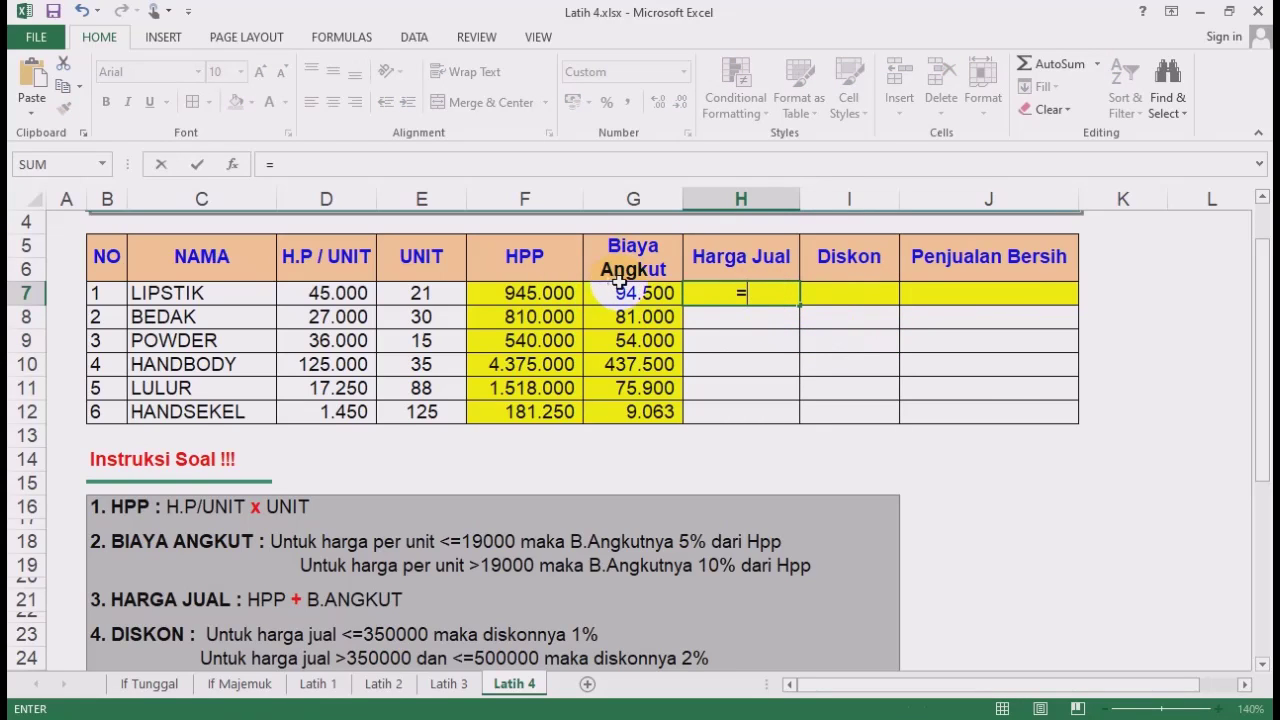
{"action": "left_click", "coordinate": [527, 293]}
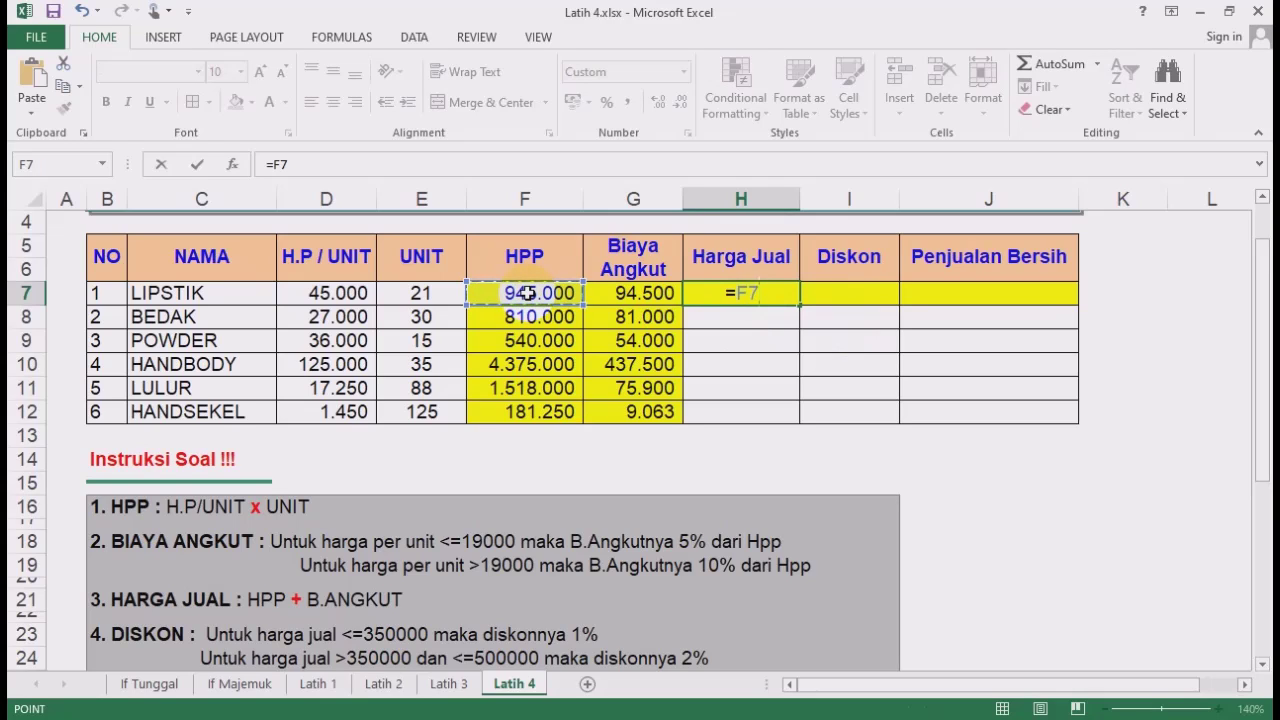
{"action": "type", "text": "+"}
{"action": "left_click", "coordinate": [610, 290]}
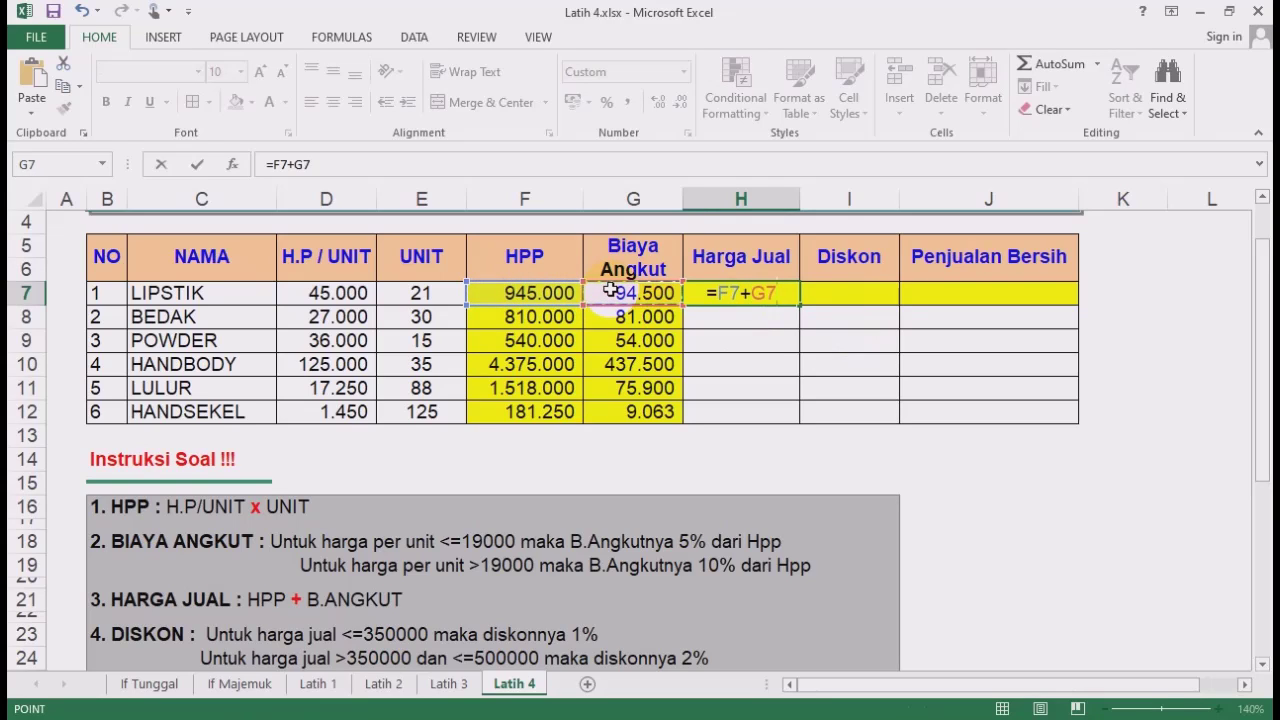
{"action": "key", "text": "Return"}
{"action": "left_click", "coordinate": [765, 293]}
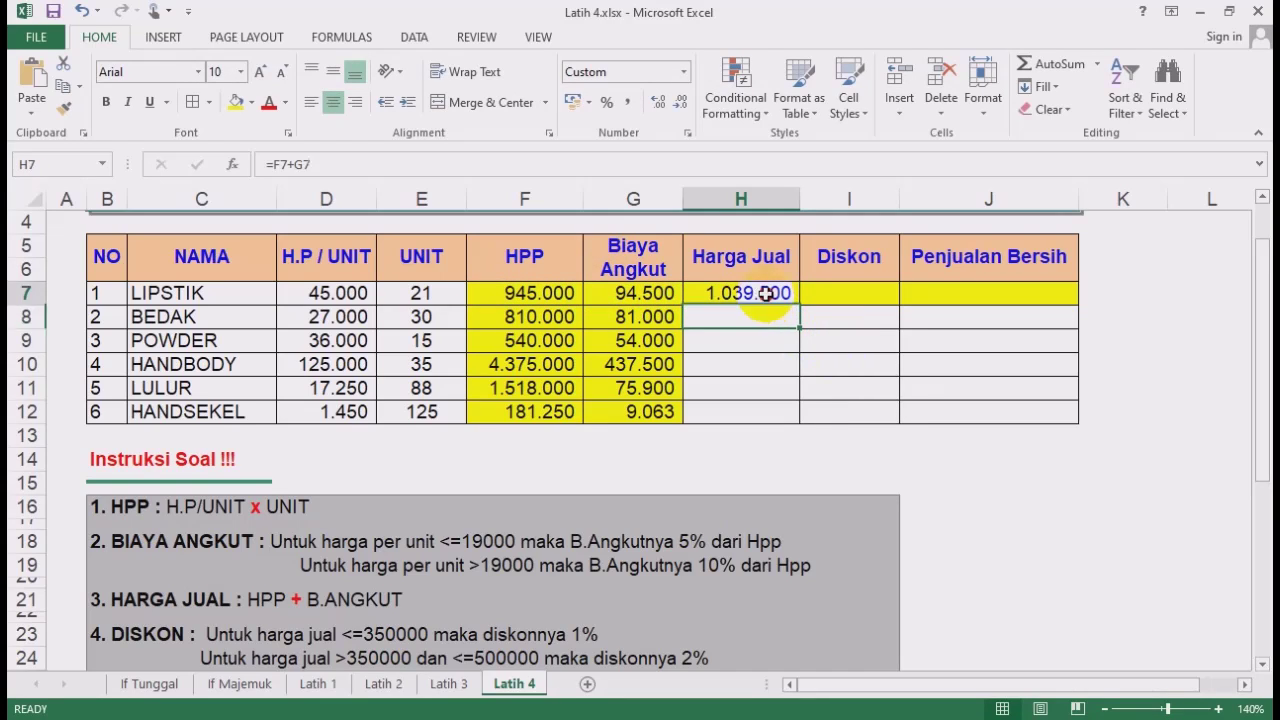
{"action": "left_click_drag", "start_coordinate": [806, 303], "coordinate": [785, 418]}
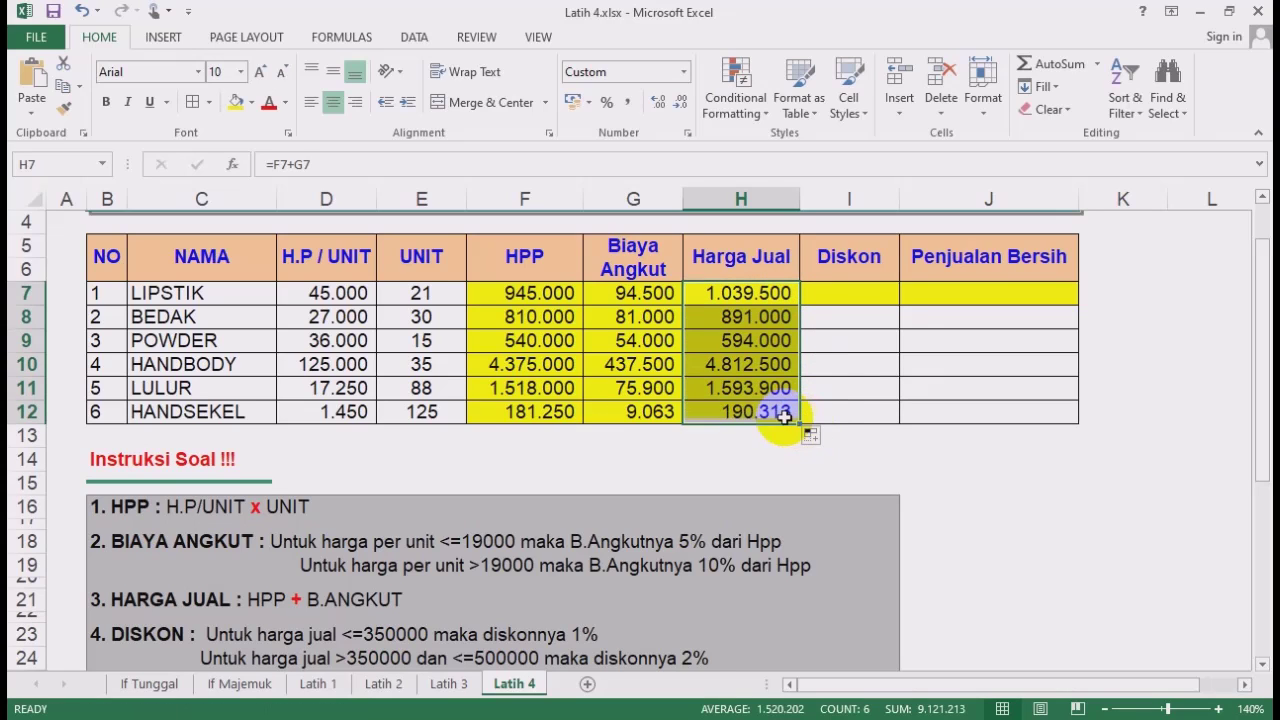
Split the sheet at row 20 into upper and lower panes, removing the vertical divider.
{"action": "left_click", "coordinate": [1020, 582]}
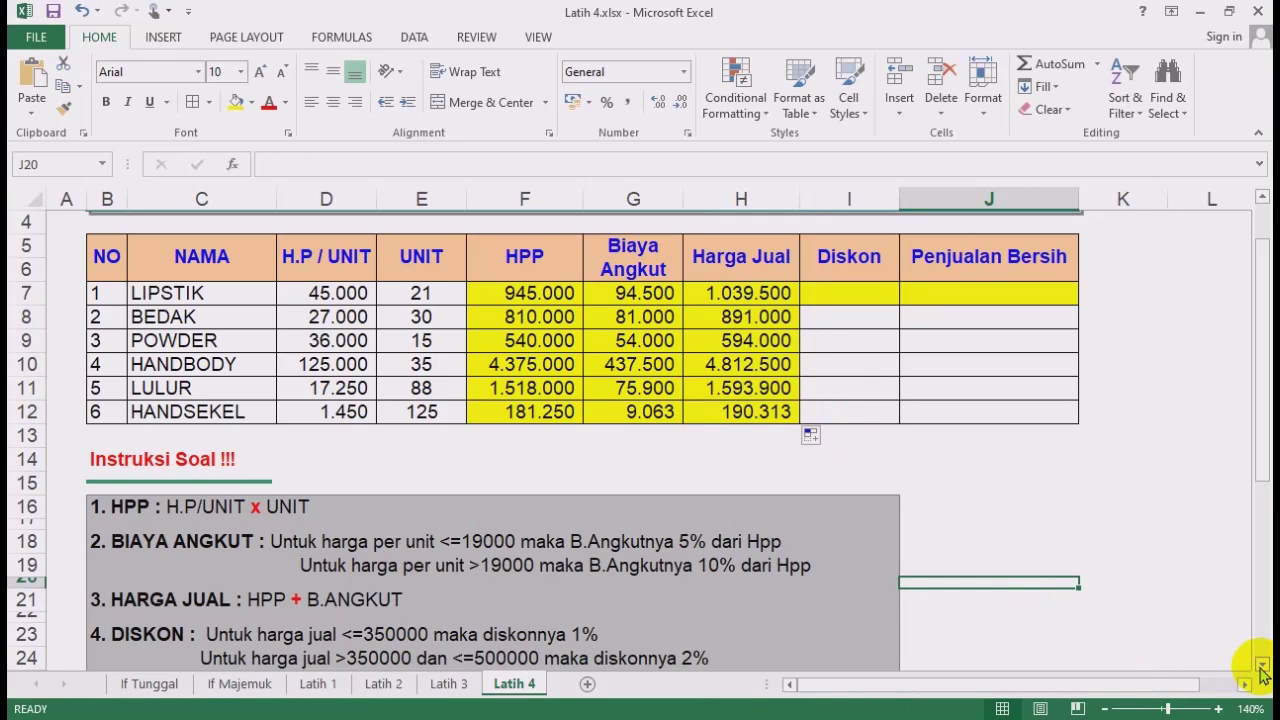
{"action": "left_click", "coordinate": [1262, 665]}
{"action": "left_click", "coordinate": [1262, 665]}
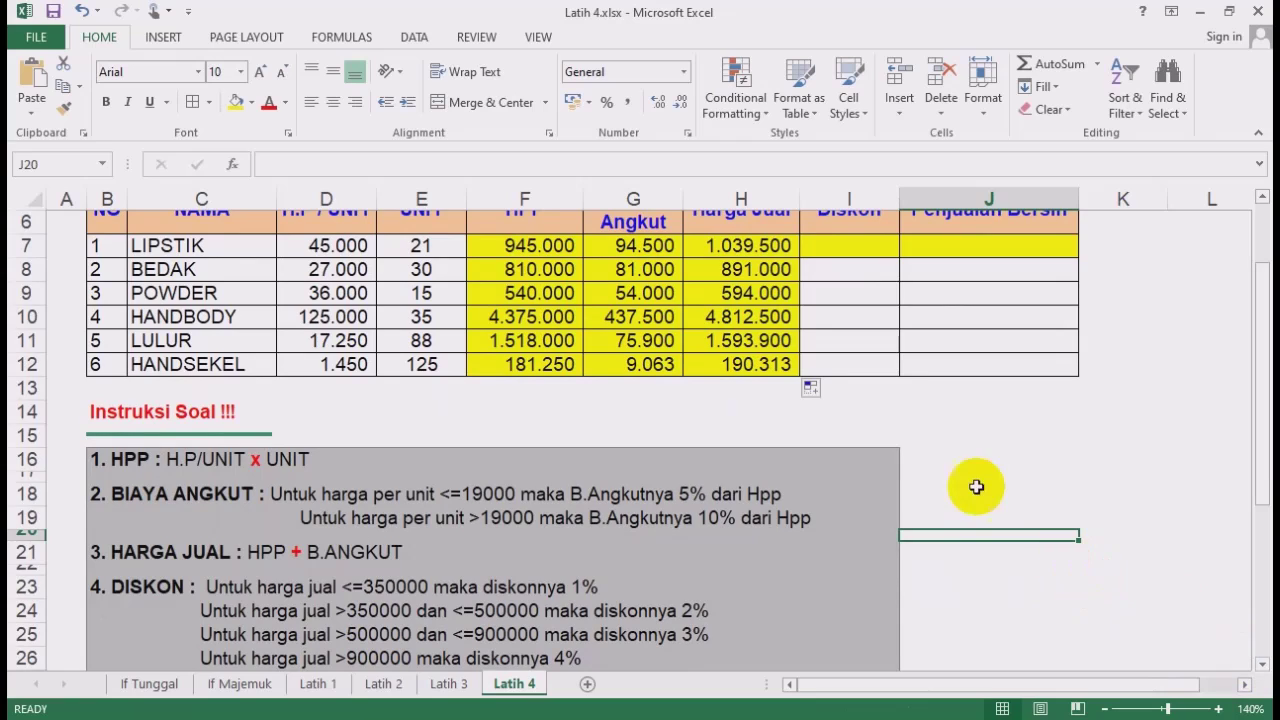
{"action": "left_click", "coordinate": [540, 36]}
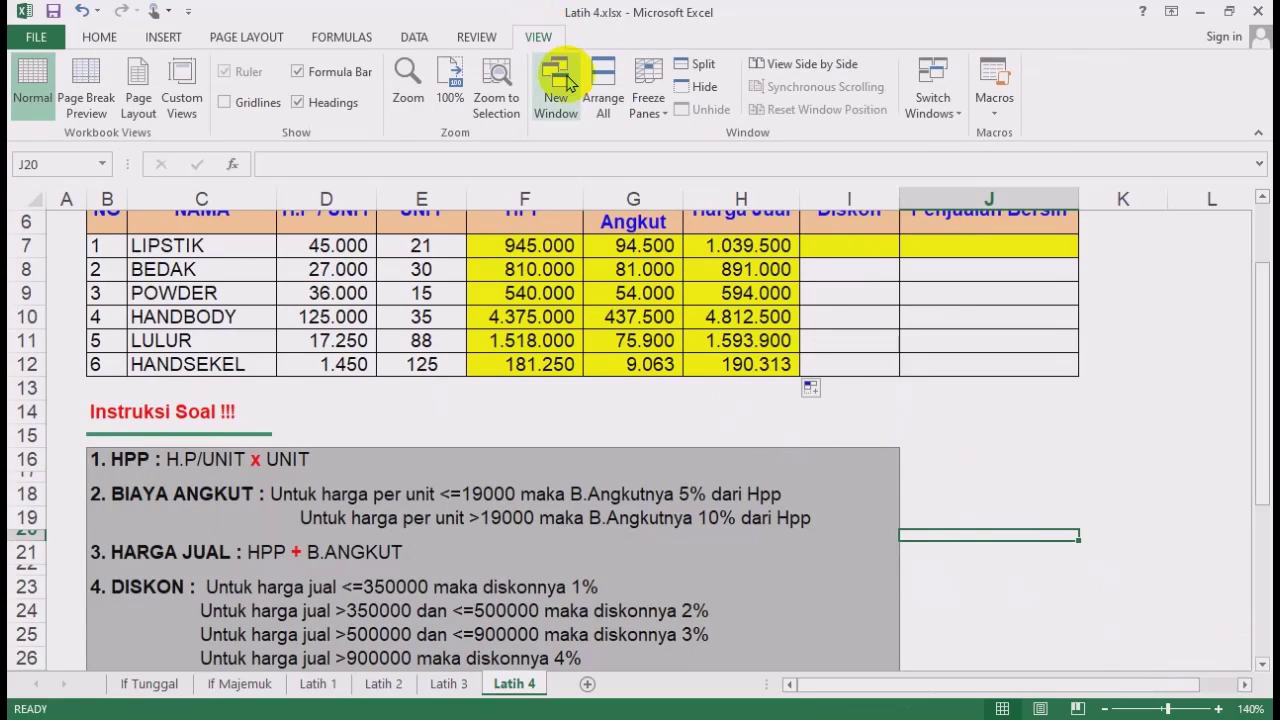
{"action": "left_click", "coordinate": [697, 64]}
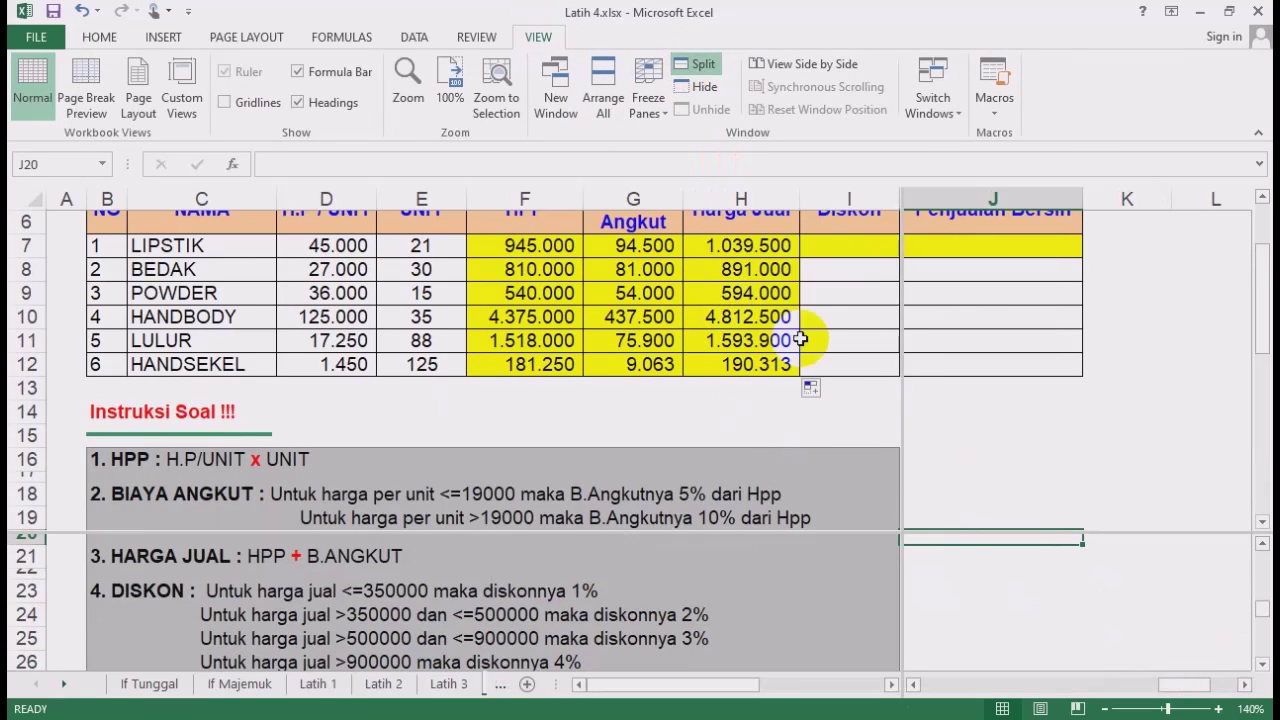
{"action": "double_click", "coordinate": [902, 391]}
Bring the table header into the upper pane and move the horizontal divider up to just below row 13.
{"action": "left_click", "coordinate": [1262, 197]}
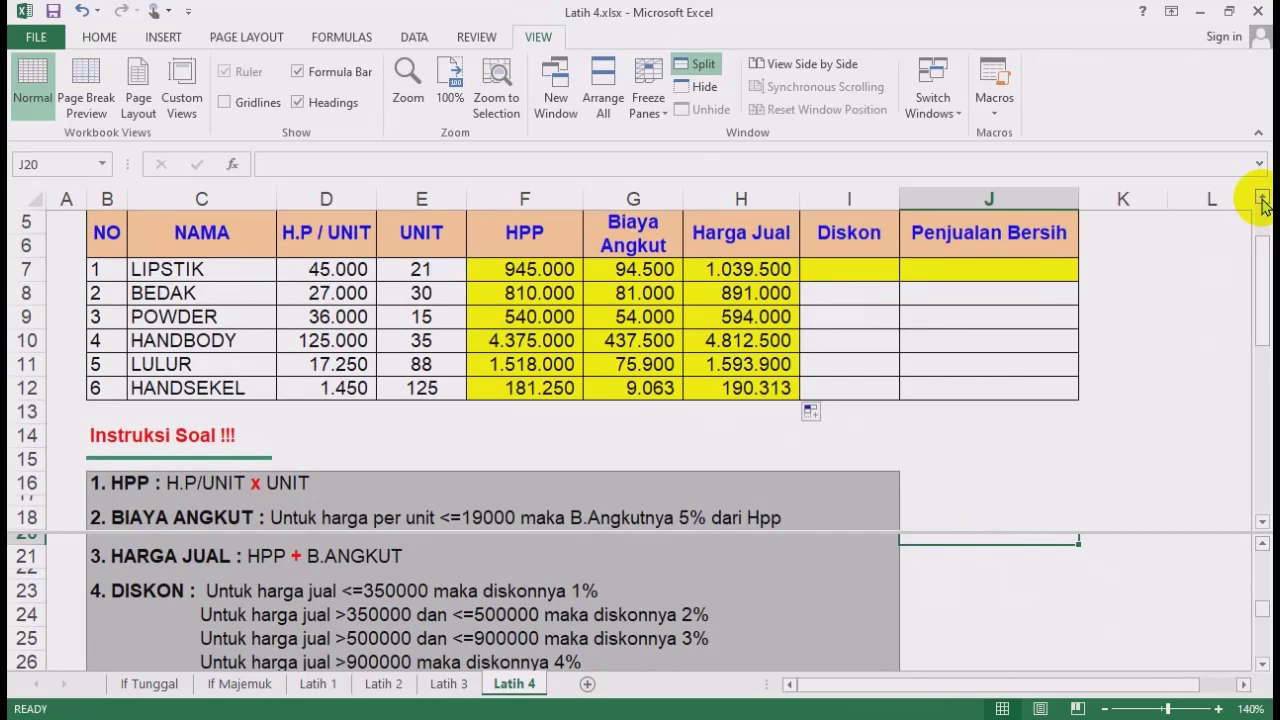
{"action": "left_click", "coordinate": [1262, 197]}
{"action": "left_click_drag", "start_coordinate": [1028, 528], "coordinate": [1003, 448]}
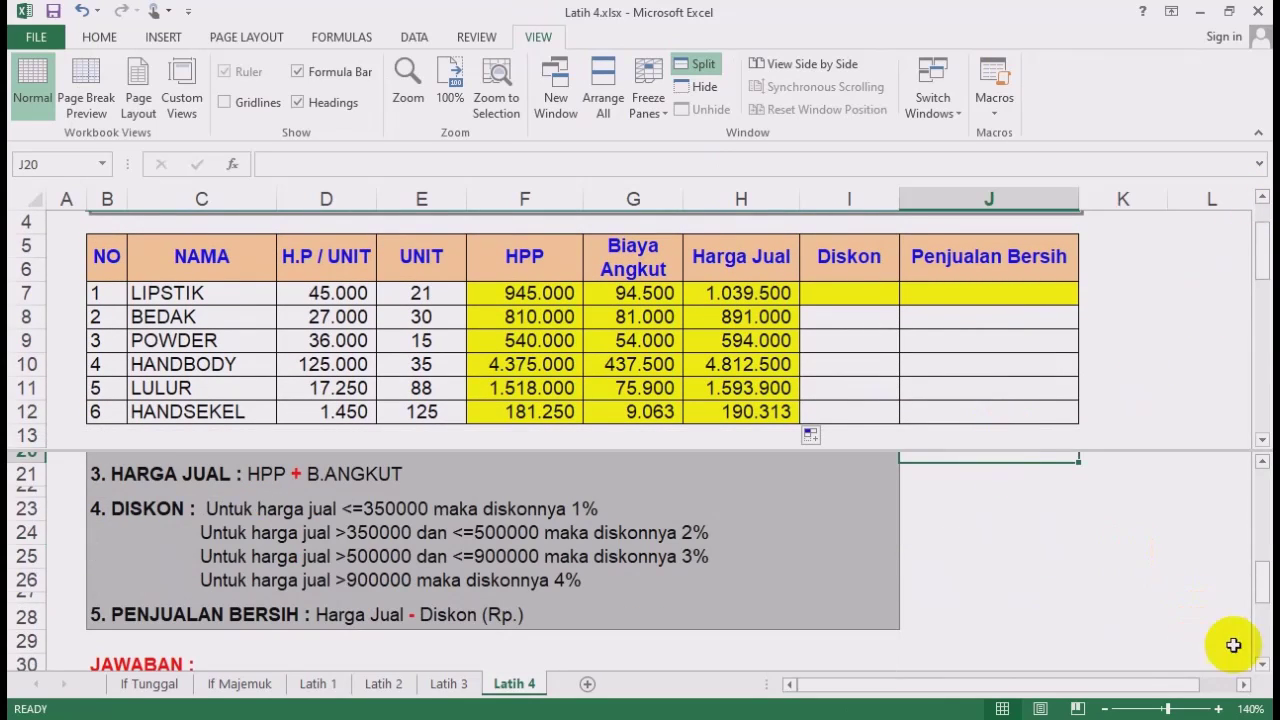
Start an IF formula in I7 that returns 4% when H7>900000.
{"action": "left_click", "coordinate": [861, 299]}
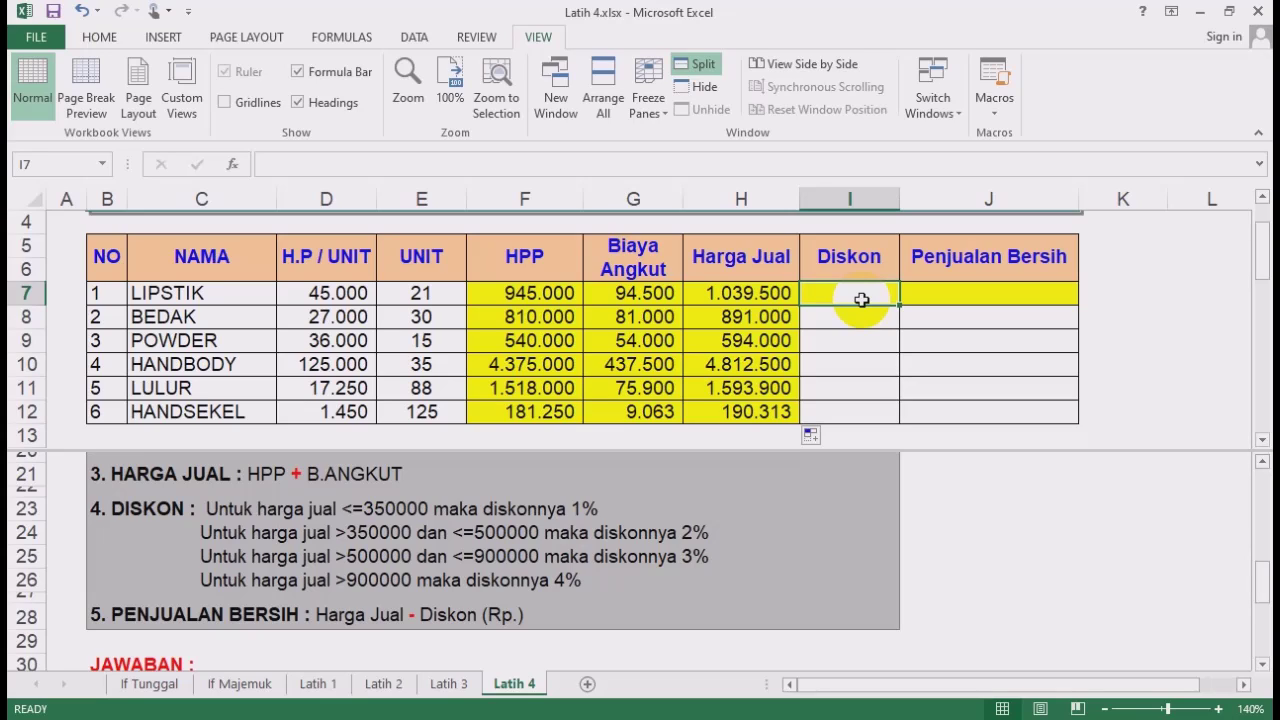
{"action": "type", "text": "=if"}
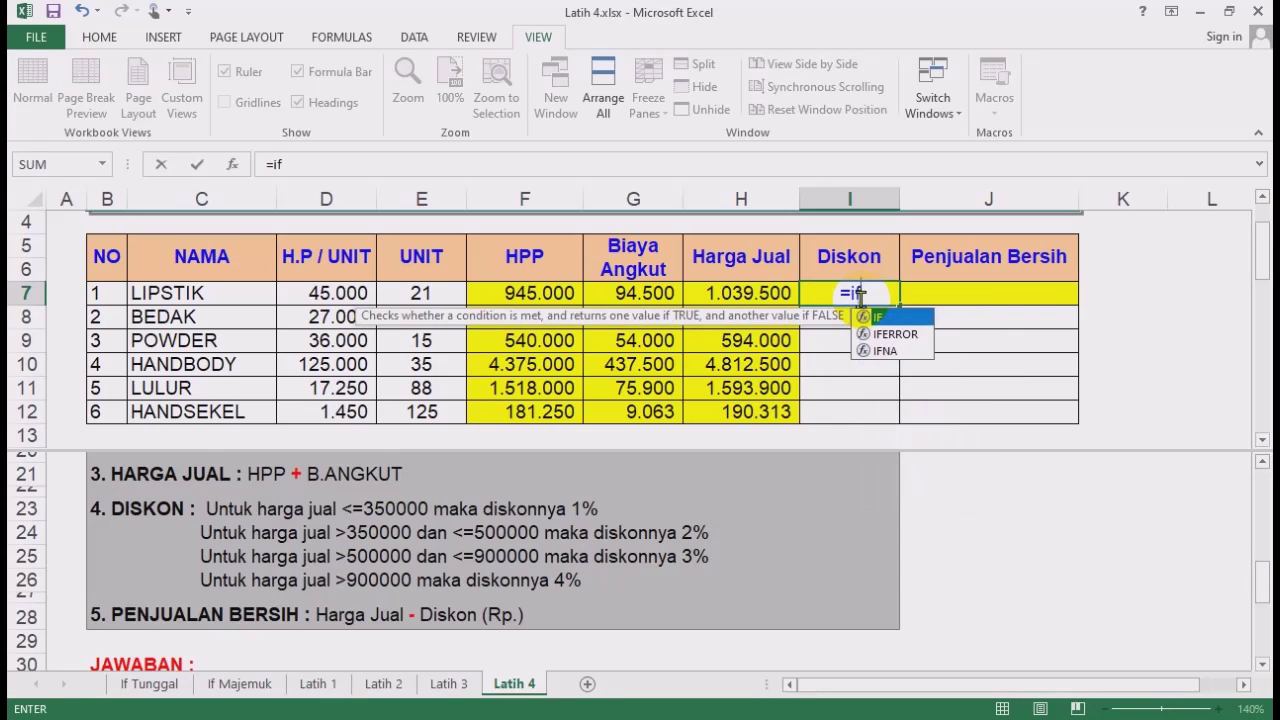
{"action": "type", "text": "("}
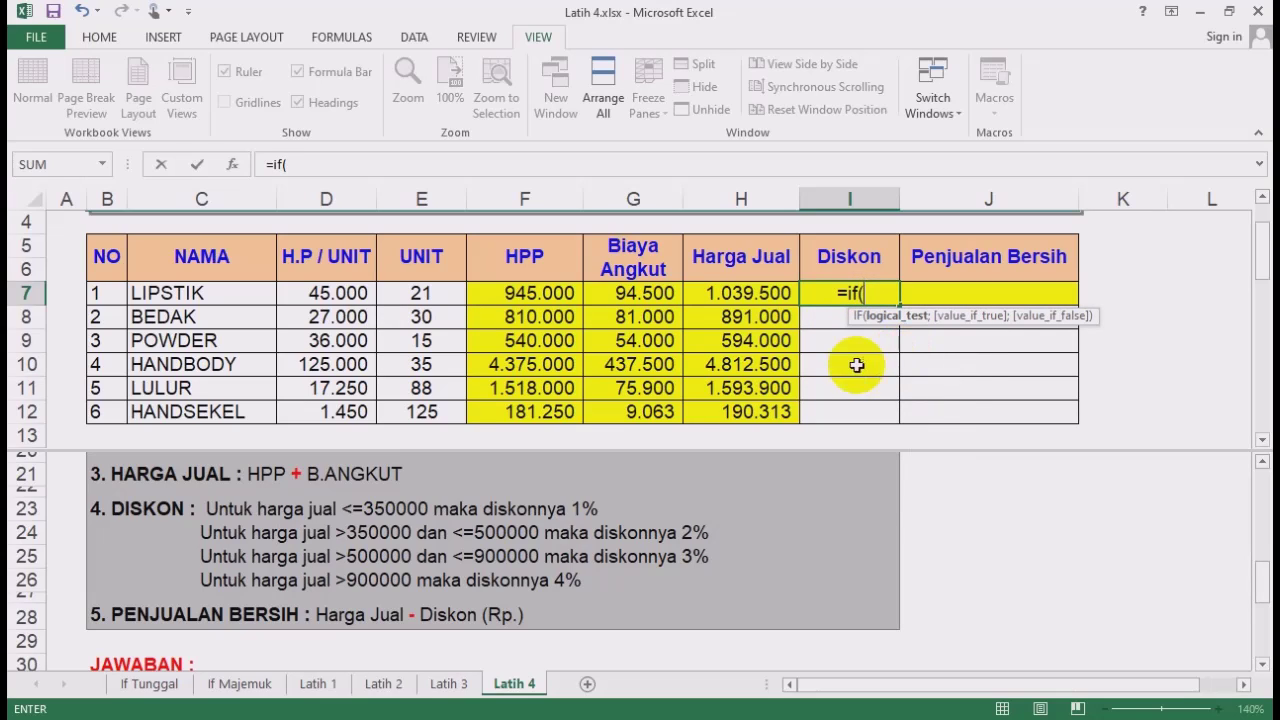
{"action": "left_click", "coordinate": [742, 289]}
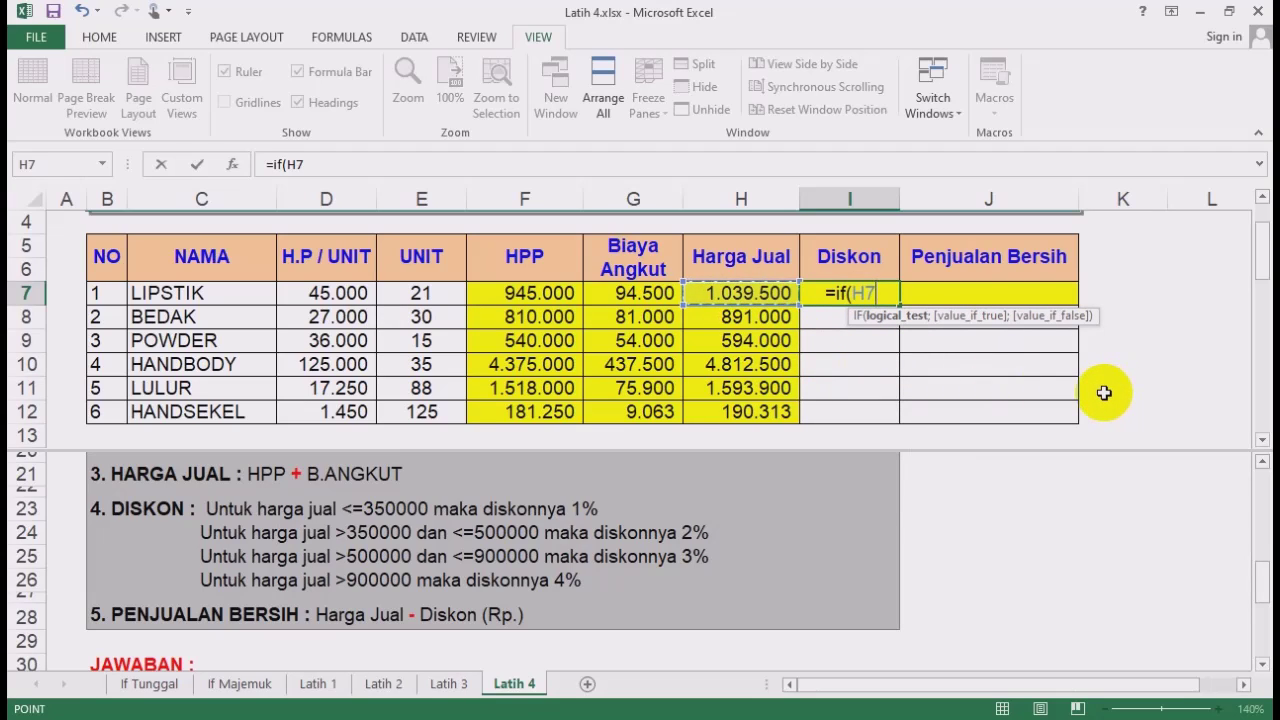
{"action": "type", "text": ">9"}
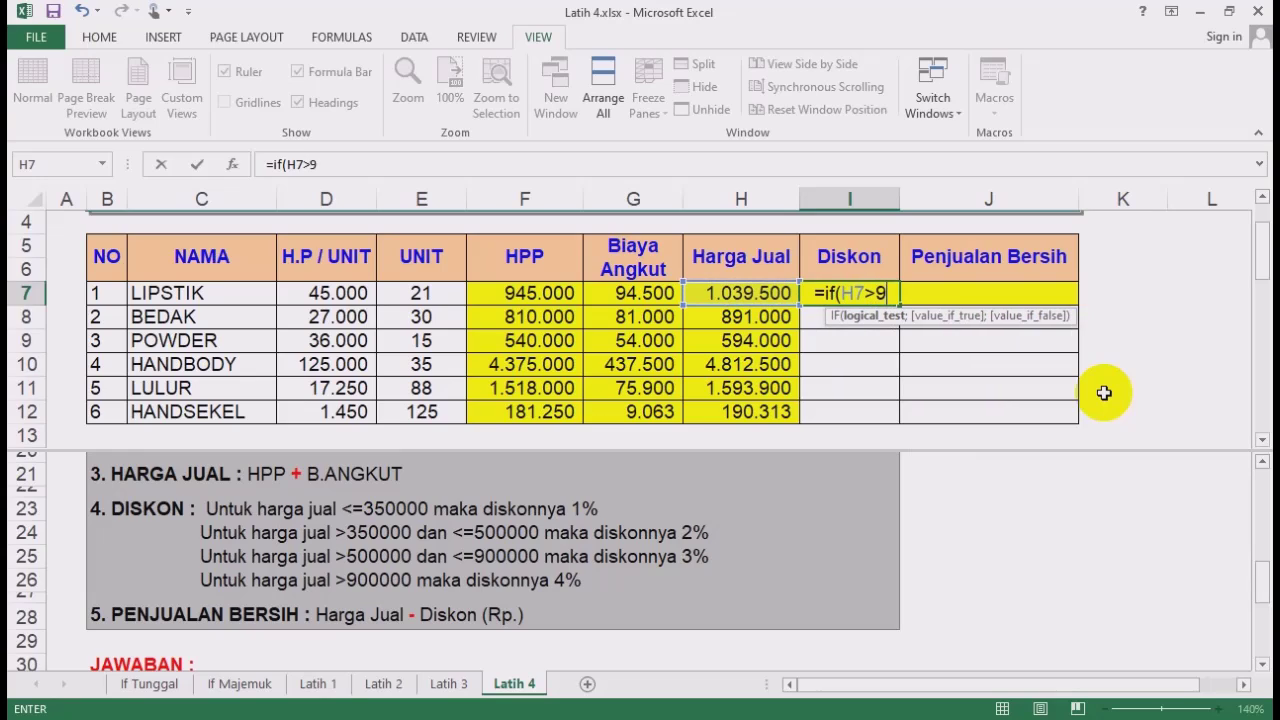
{"action": "type", "text": "00000"}
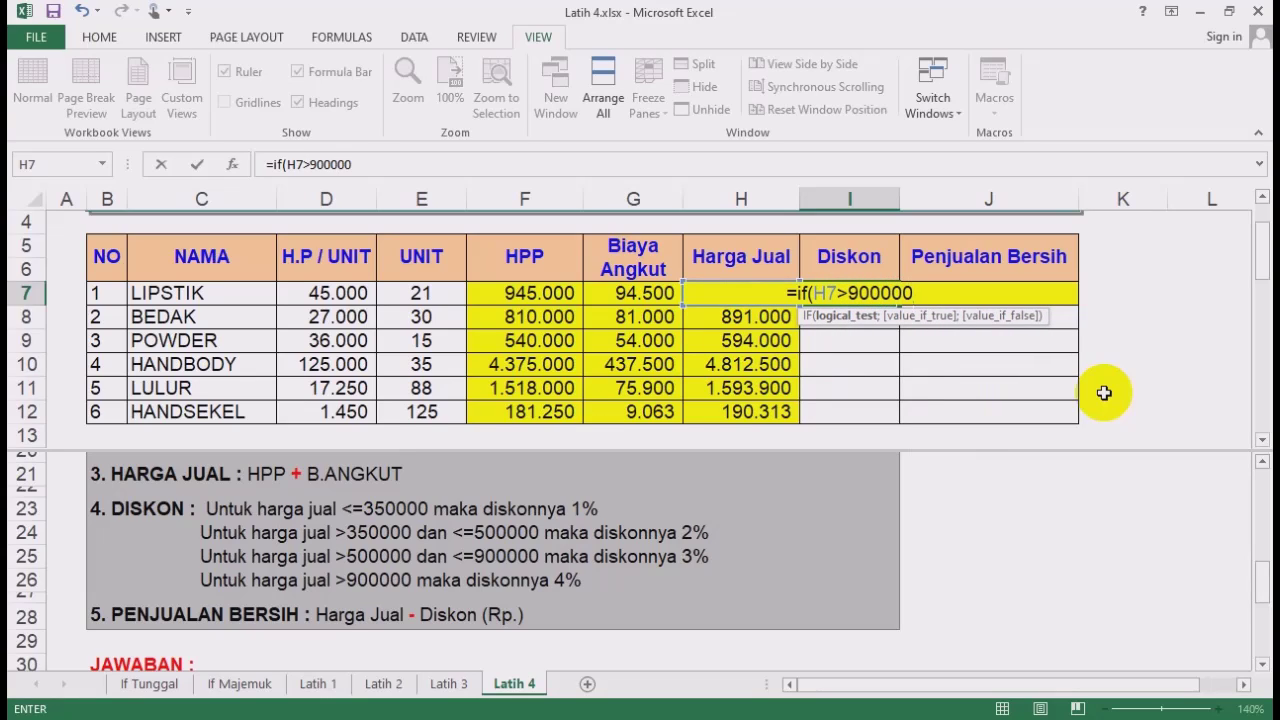
{"action": "type", "text": ";4%"}
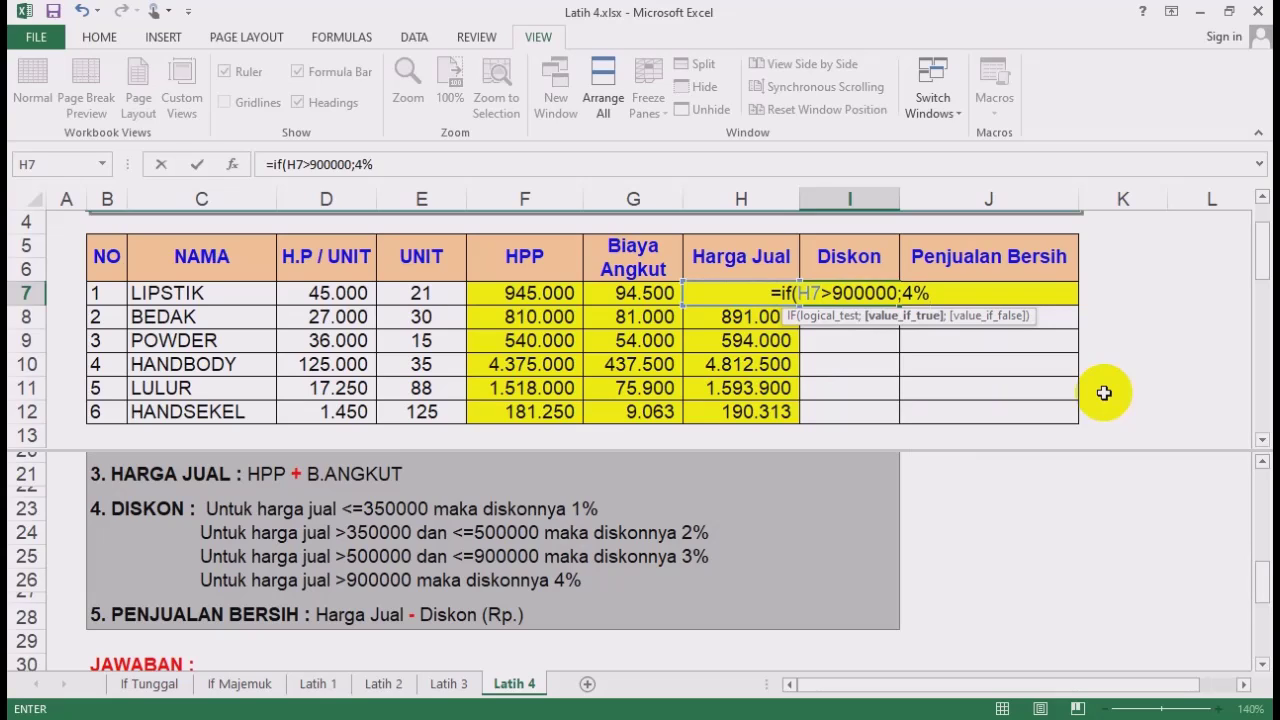
Nest a second IF in the I7 formula as the false value, returning 3% when H7>500000.
{"action": "type", "text": ";if("}
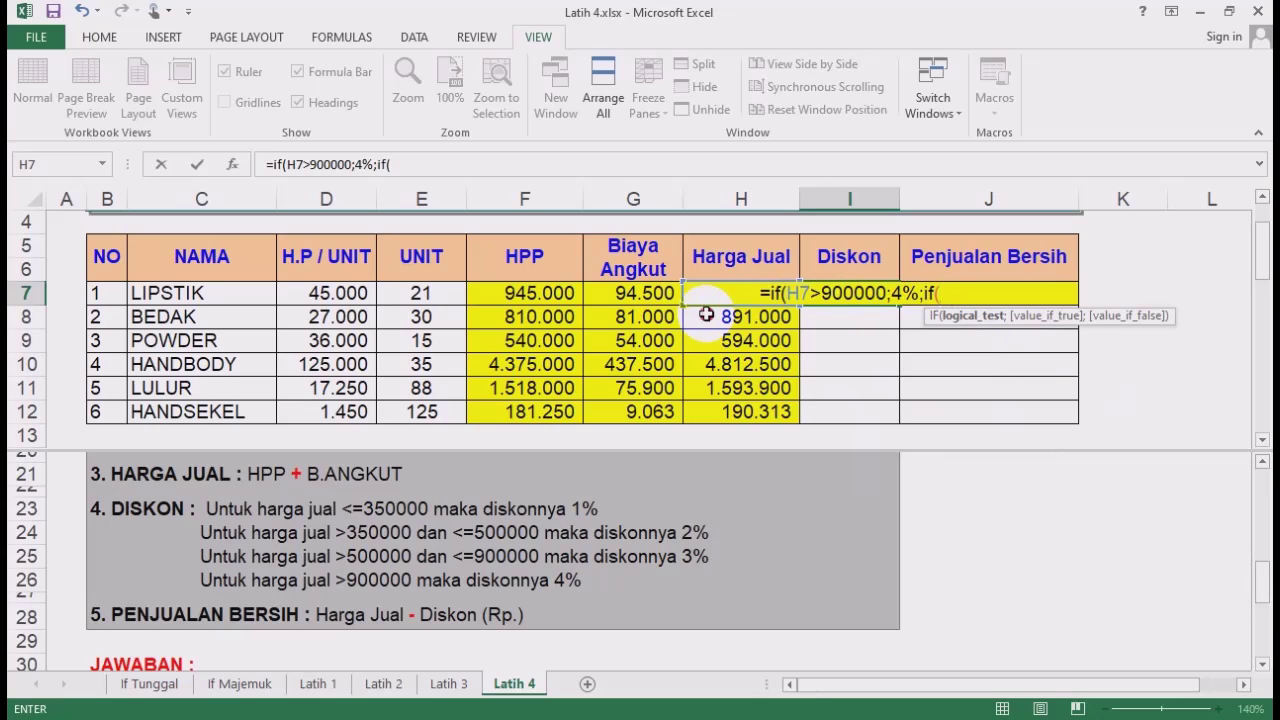
{"action": "left_click", "coordinate": [705, 316]}
{"action": "key", "text": "Up"}
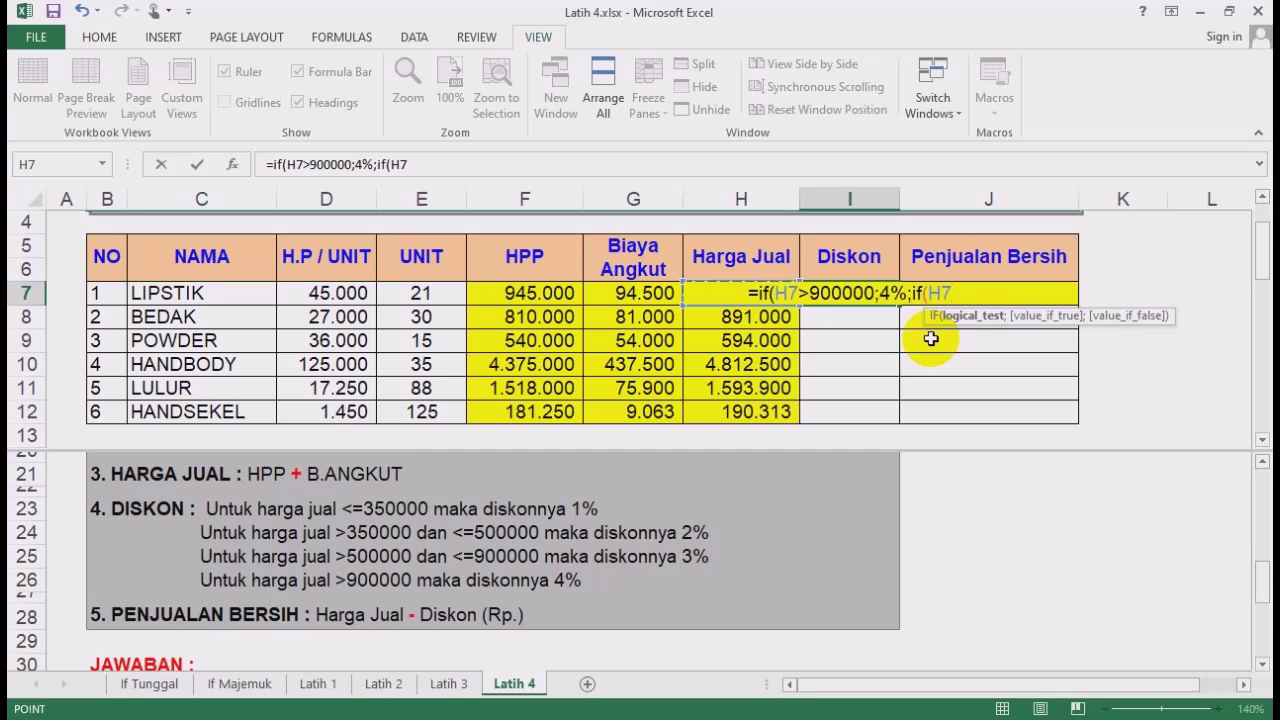
{"action": "type", "text": ">"}
{"action": "type", "text": "5"}
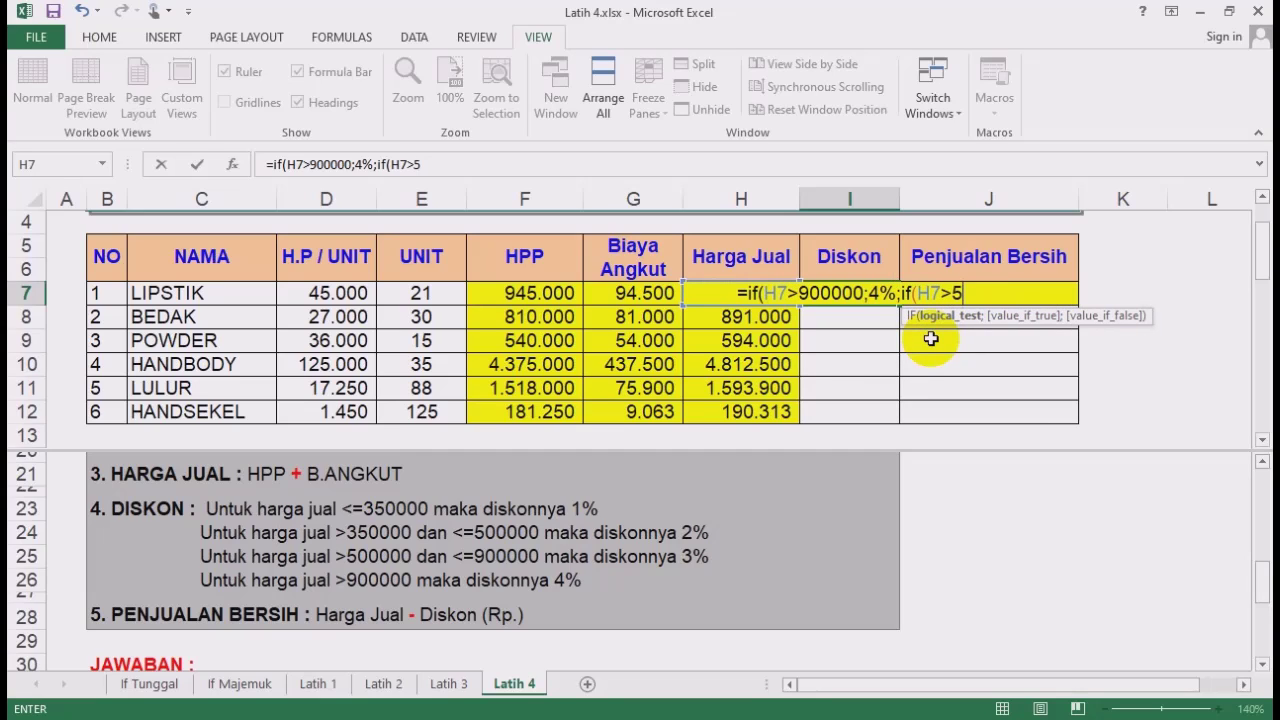
{"action": "type", "text": "00000"}
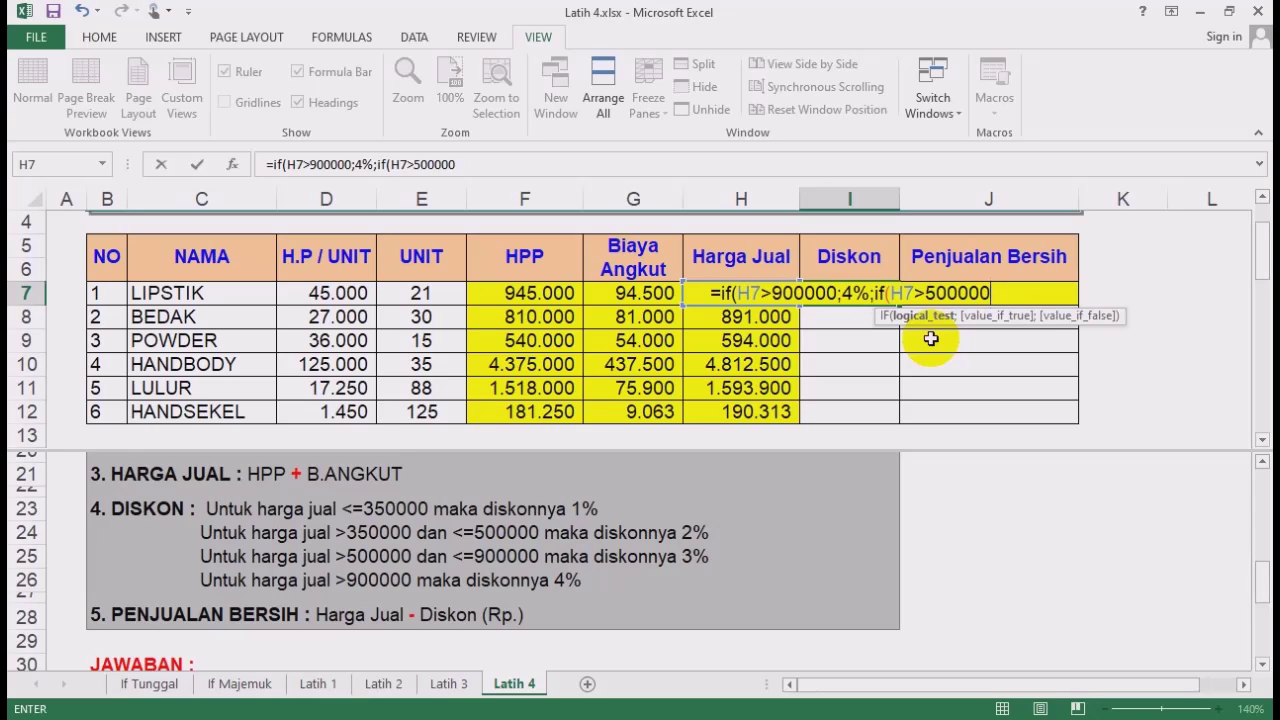
{"action": "type", "text": ";3%"}
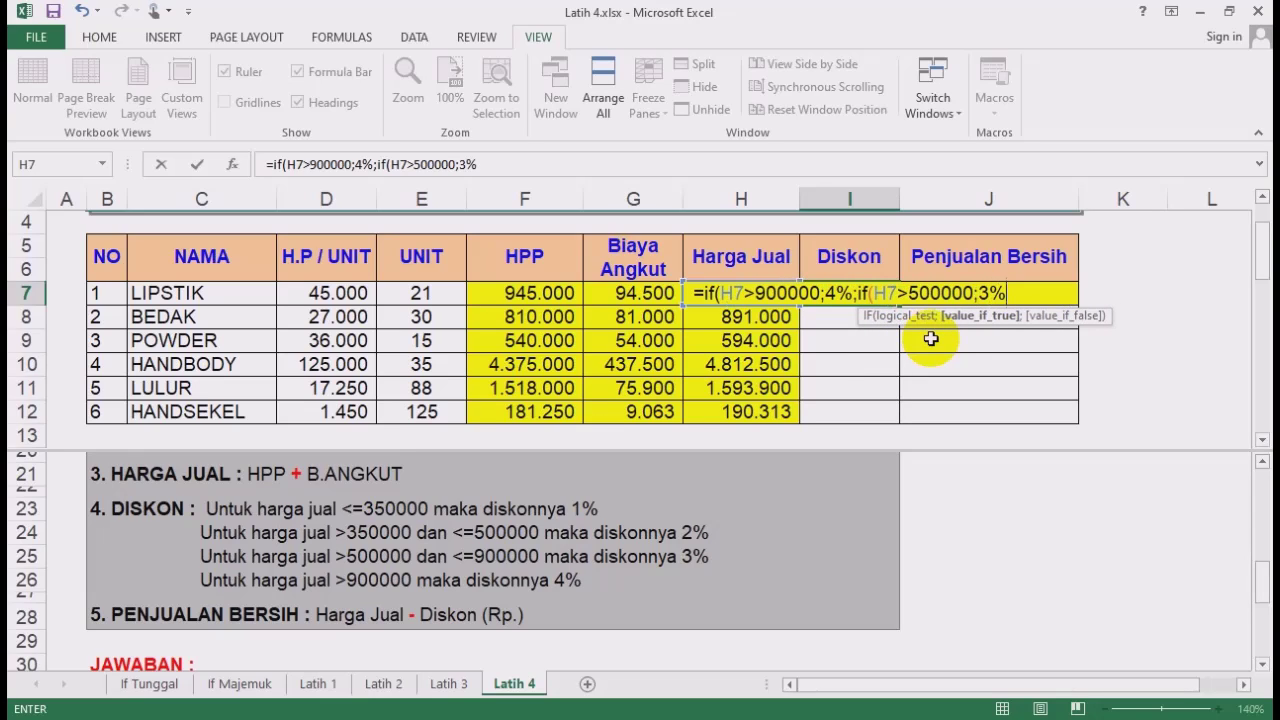
Nest a third IF in the I7 formula returning 2% when H7>350000 and otherwise 1%, and close all three parentheses.
{"action": "type", "text": ";i"}
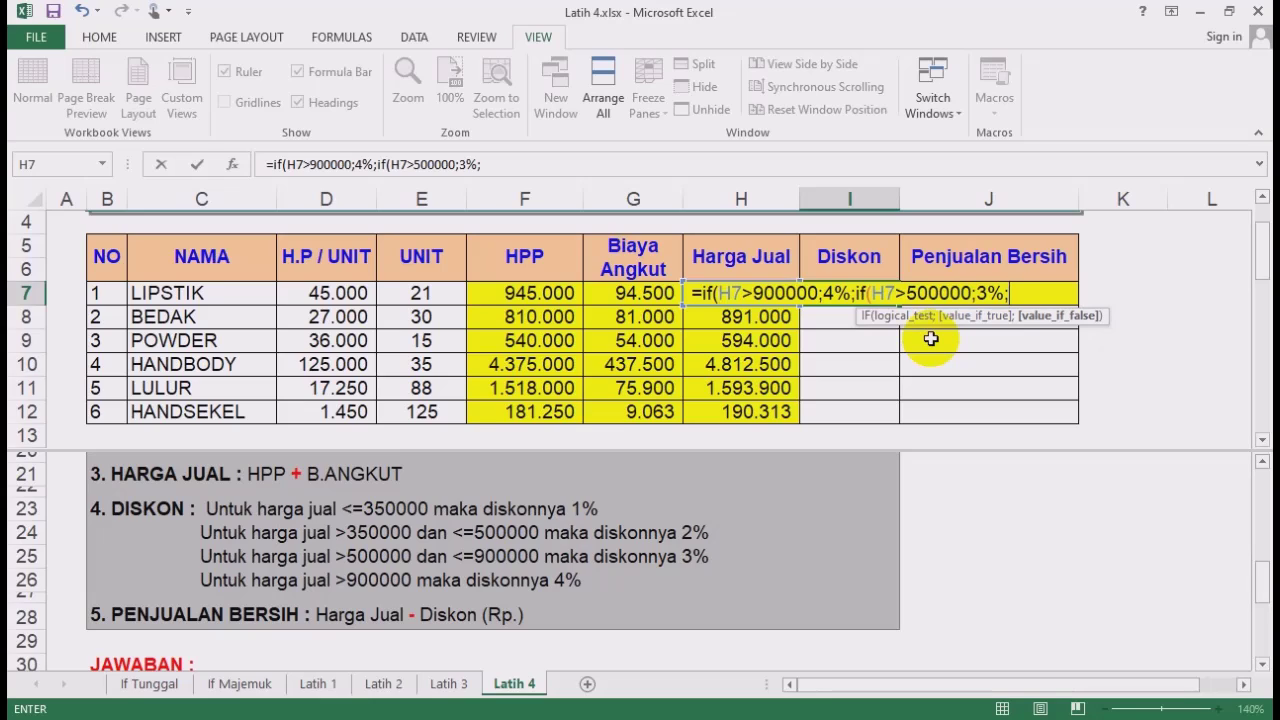
{"action": "type", "text": "f("}
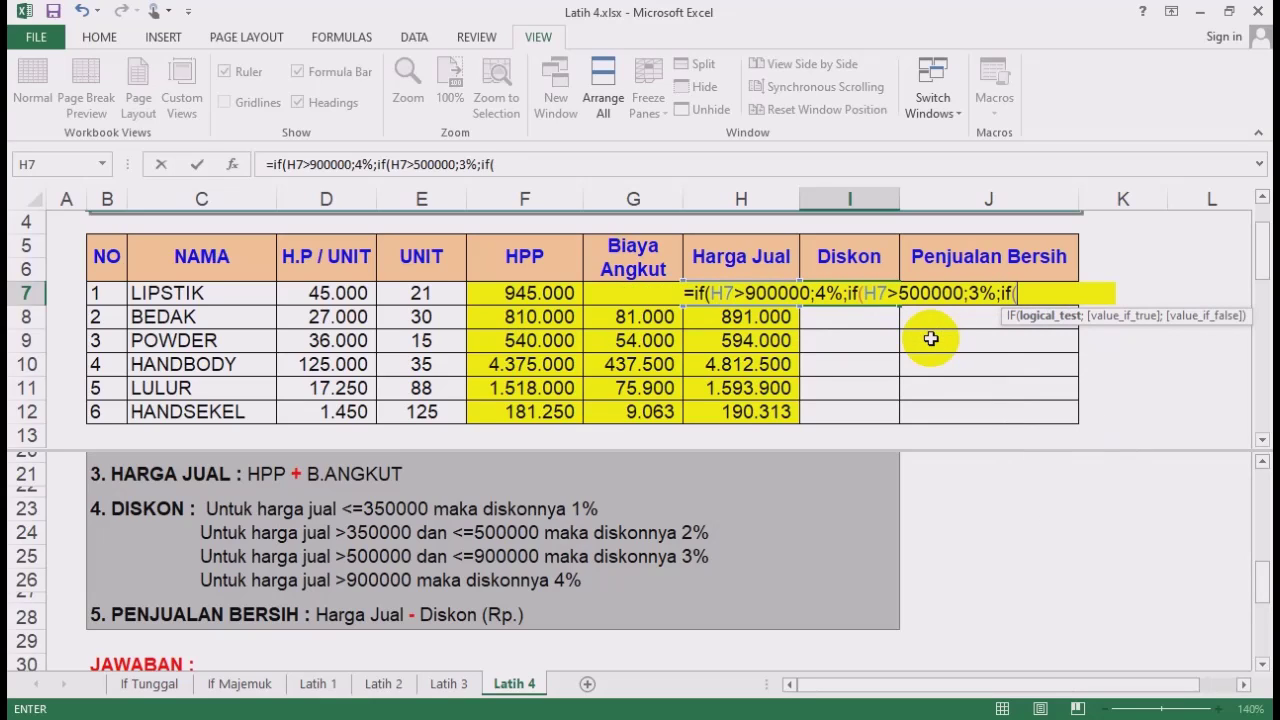
{"action": "left_click", "coordinate": [748, 300]}
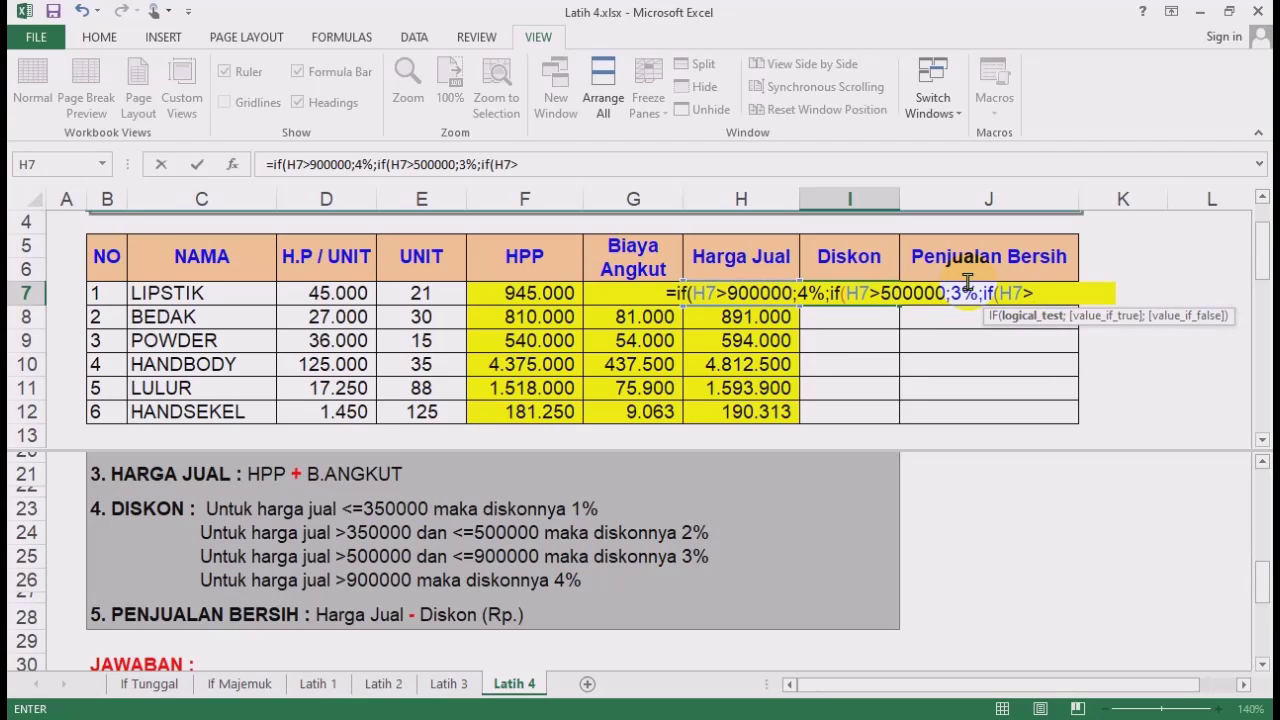
{"action": "type", "text": ">350000"}
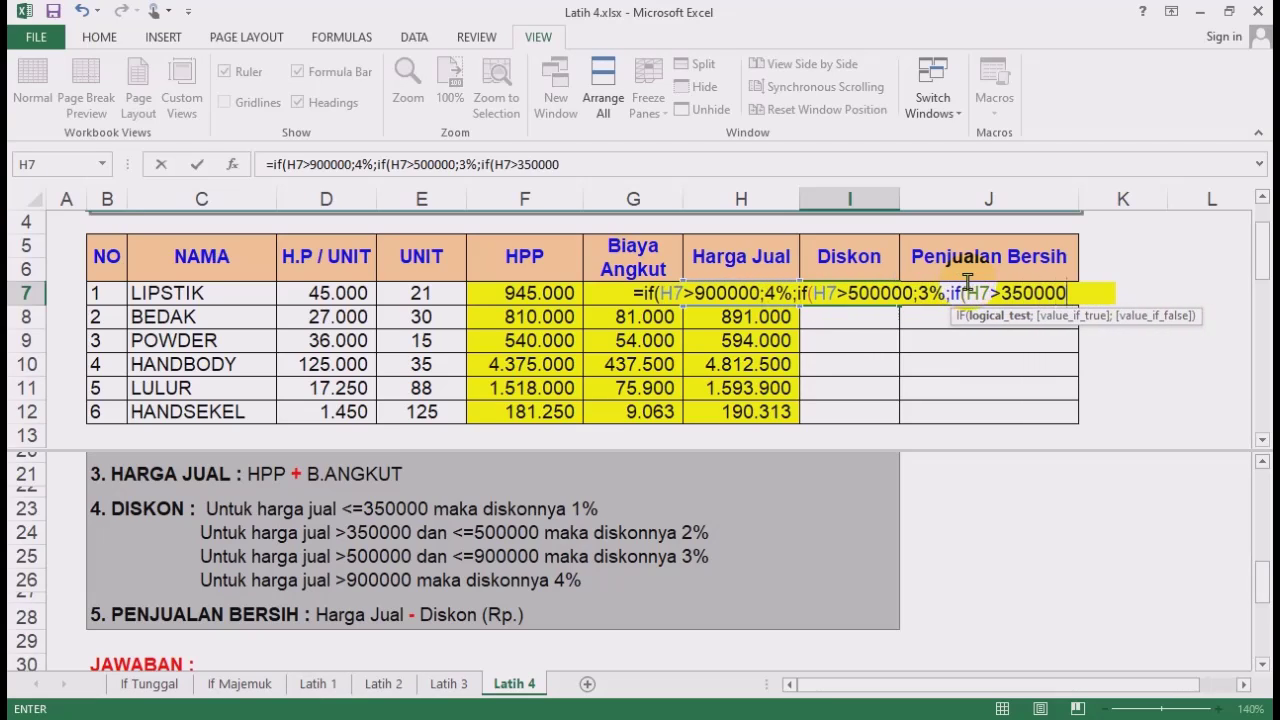
{"action": "type", "text": ";"}
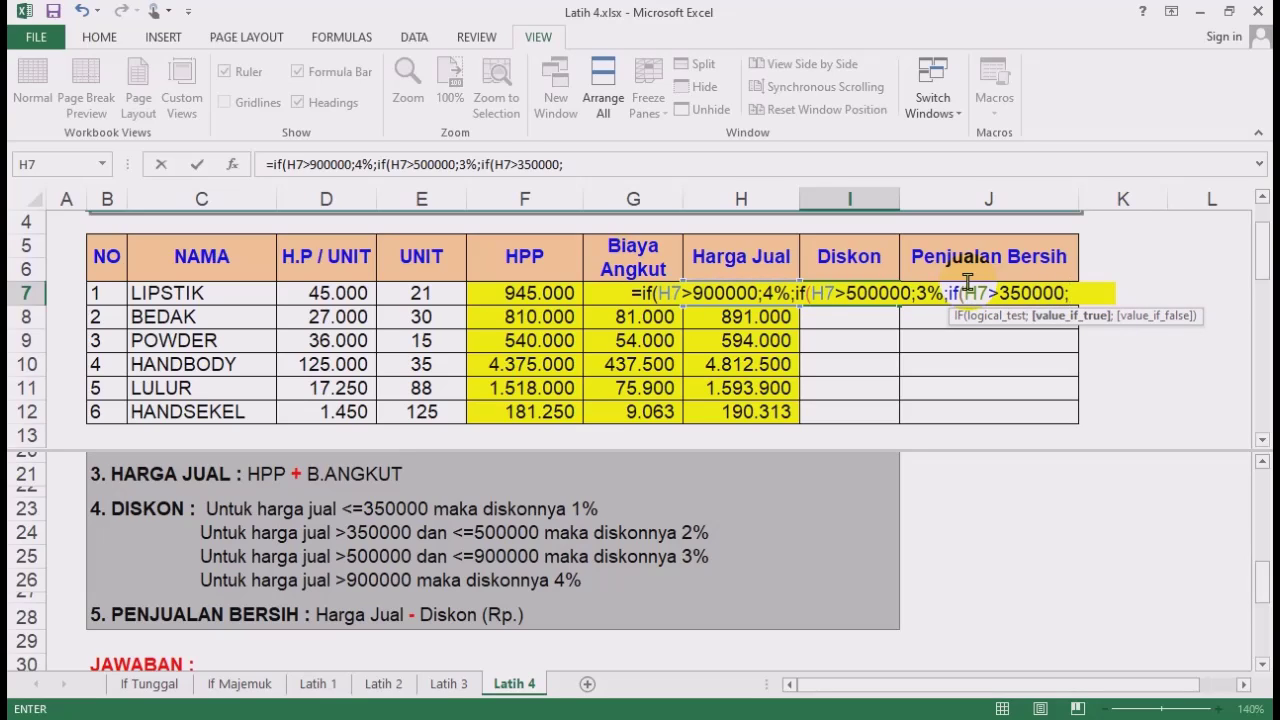
{"action": "type", "text": "2%"}
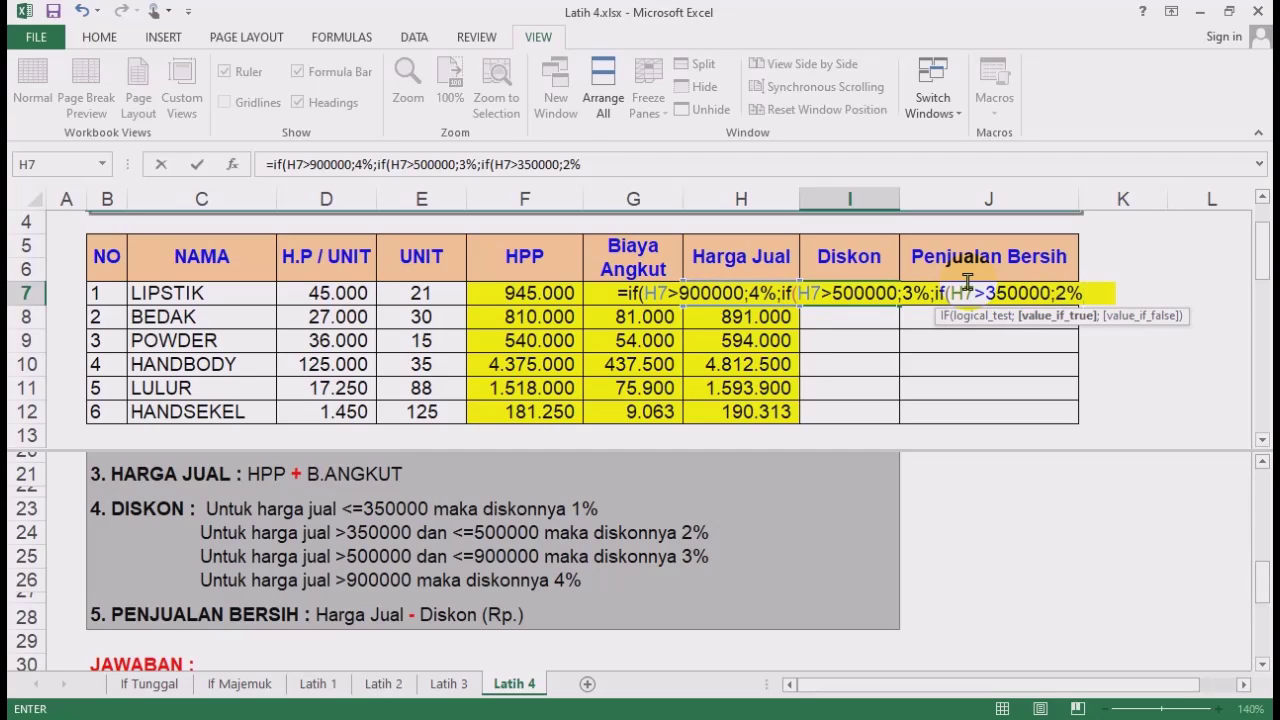
{"action": "type", "text": ";"}
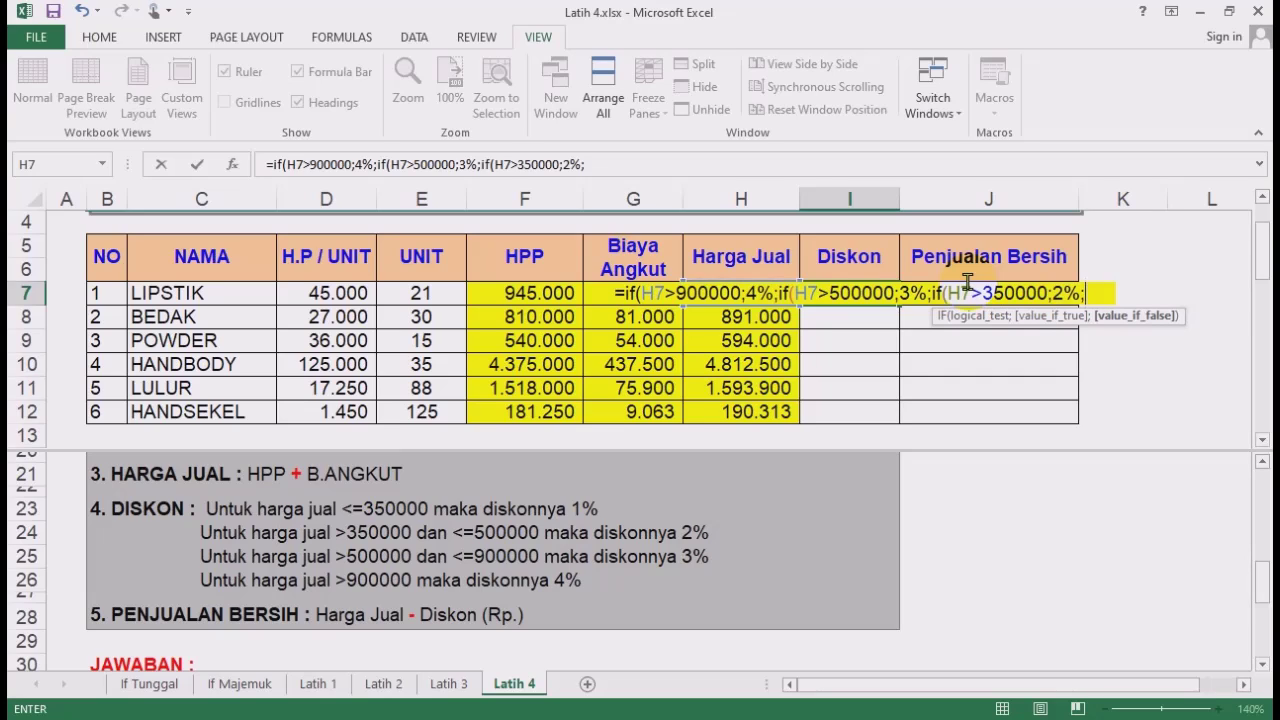
{"action": "type", "text": "1%"}
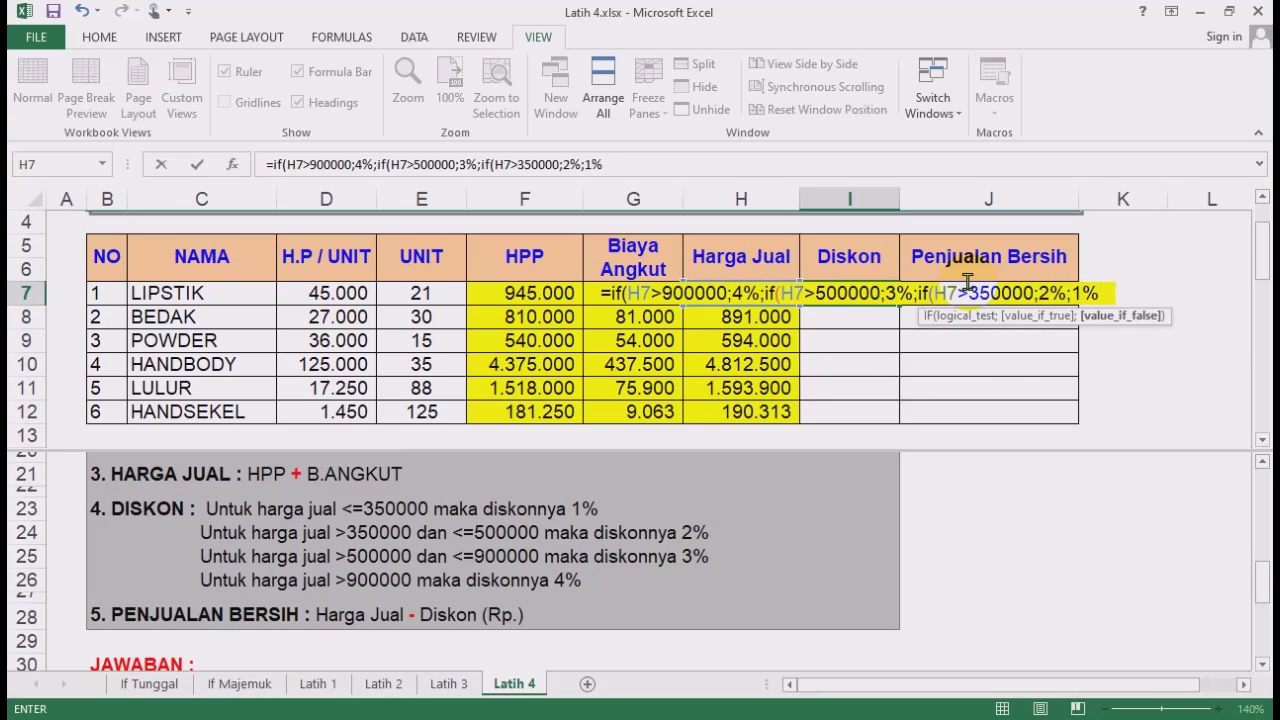
{"action": "type", "text": ")))"}
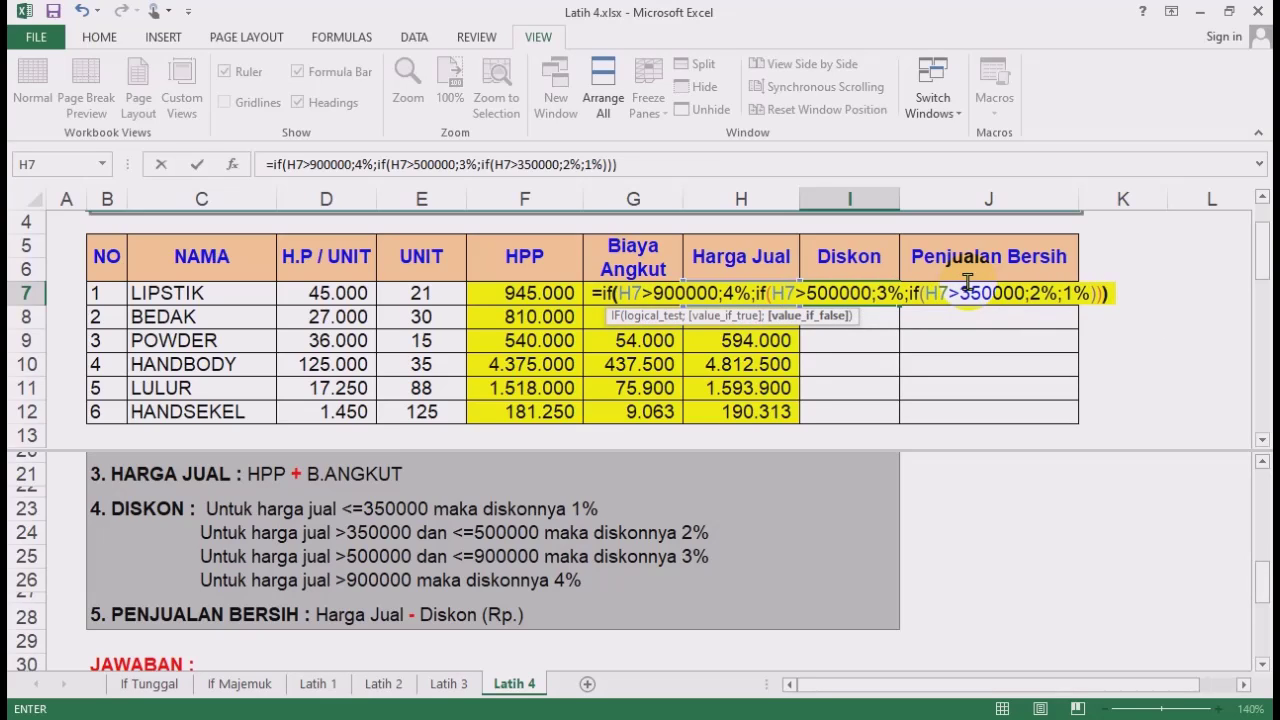
Multiply the nested IF in I7 by H7 and copy the formula down the Diskon column to I12.
{"action": "type", "text": "*"}
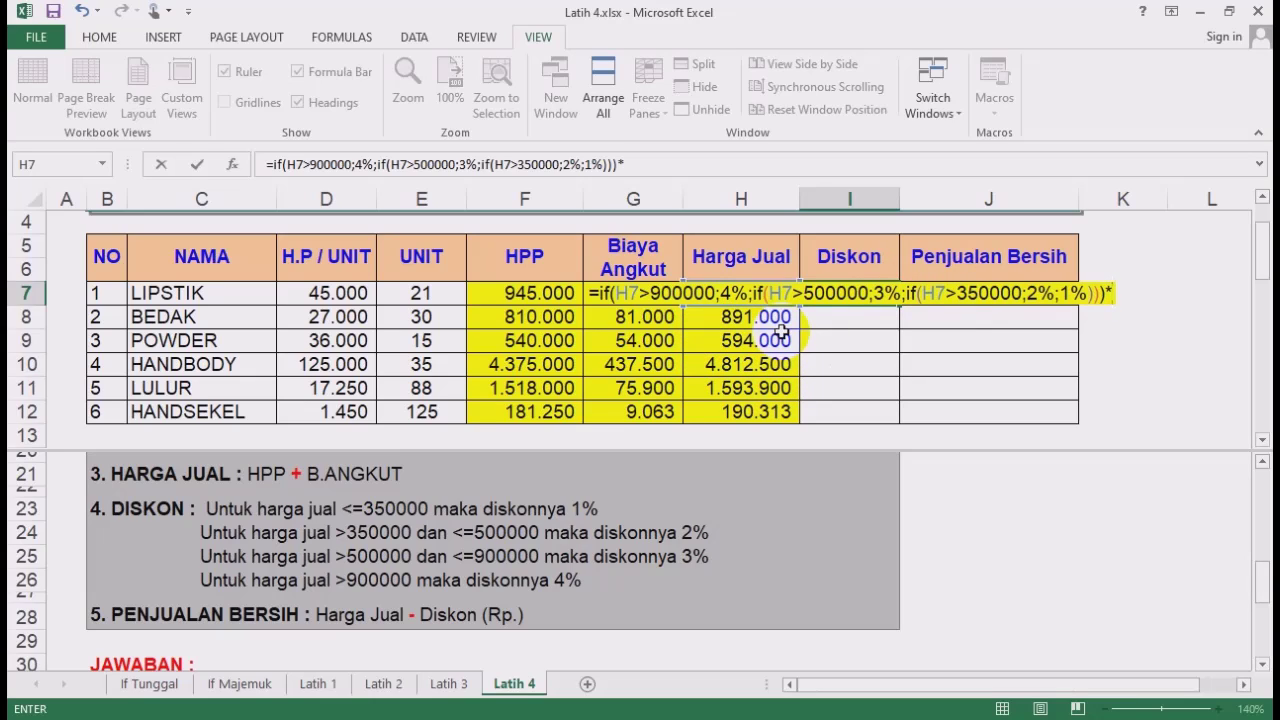
{"action": "left_click", "coordinate": [735, 297]}
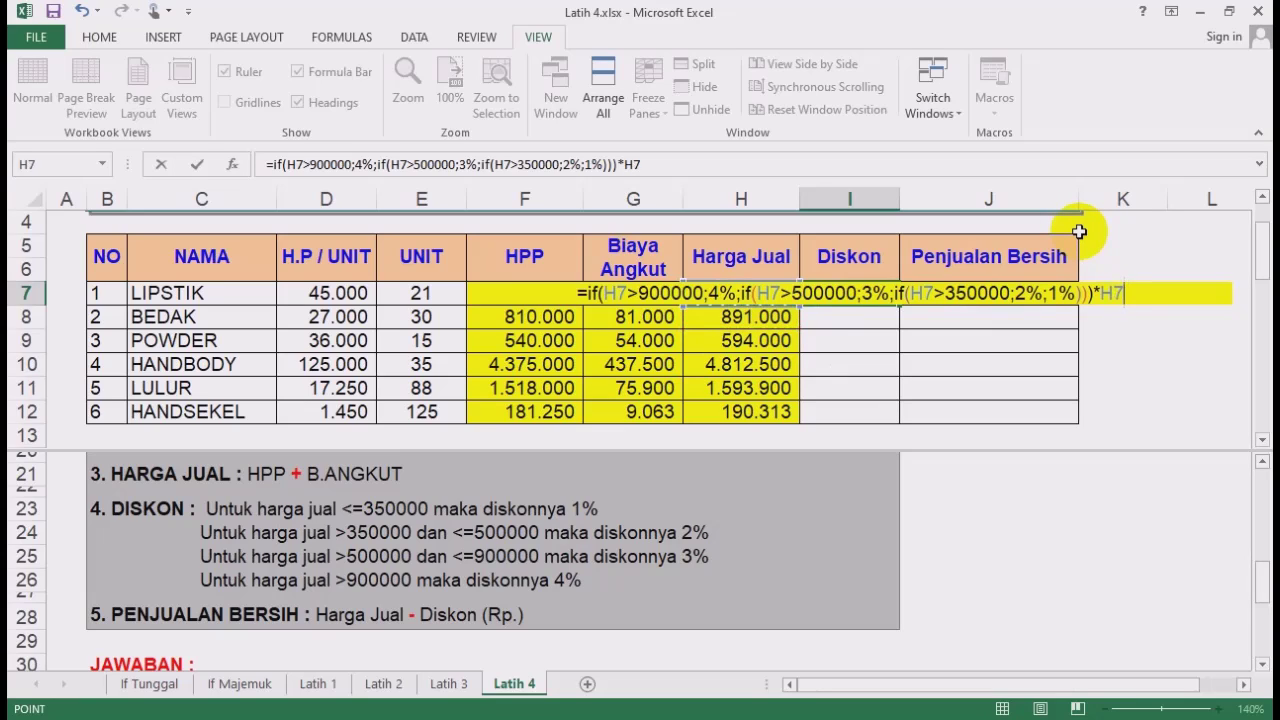
{"action": "key", "text": "Return"}
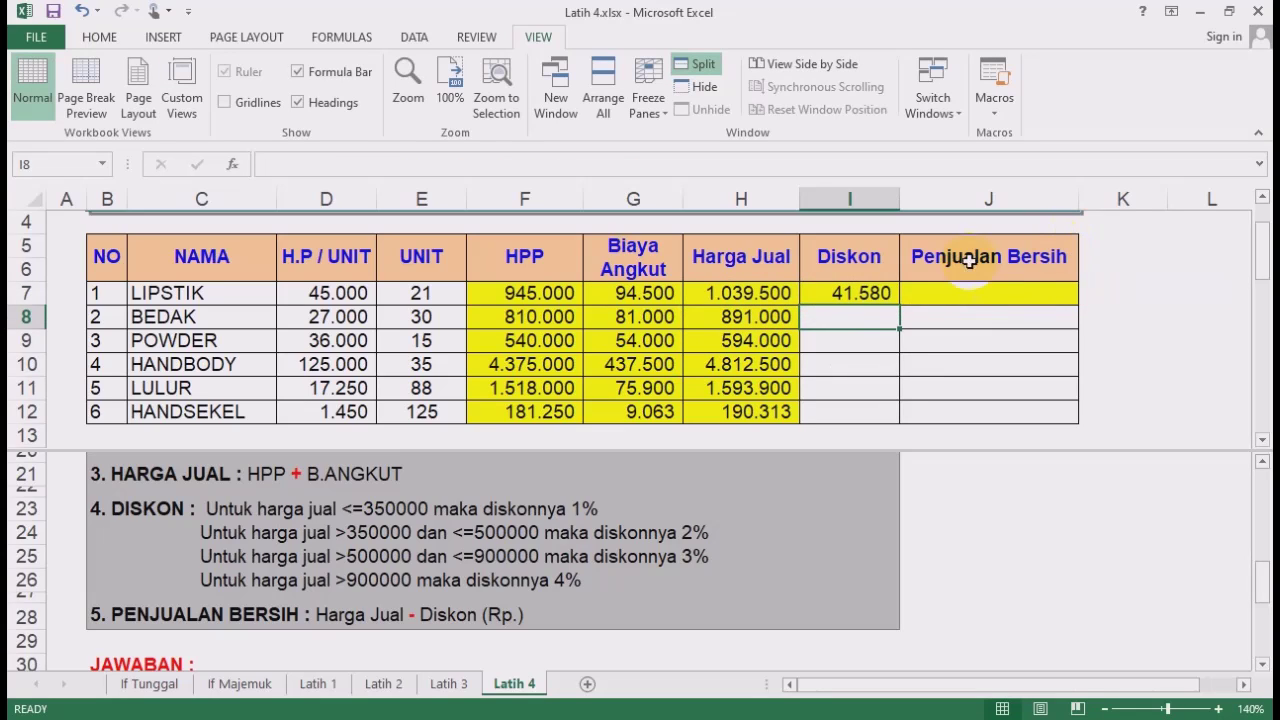
{"action": "left_click", "coordinate": [888, 293]}
{"action": "double_click", "coordinate": [899, 304]}
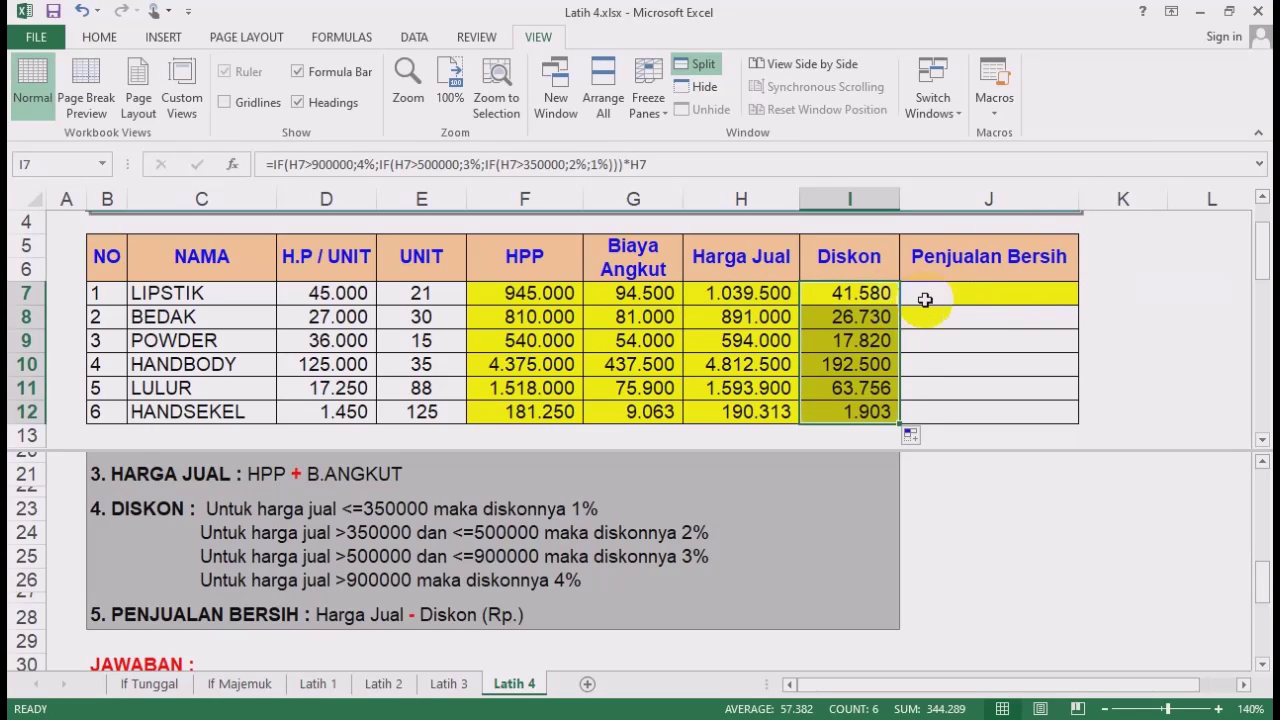
Enter =H7-I7 in J7 and copy the formula down the Penjualan Bersih column to J12.
{"action": "left_click", "coordinate": [940, 294]}
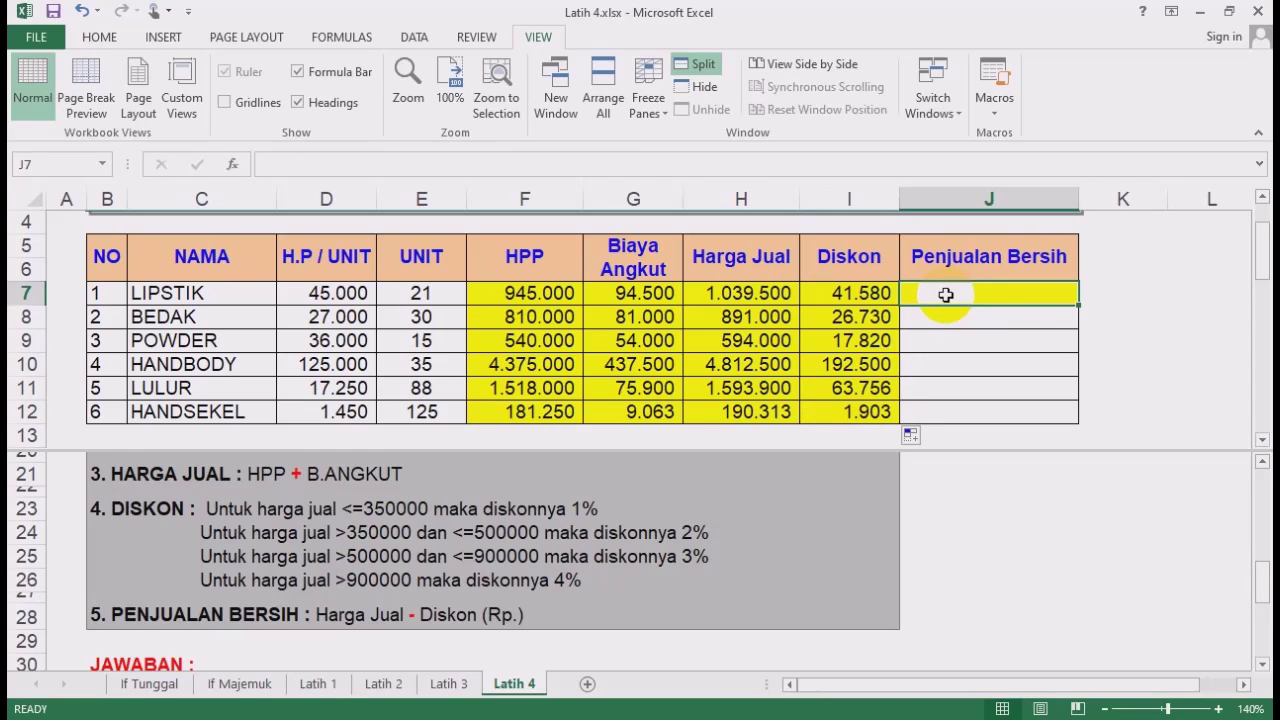
{"action": "type", "text": "="}
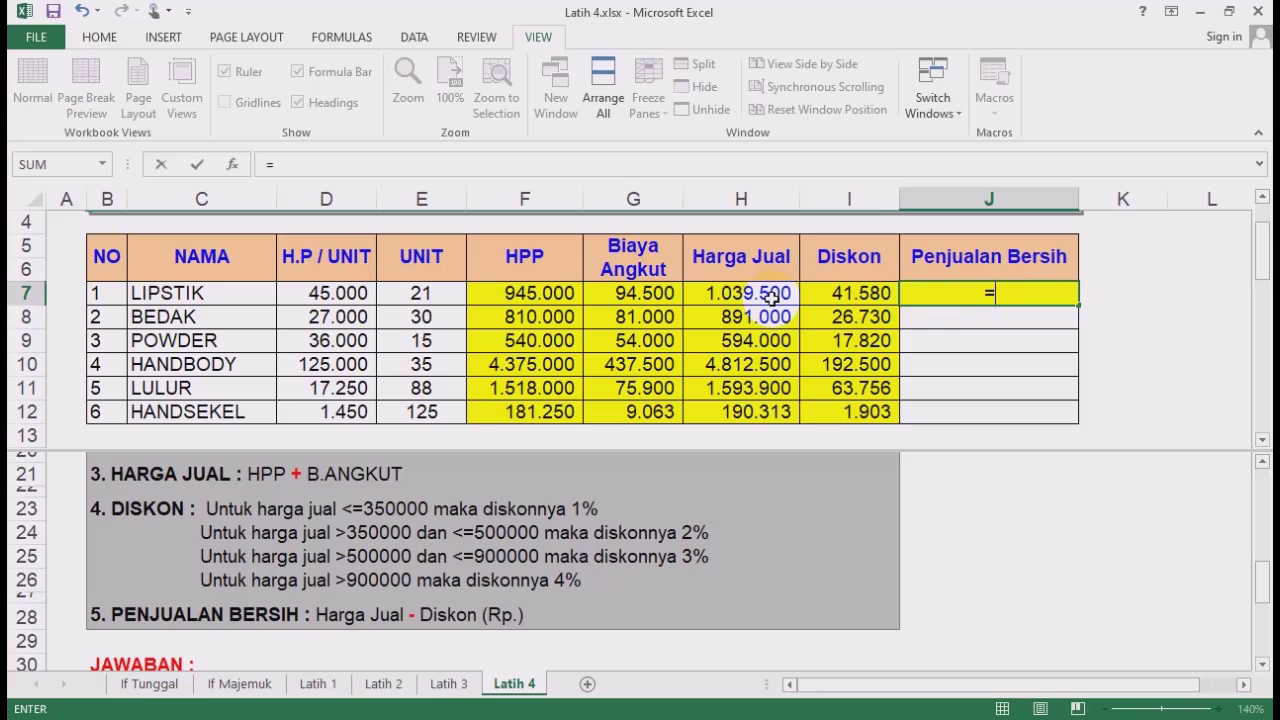
{"action": "left_click", "coordinate": [771, 296]}
{"action": "type", "text": "-"}
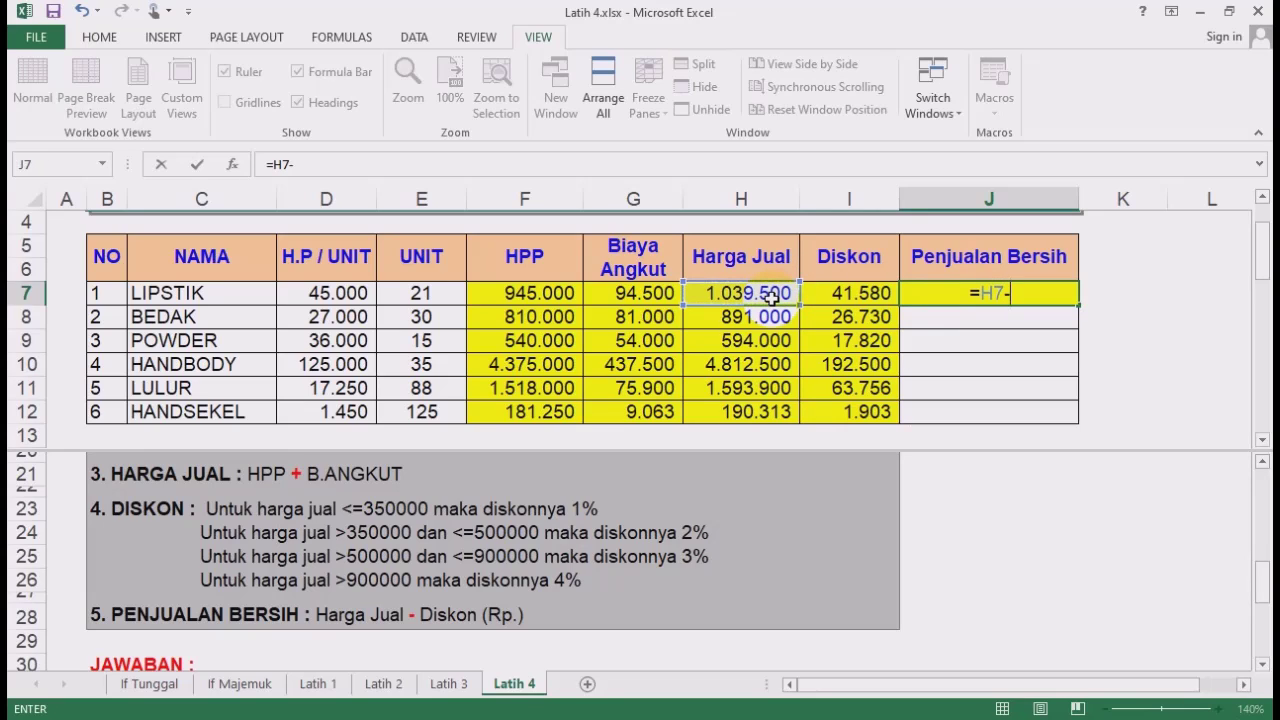
{"action": "left_click", "coordinate": [823, 292]}
{"action": "key", "text": "Return"}
{"action": "left_click", "coordinate": [908, 292]}
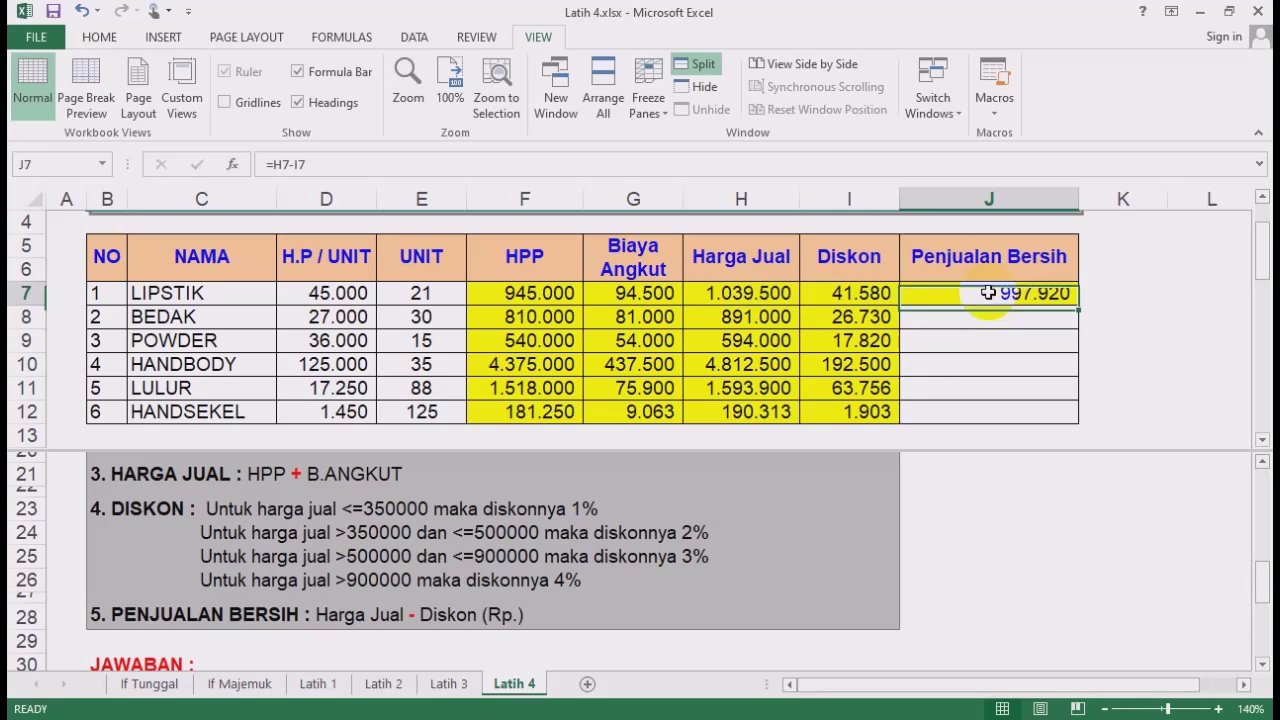
{"action": "double_click", "coordinate": [1077, 305]}
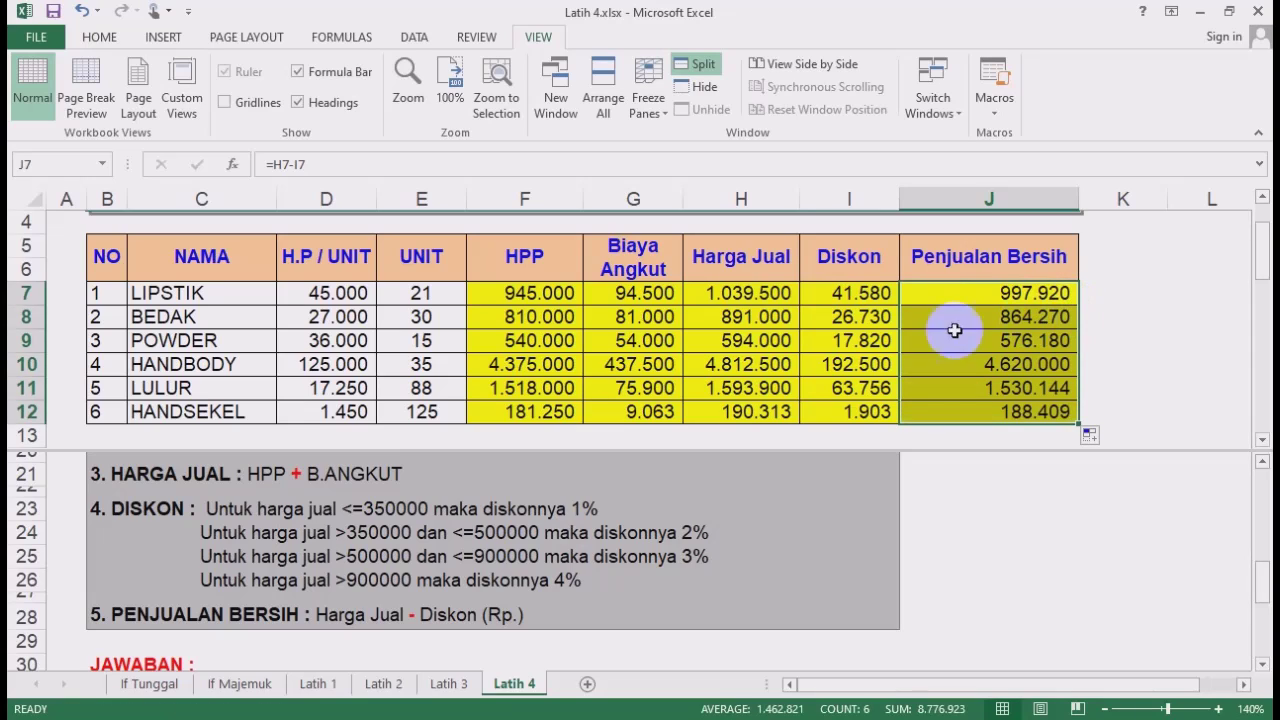
{"action": "left_click", "coordinate": [849, 295]}
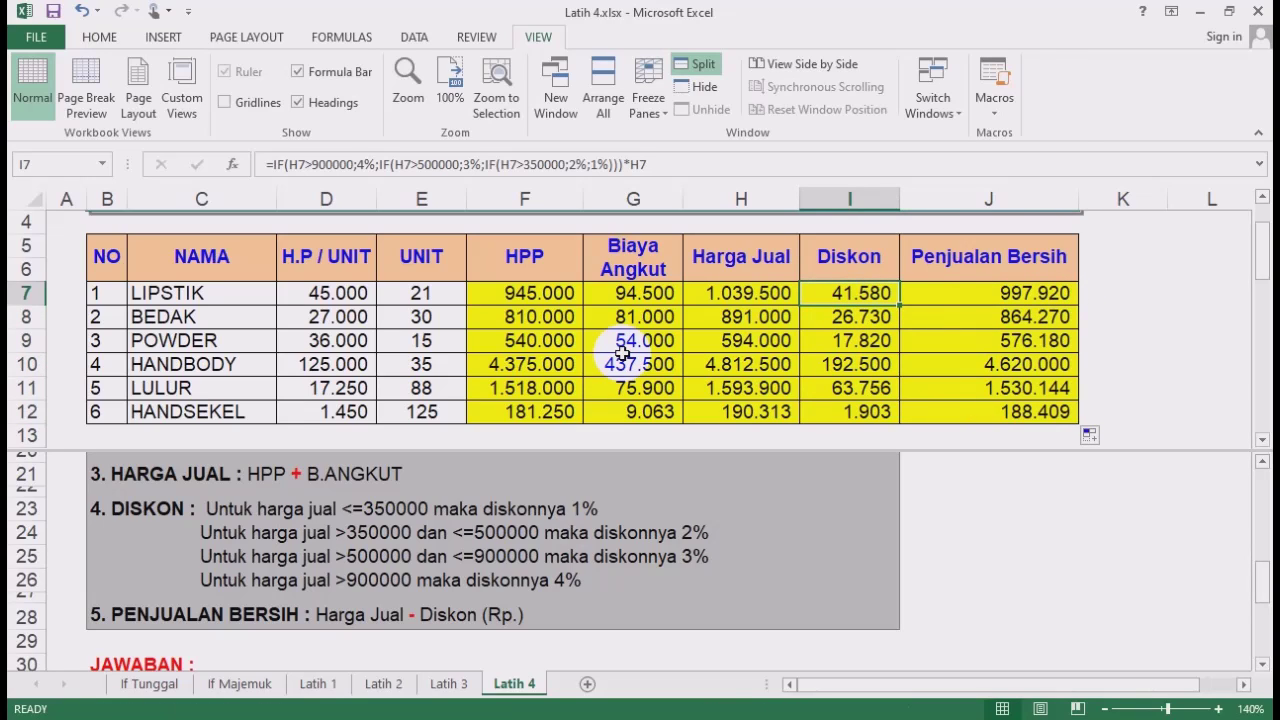
{"action": "left_click", "coordinate": [966, 338]}
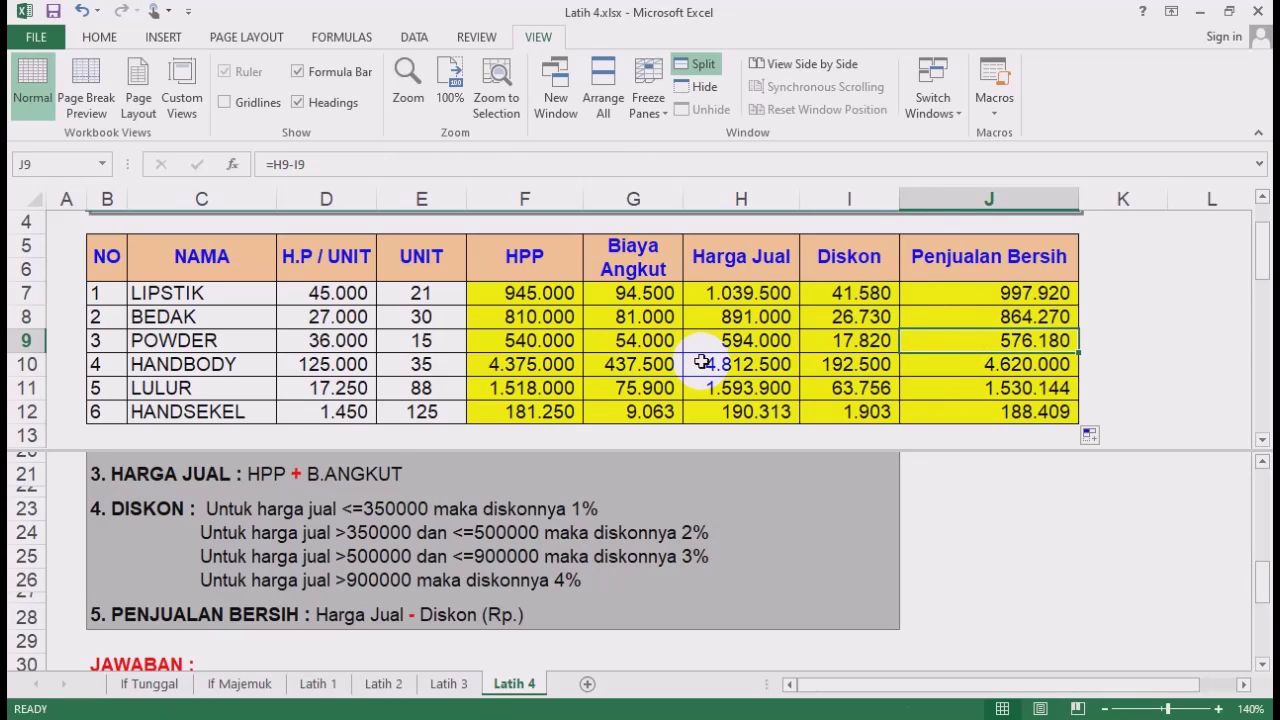